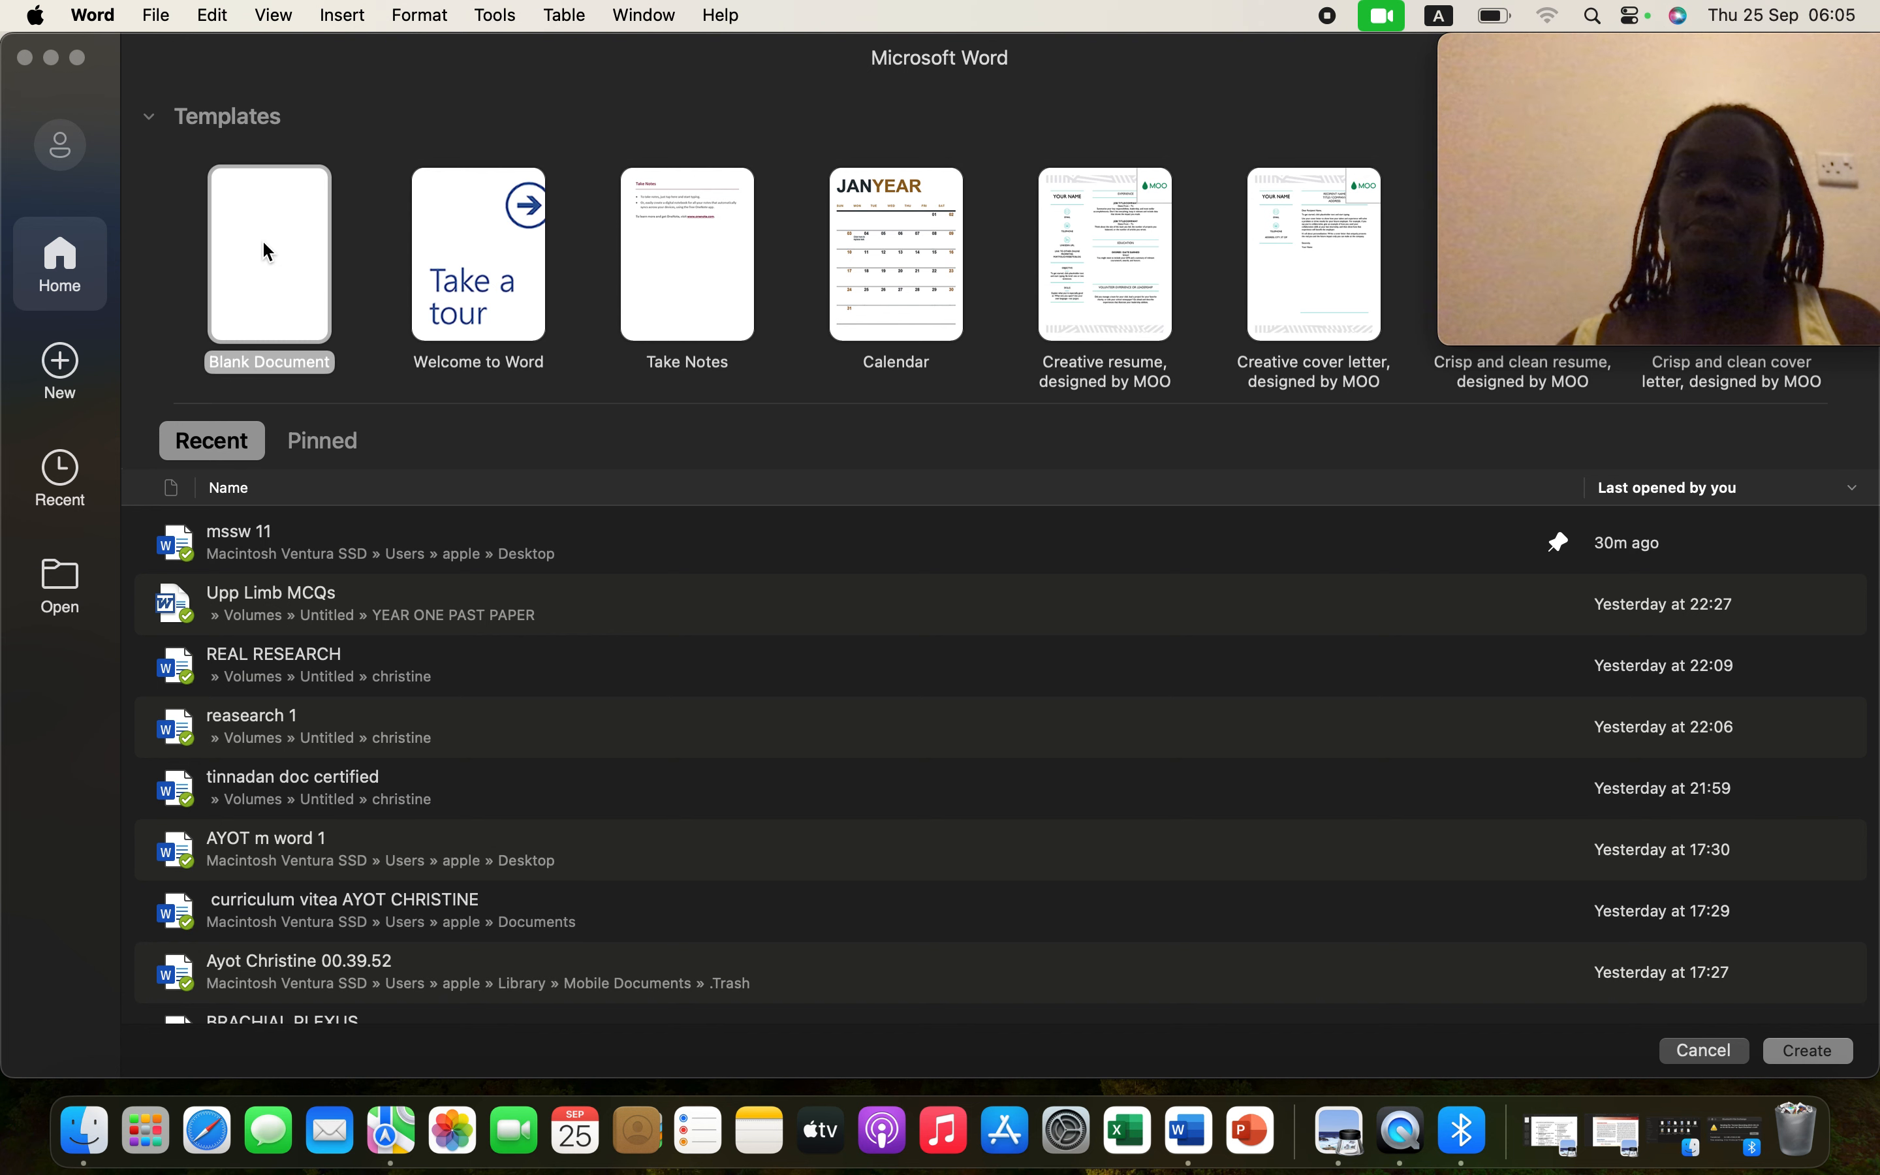
# - Open a new Blank Document from the Templates gallery on Word's start screen
pyautogui.doubleClick(263, 242)
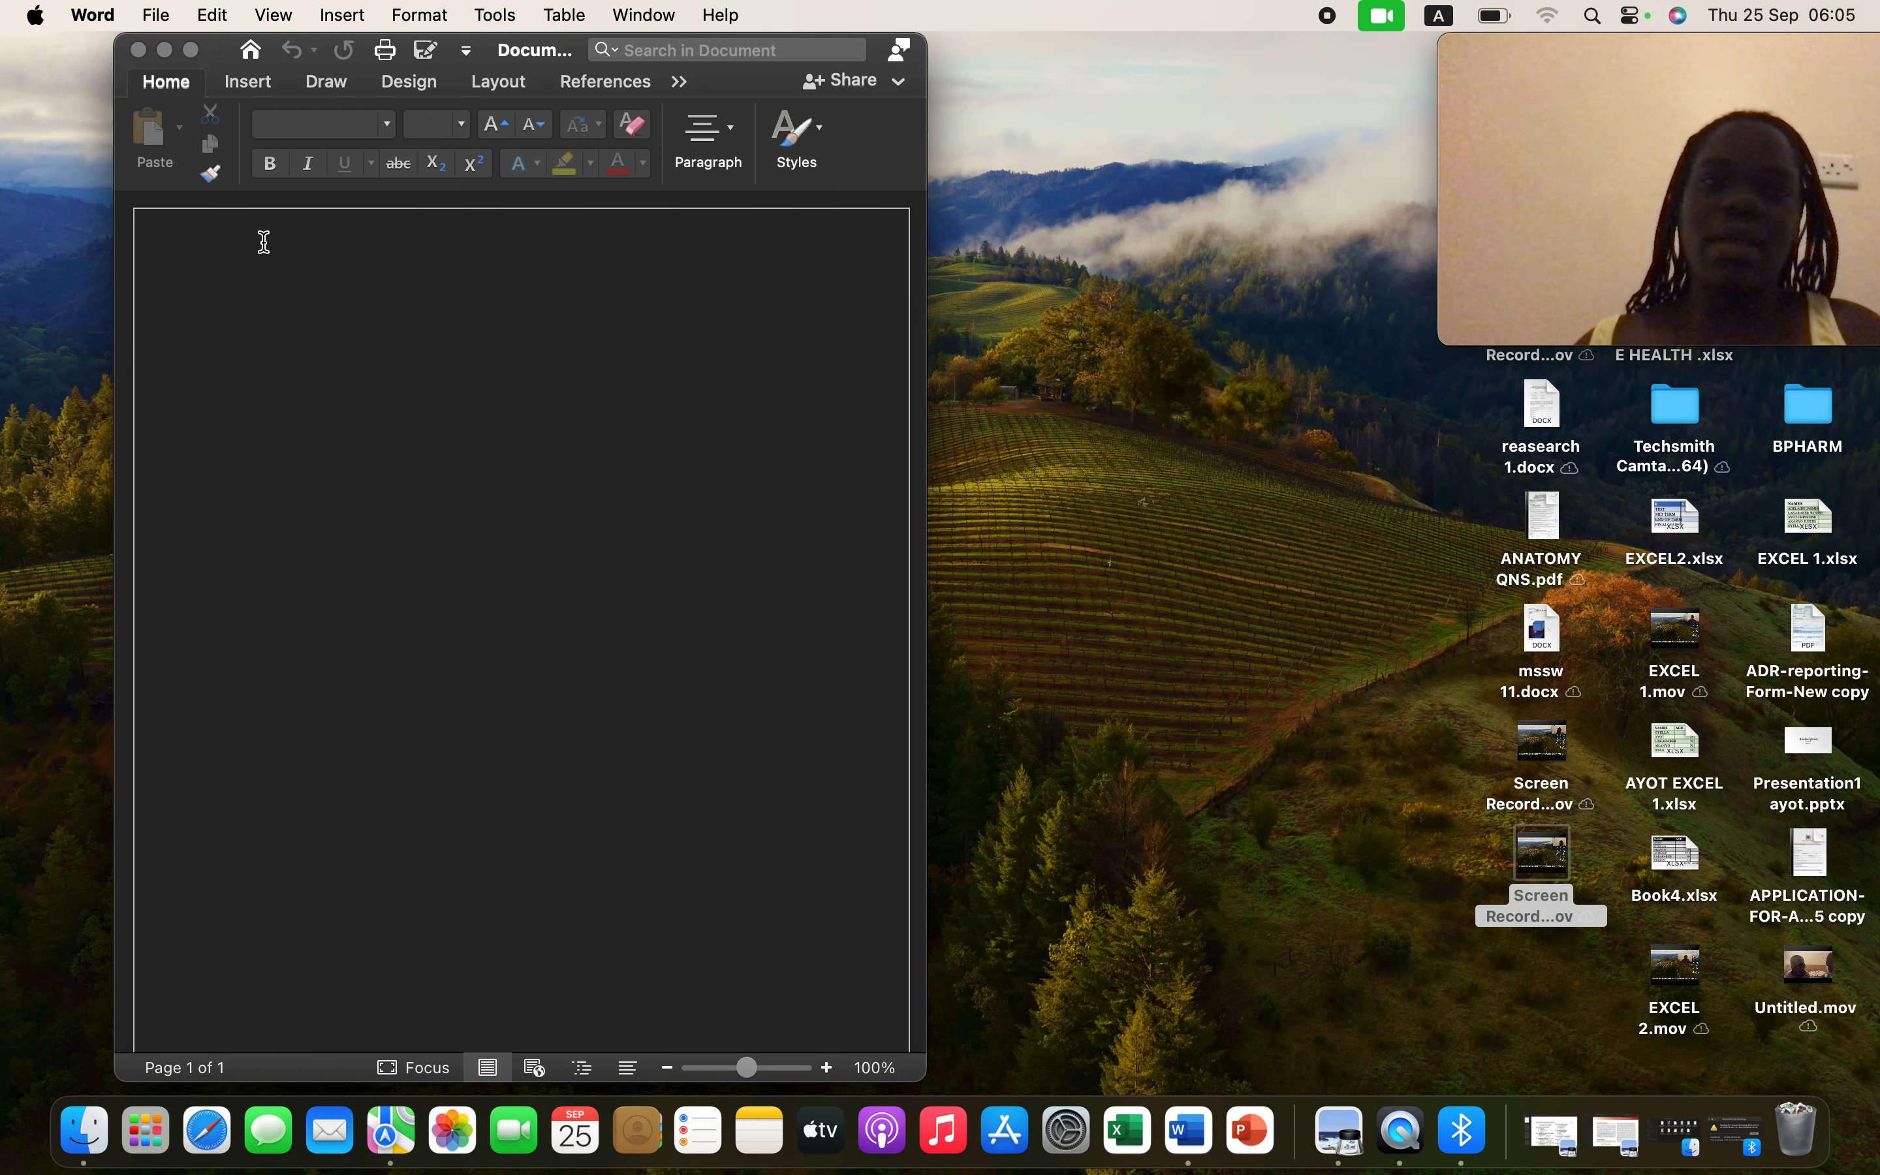
# - Dismiss the Office Update bar and widen the document window on both sides
pyautogui.click(135, 211)
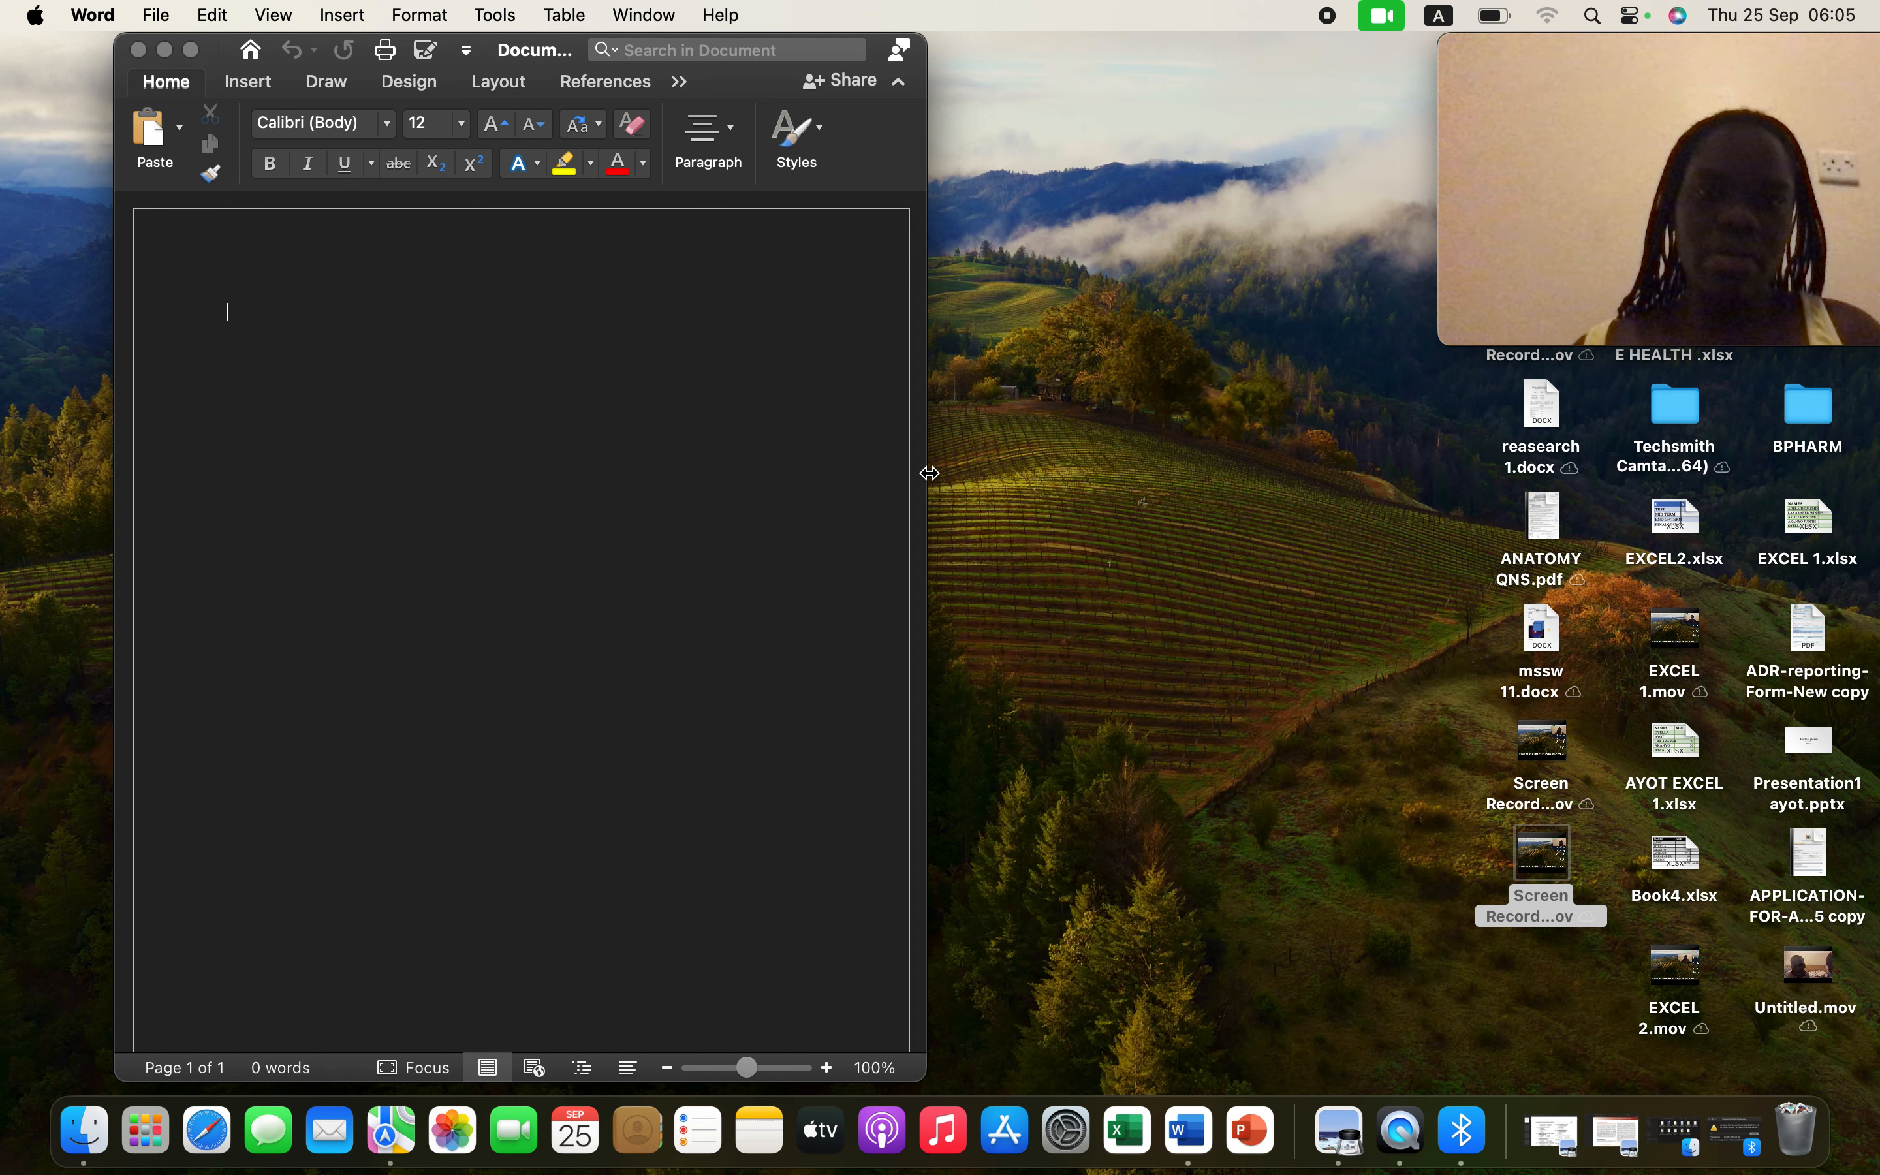
pyautogui.moveTo(929, 474); pyautogui.dragTo(1458, 552)
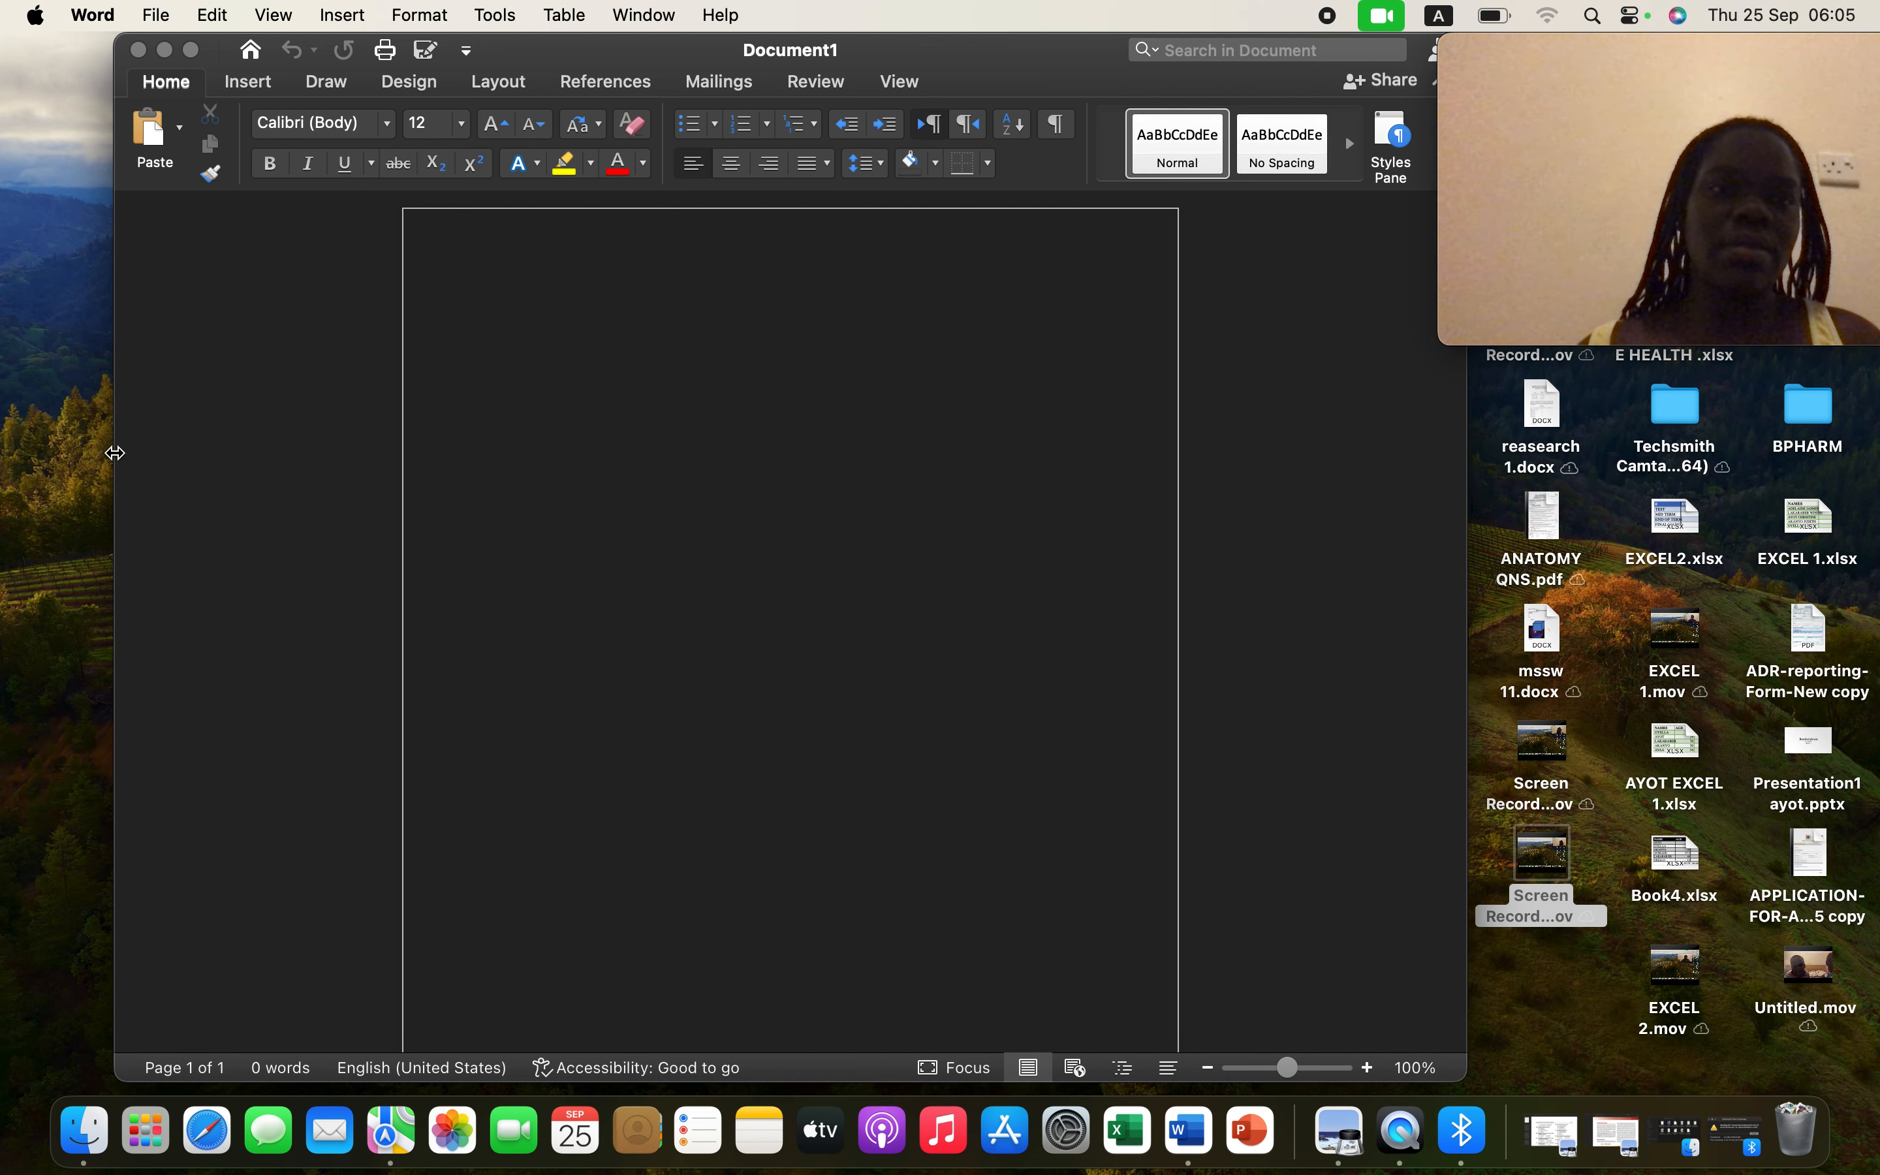
pyautogui.moveTo(116, 452); pyautogui.dragTo(2, 429)
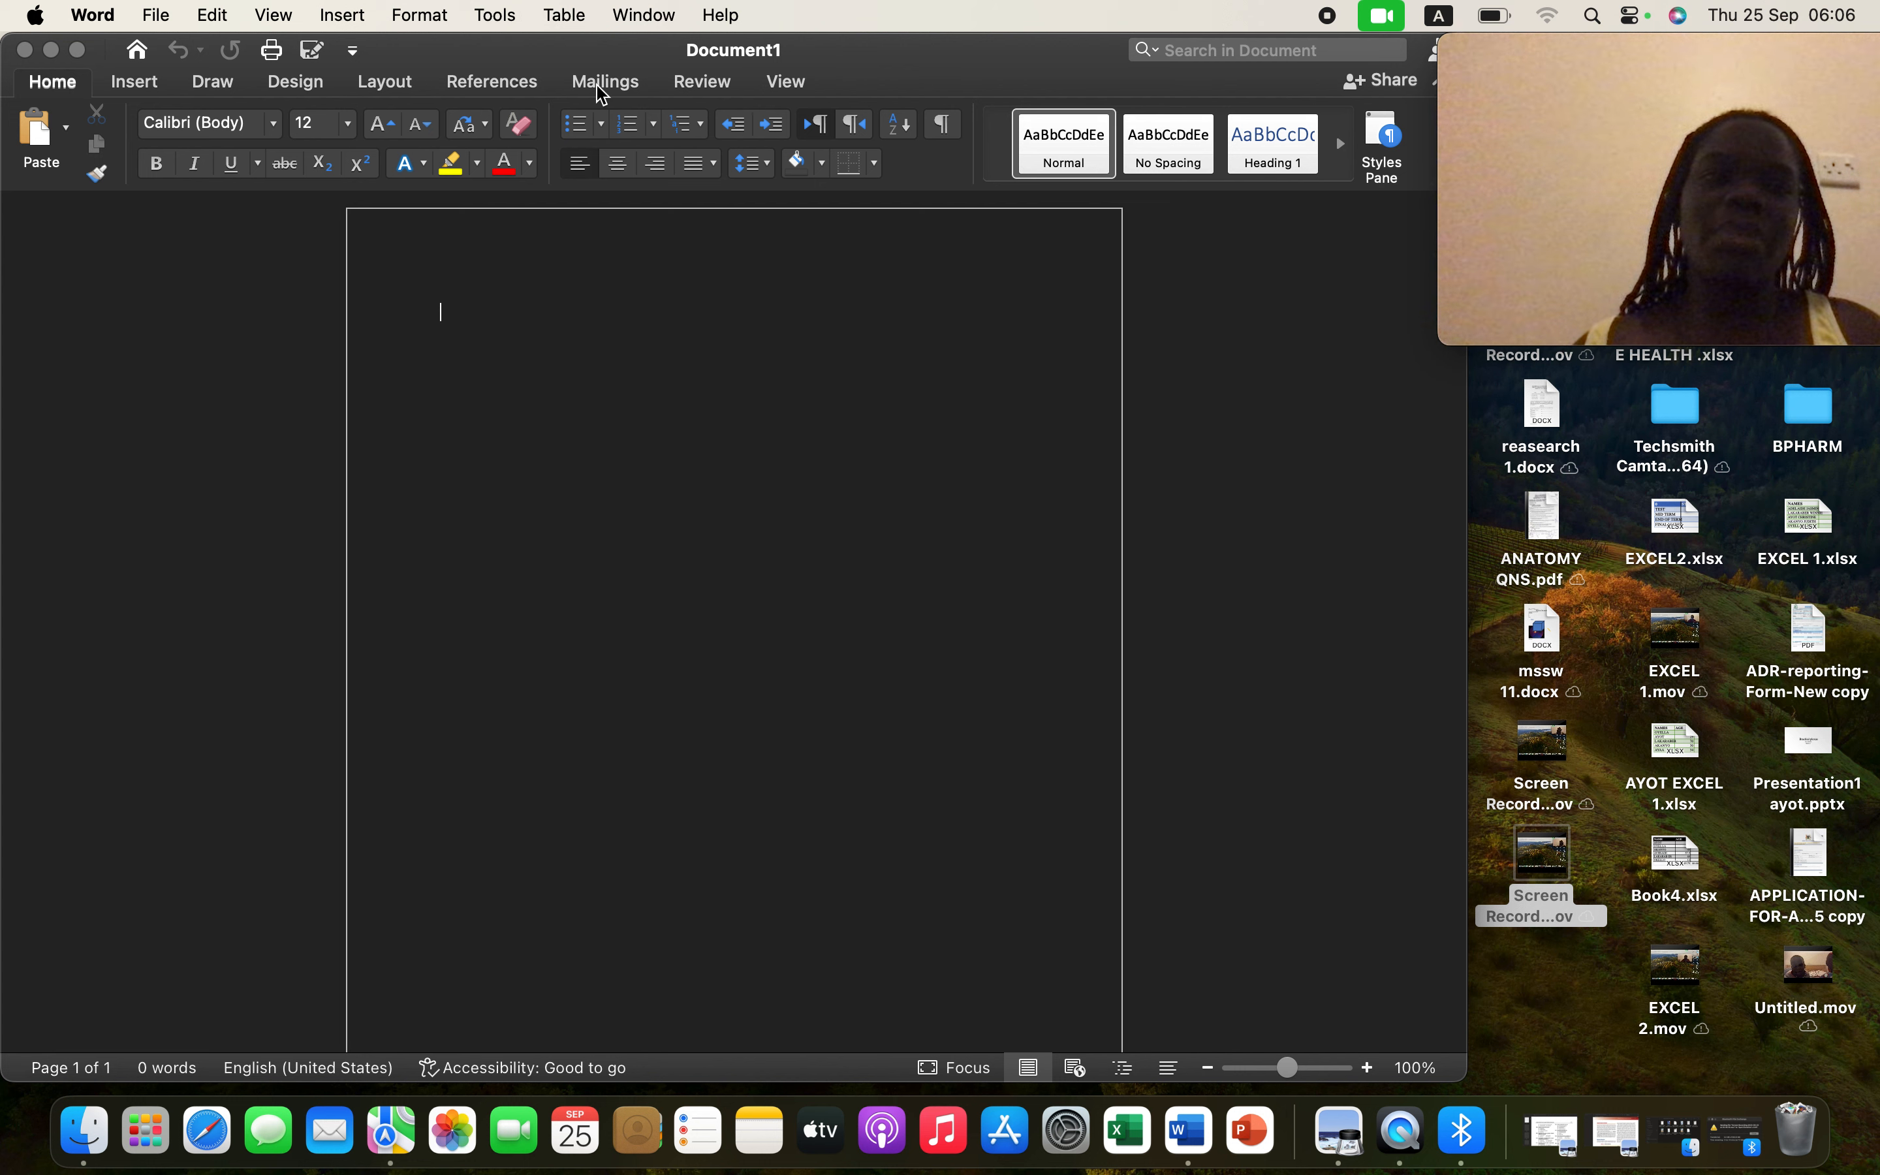
# - Browse the Insert, Pictures and Layout tools, ending with the References ribbon expanded
pyautogui.click(136, 87)
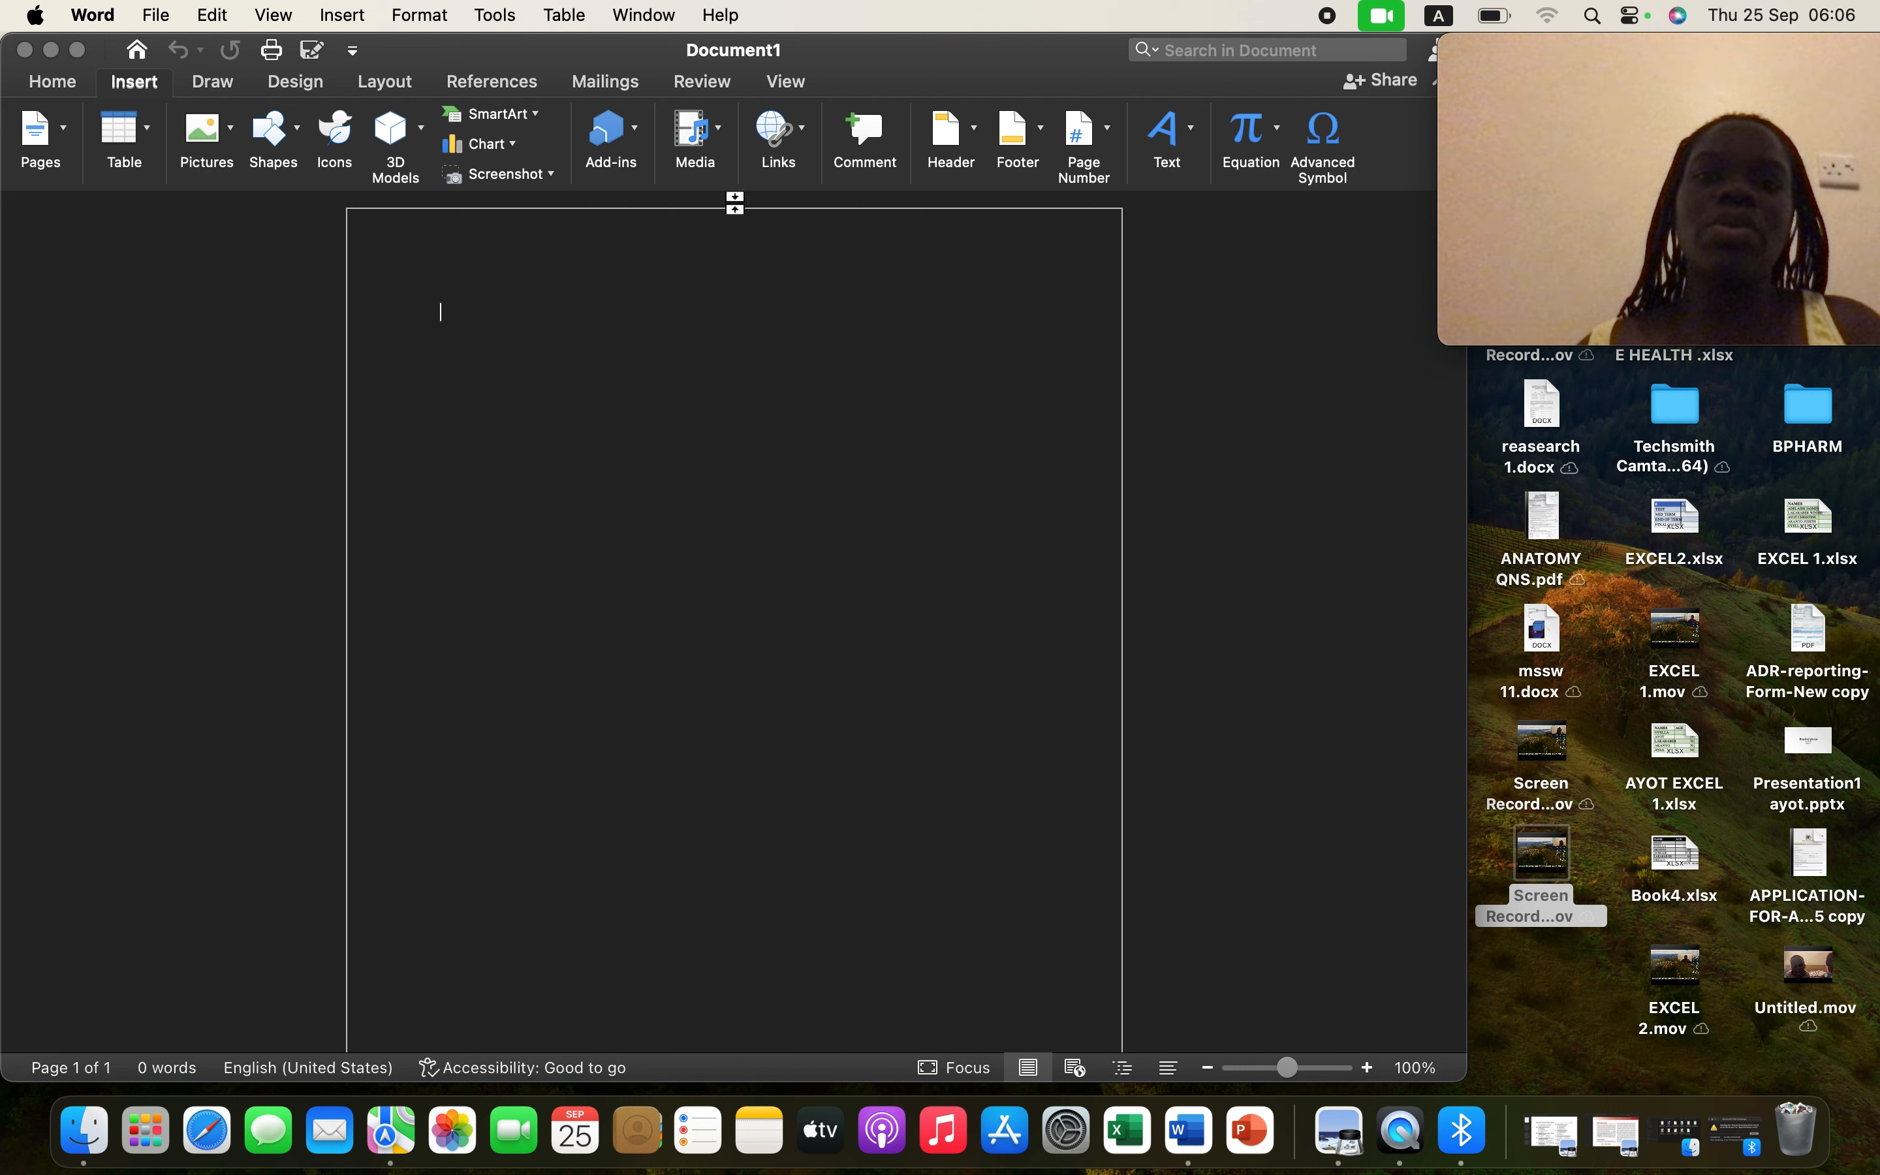
pyautogui.click(231, 137)
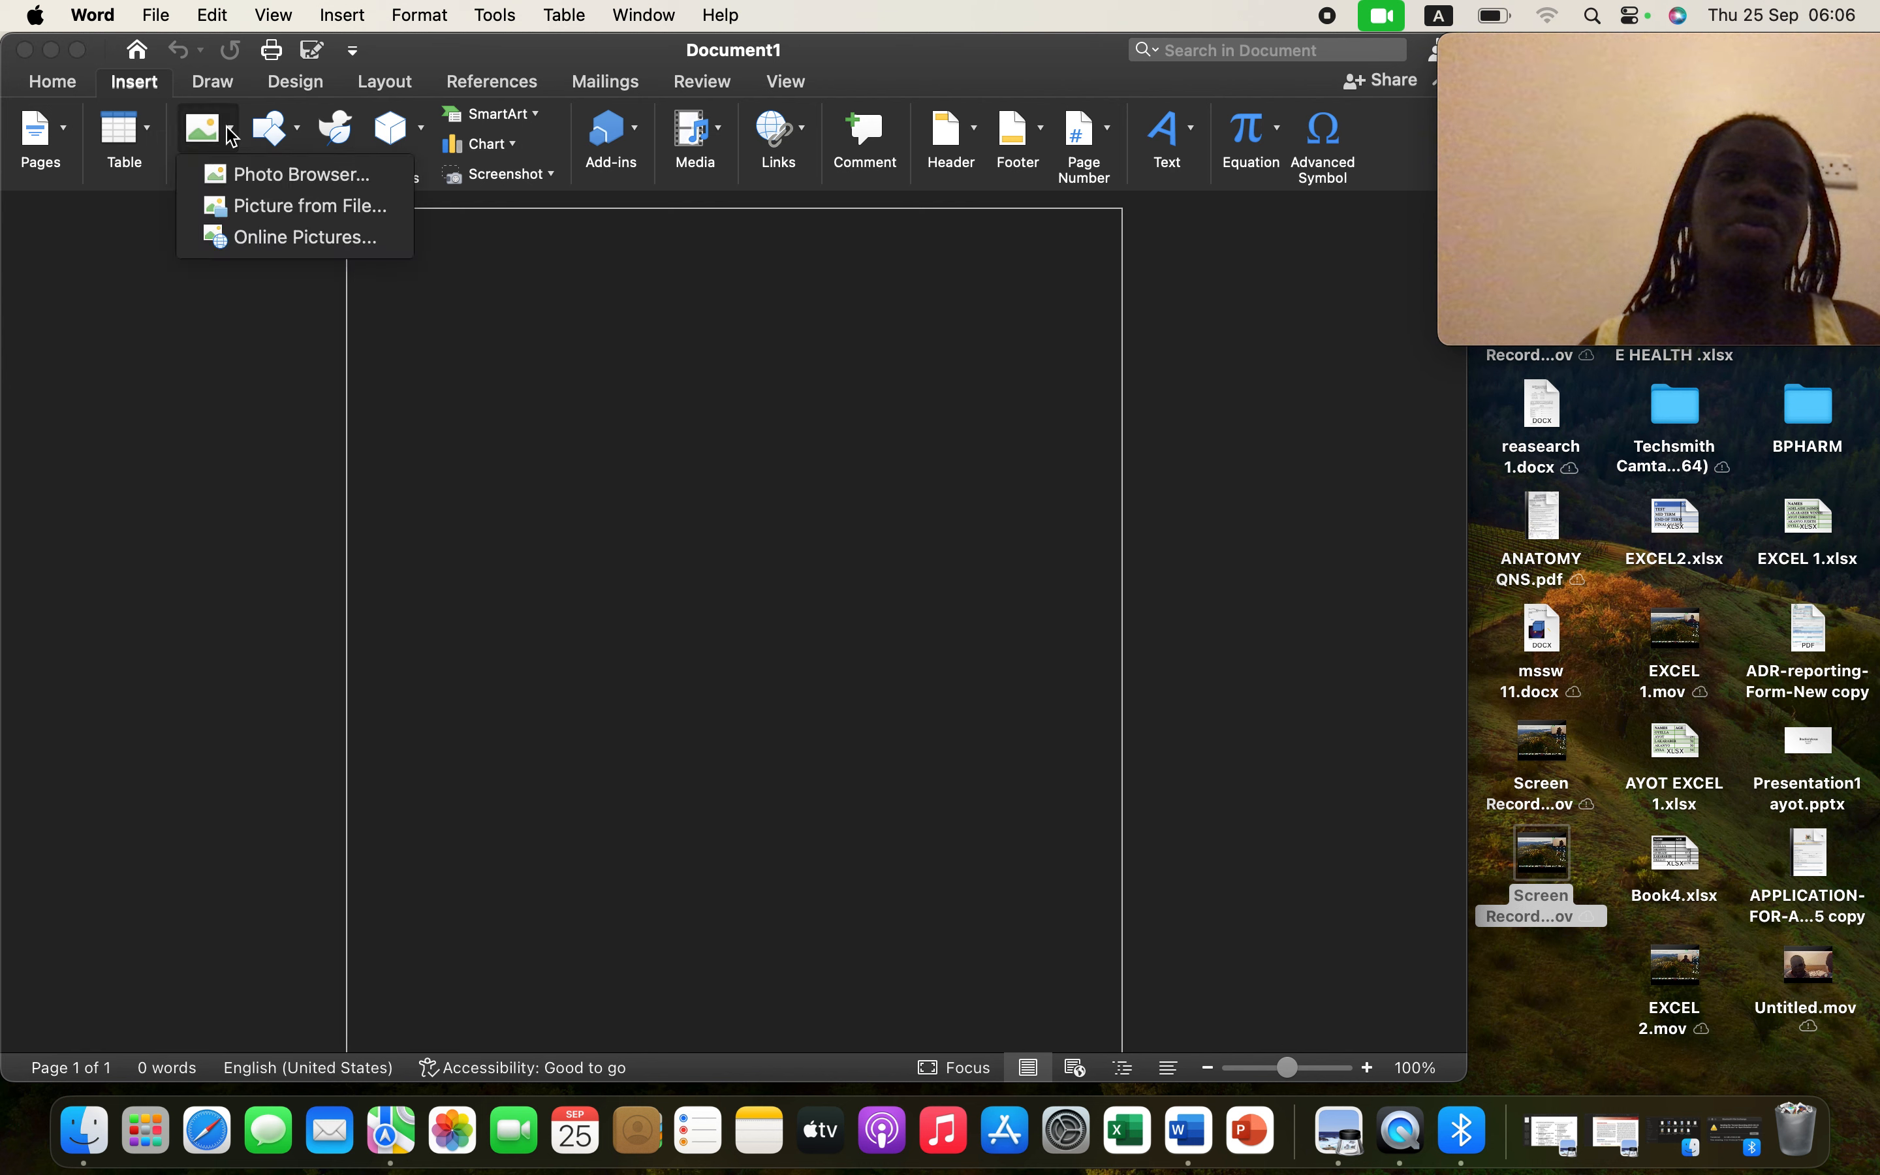
pyautogui.click(512, 313)
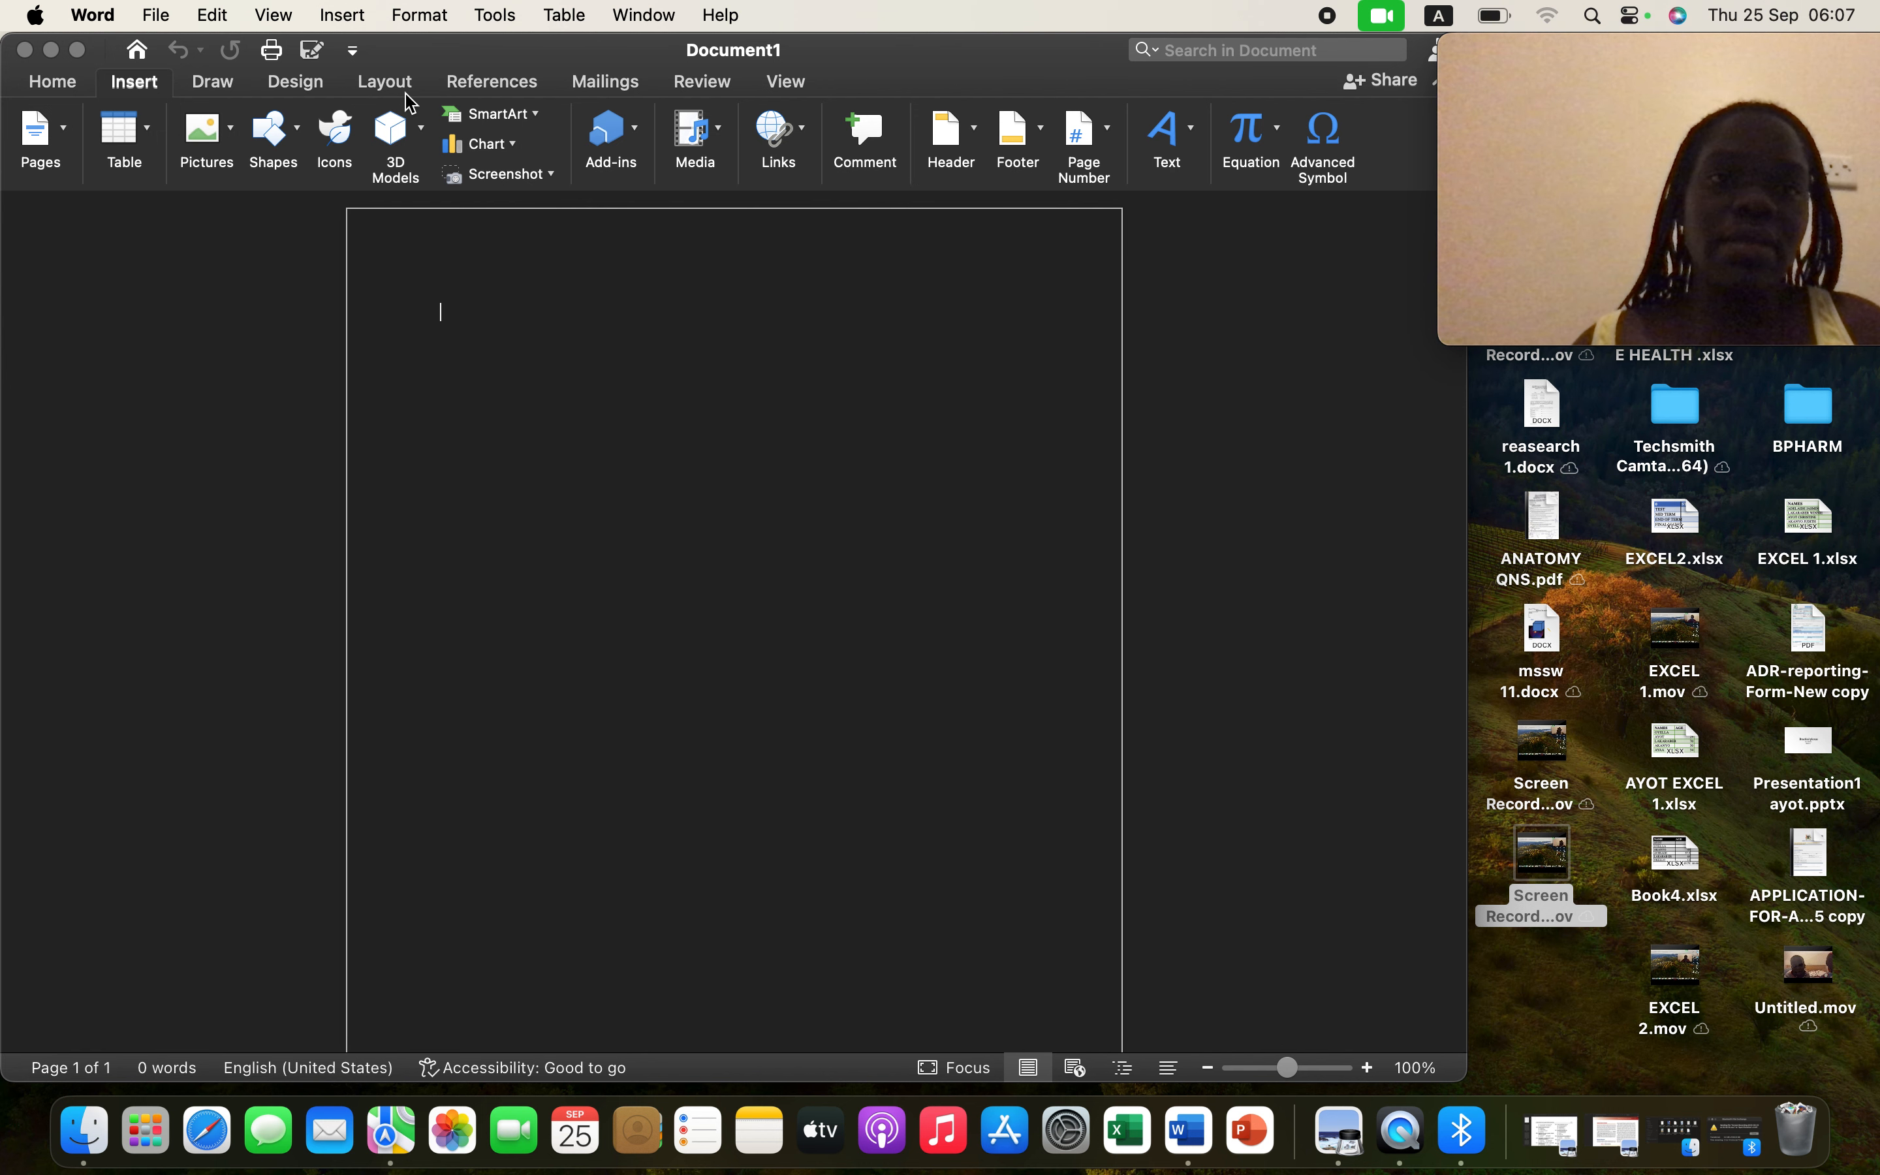
pyautogui.click(384, 84)
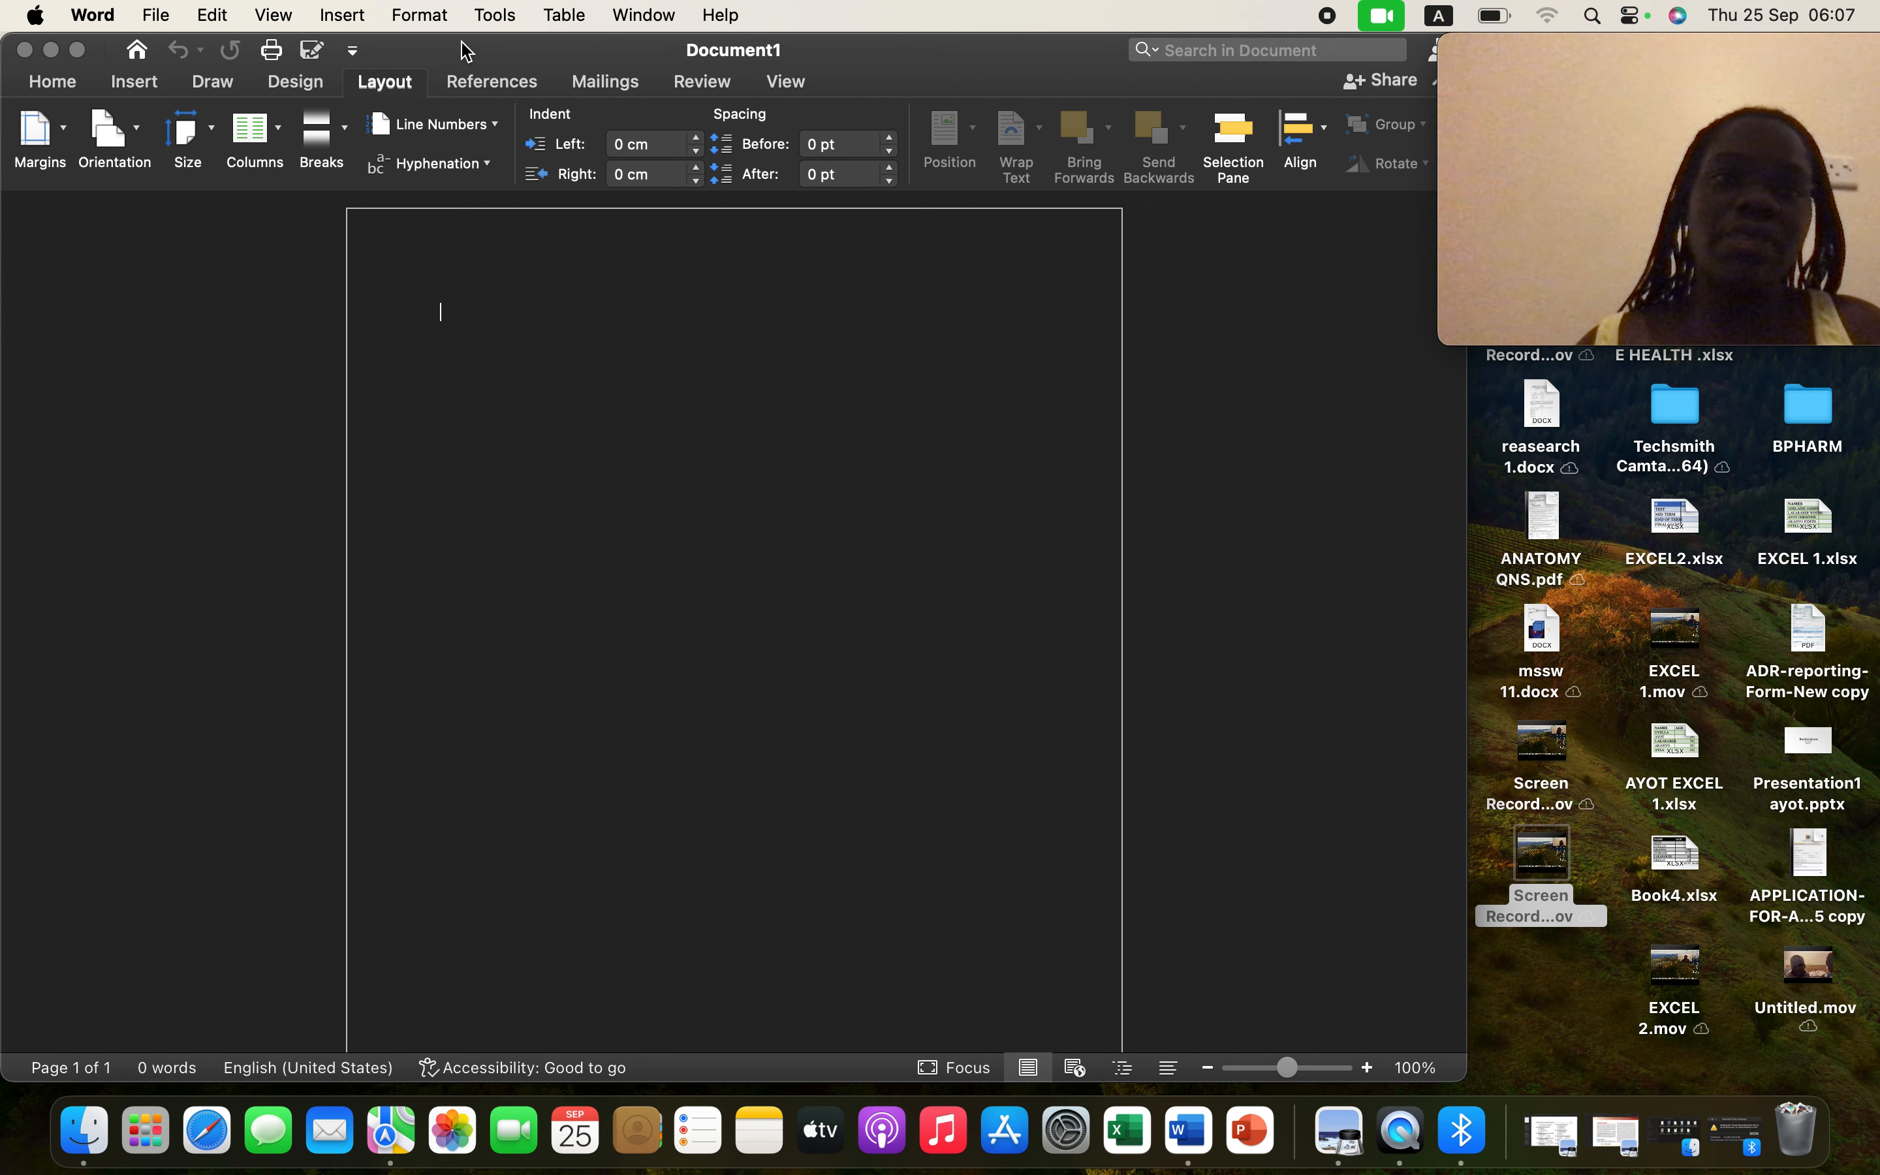
pyautogui.click(518, 84)
pyautogui.click(516, 82)
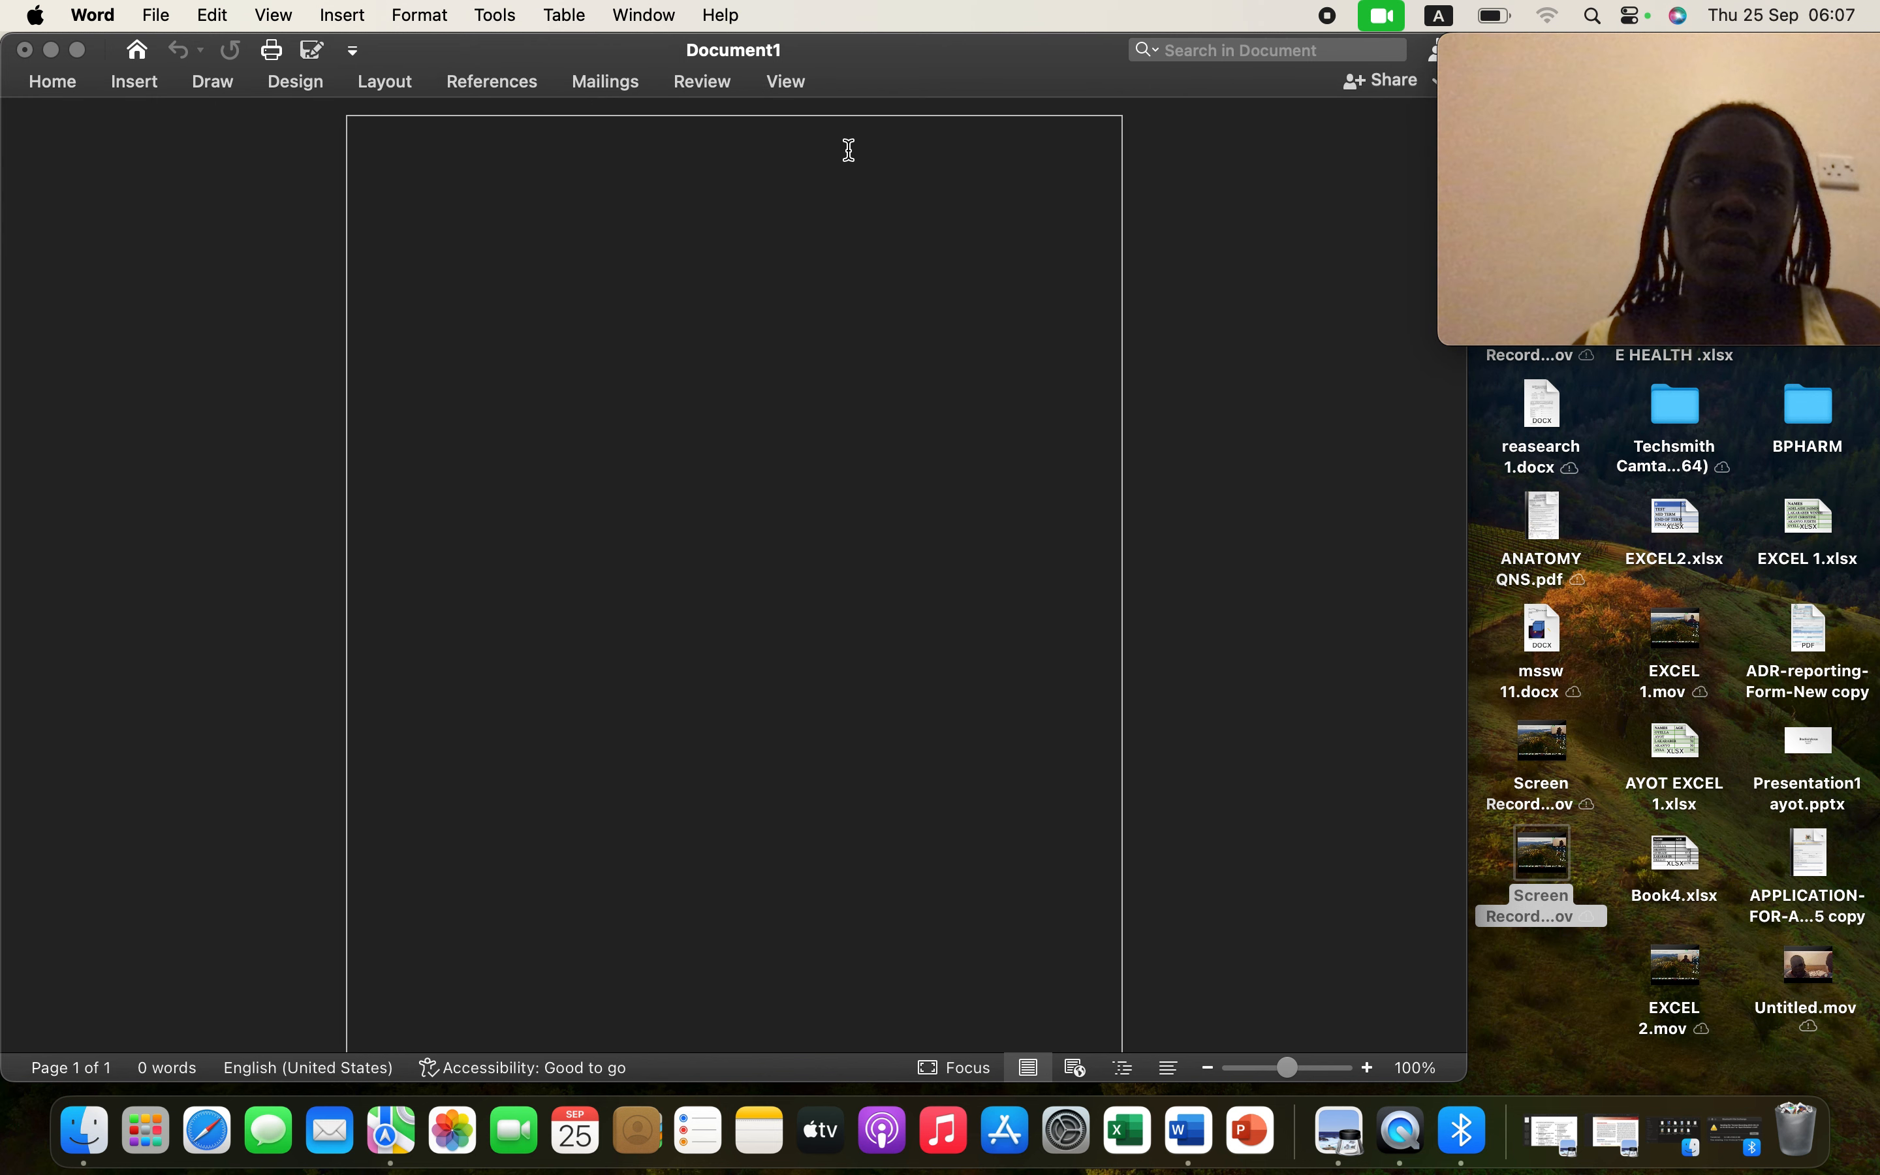
pyautogui.click(475, 84)
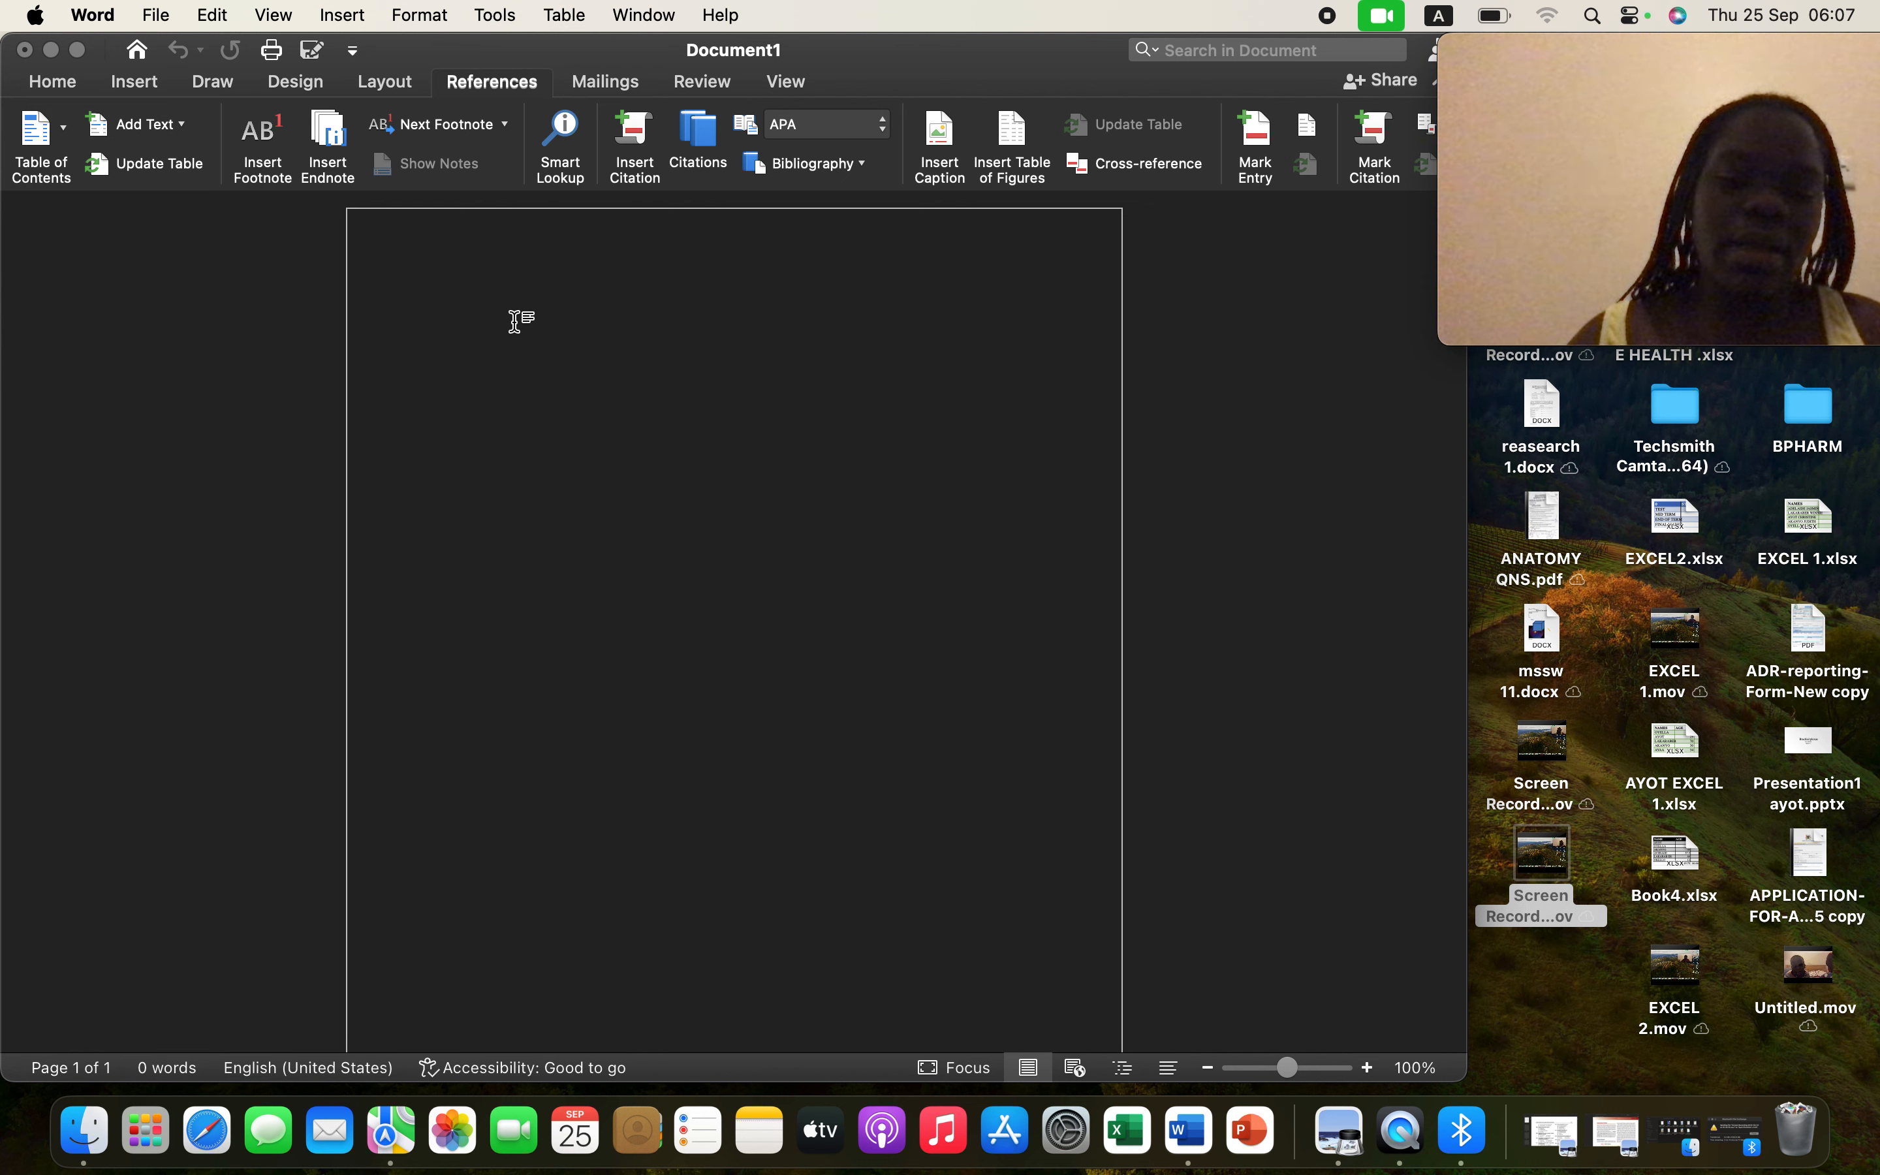
# - Type 'name' followed by the author's full name on the first line, then select it
pyautogui.write('name')
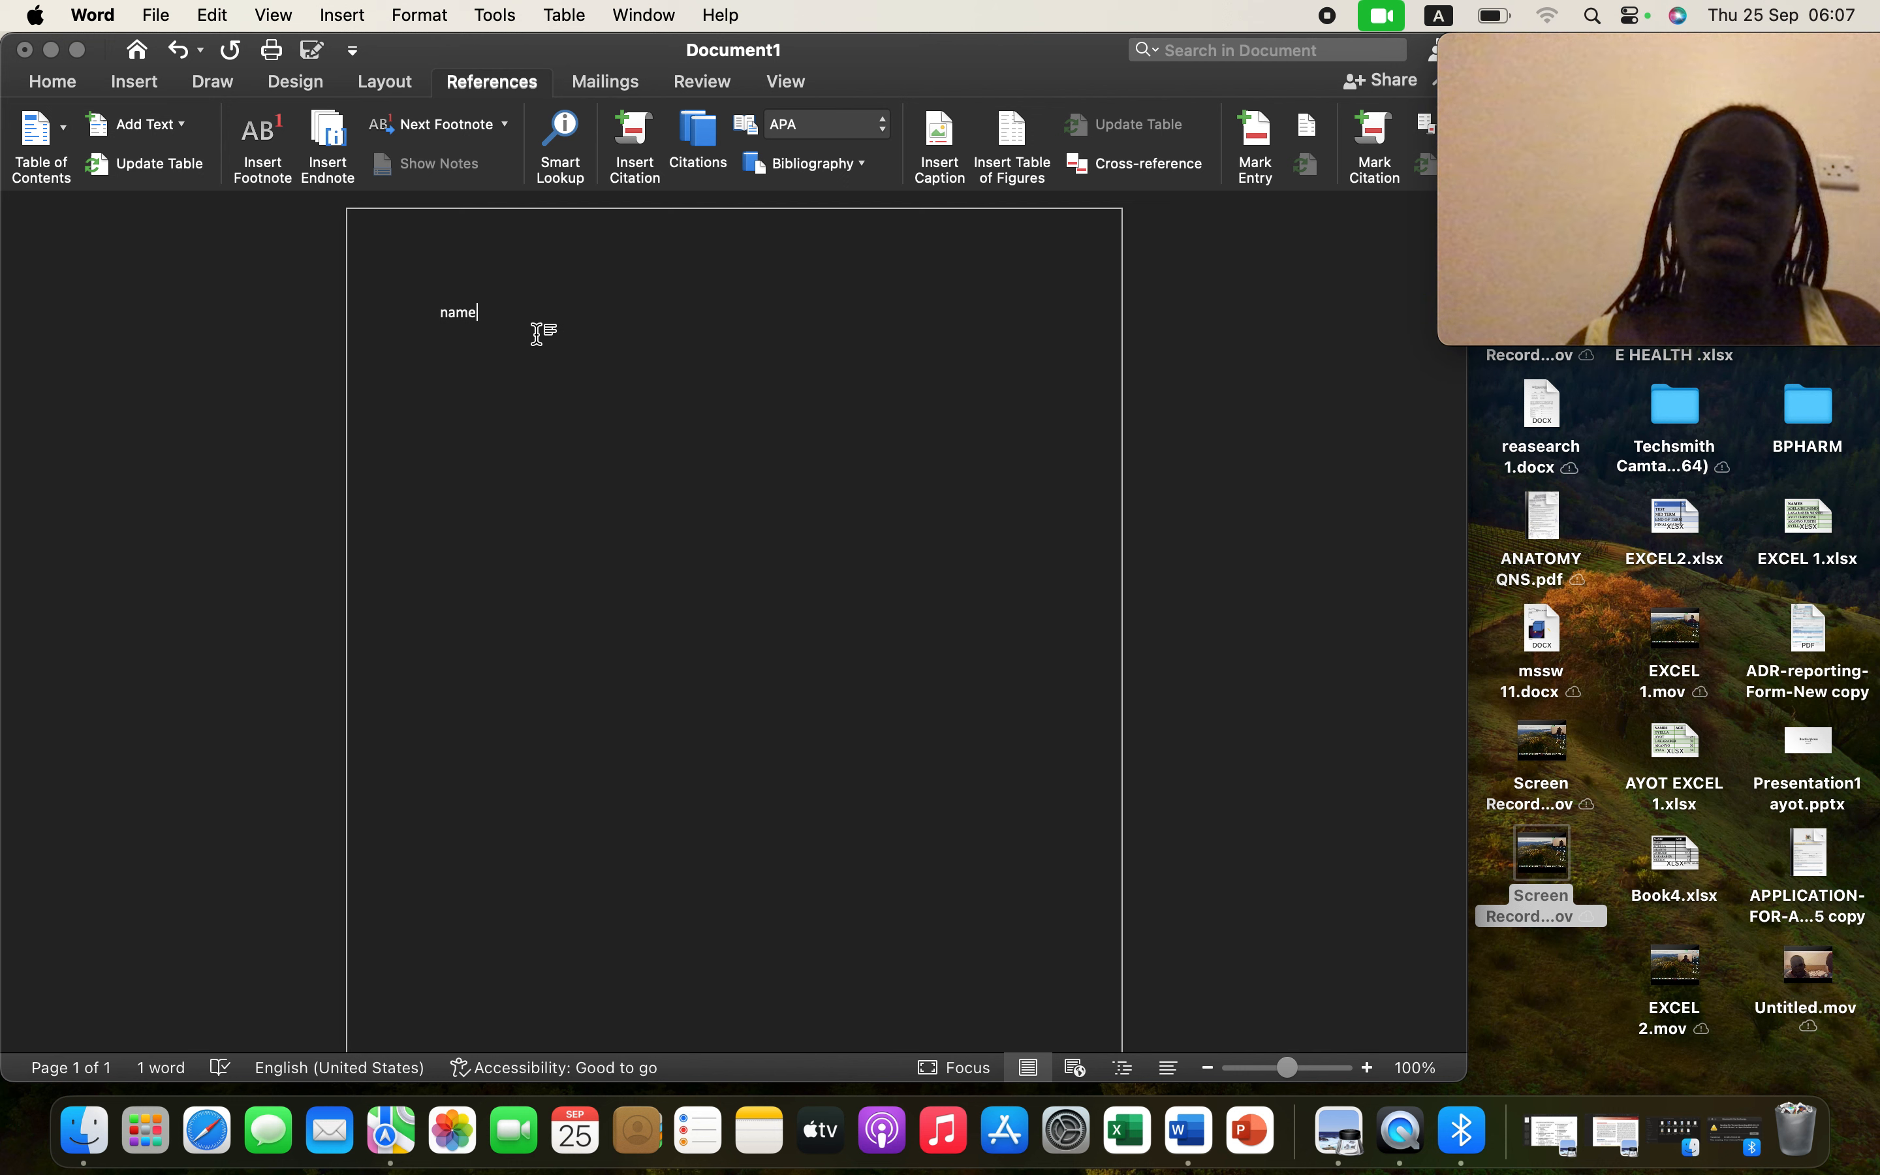
pyautogui.press('BackSpace')
pyautogui.press('BackSpace')
pyautogui.press('BackSpace')
pyautogui.press('BackSpace')
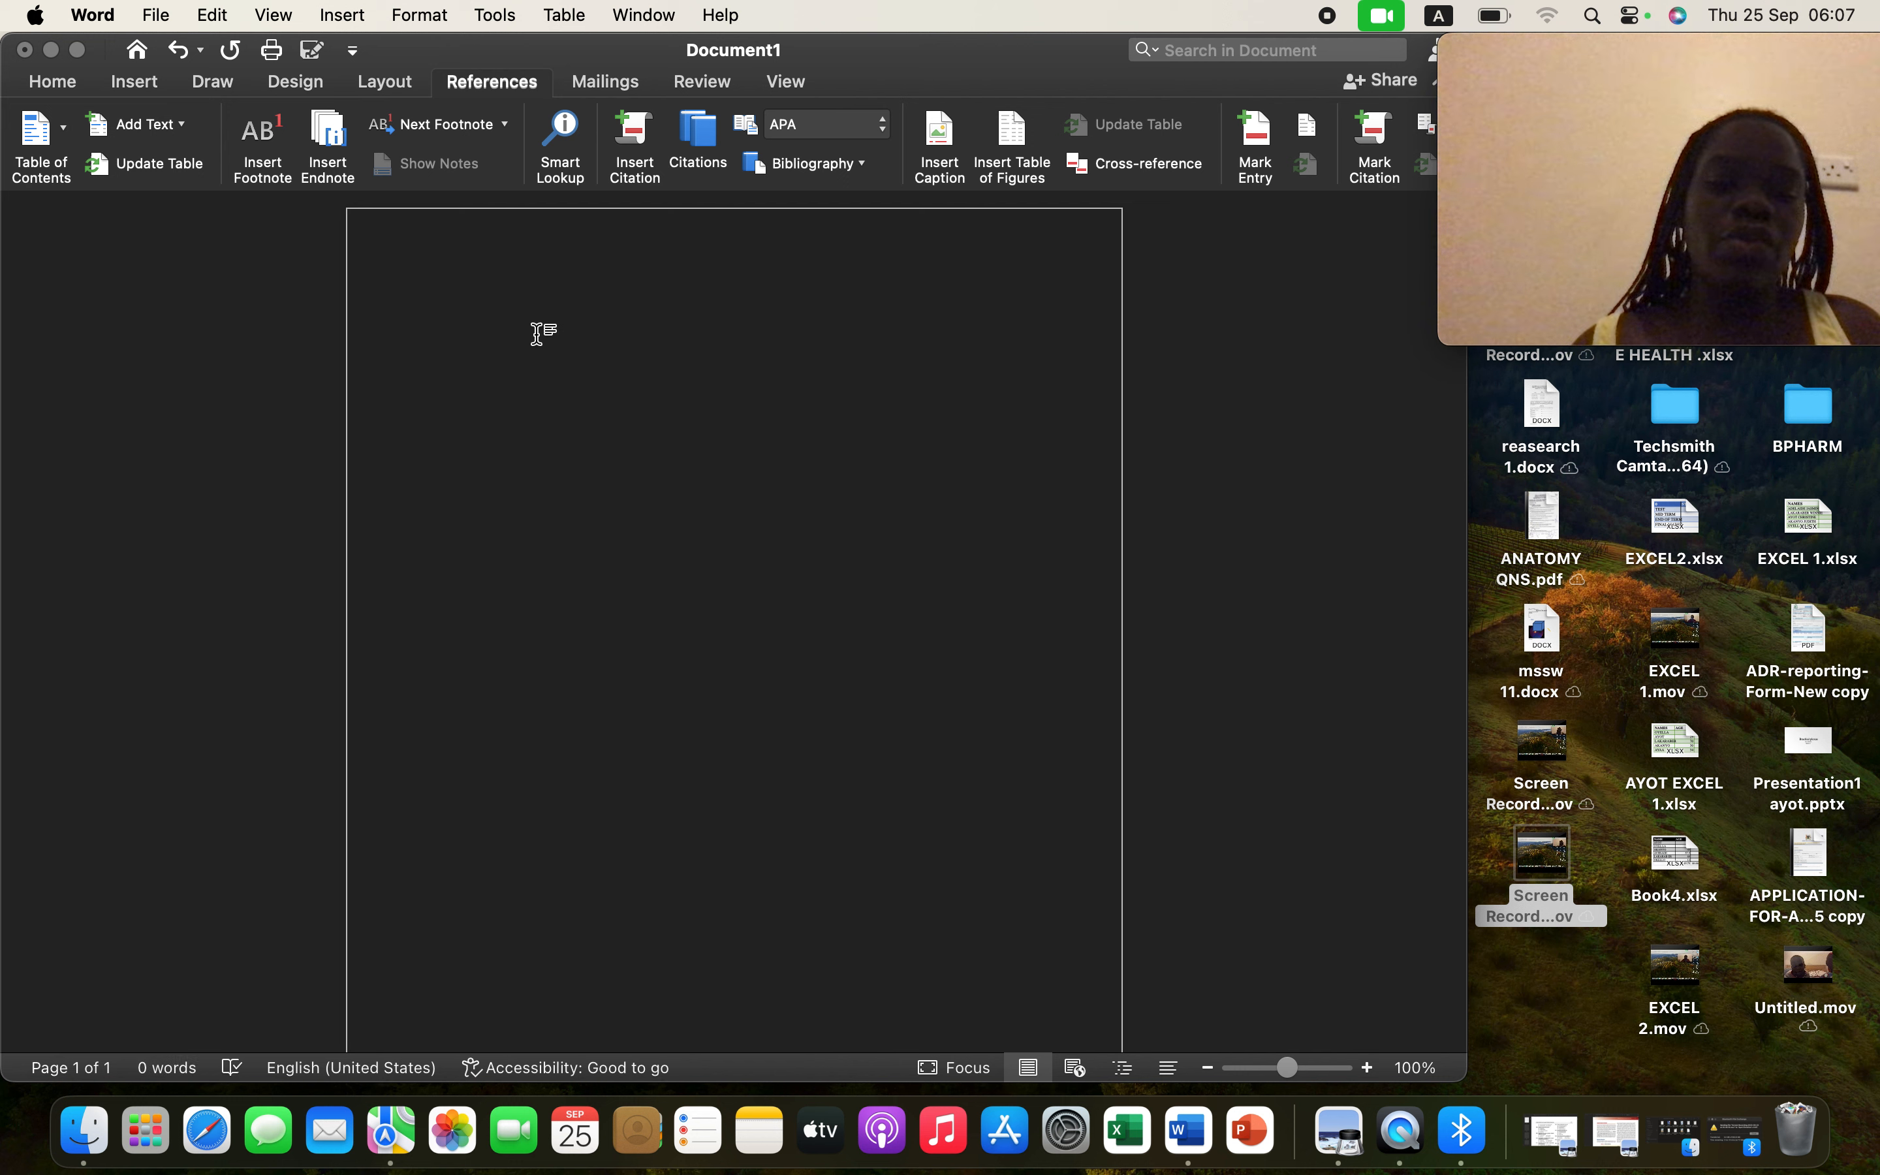
pyautogui.write('NAMREEE')
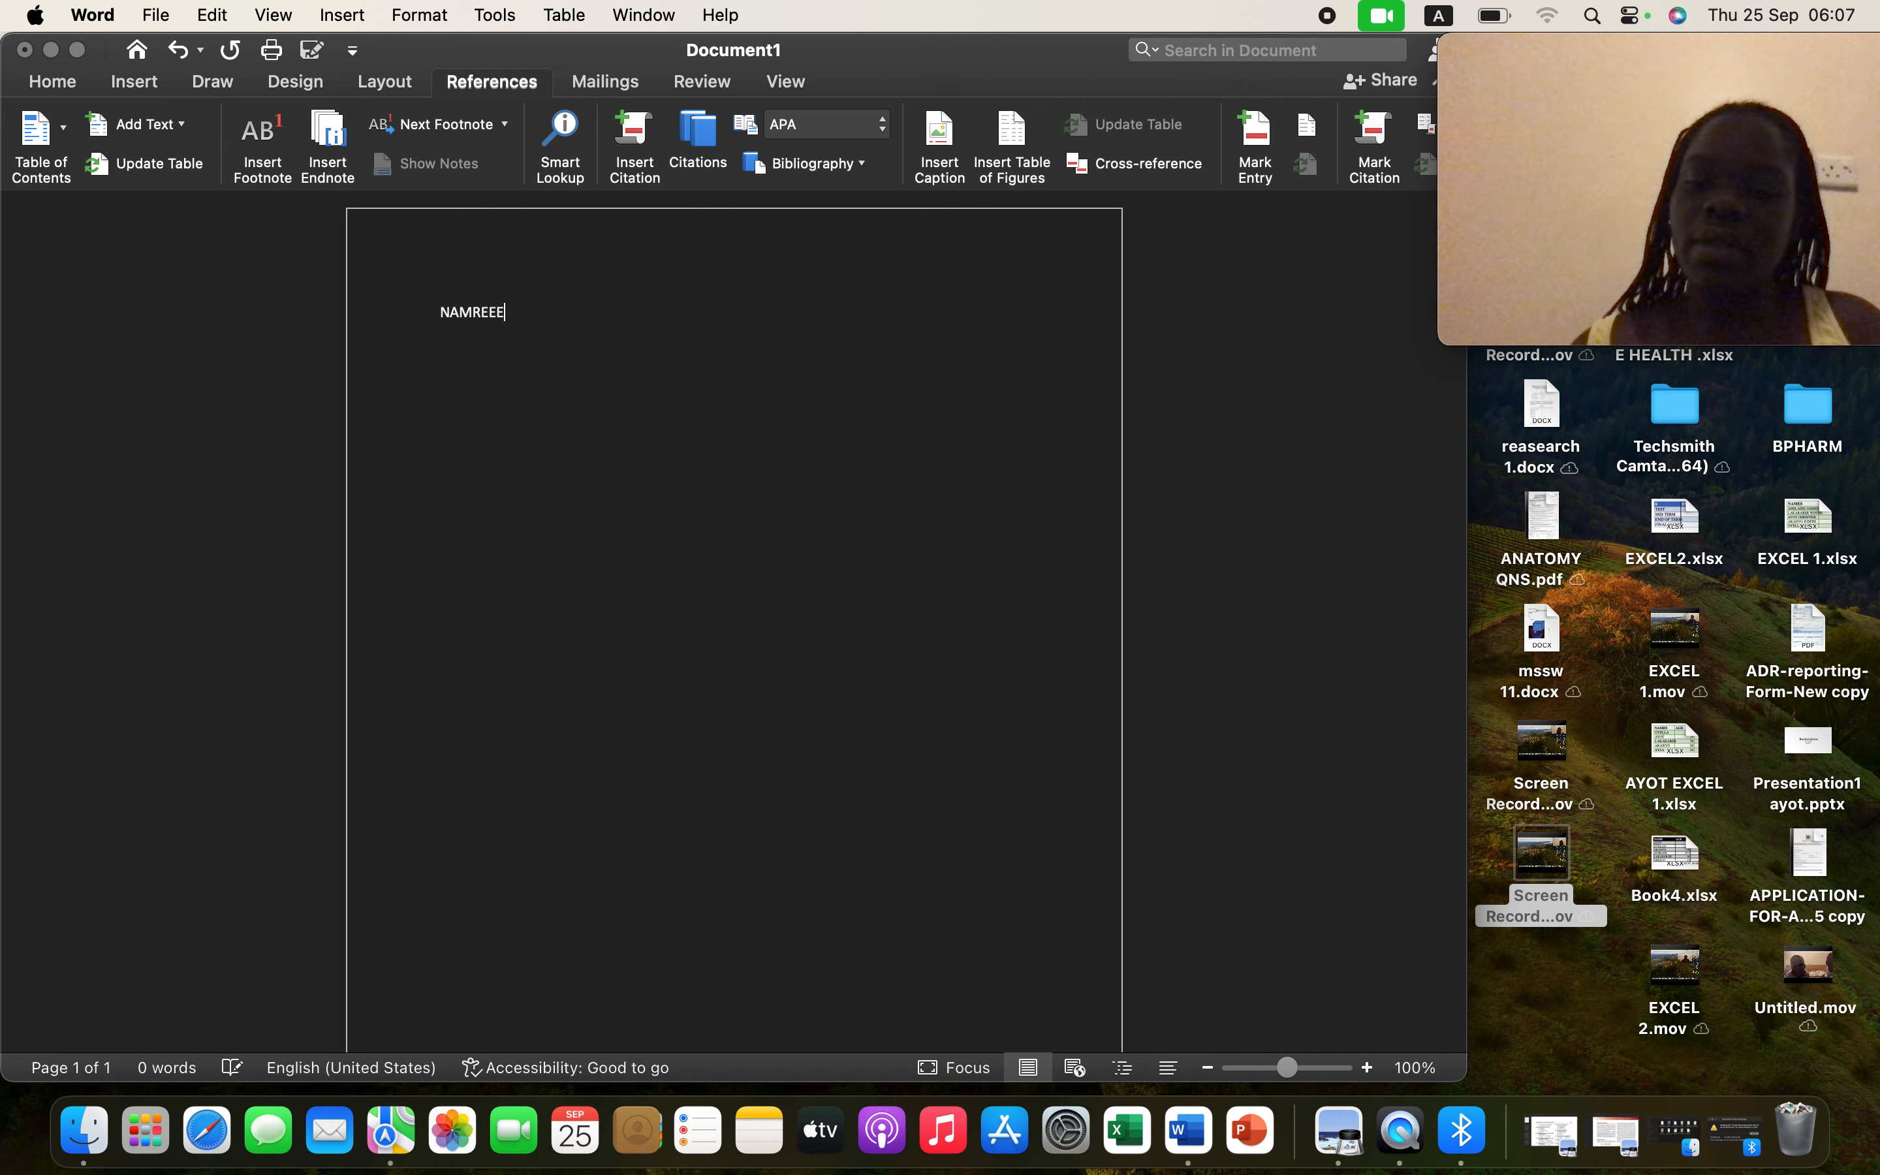
pyautogui.write('E')
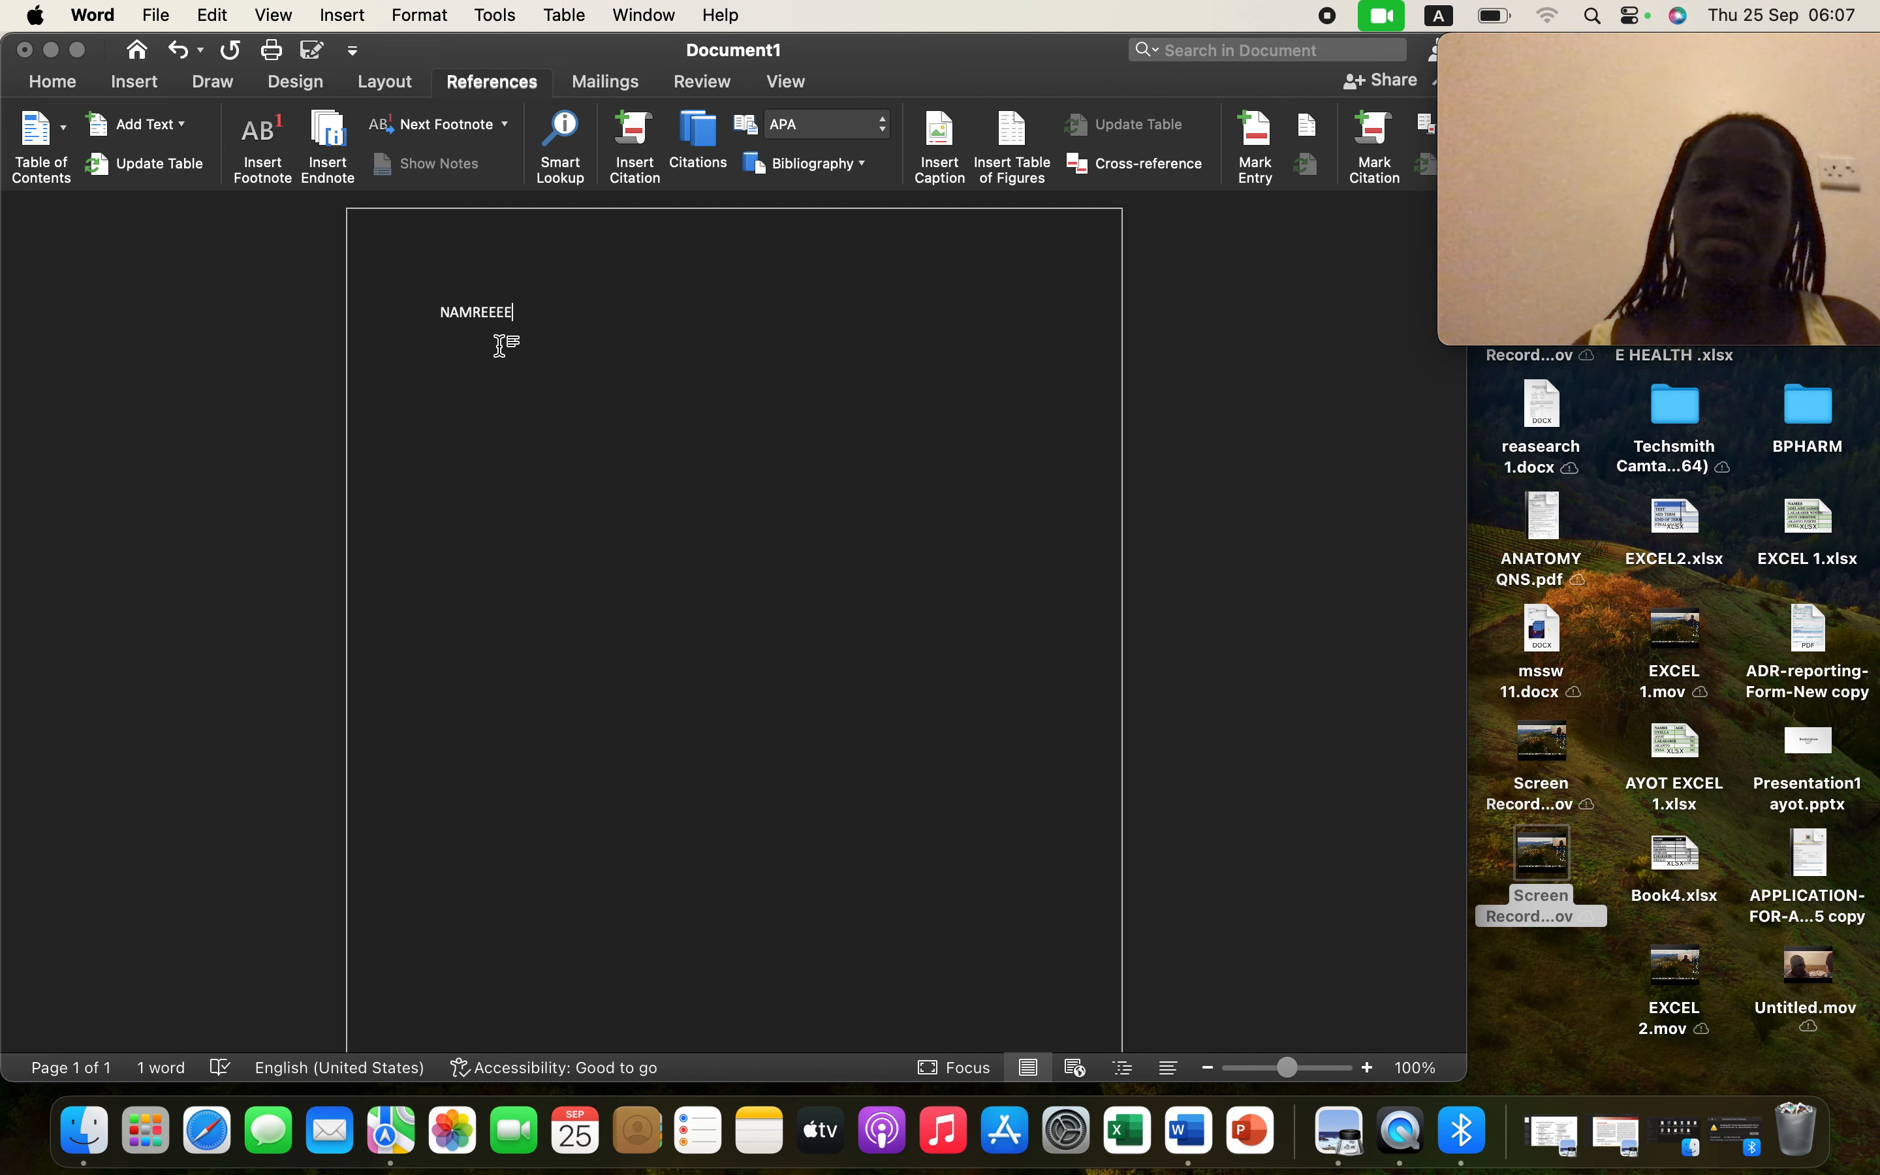
pyautogui.press('BackSpace')
pyautogui.press('BackSpace')
pyautogui.press('BackSpace')
pyautogui.press('BackSpace')
pyautogui.press('BackSpace')
pyautogui.press('BackSpace')
pyautogui.press('BackSpace')
pyautogui.press('BackSpace')
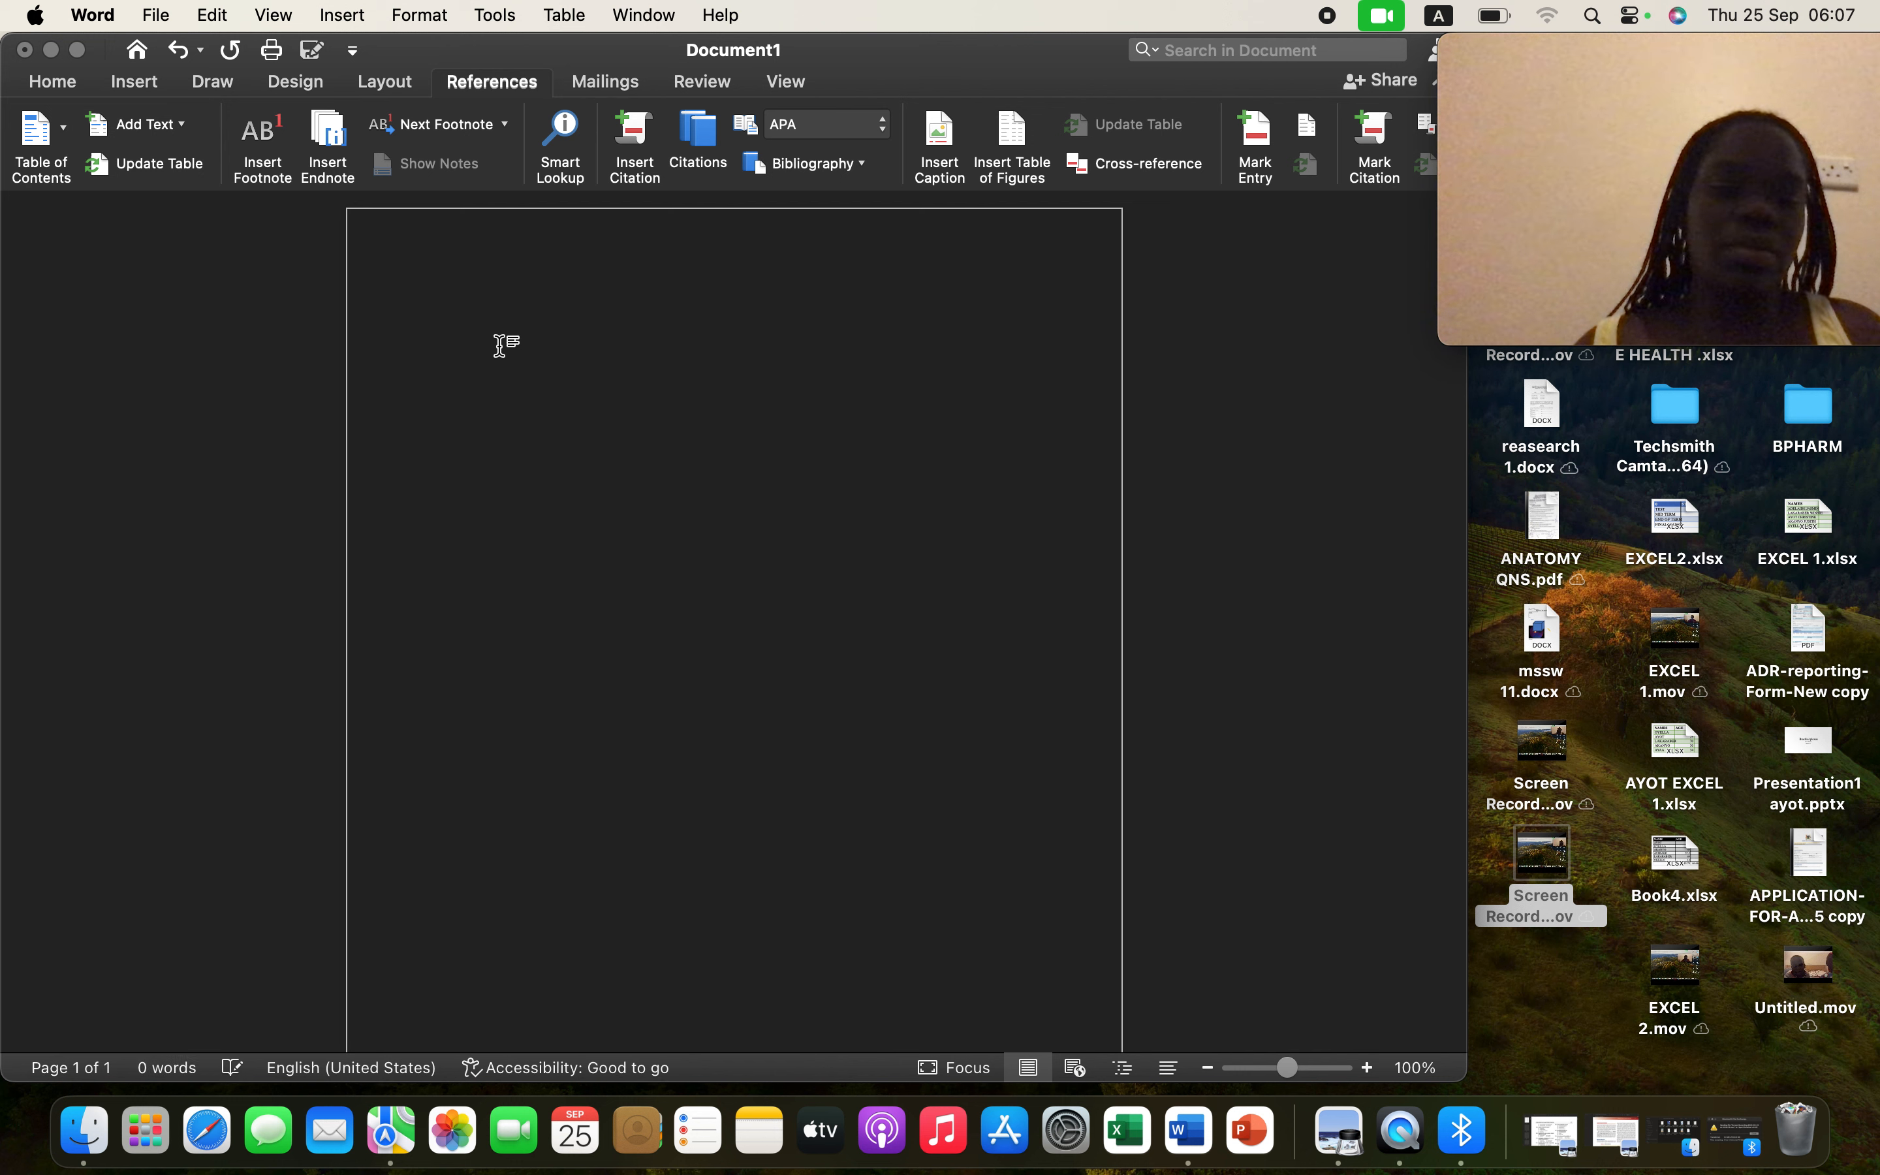
pyautogui.write('name')
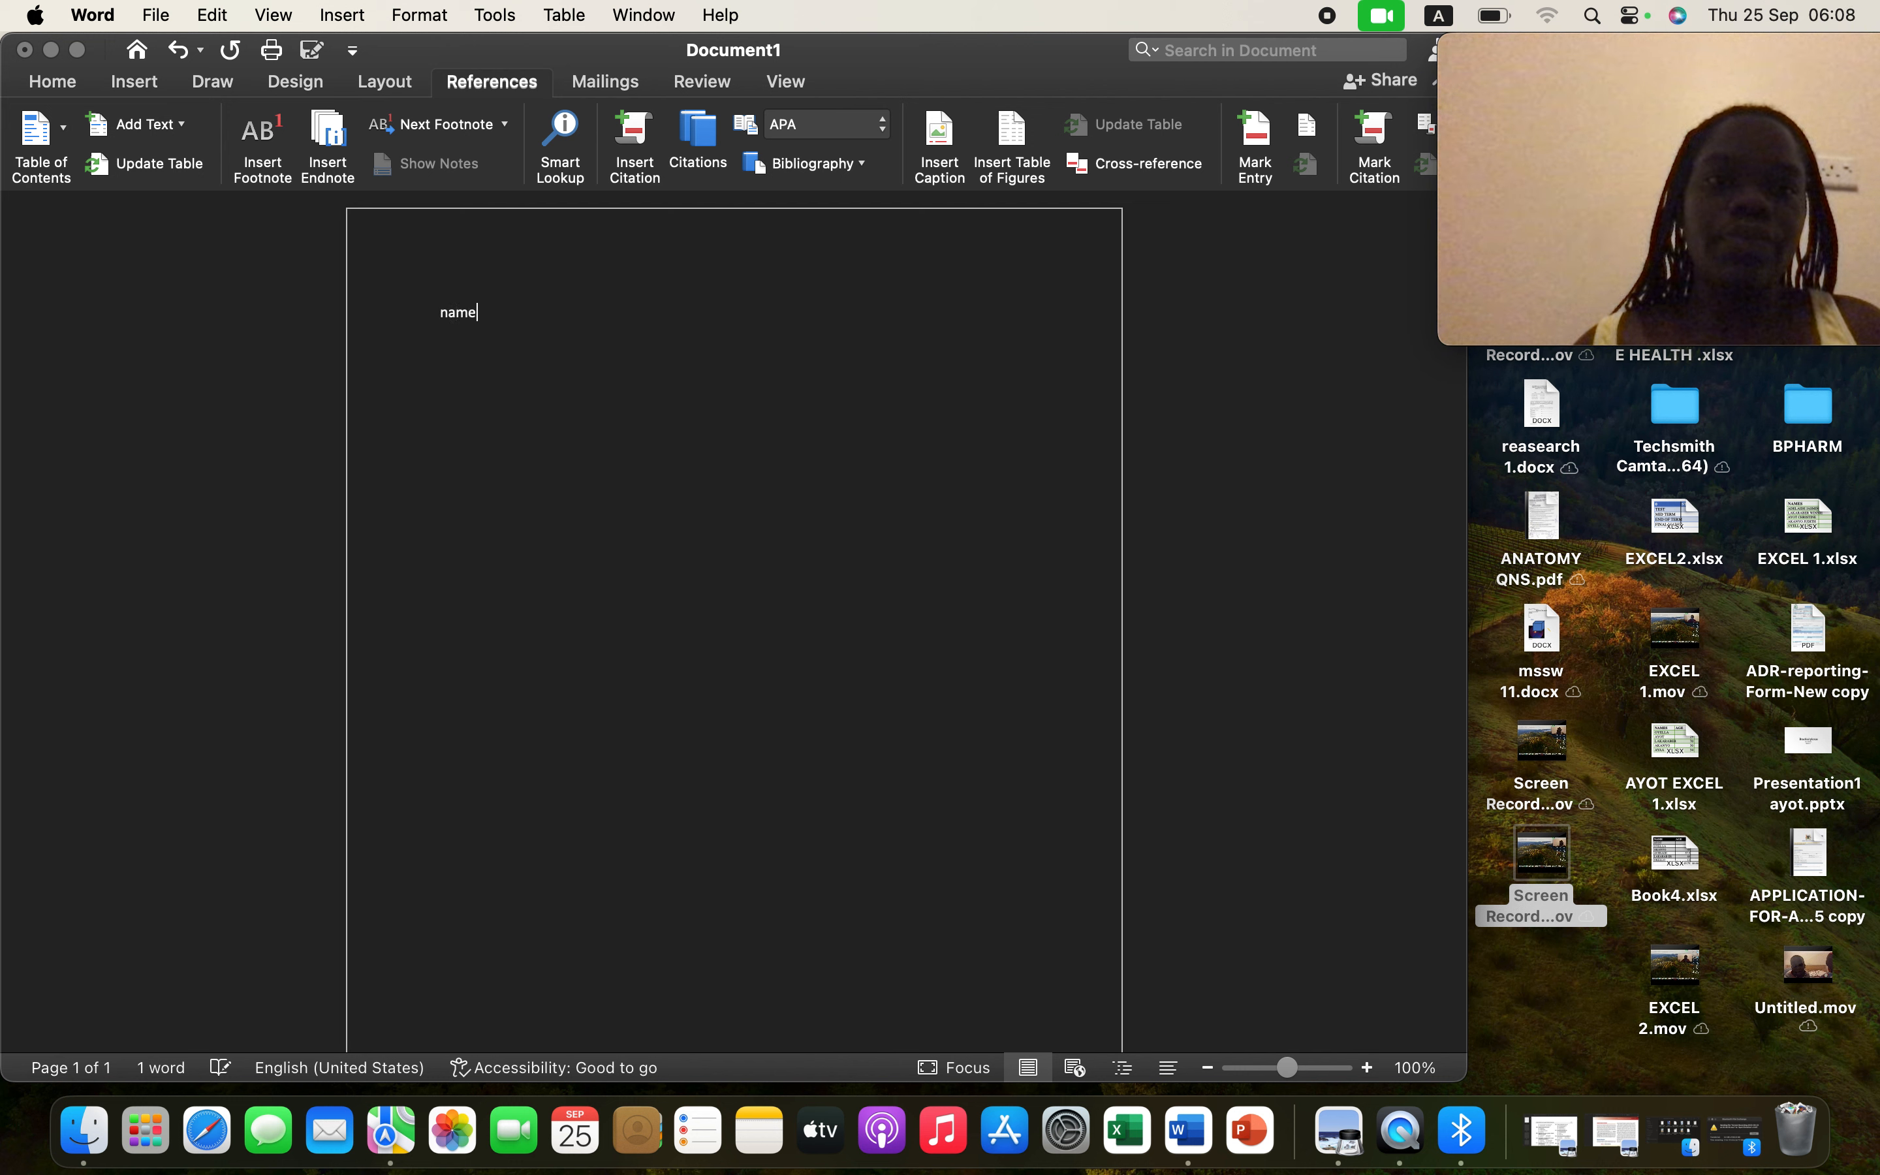
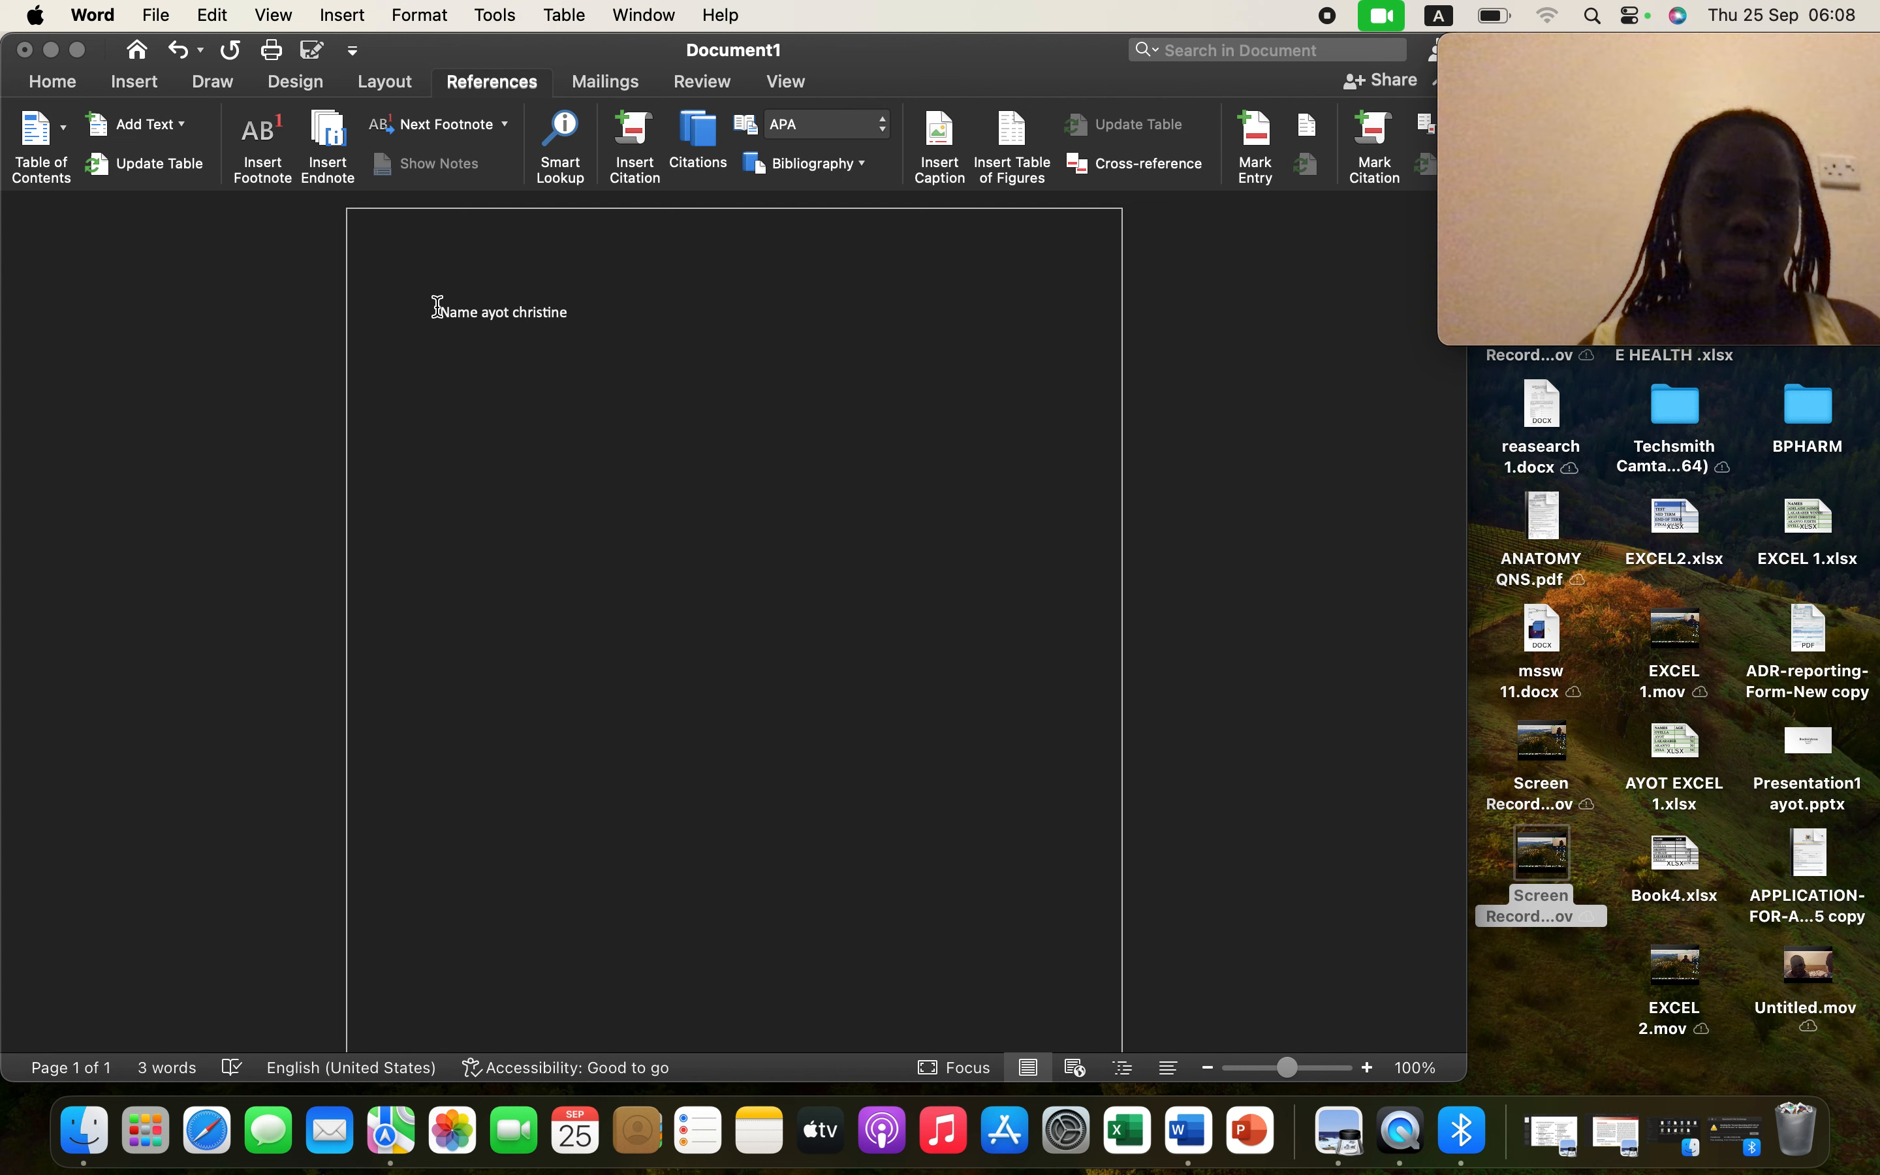
pyautogui.moveTo(437, 307); pyautogui.dragTo(590, 318)
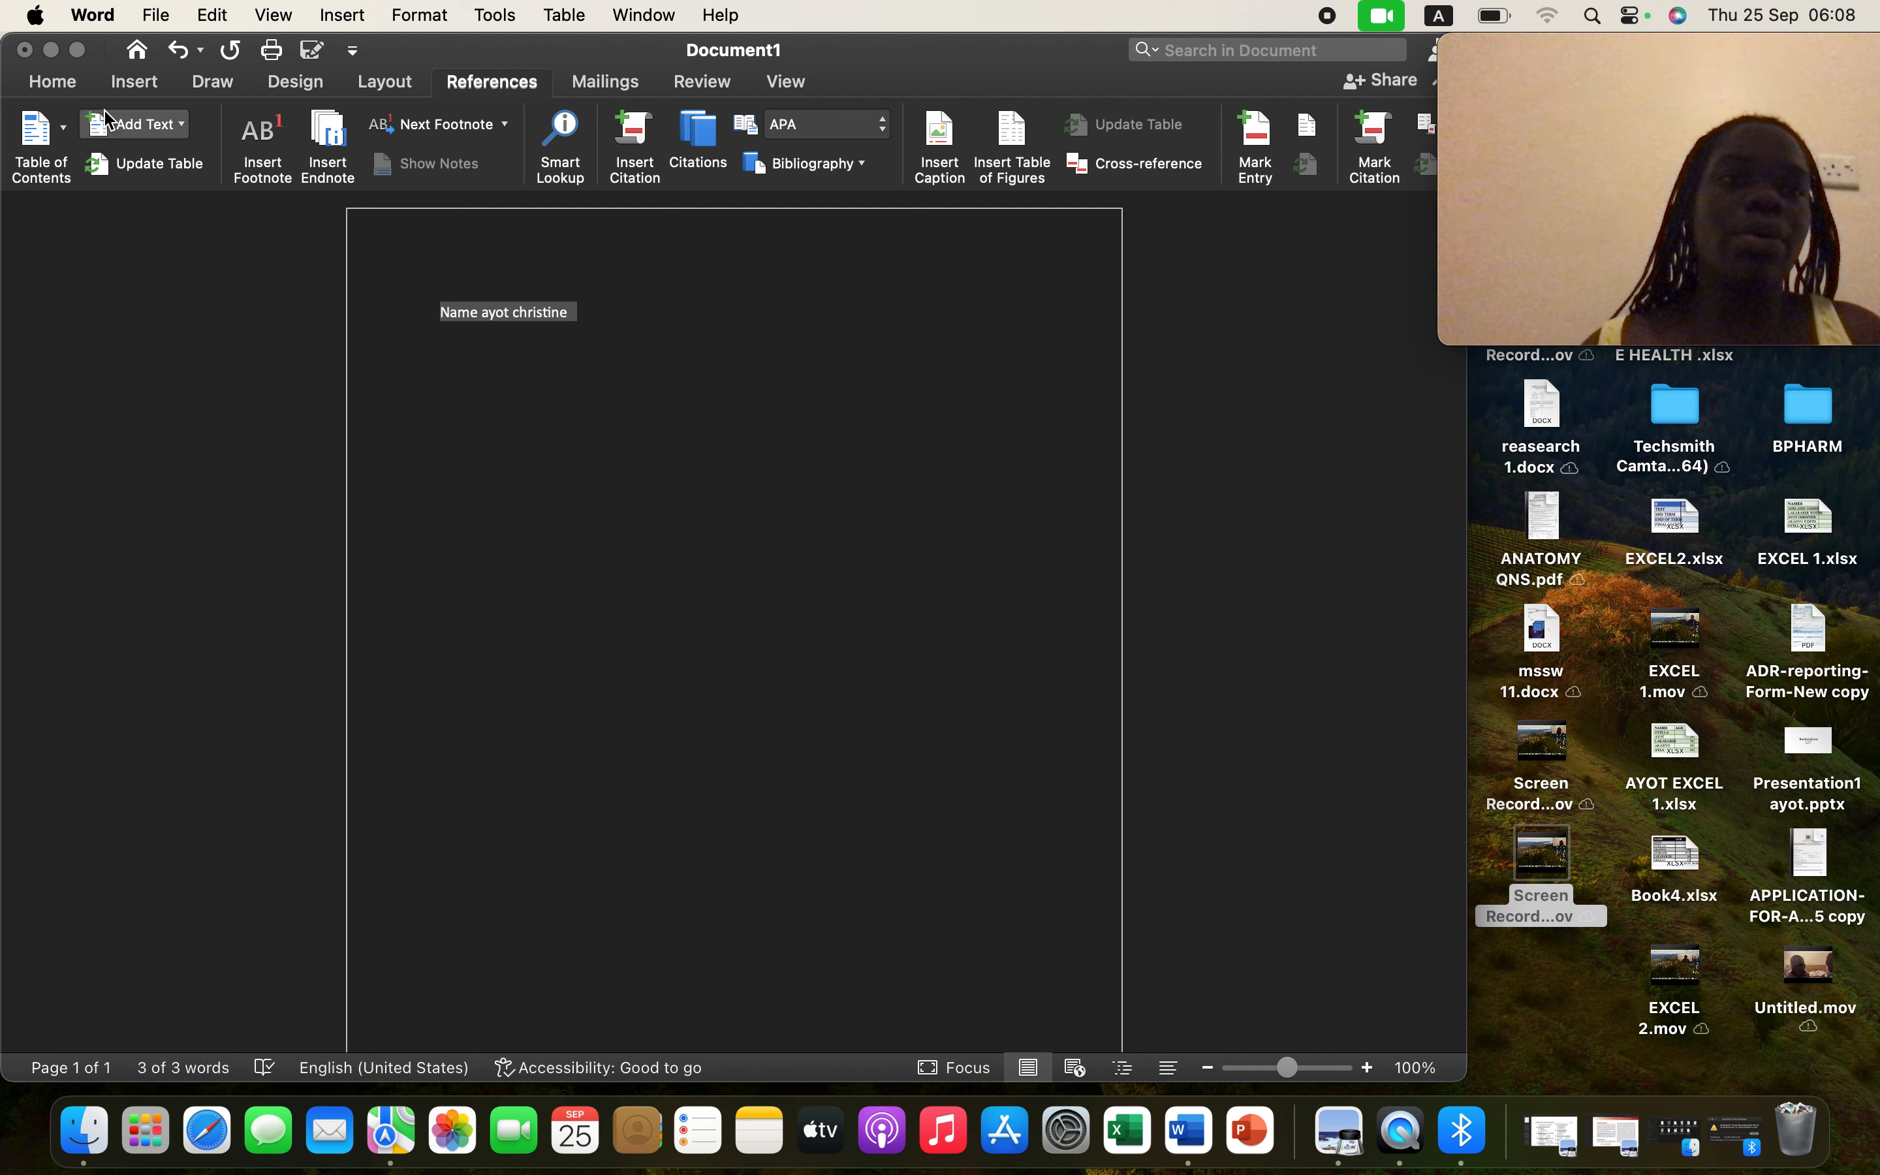
pyautogui.click(69, 85)
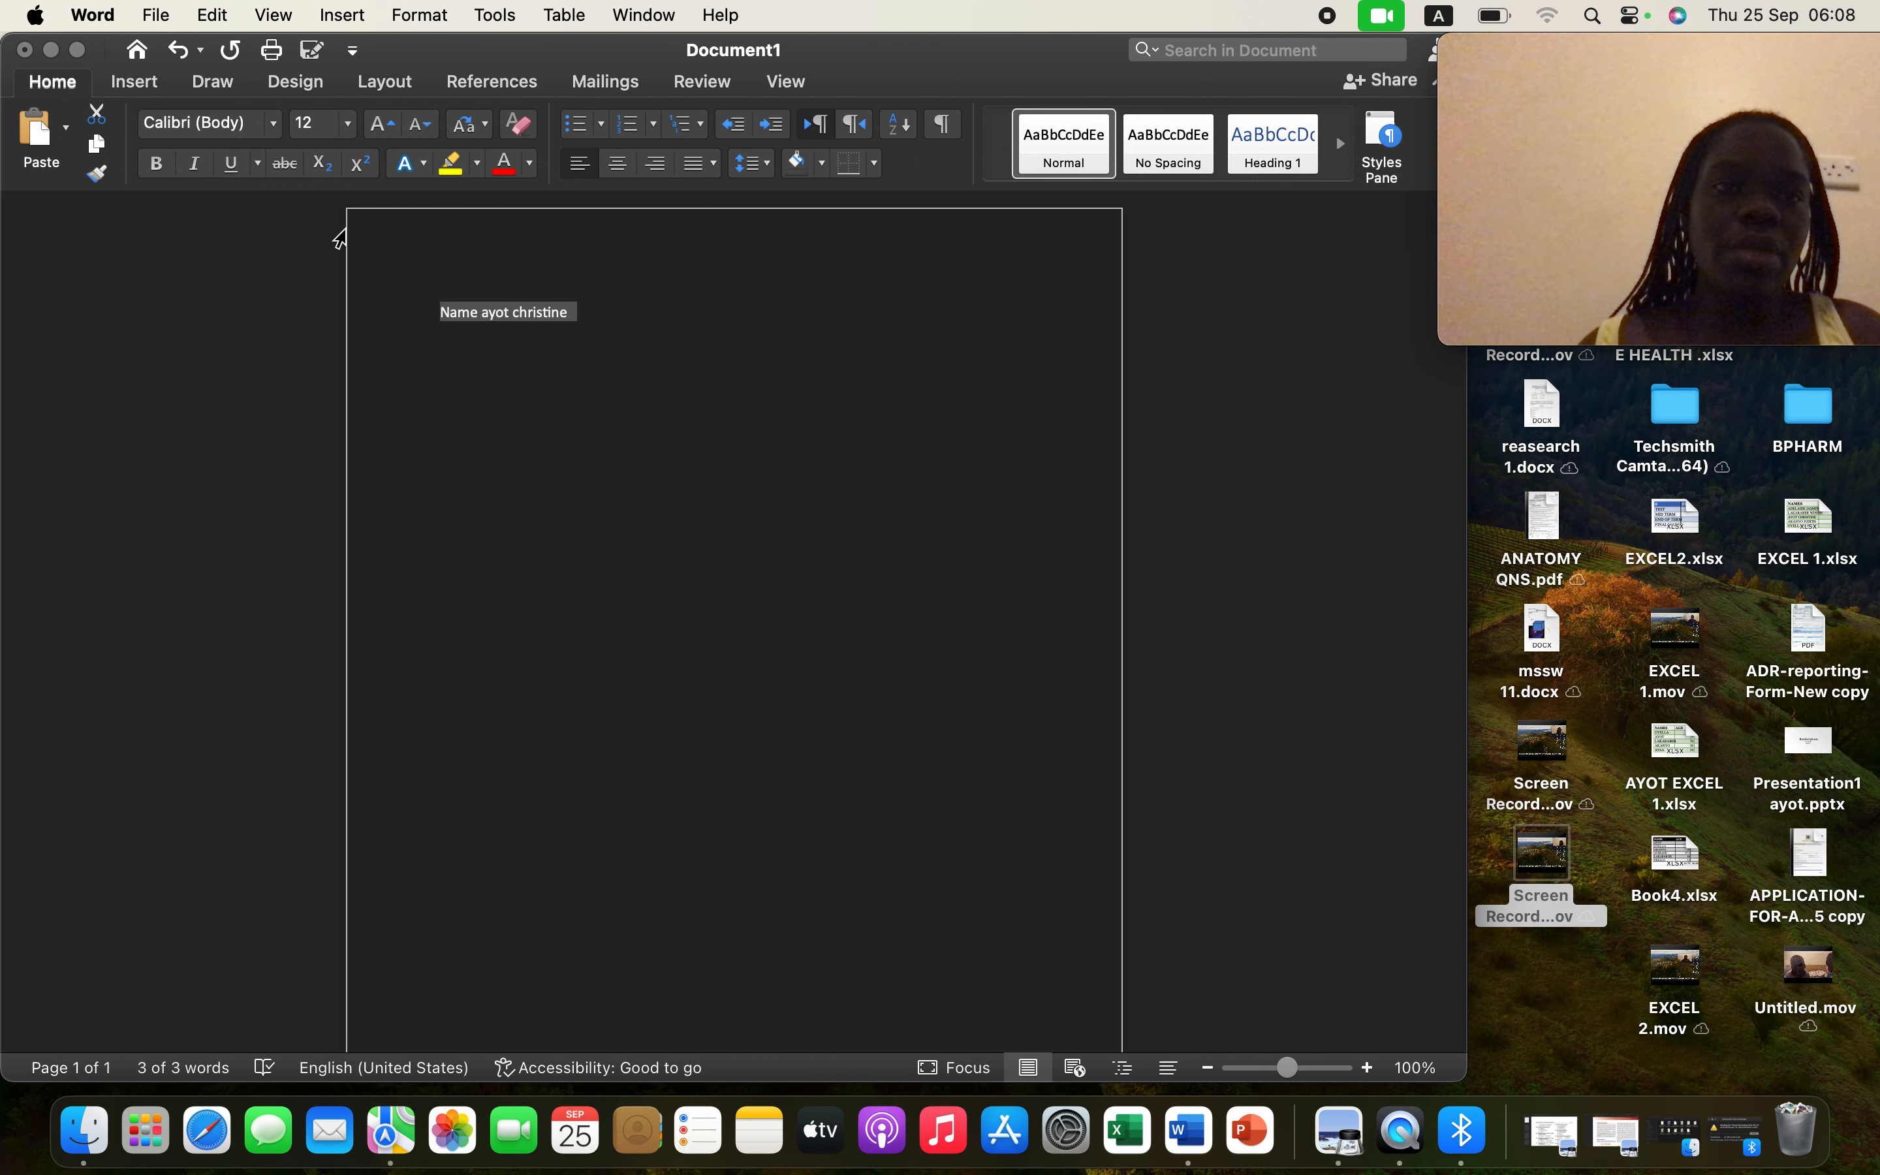
# - Make the name line UPPERCASE and insert a dotted leader after NAME
pyautogui.click(487, 126)
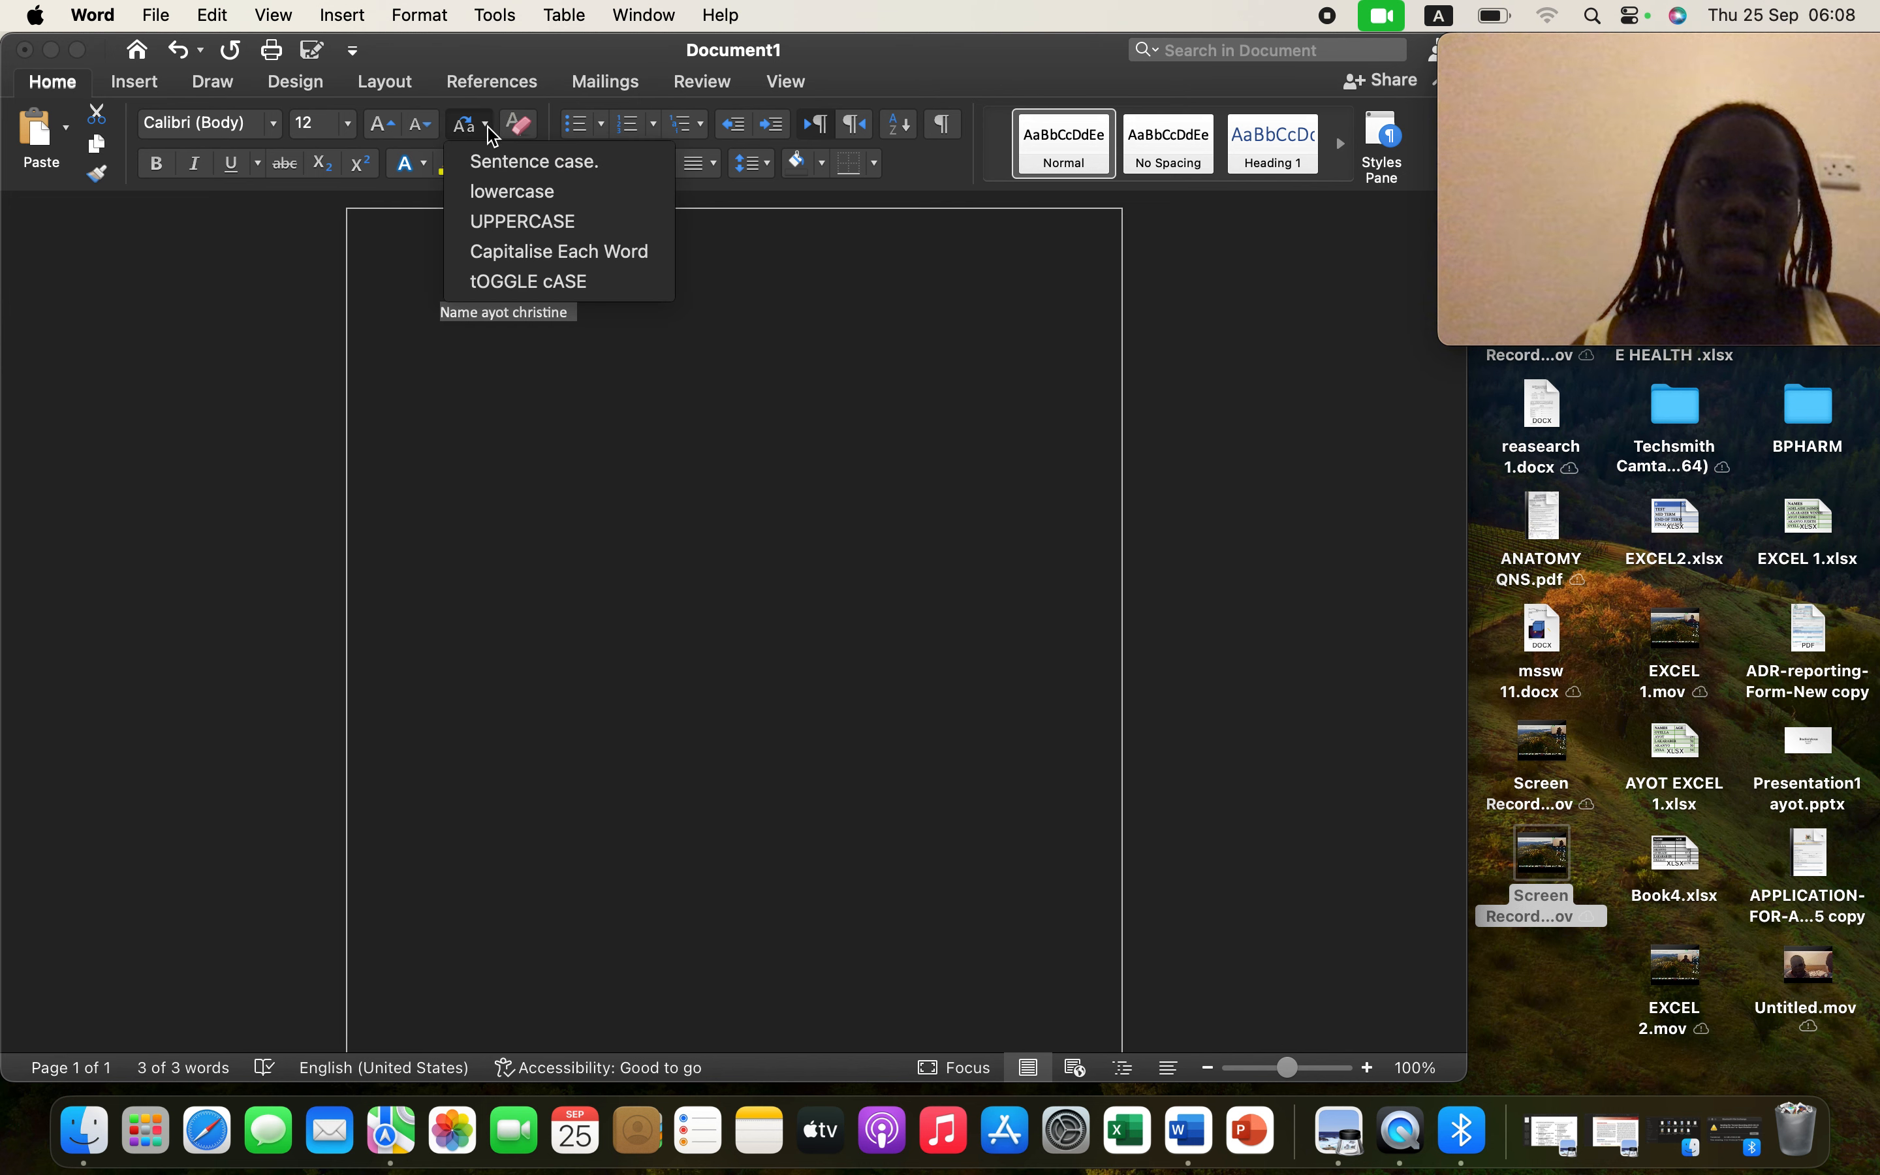
pyautogui.click(501, 232)
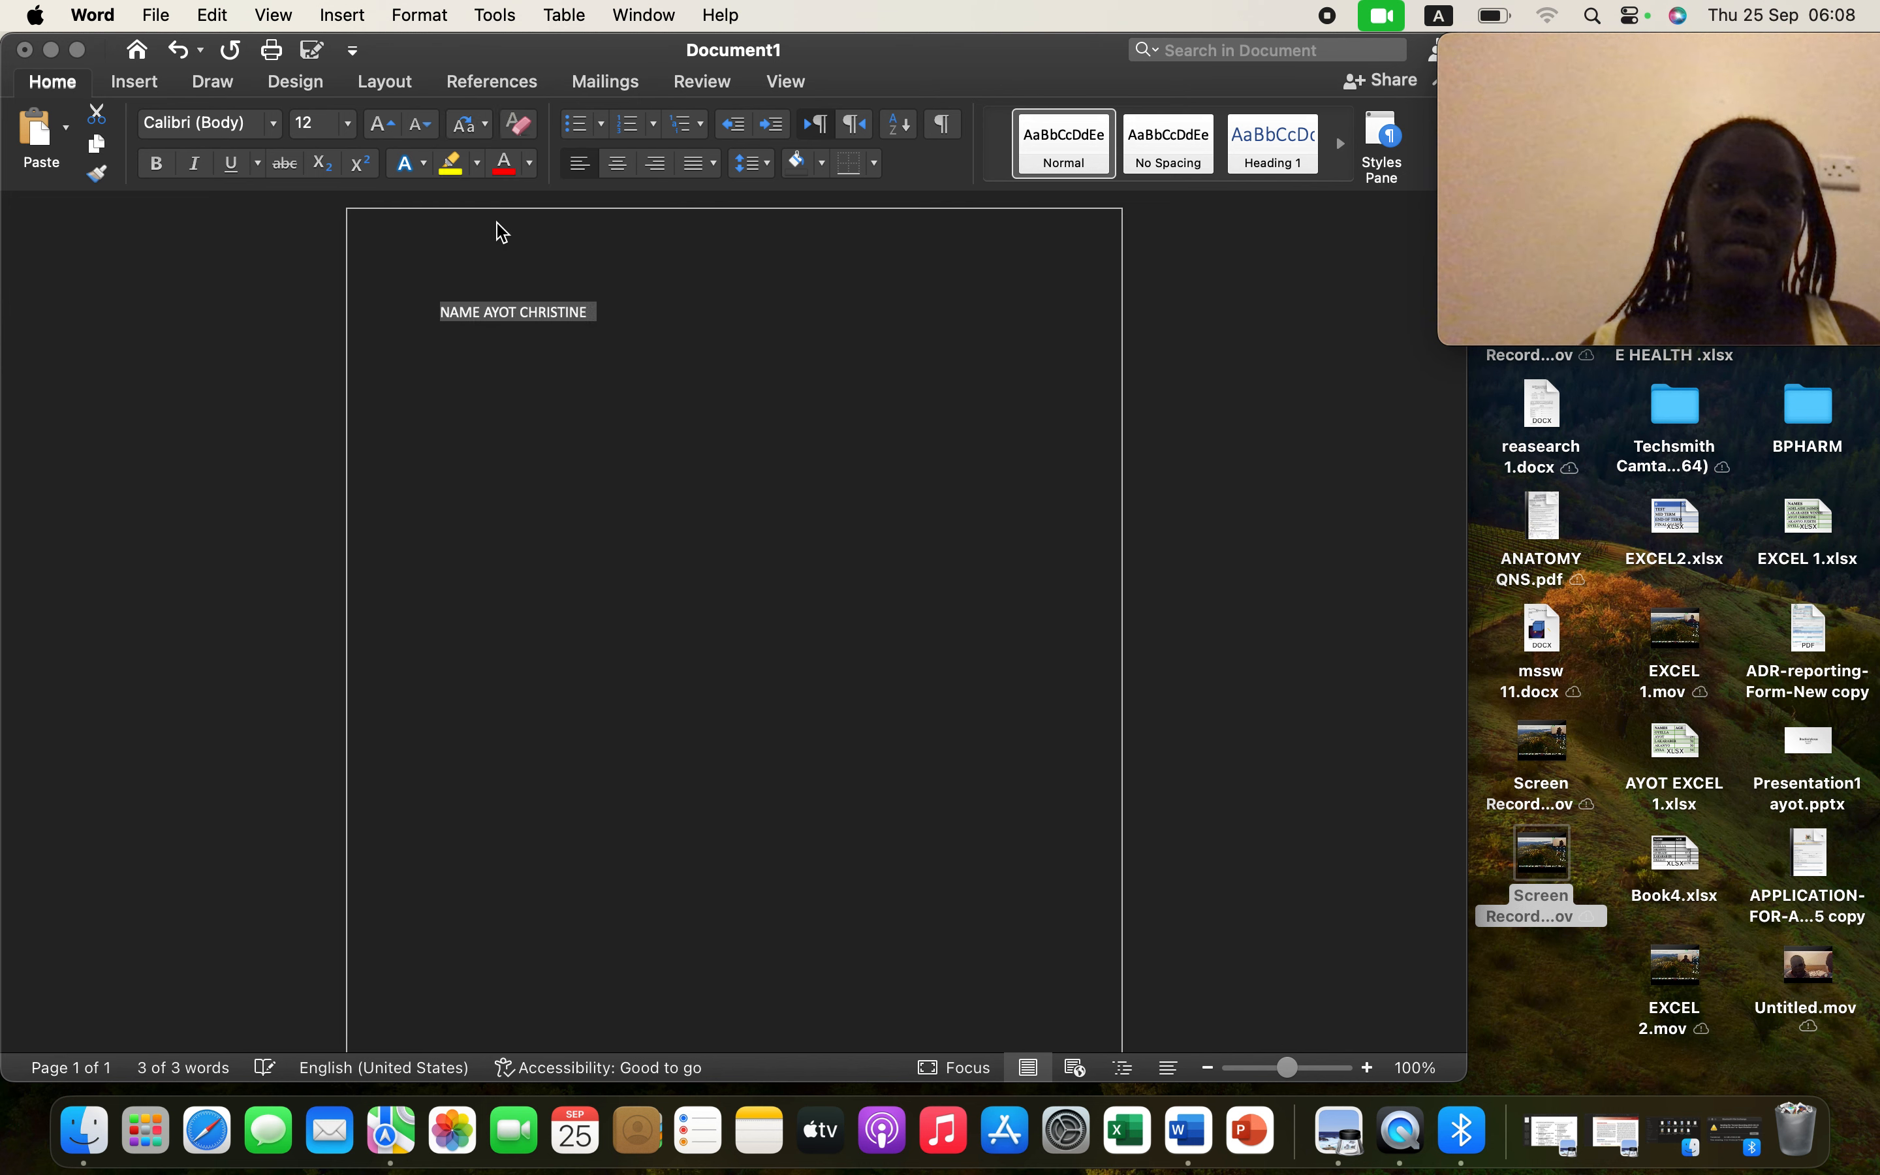
pyautogui.click(491, 313)
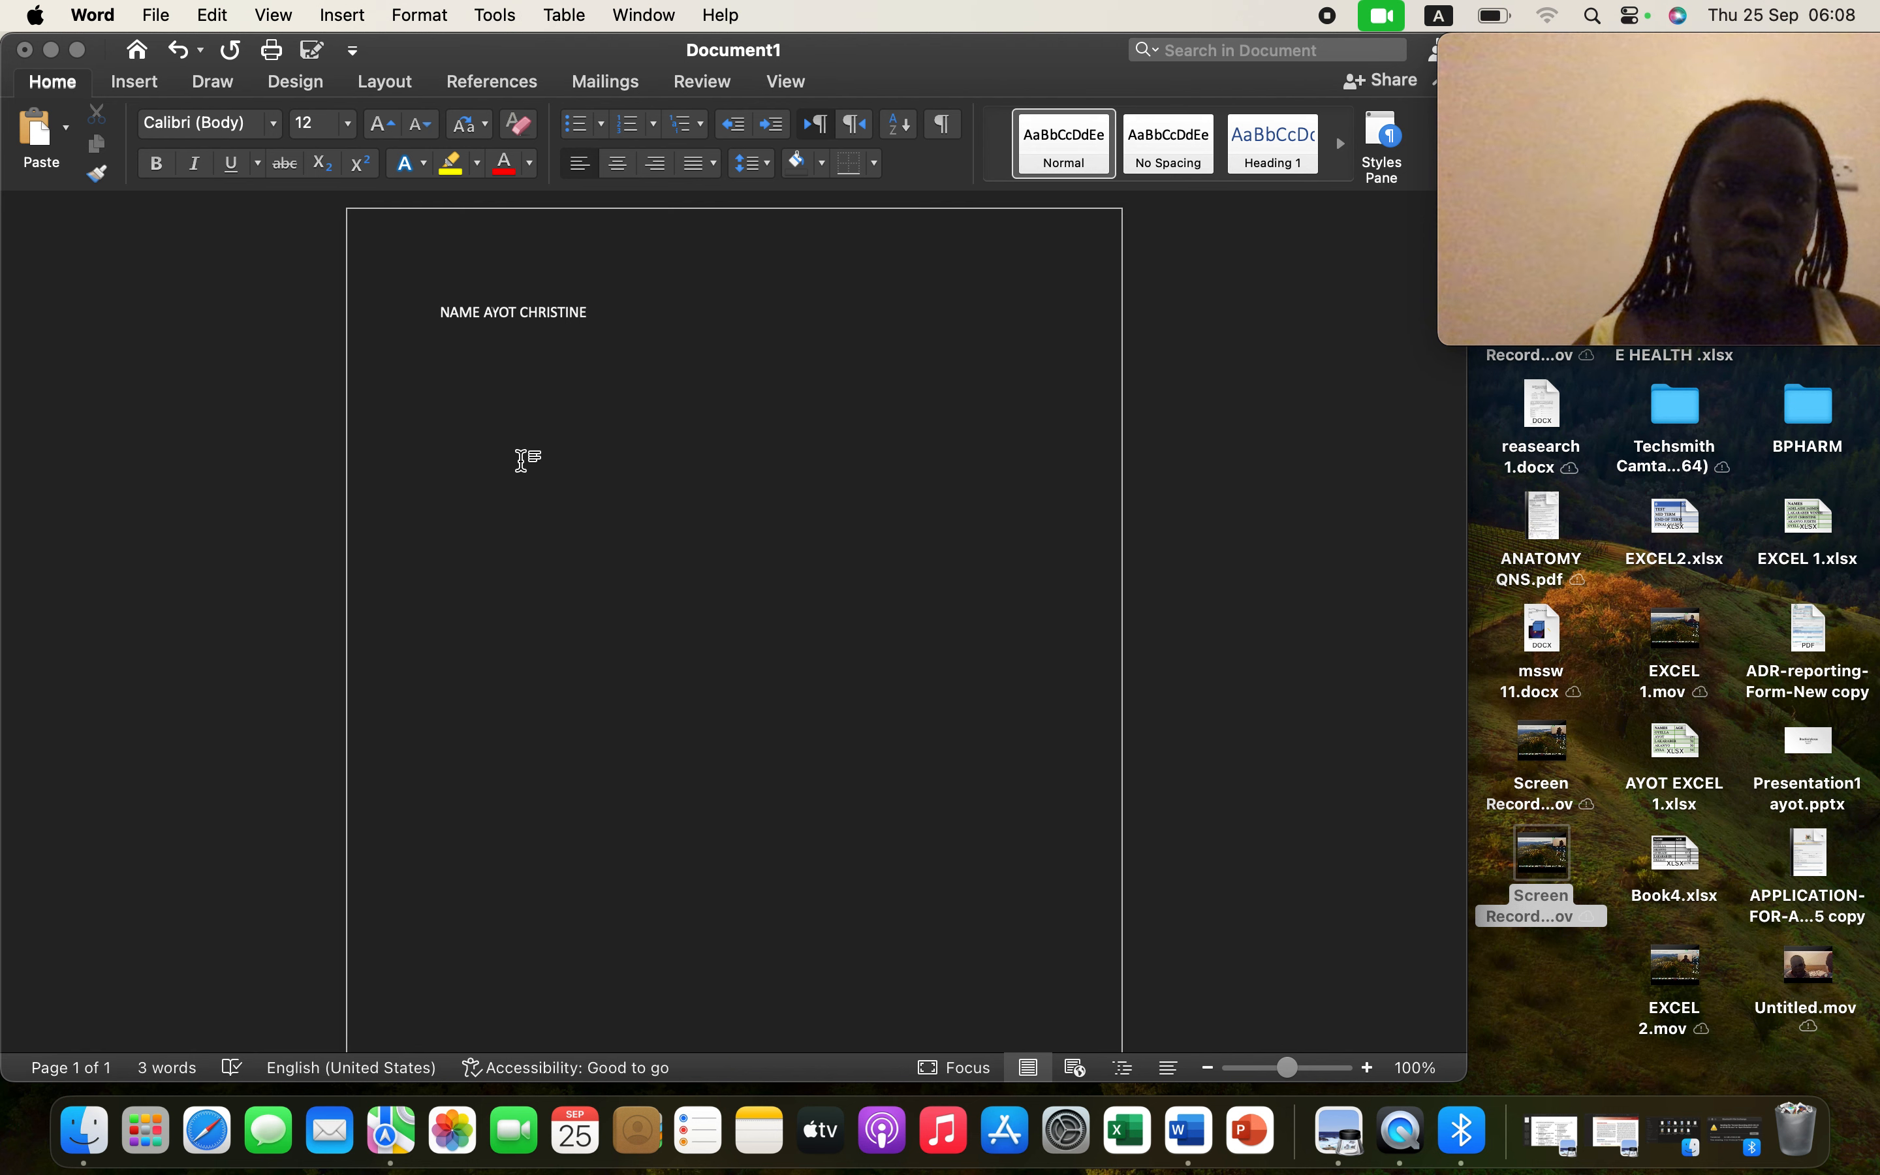
pyautogui.click(483, 312)
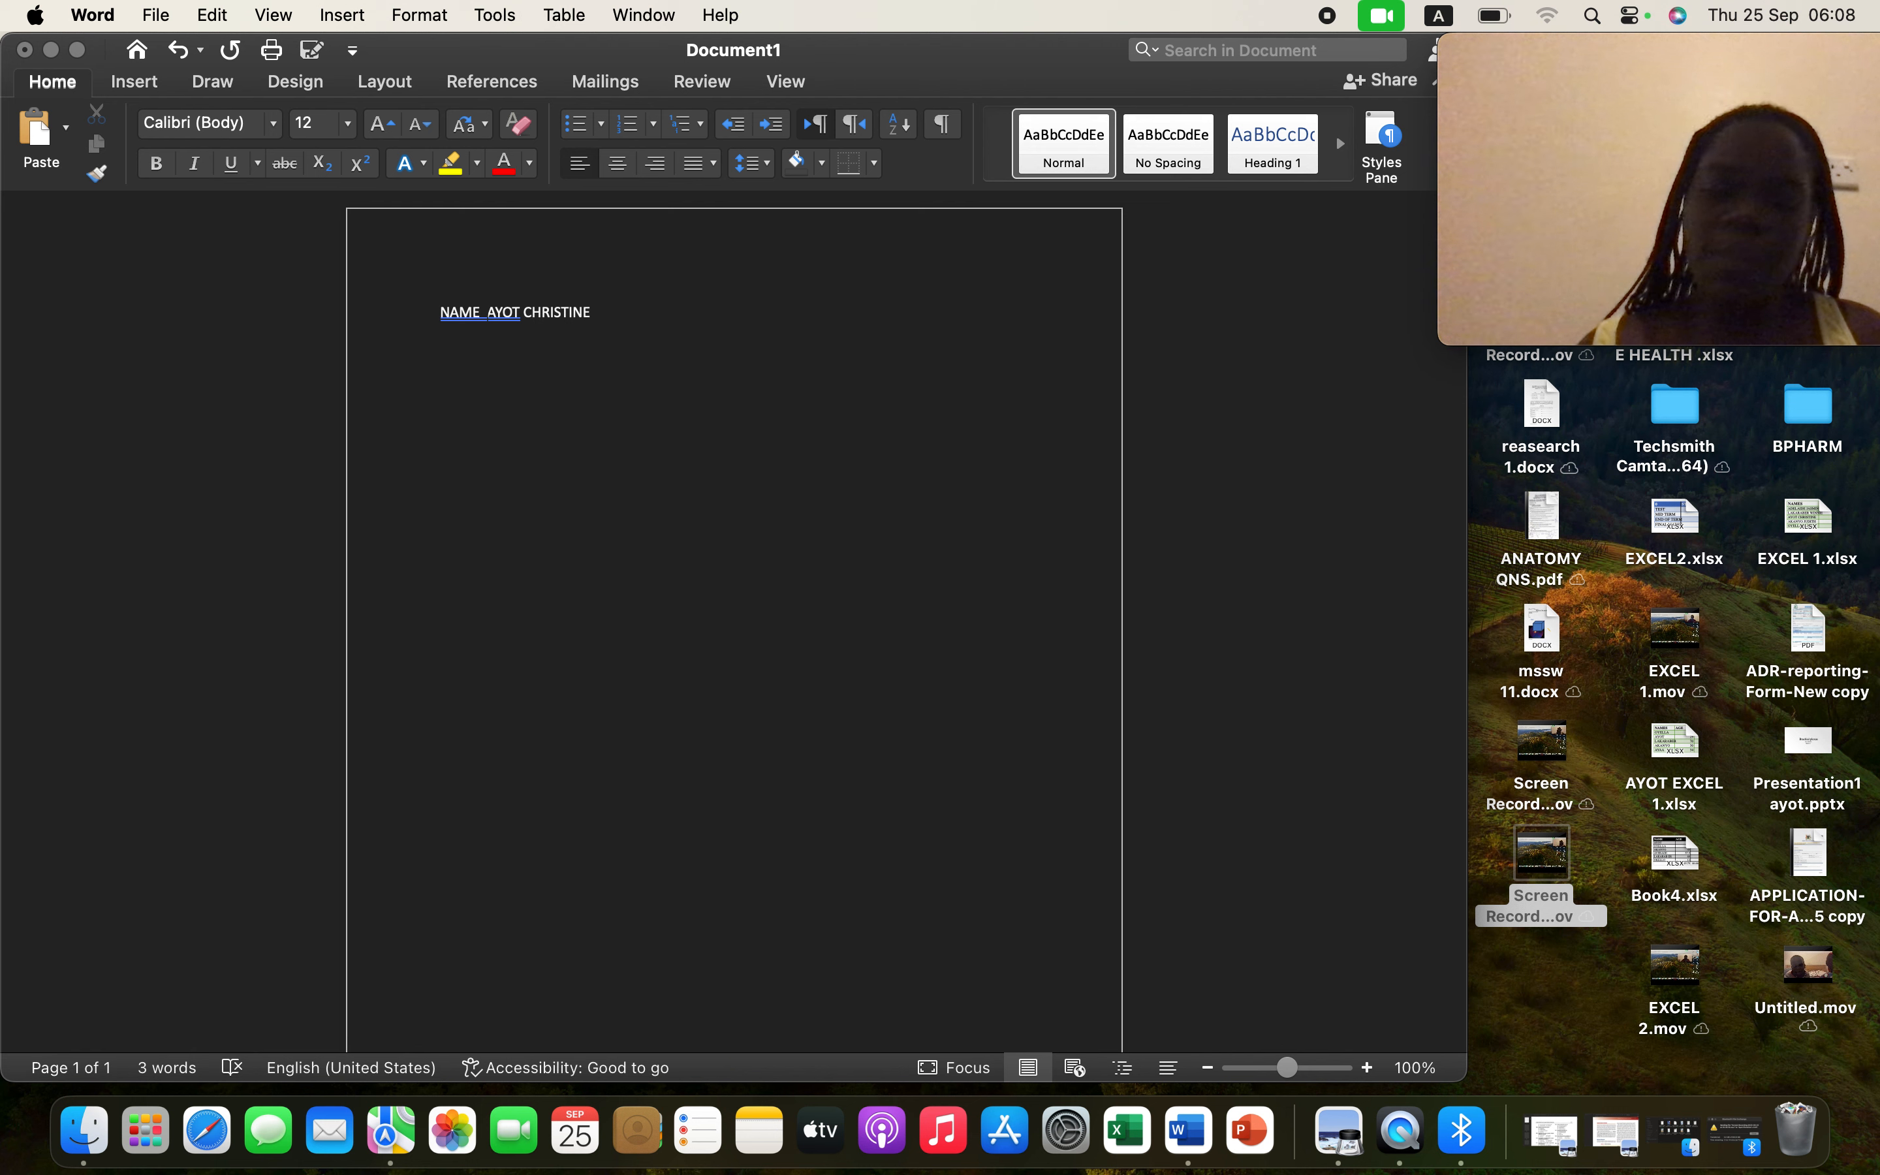
pyautogui.write('.............')
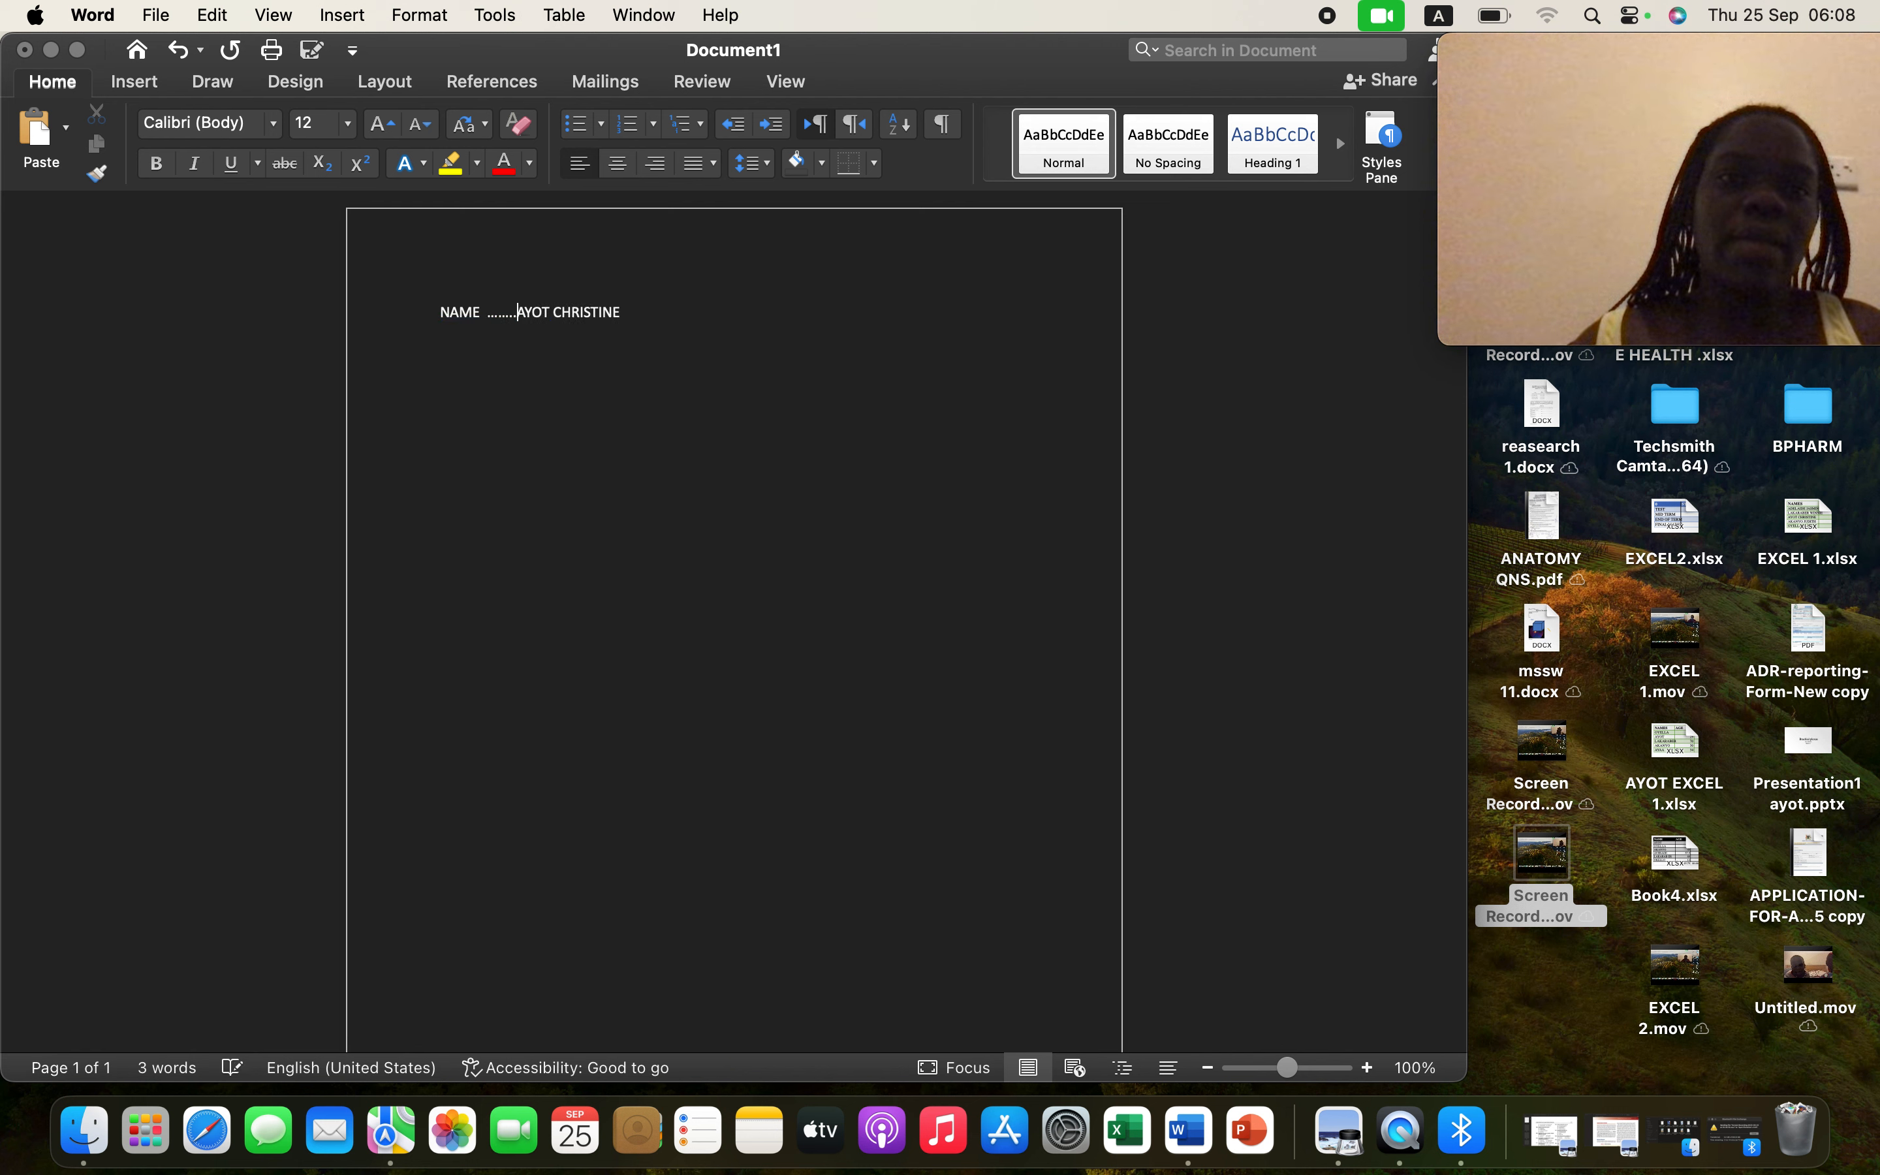
pyautogui.write('.')
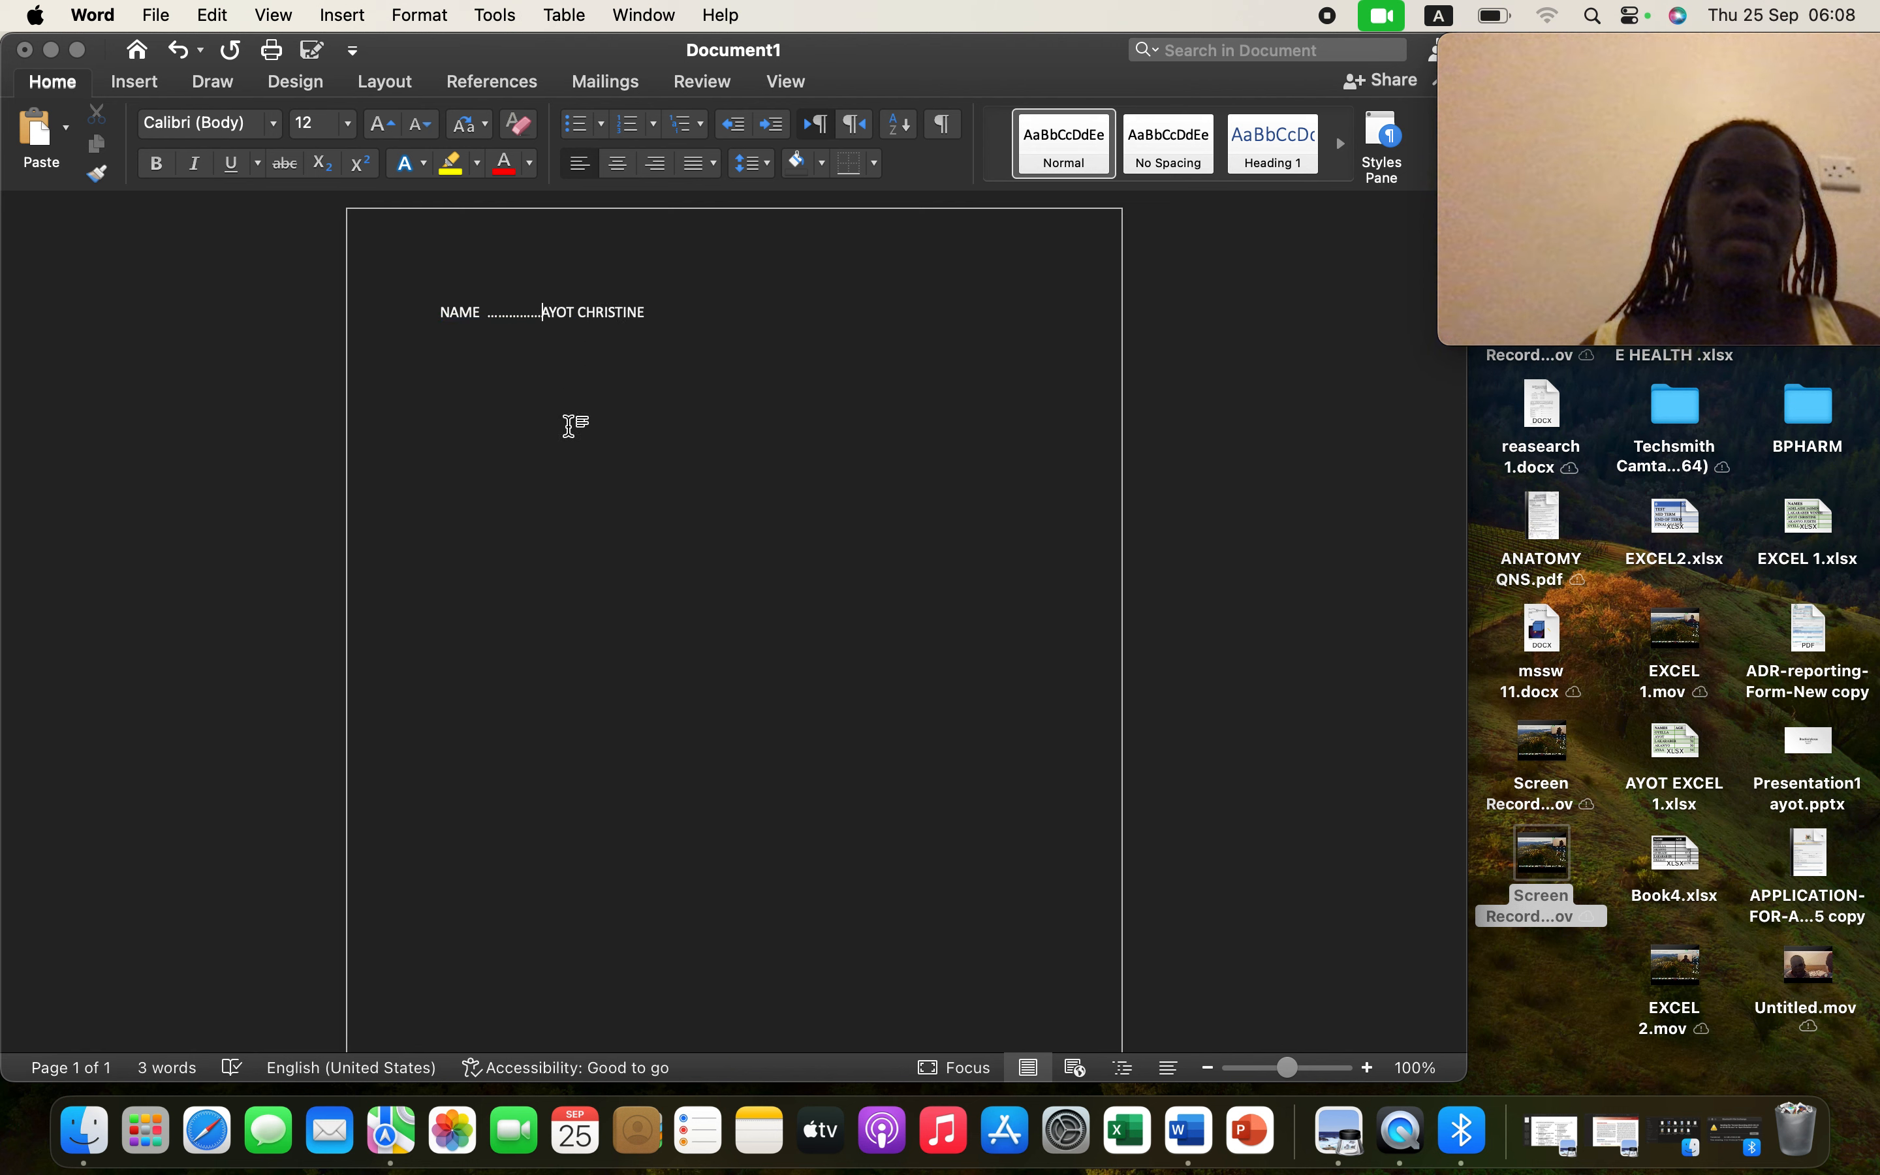
# - Add three blank lines below the name line and type placeholder text 'hhhhhhhh'
pyautogui.click(670, 321)
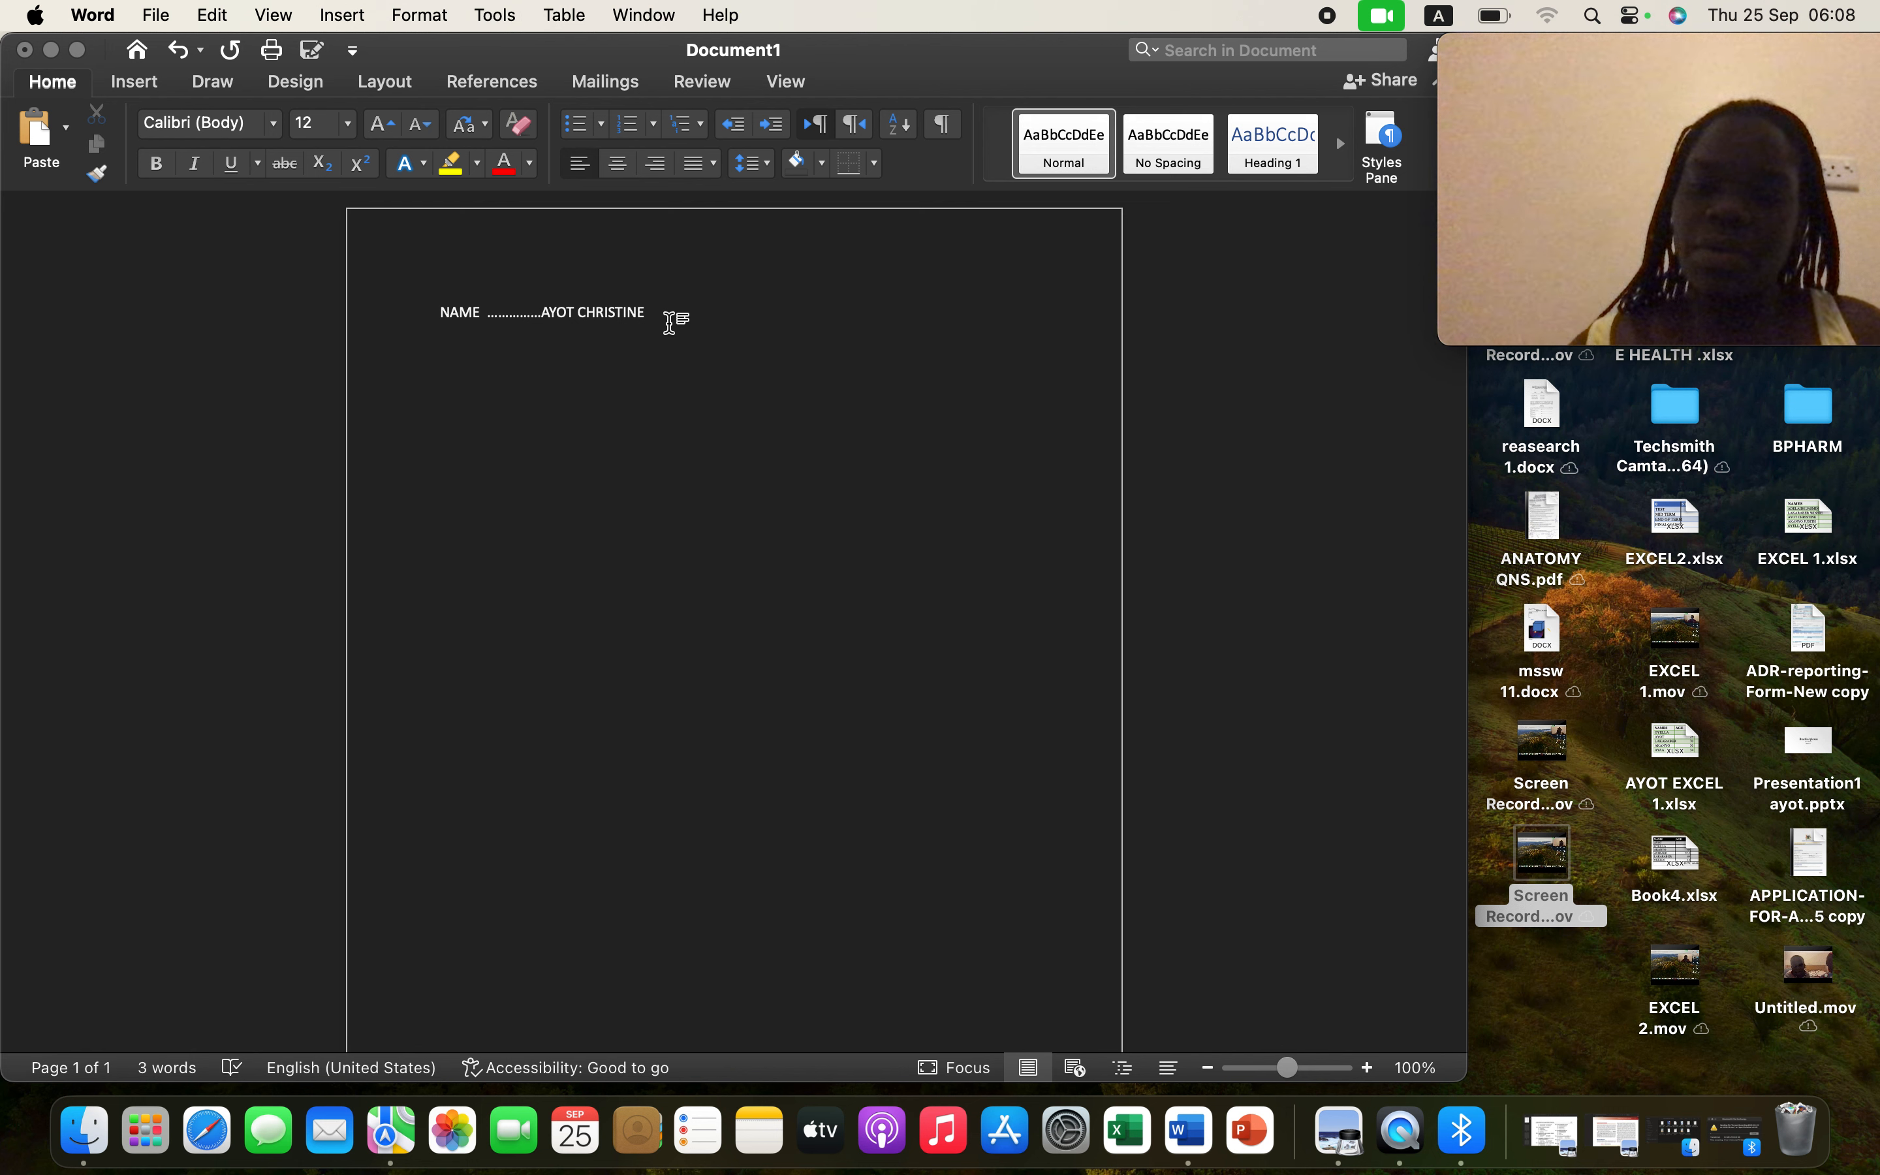
pyautogui.press('Return')
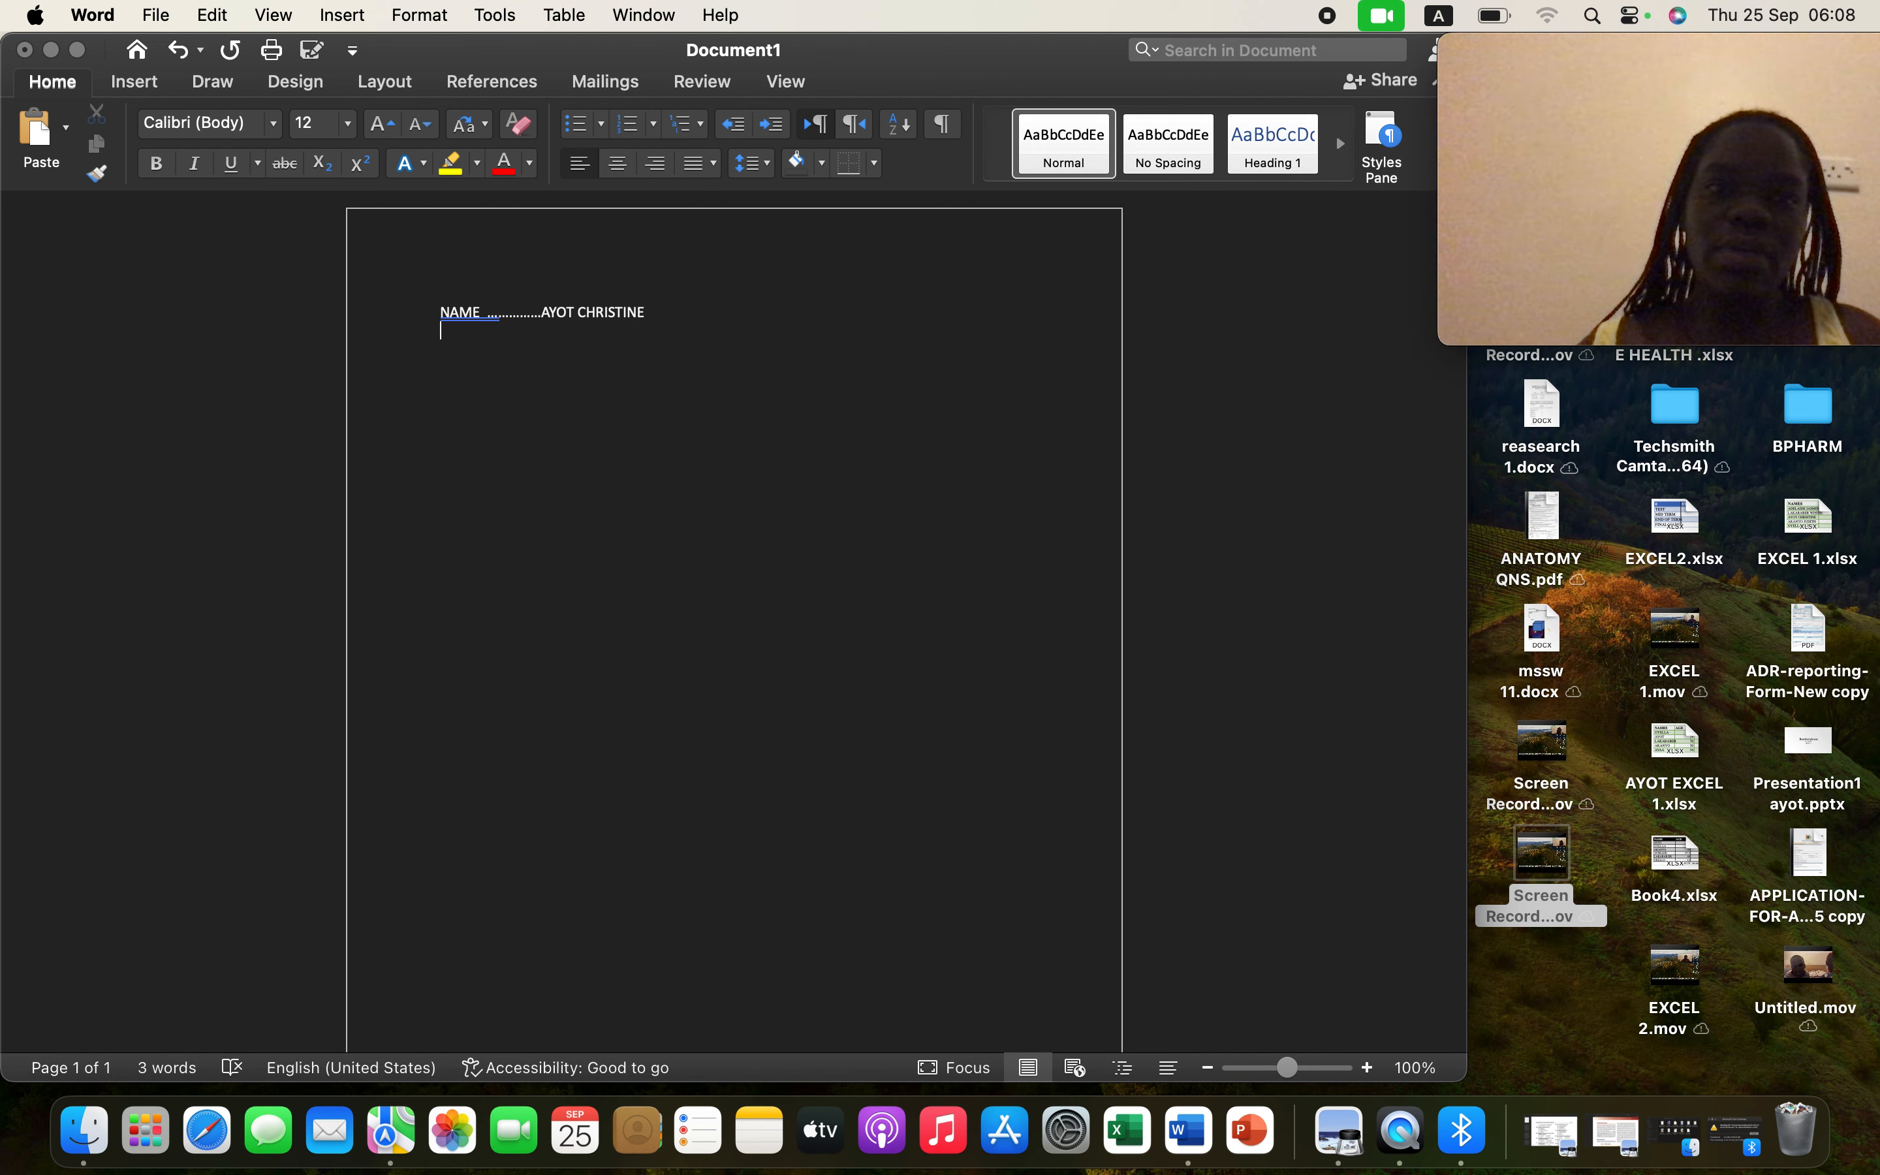
pyautogui.press('Return')
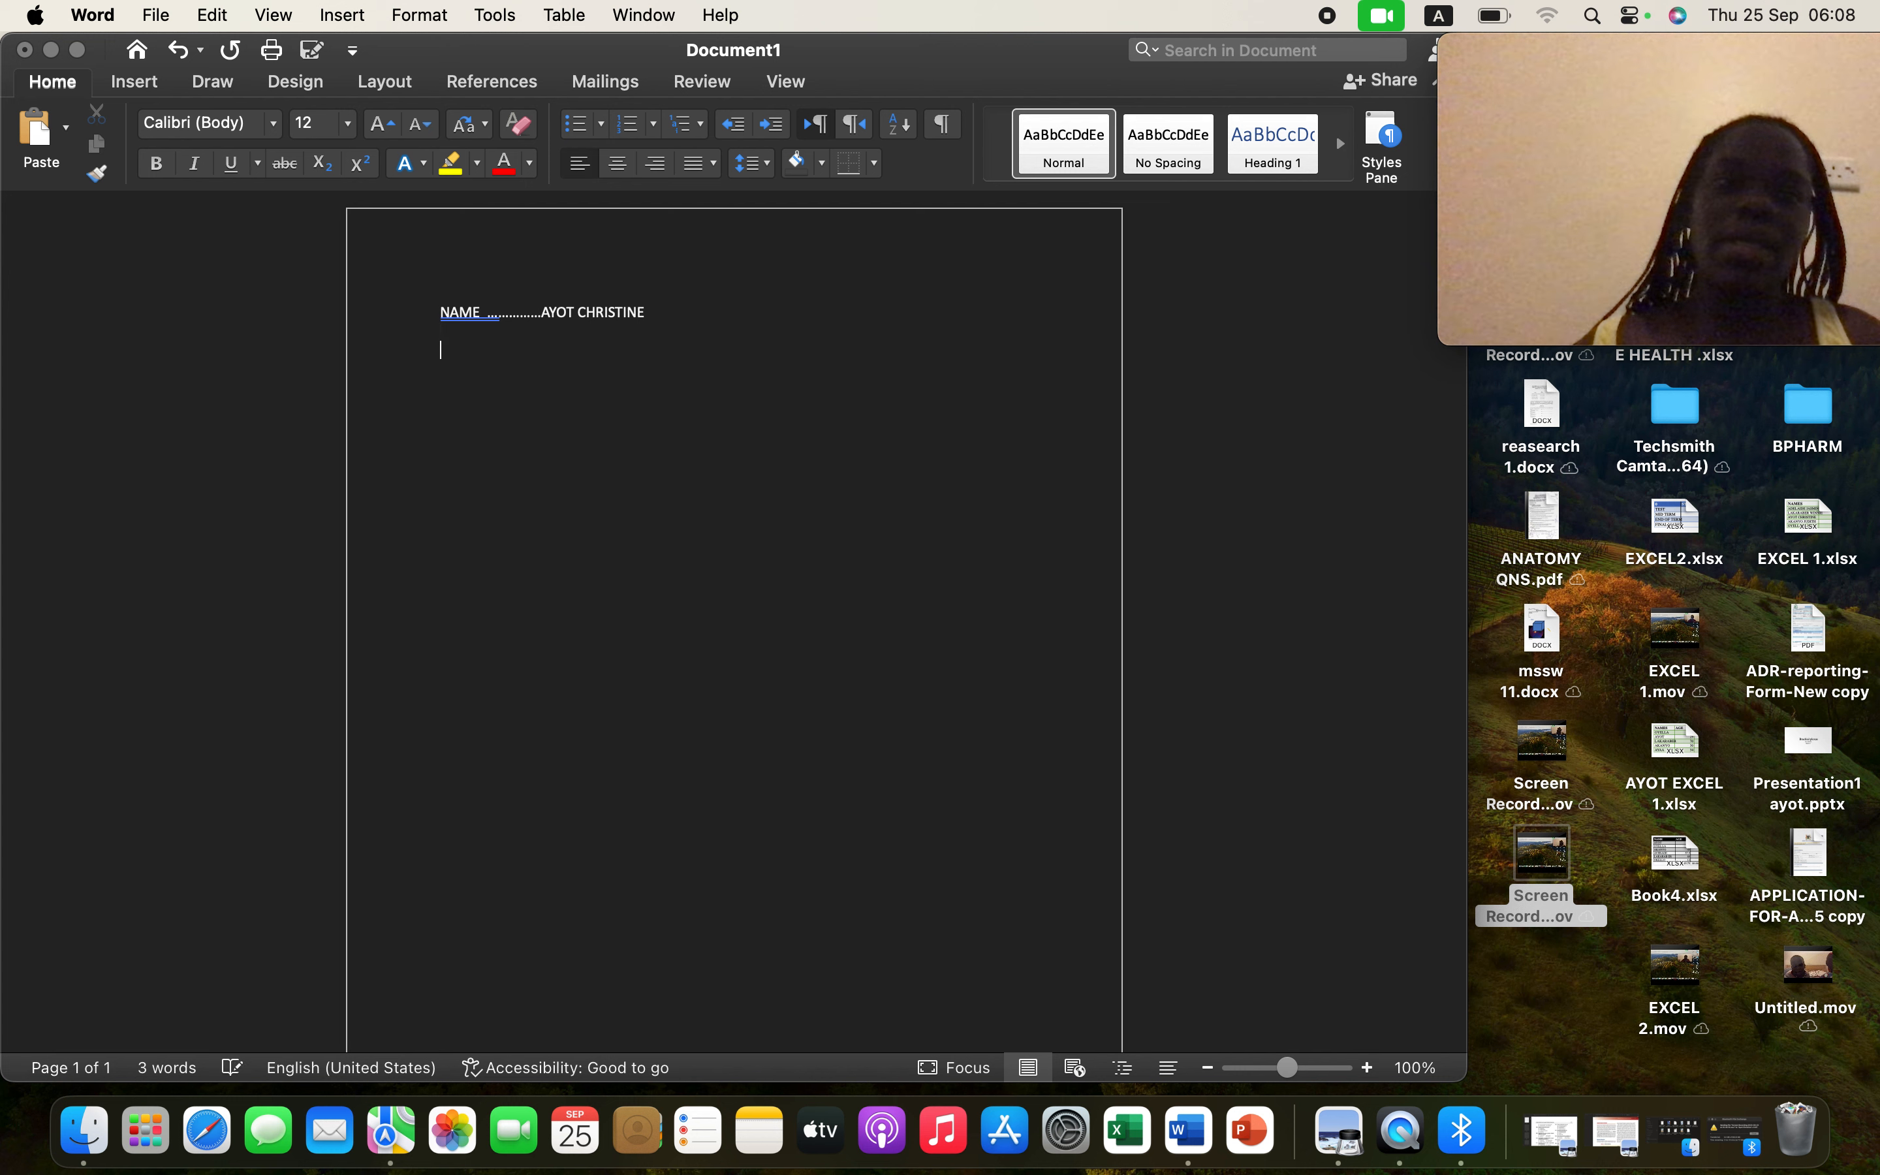
pyautogui.press('Return')
pyautogui.press('Return')
pyautogui.press('Return')
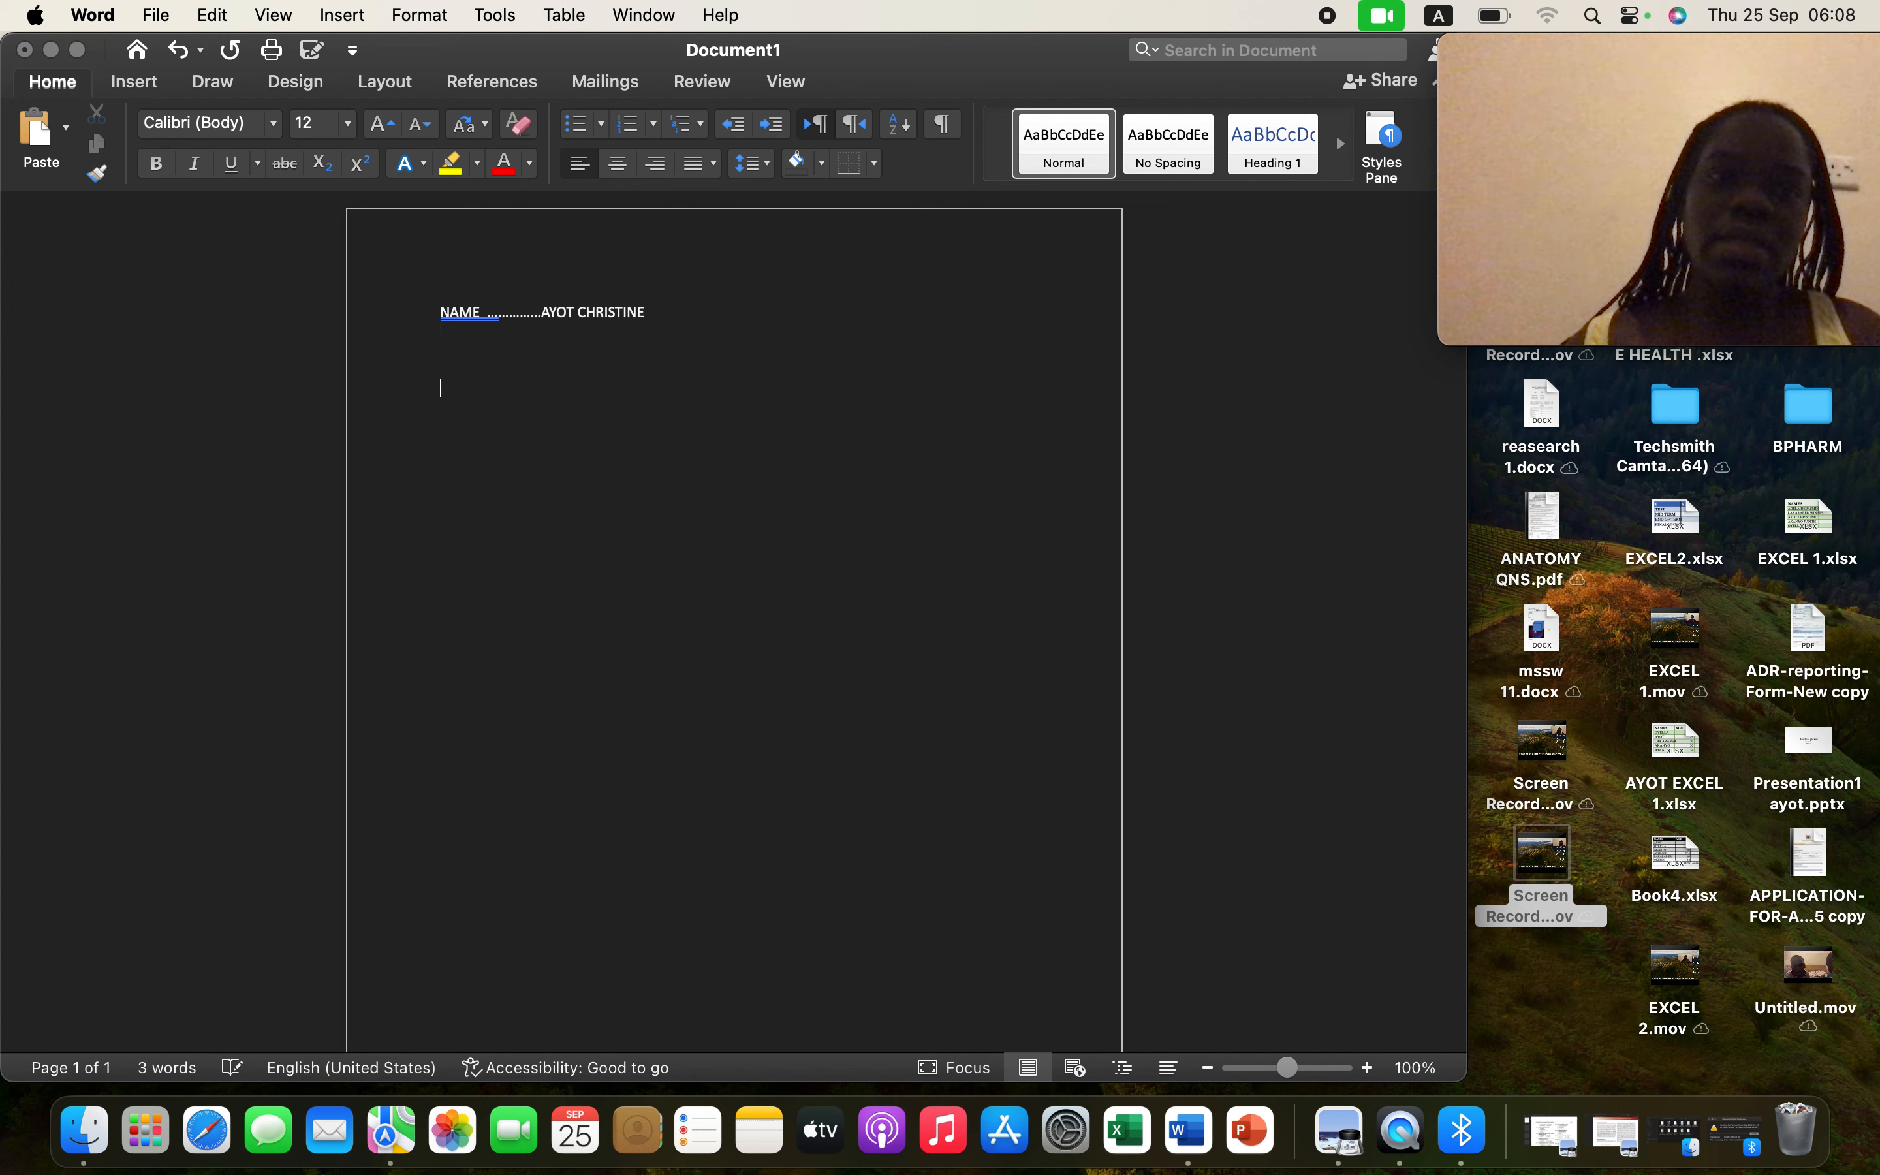
pyautogui.write('h')
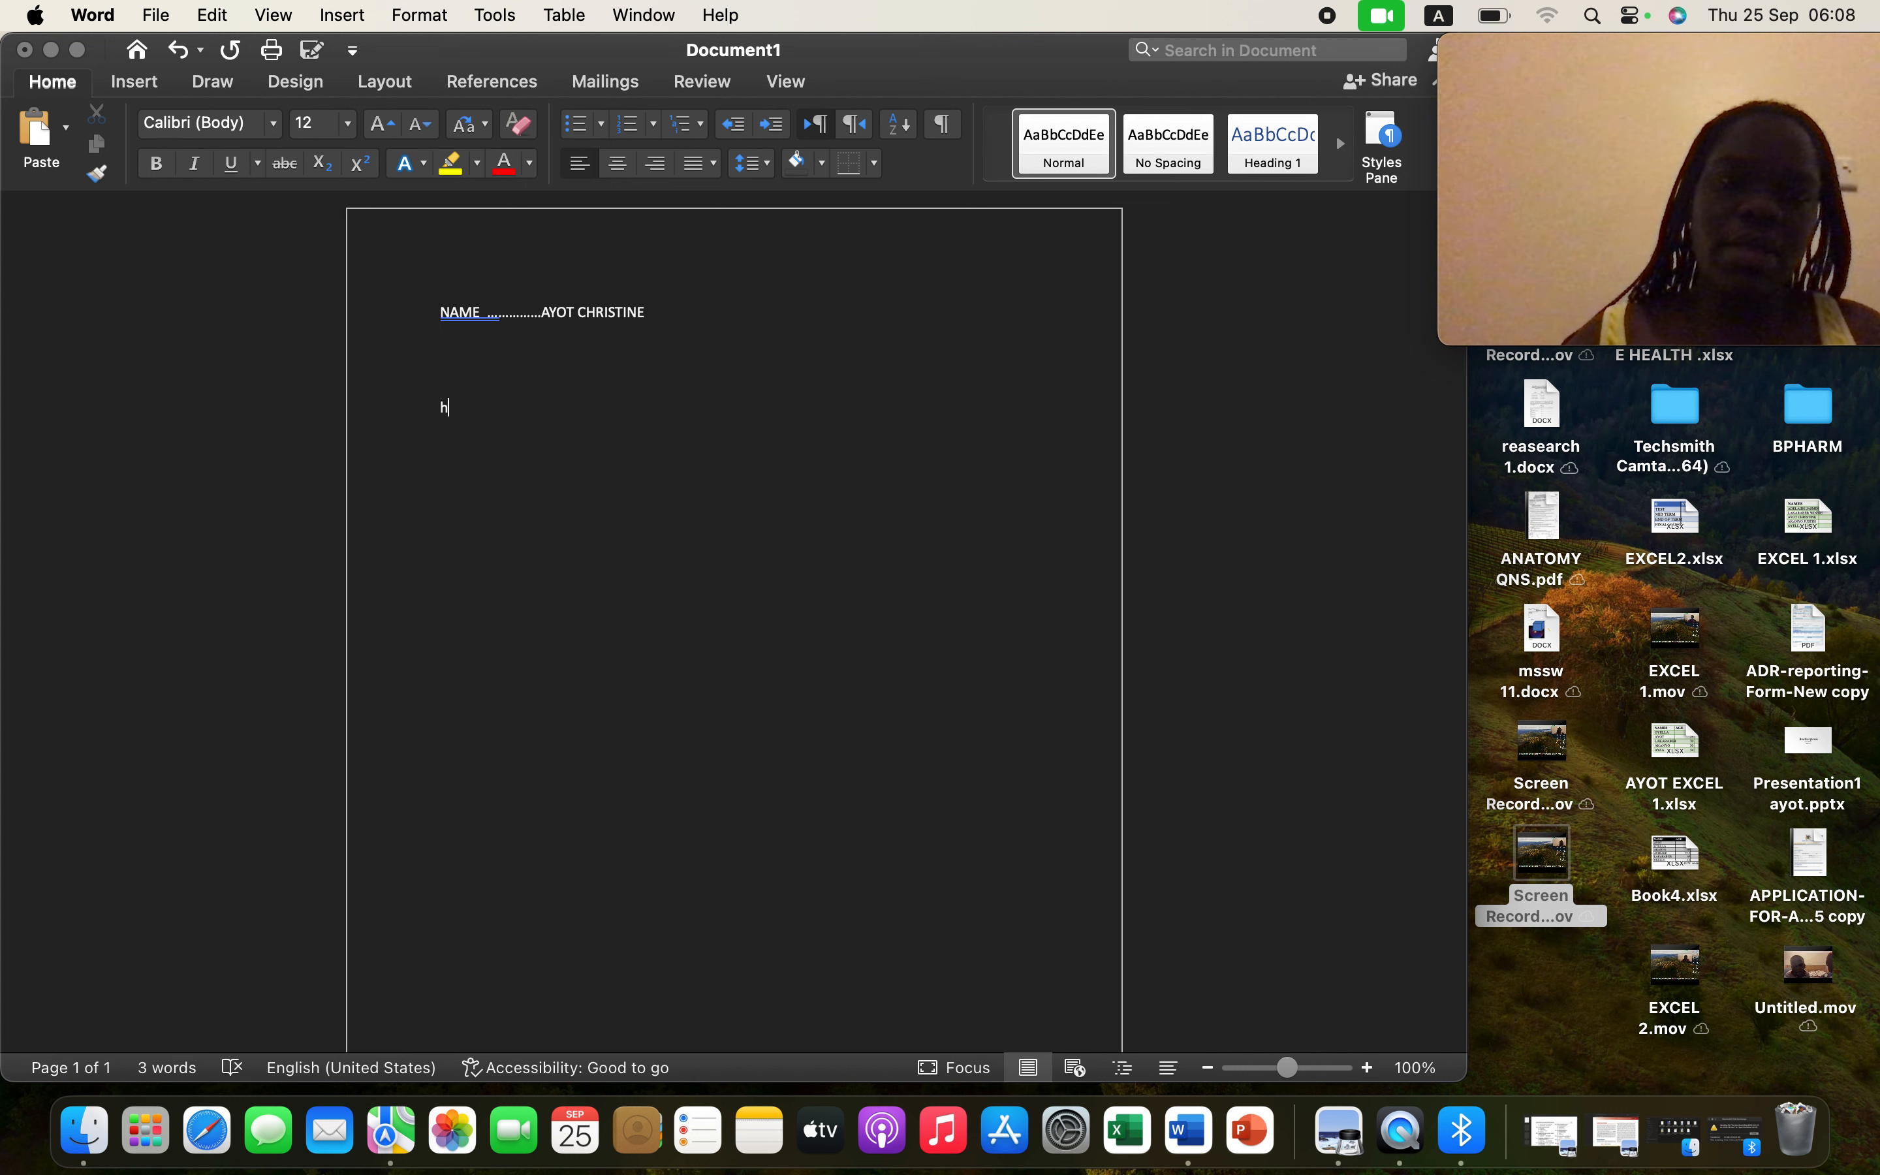
pyautogui.write('hhhhhhh')
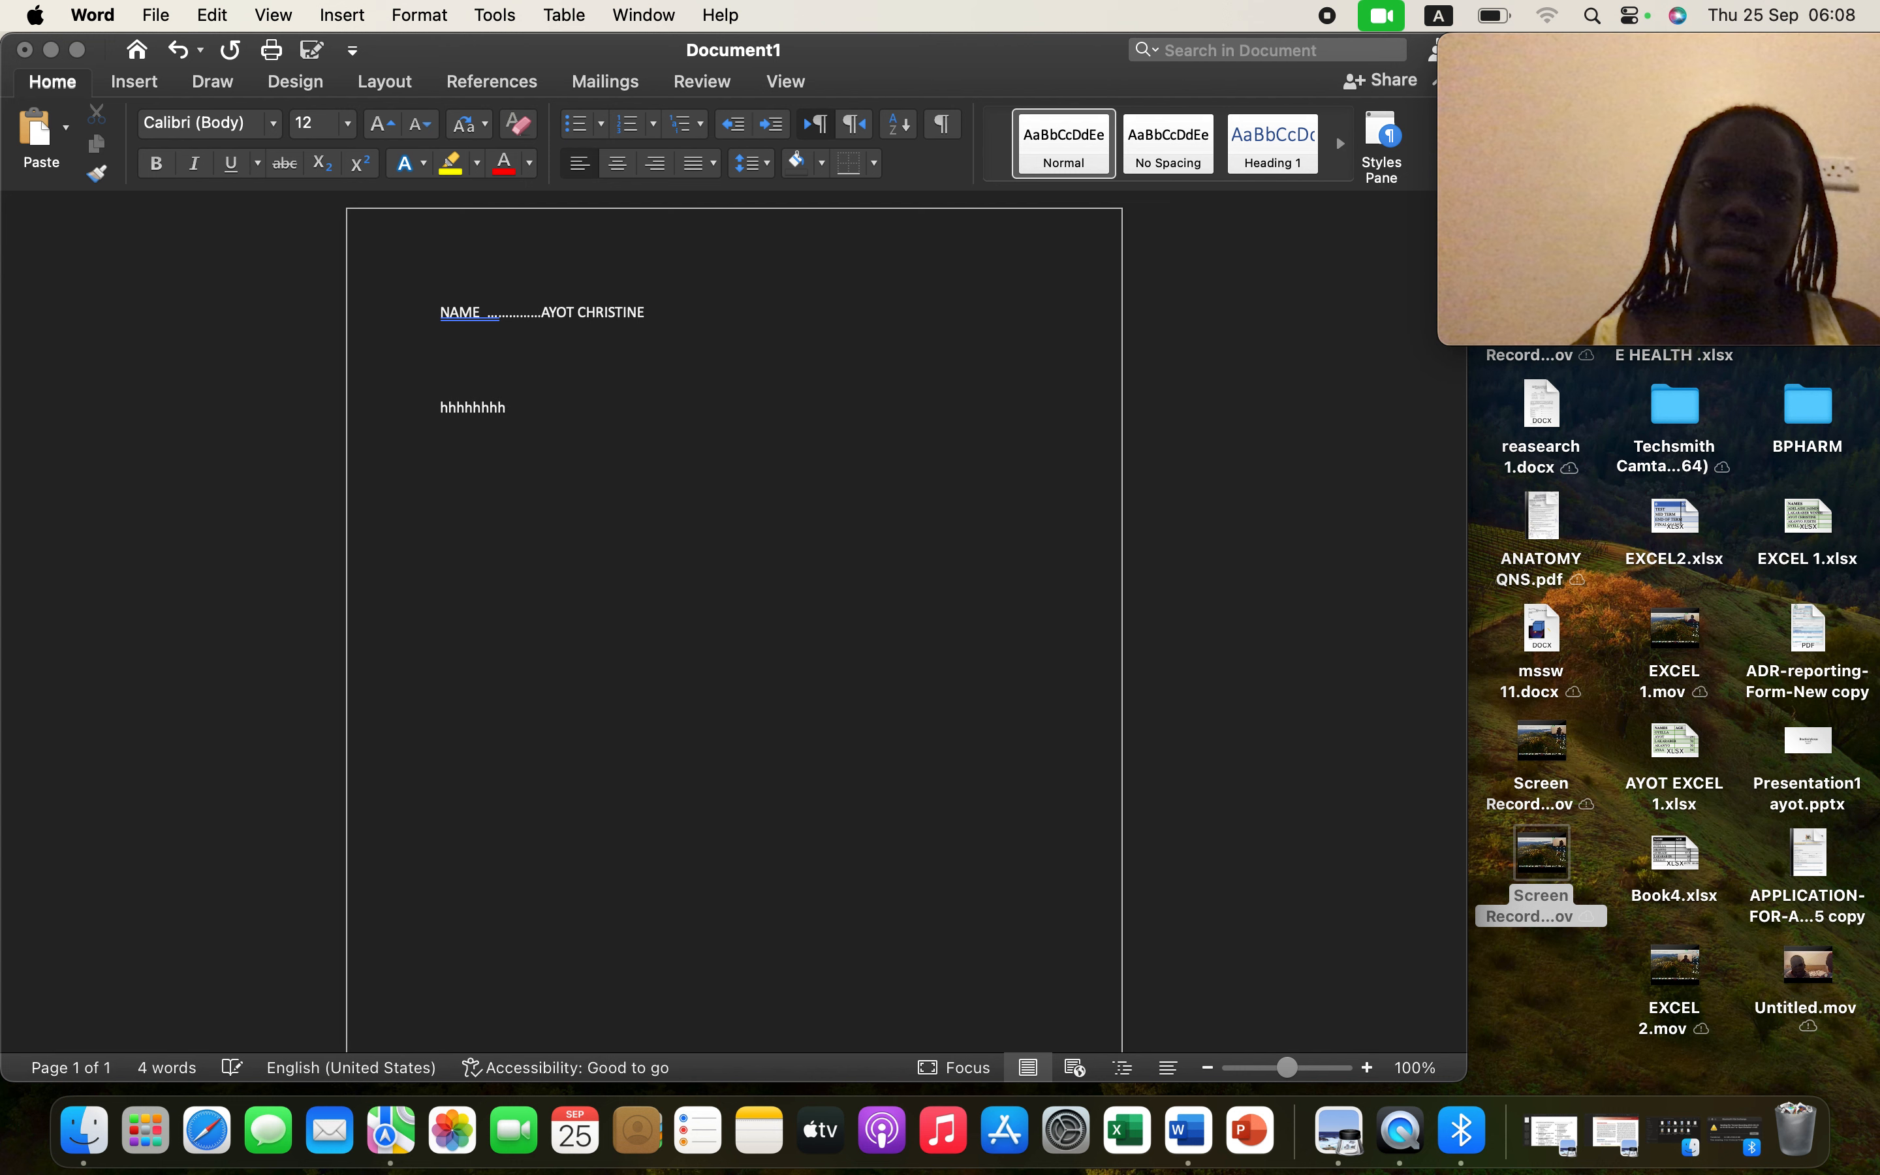
# - Type 'reports' on the empty line above 'hhhhhhhh' and select the word
pyautogui.click(535, 366)
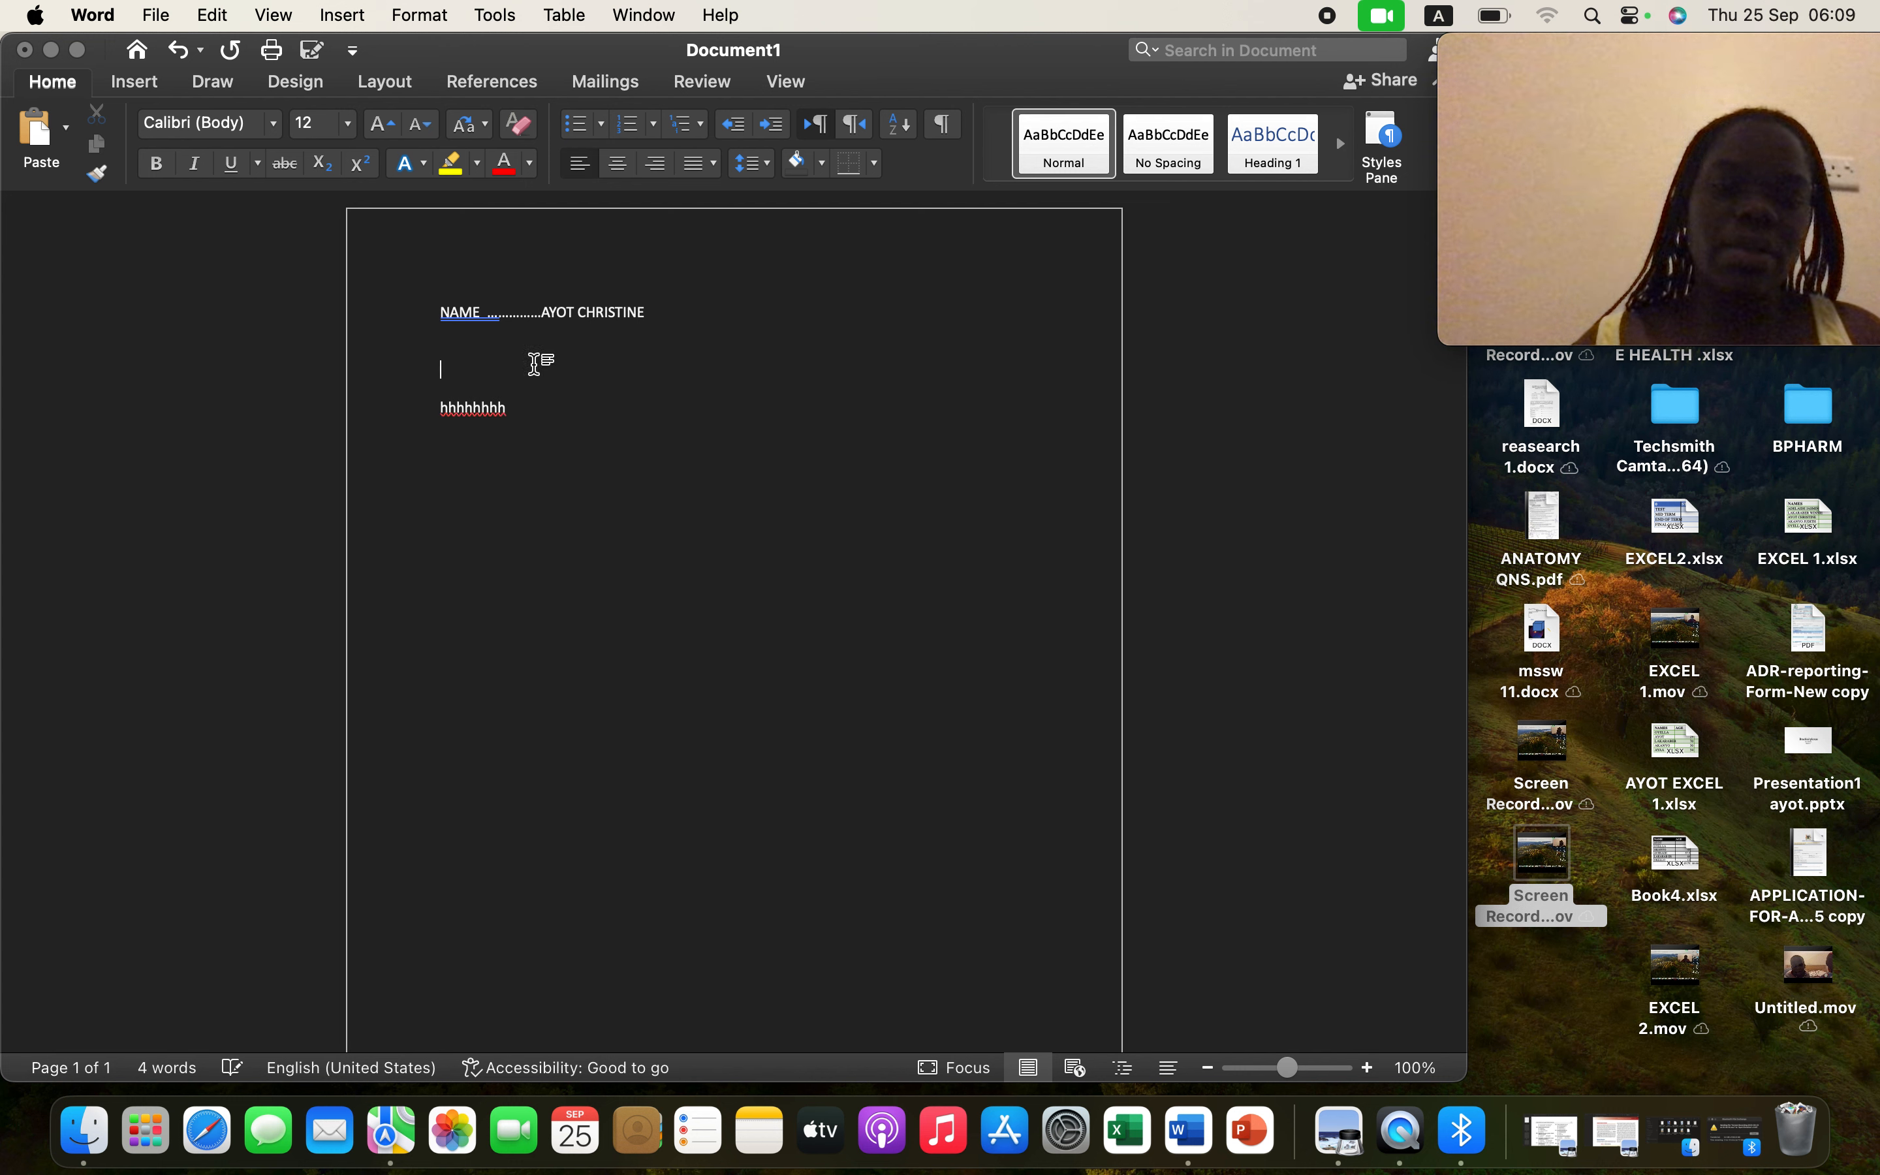
pyautogui.write('repo')
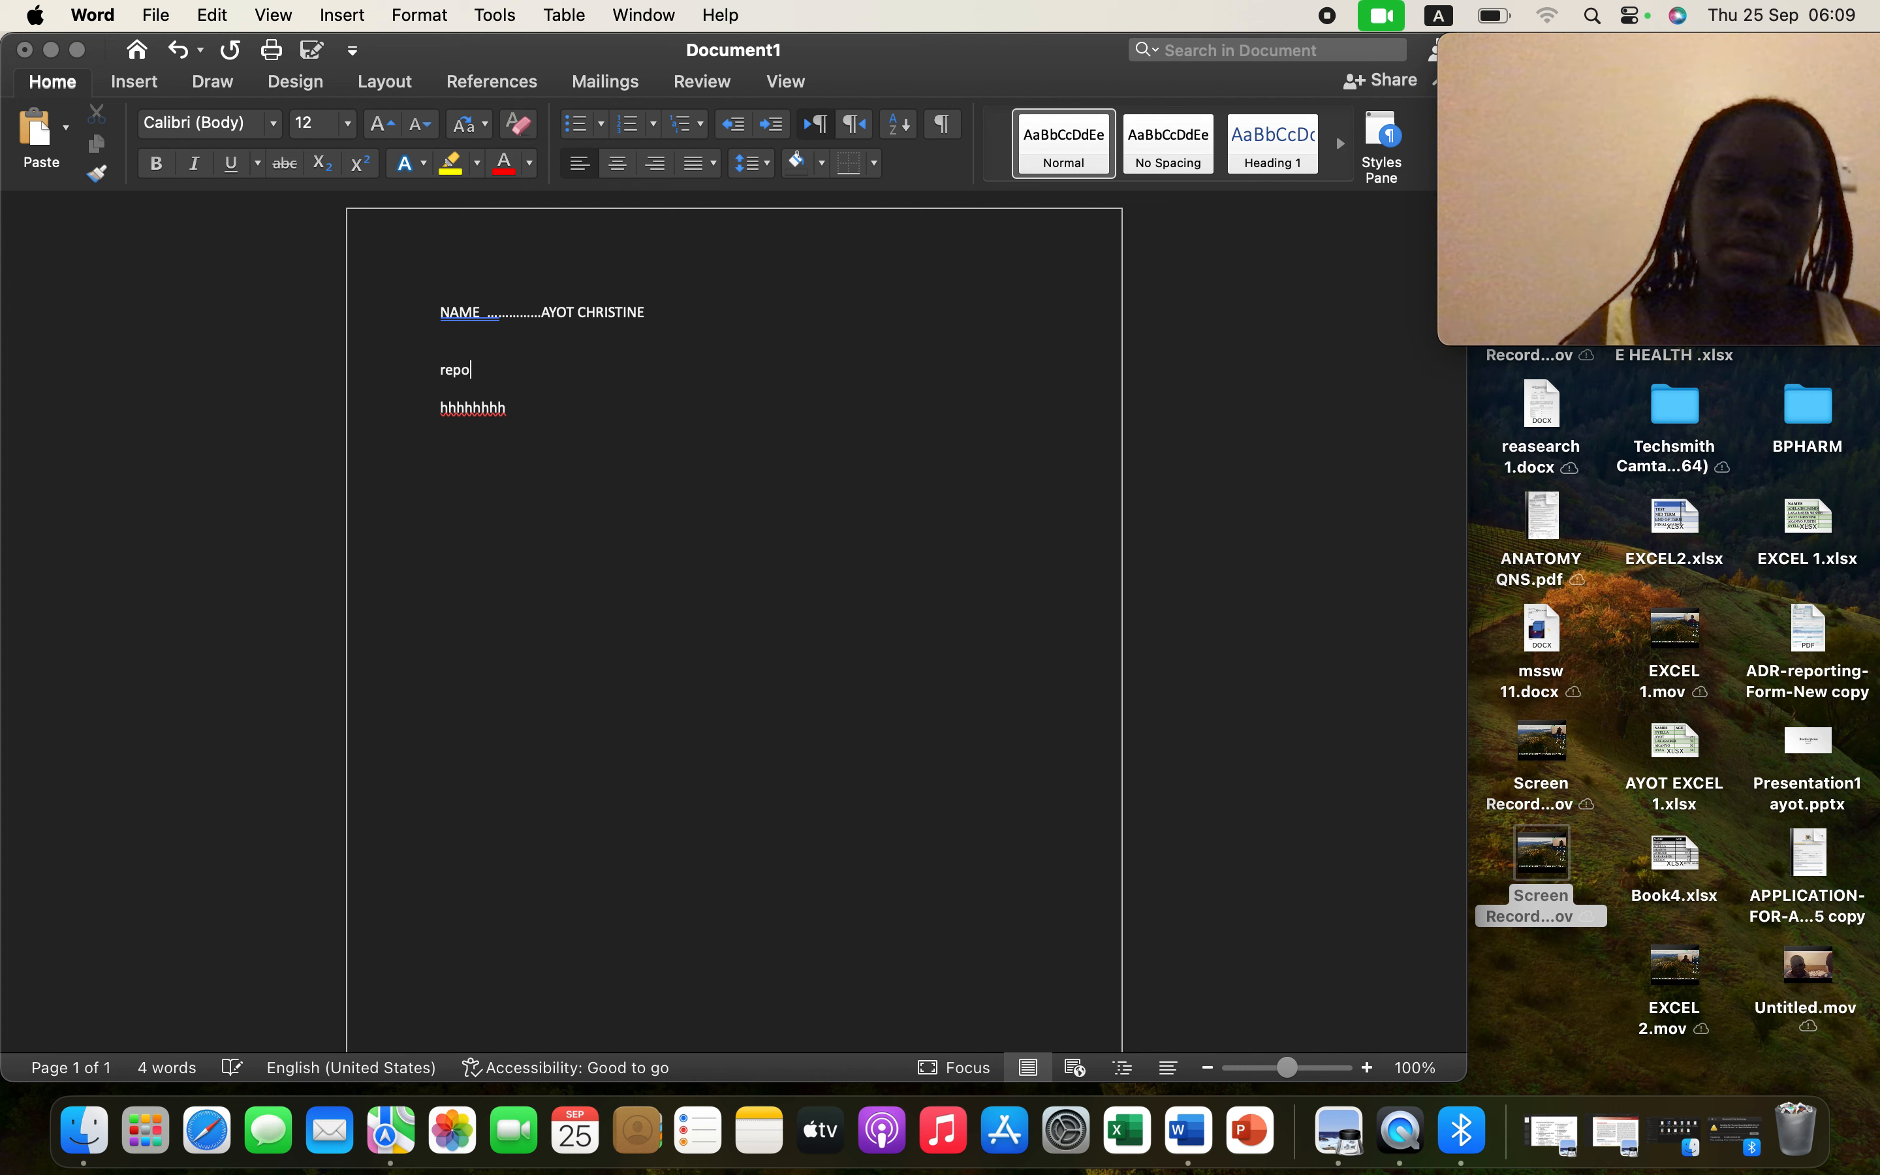
pyautogui.write('rts')
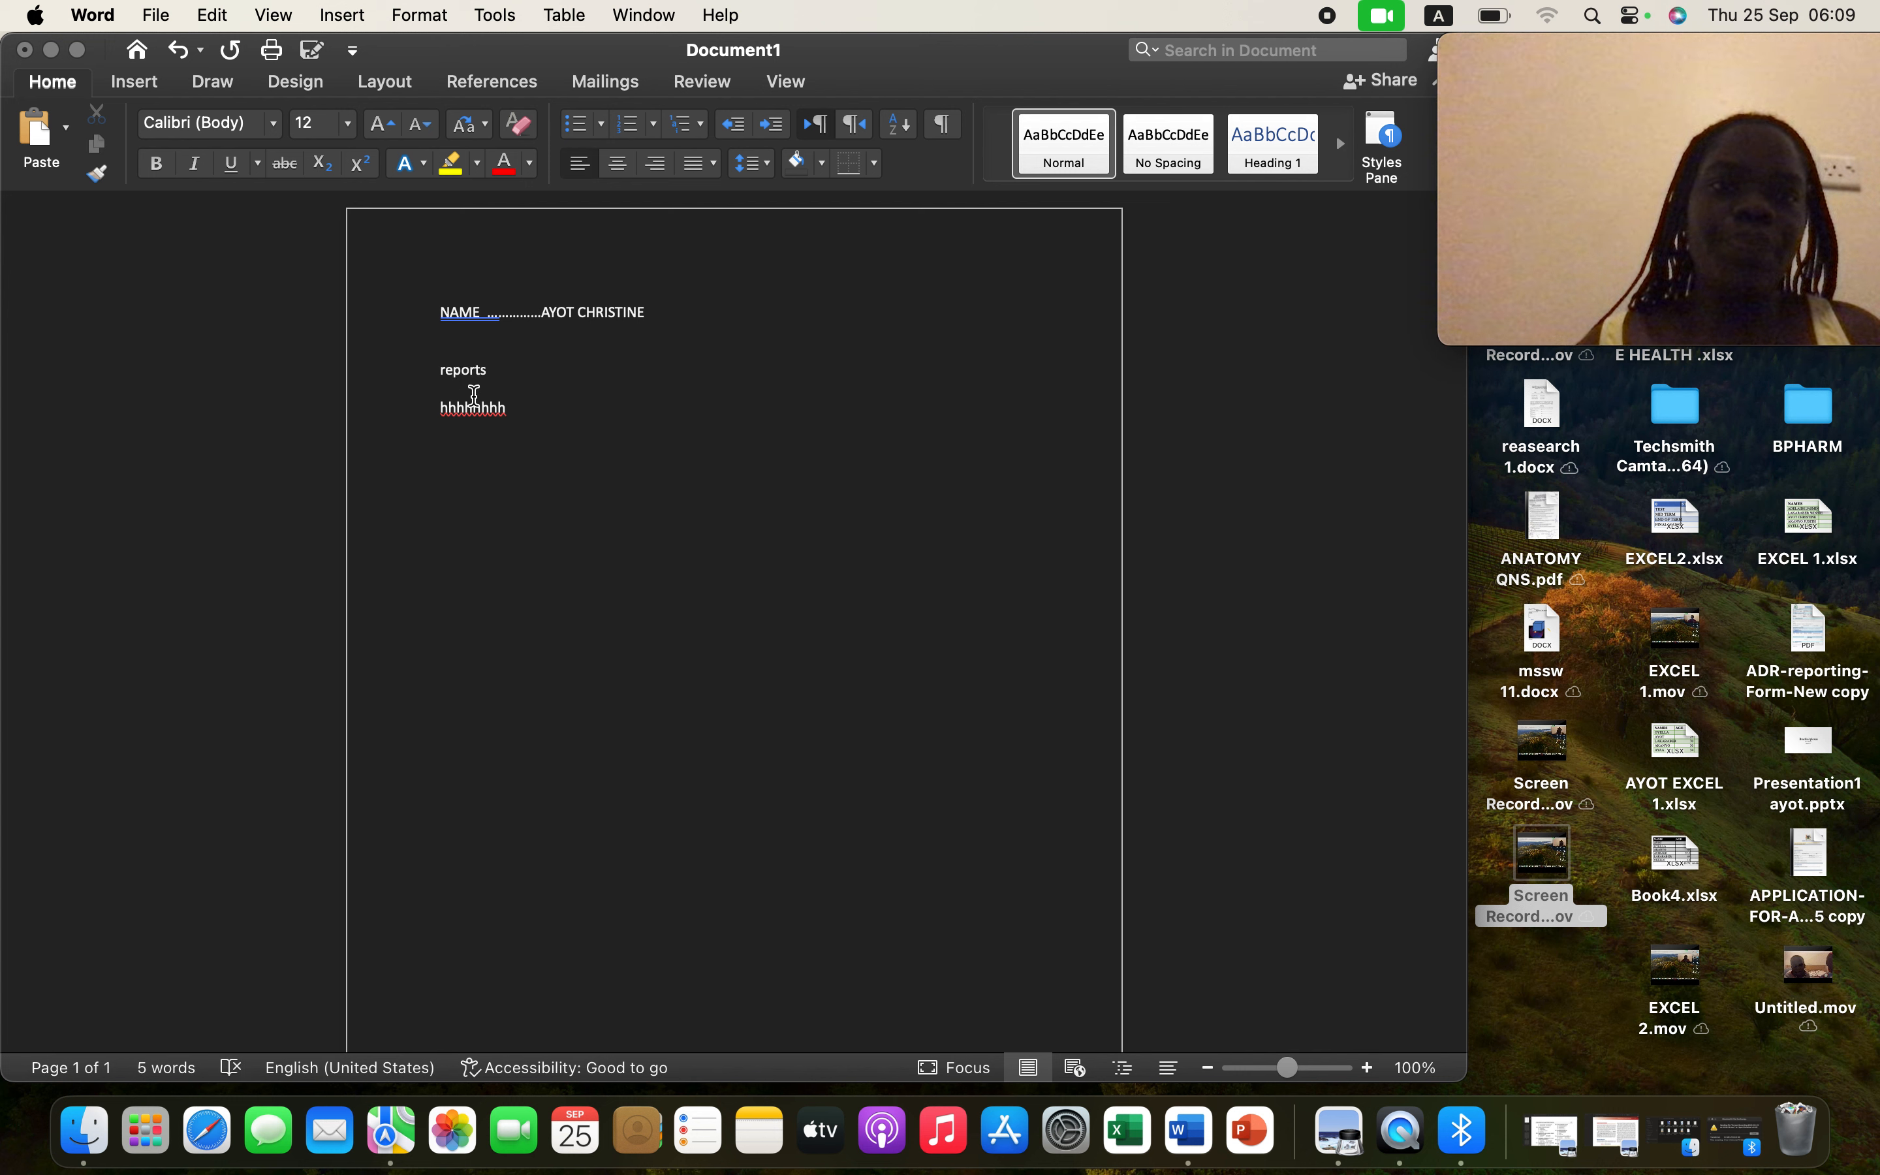
pyautogui.click(428, 371)
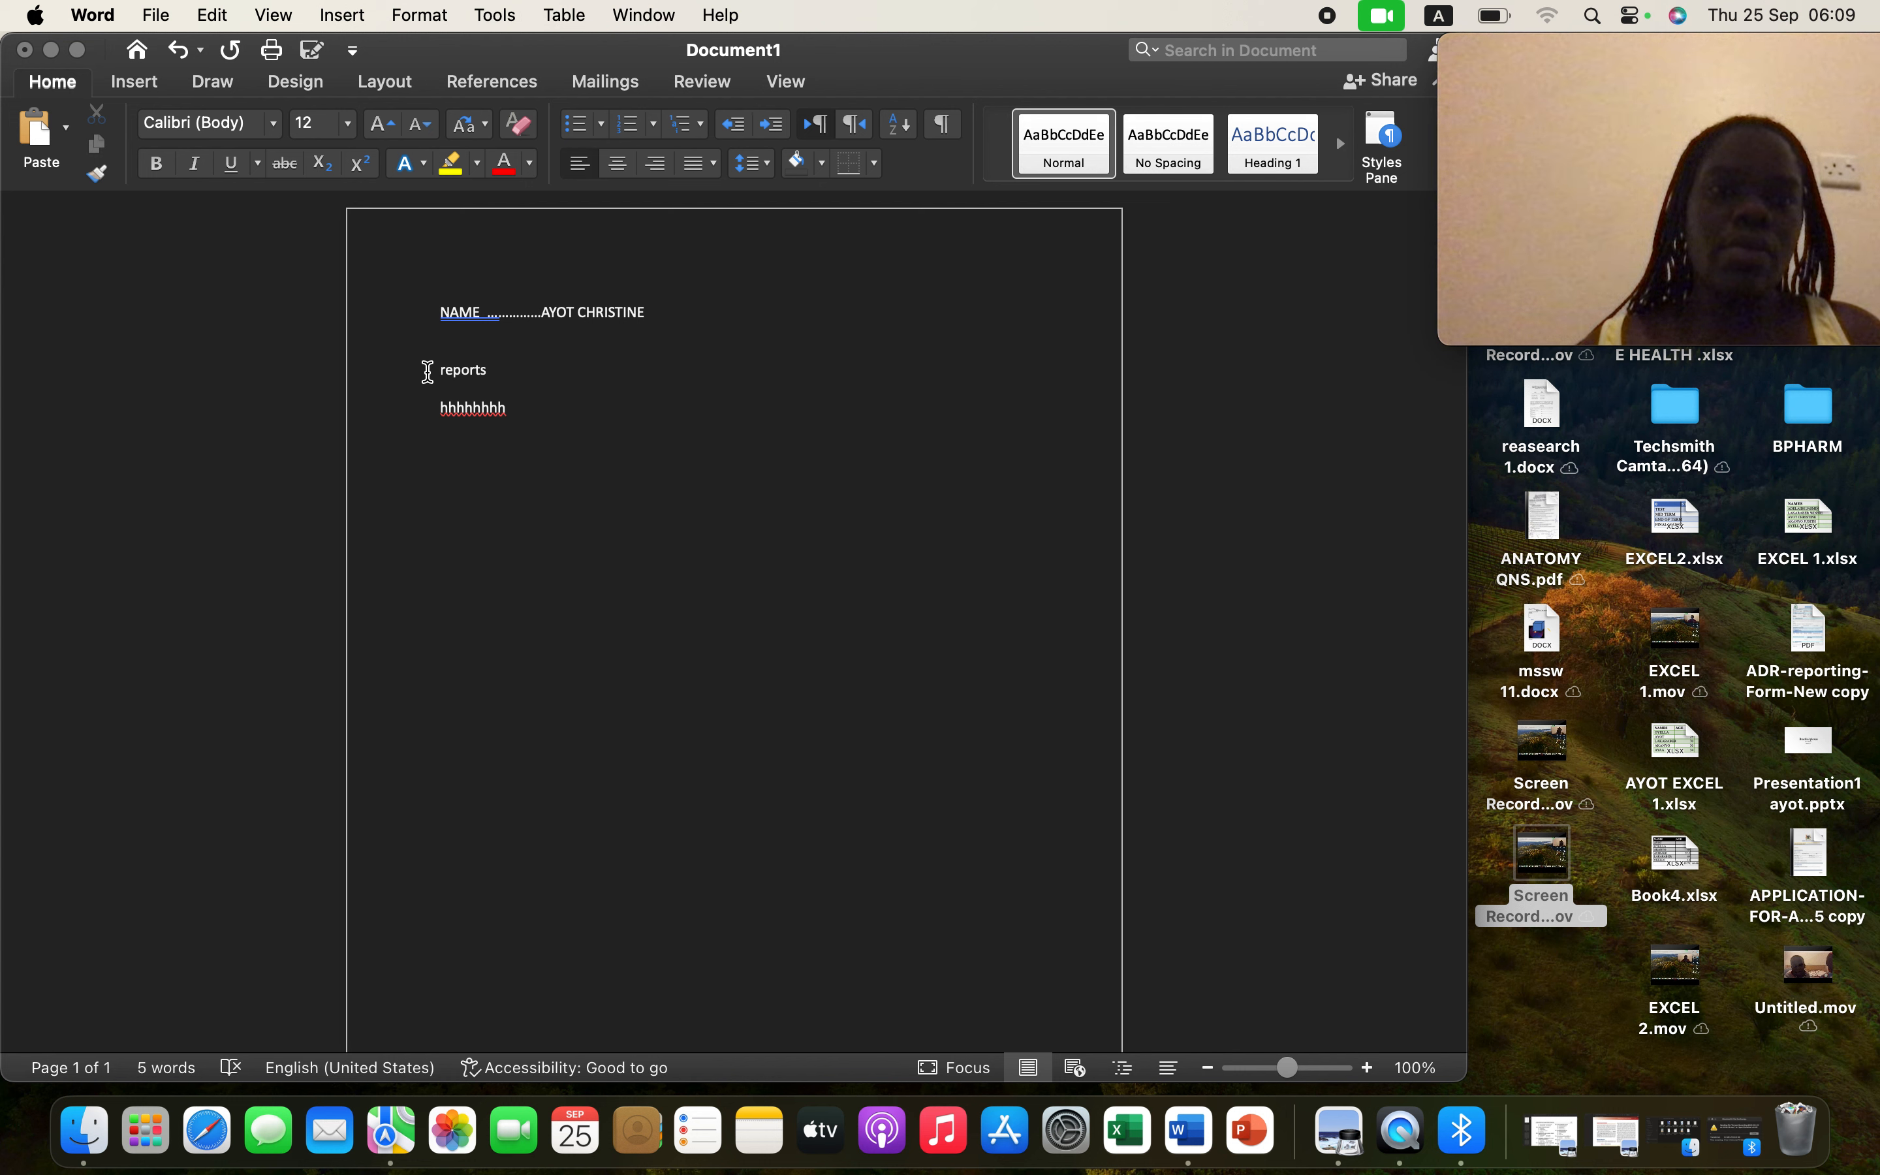
pyautogui.moveTo(428, 371); pyautogui.dragTo(544, 374)
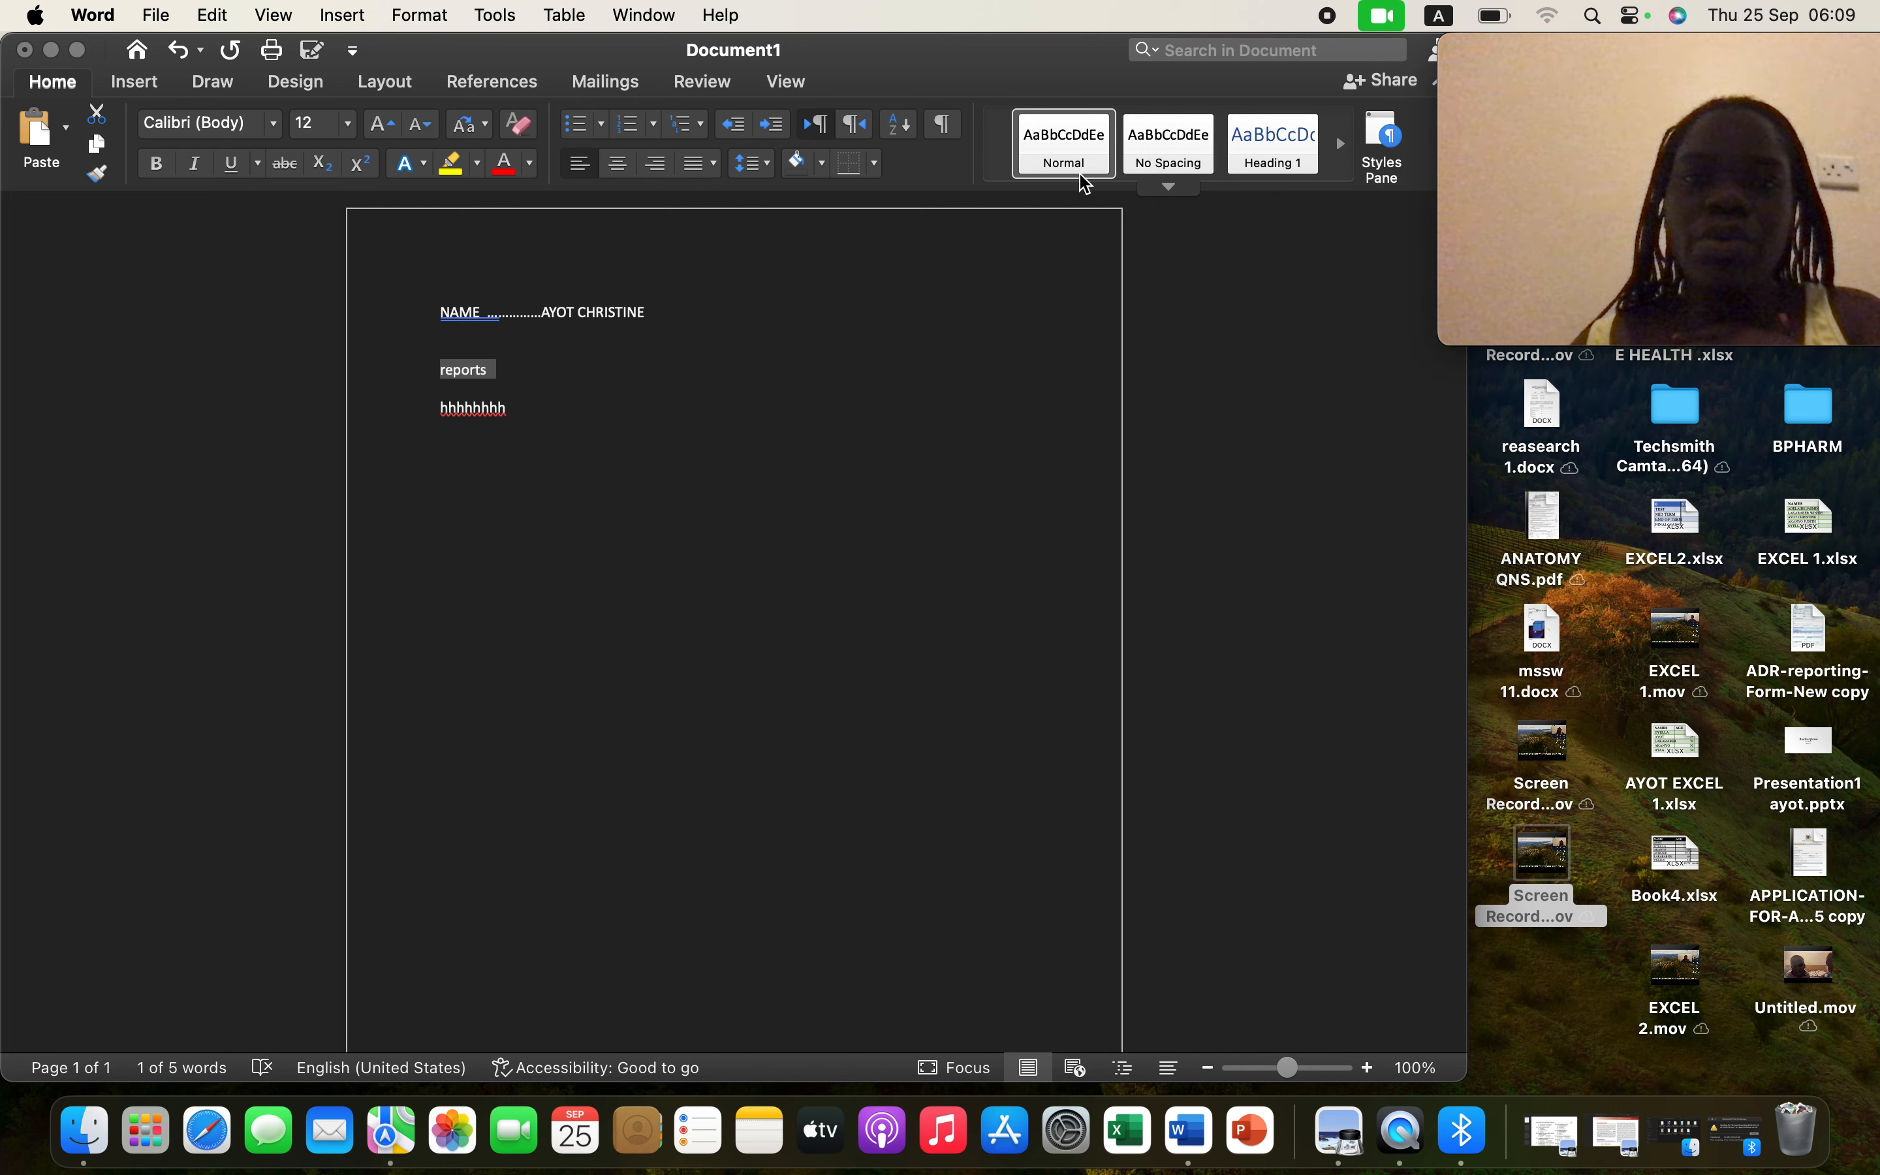
# - Style 'reports' as Heading 1, change it to UPPERCASE, and make it underlined and bold
pyautogui.click(1275, 147)
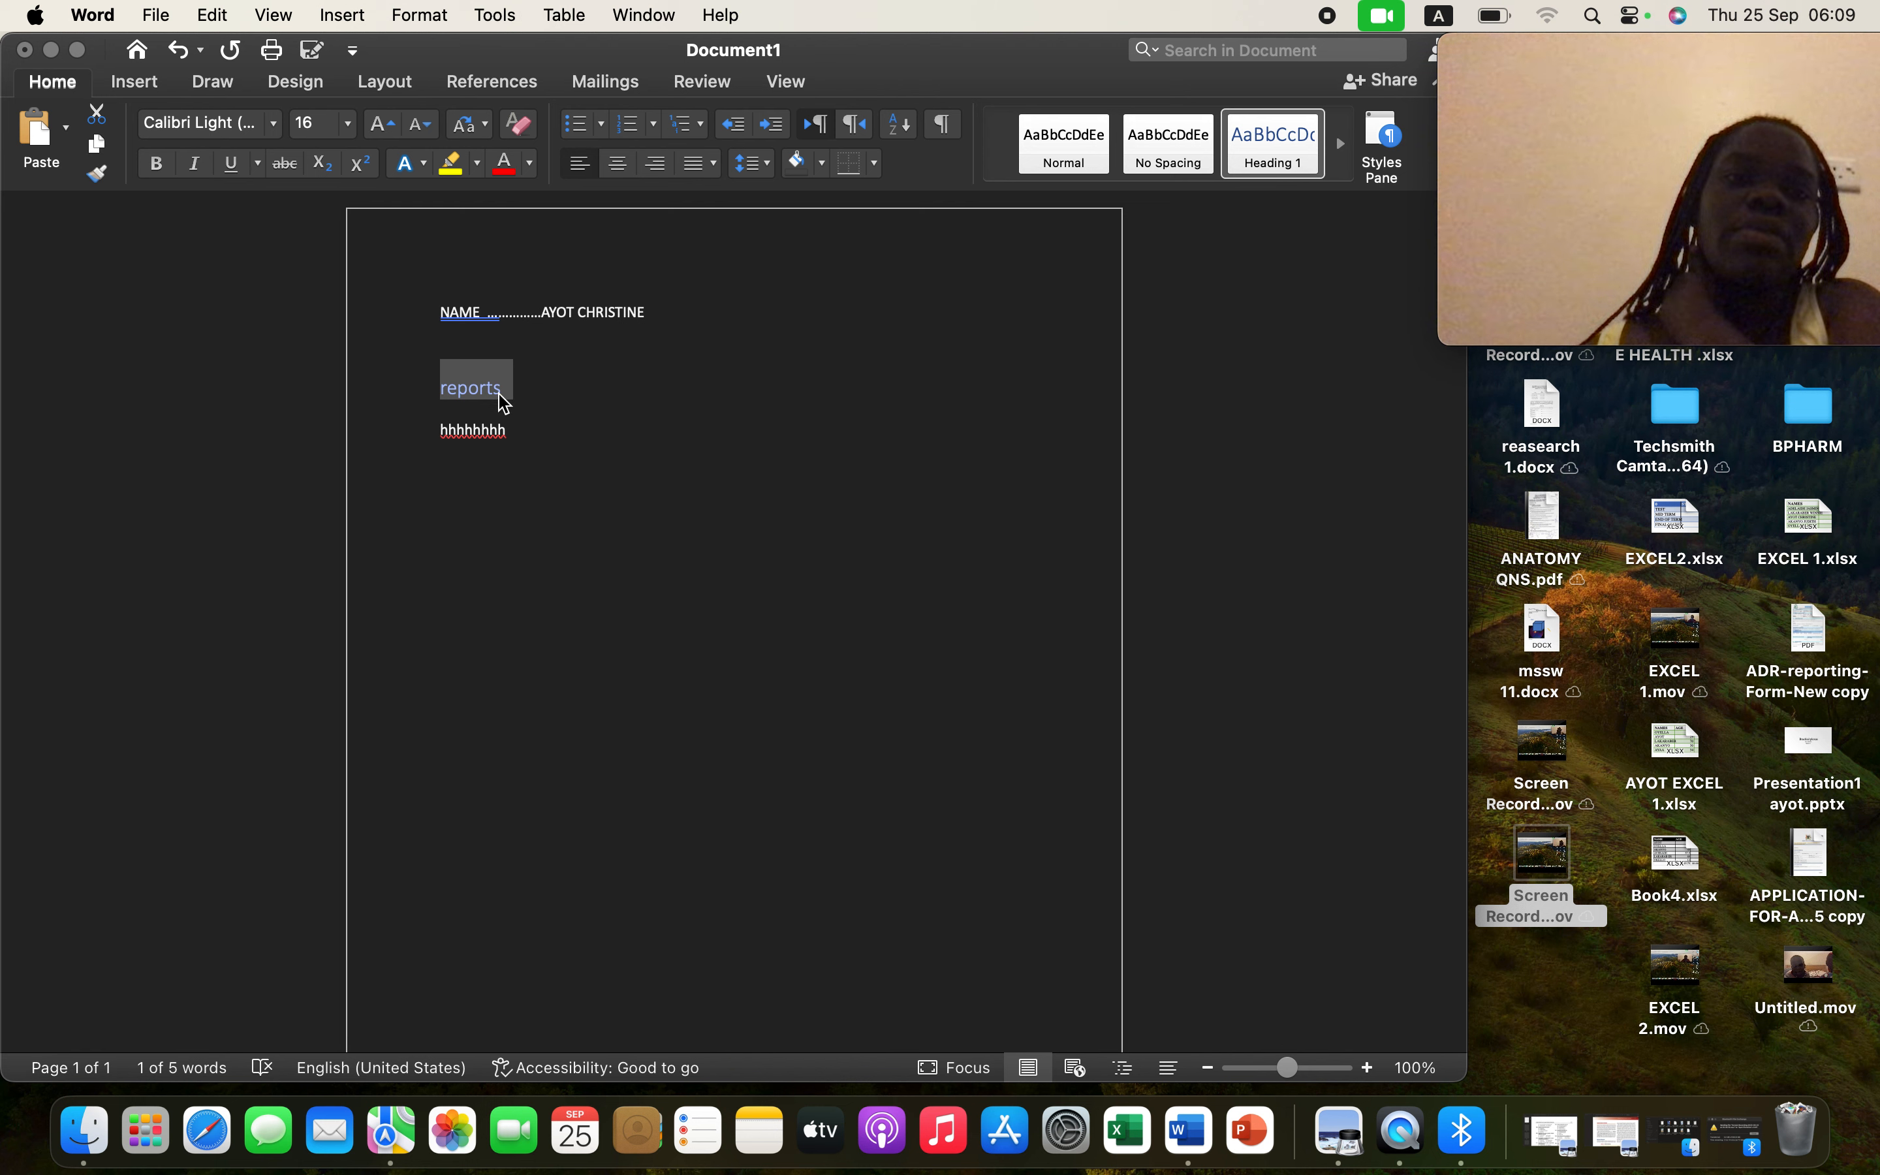
pyautogui.click(487, 126)
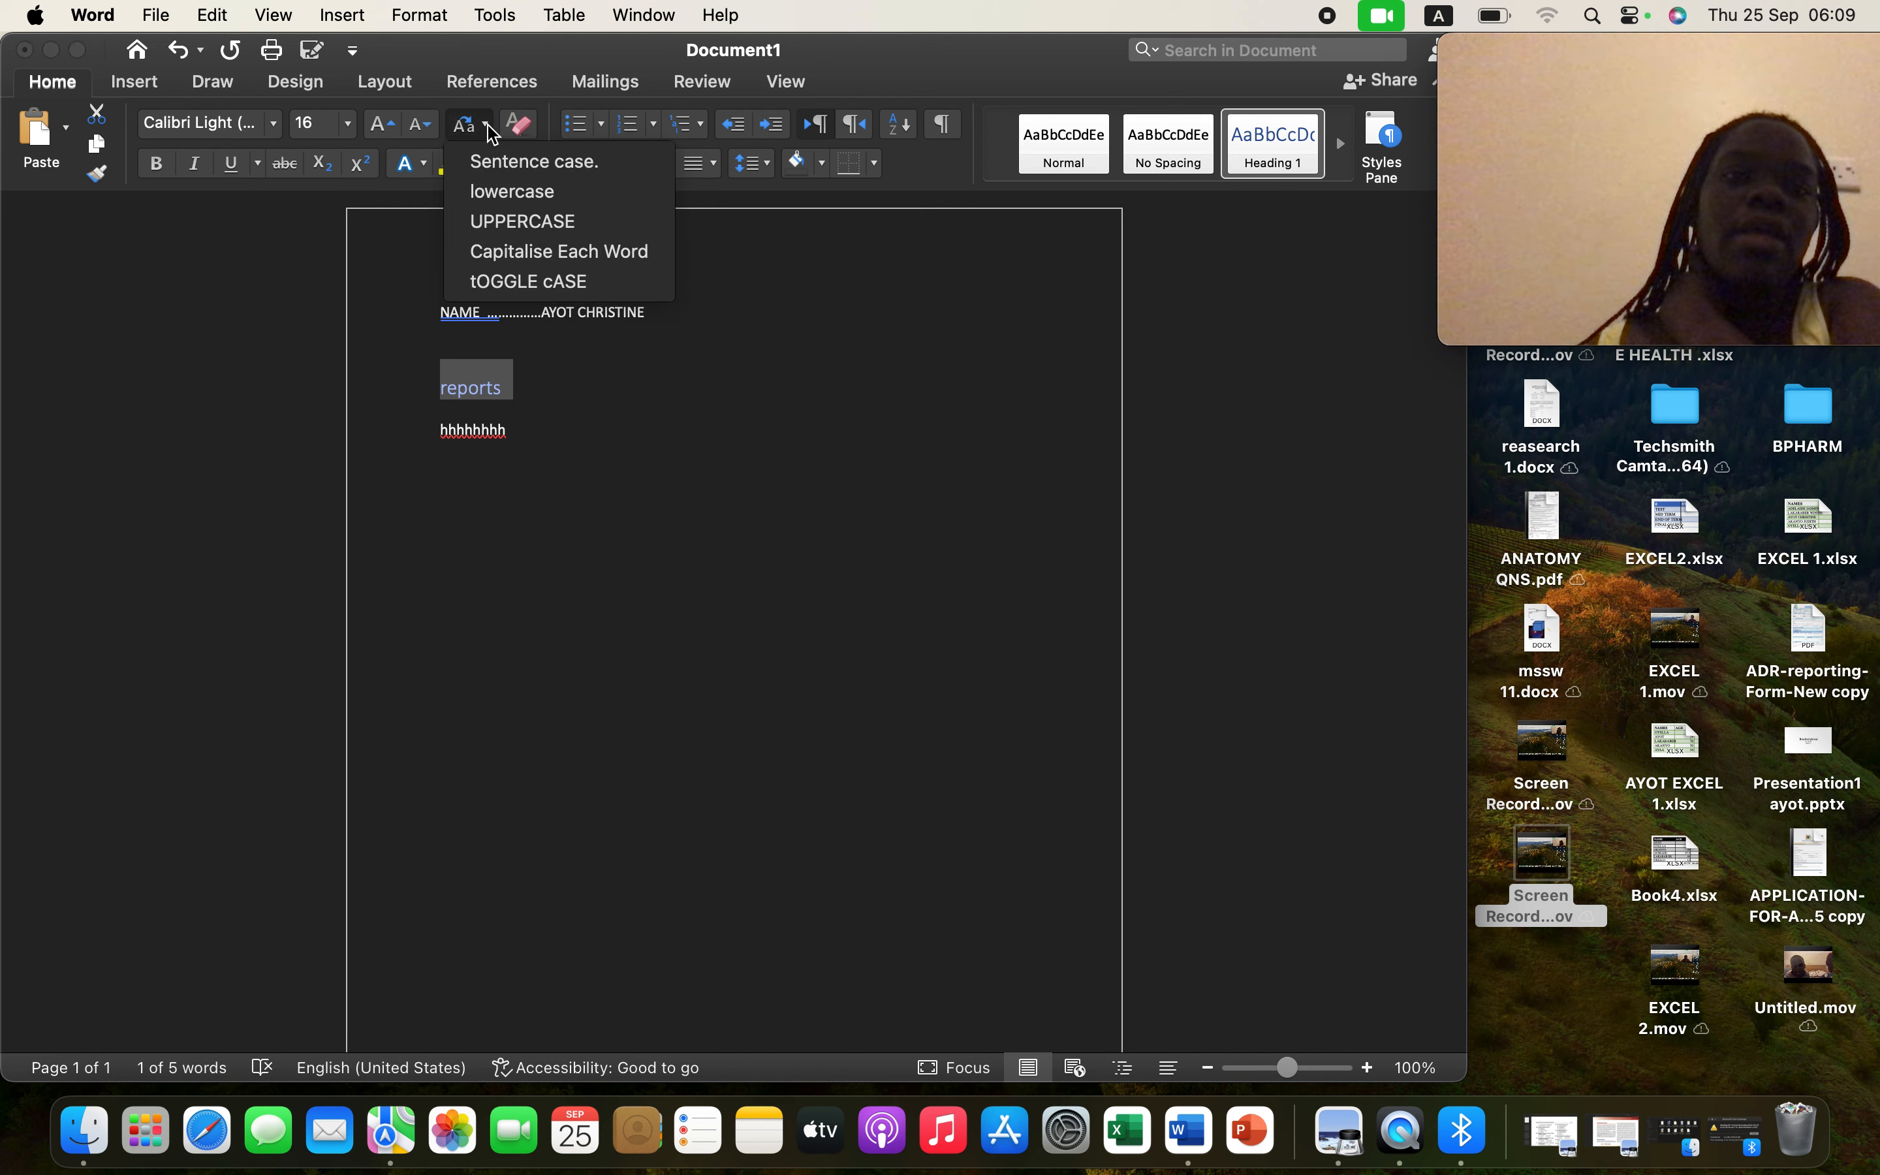
pyautogui.click(523, 224)
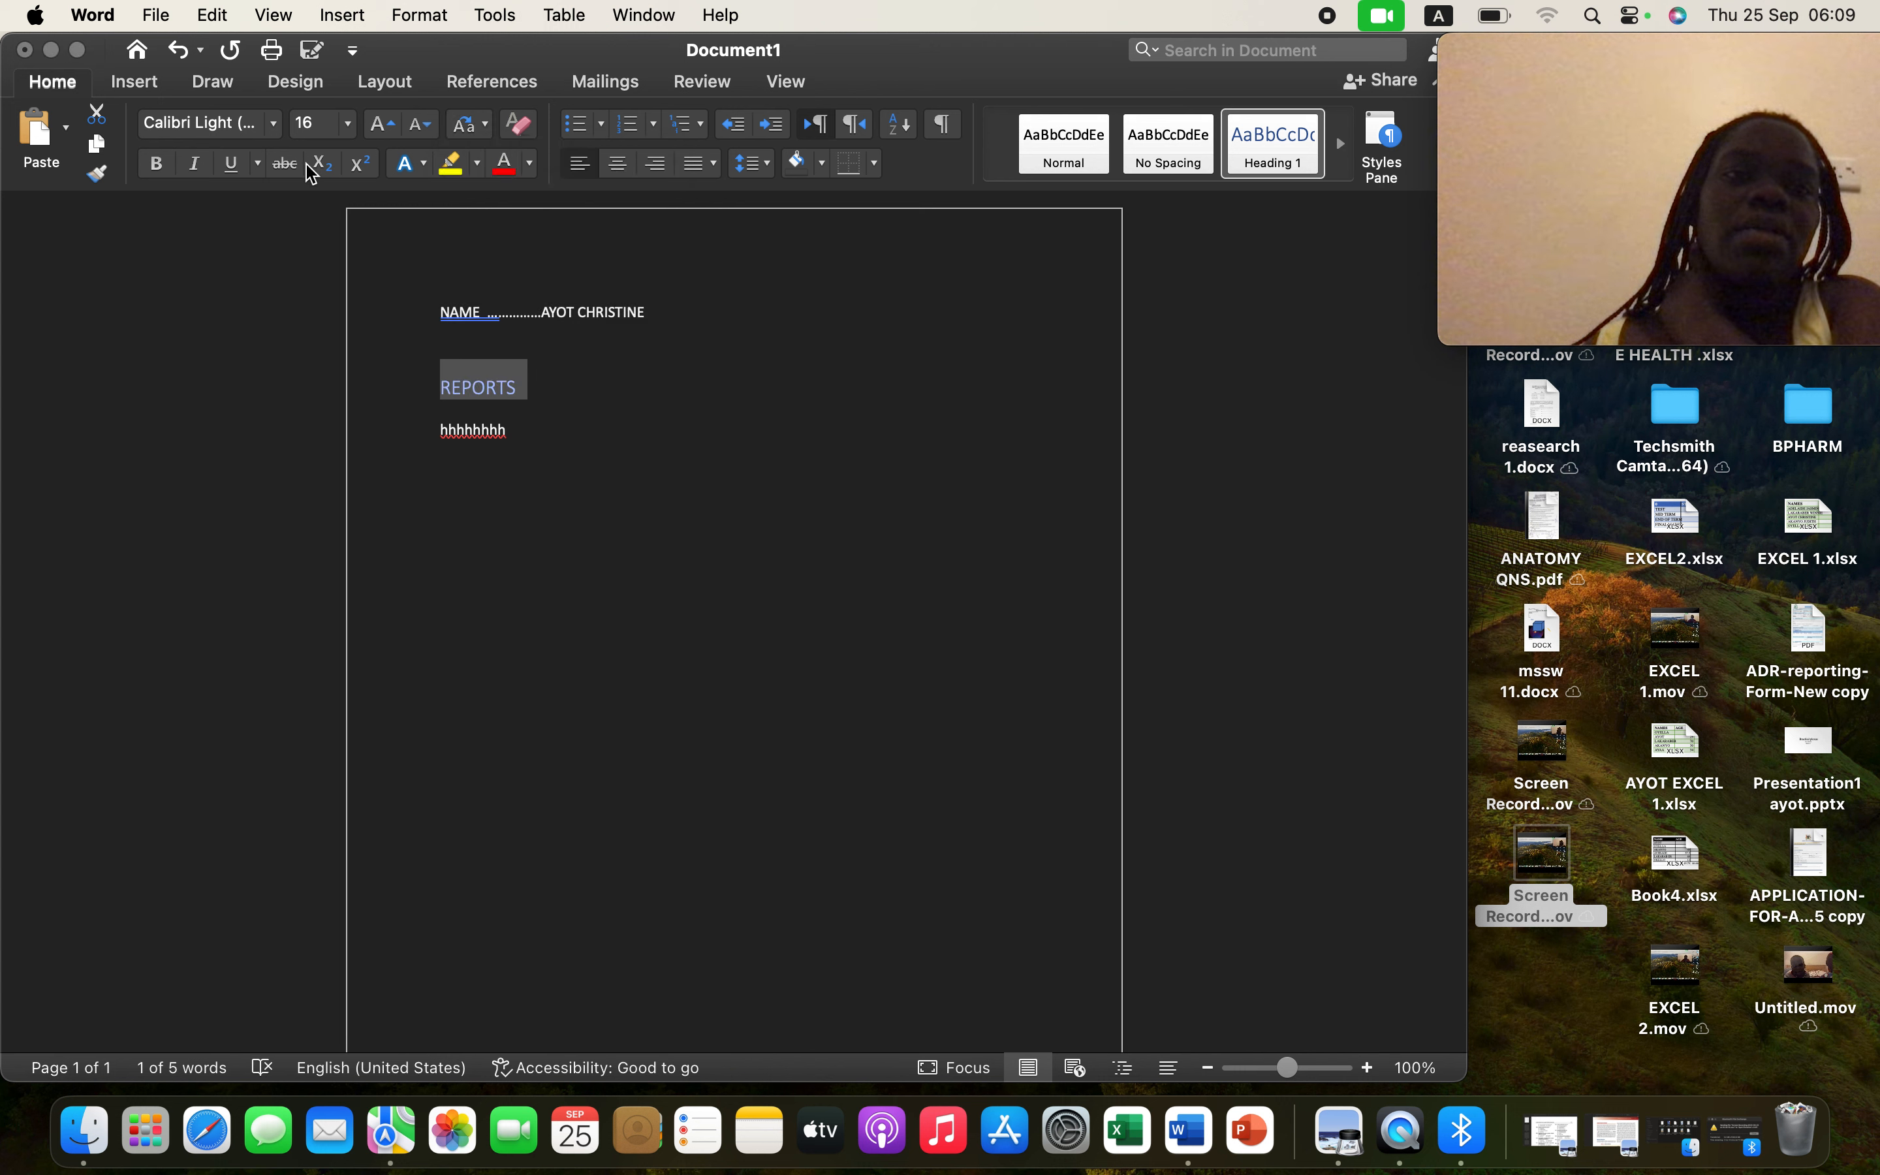
pyautogui.click(233, 164)
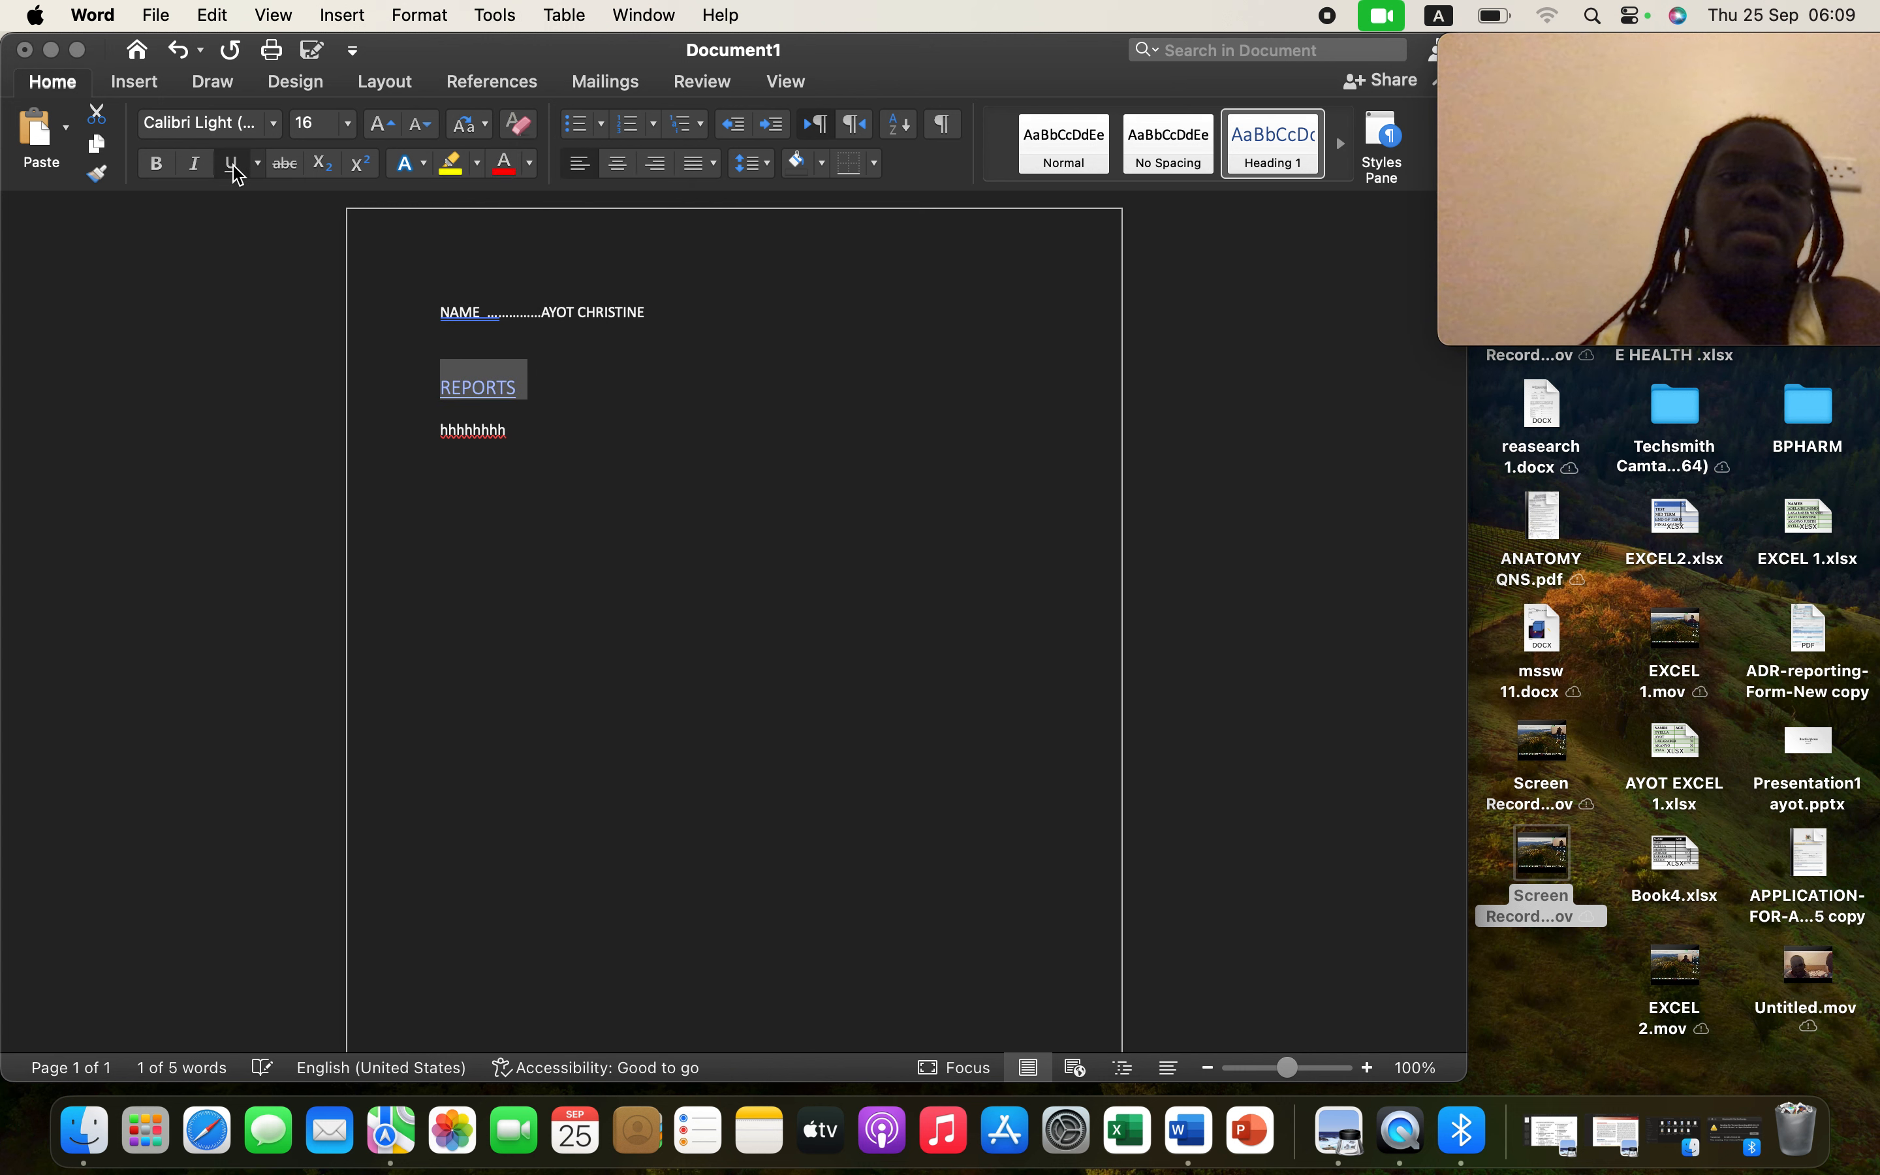
pyautogui.click(160, 165)
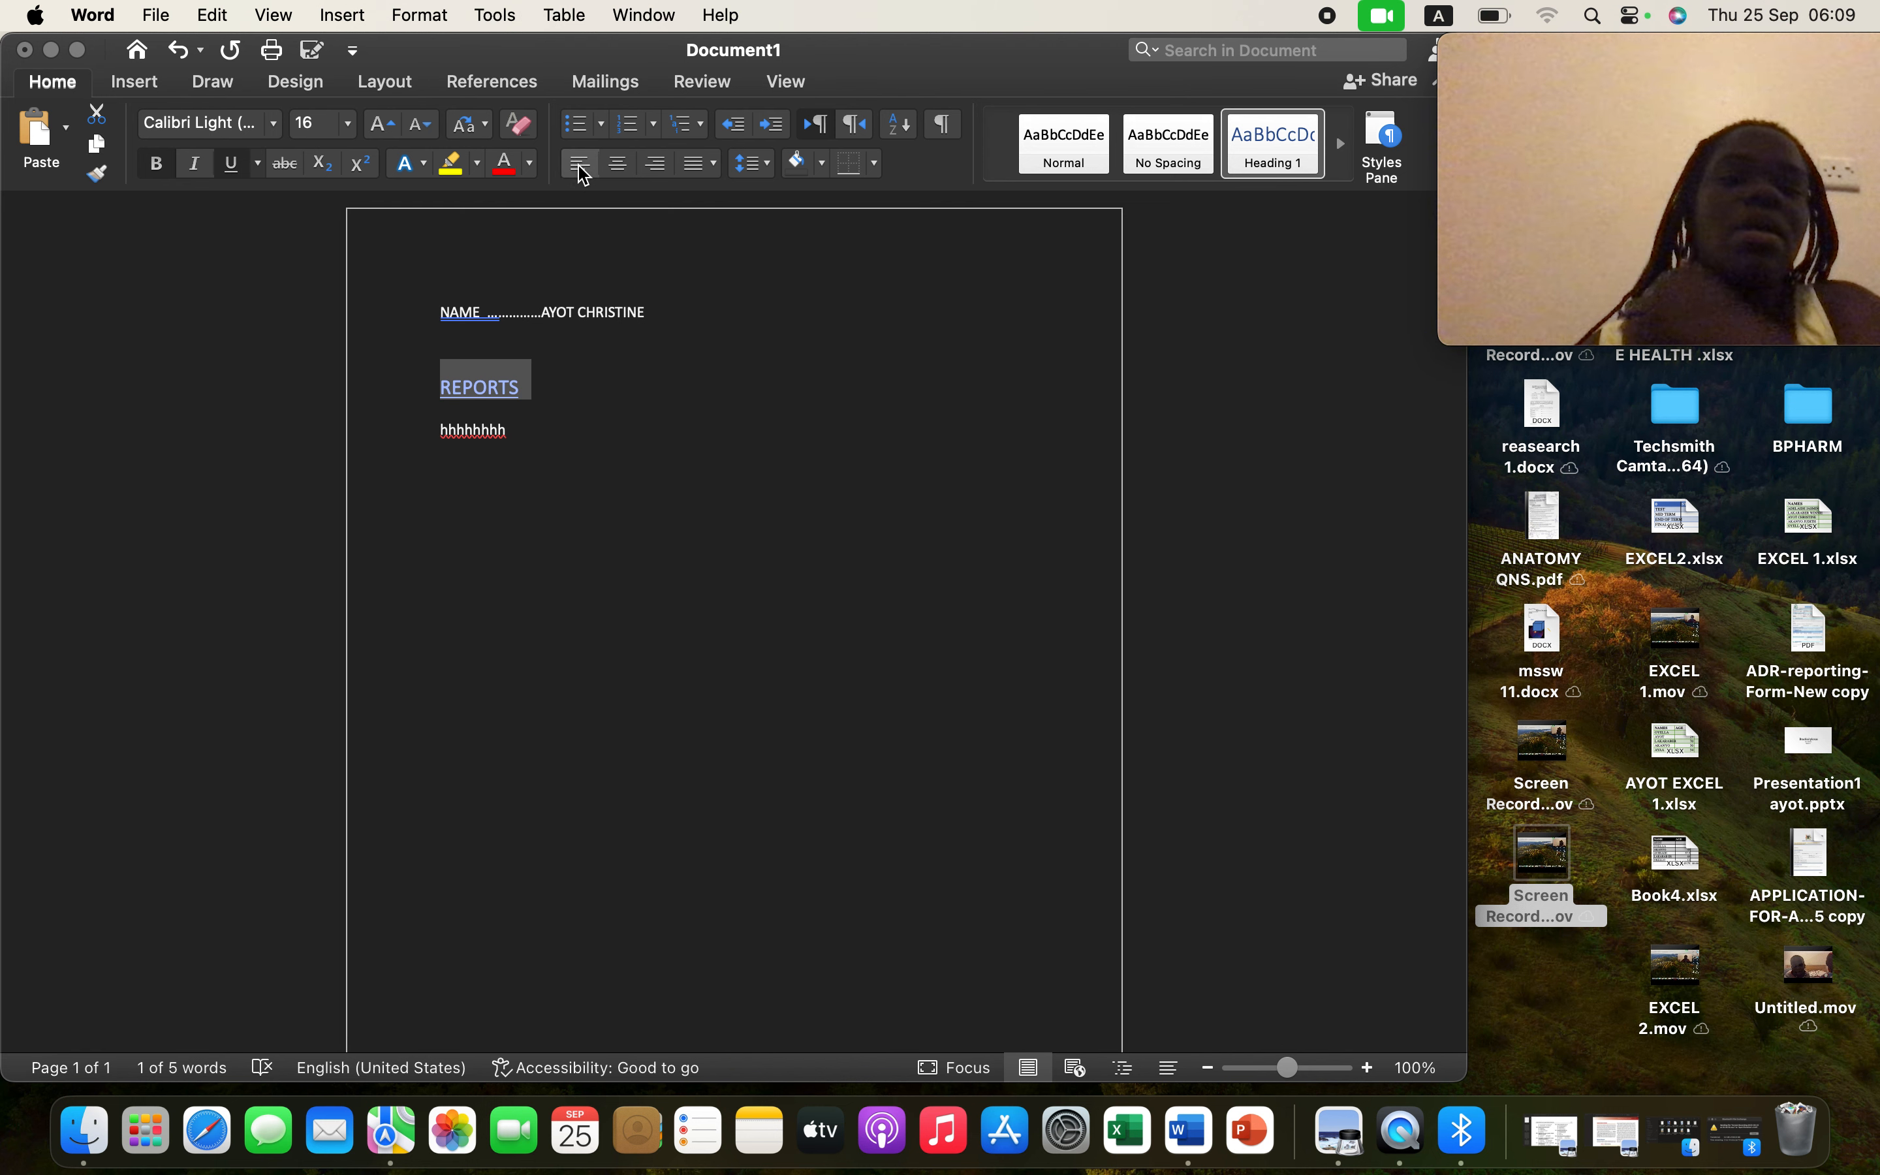
# - Center-align the REPORTS heading, then put the caret at the end of the placeholder line
pyautogui.click(656, 163)
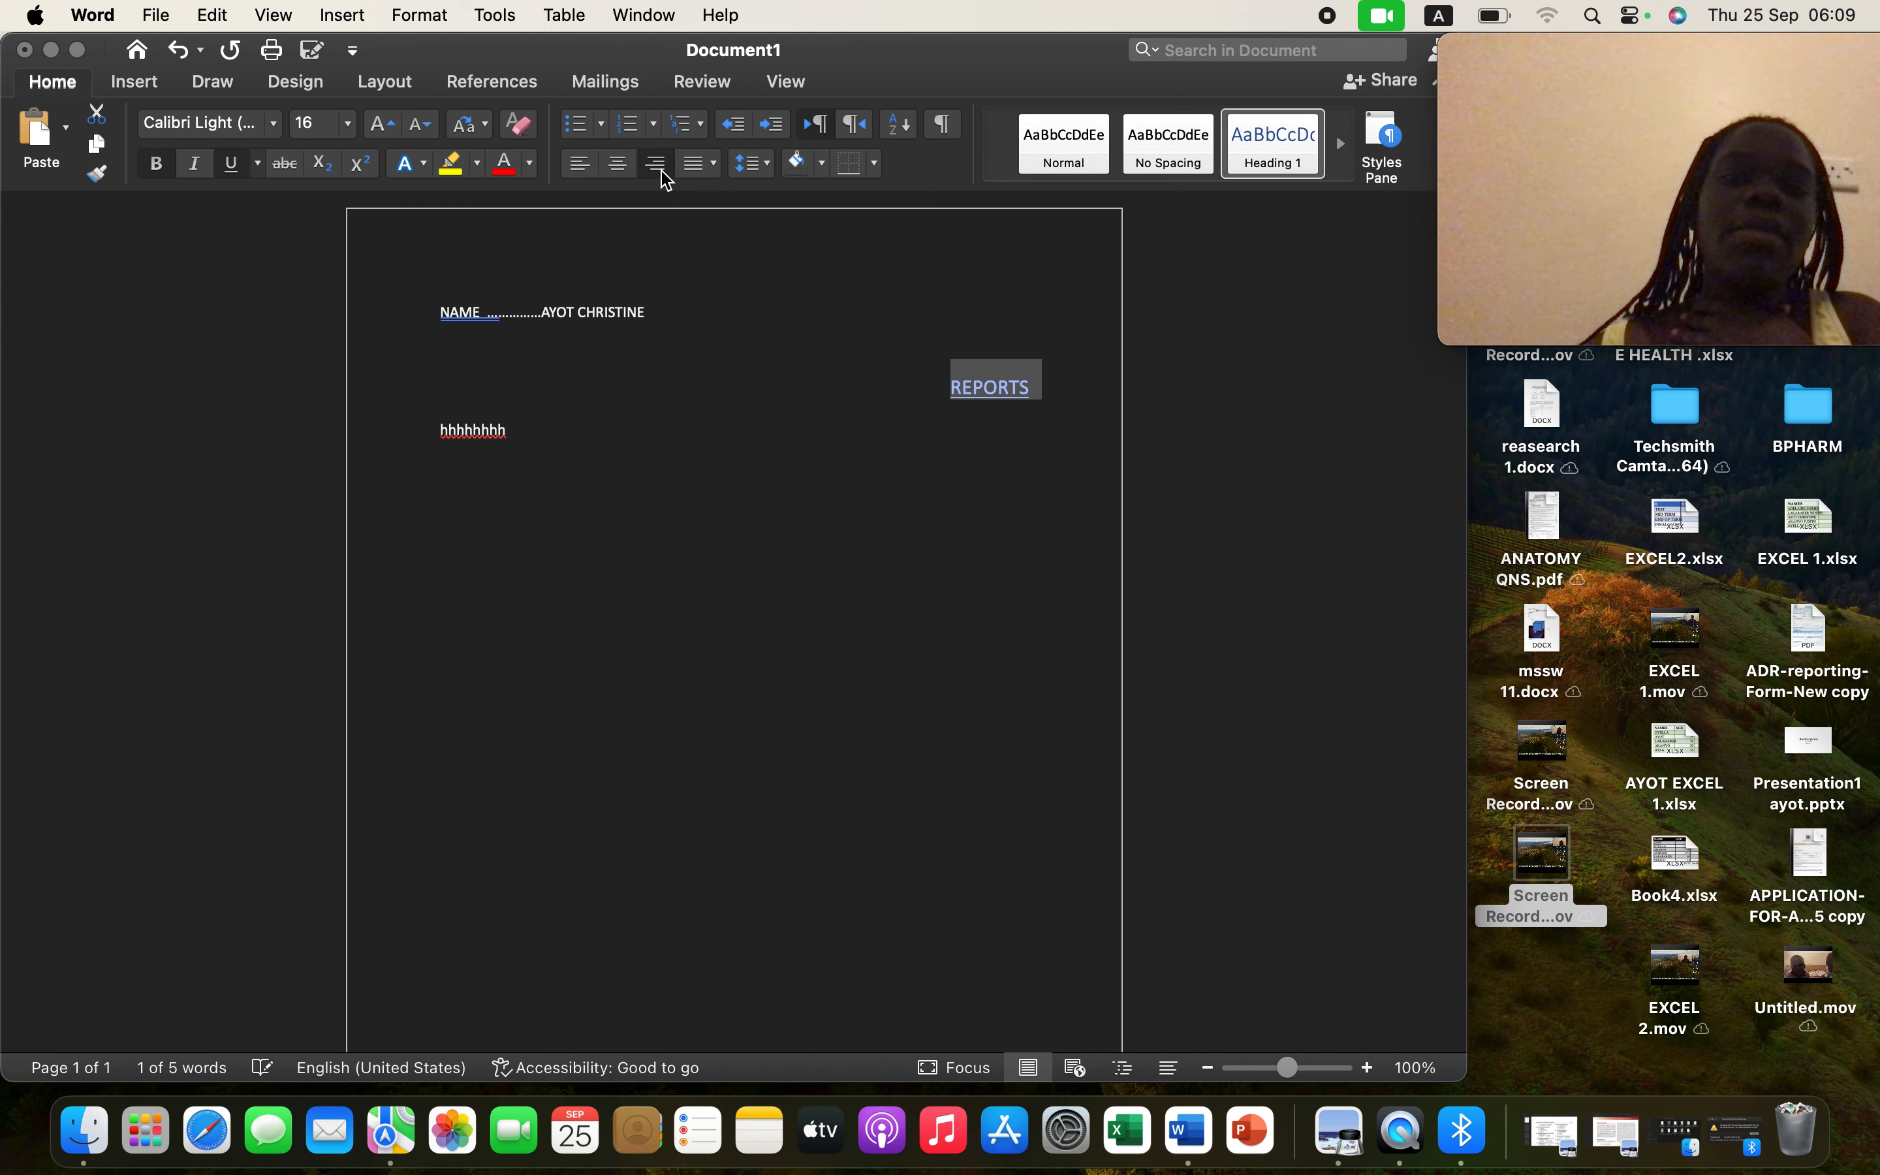
pyautogui.click(618, 164)
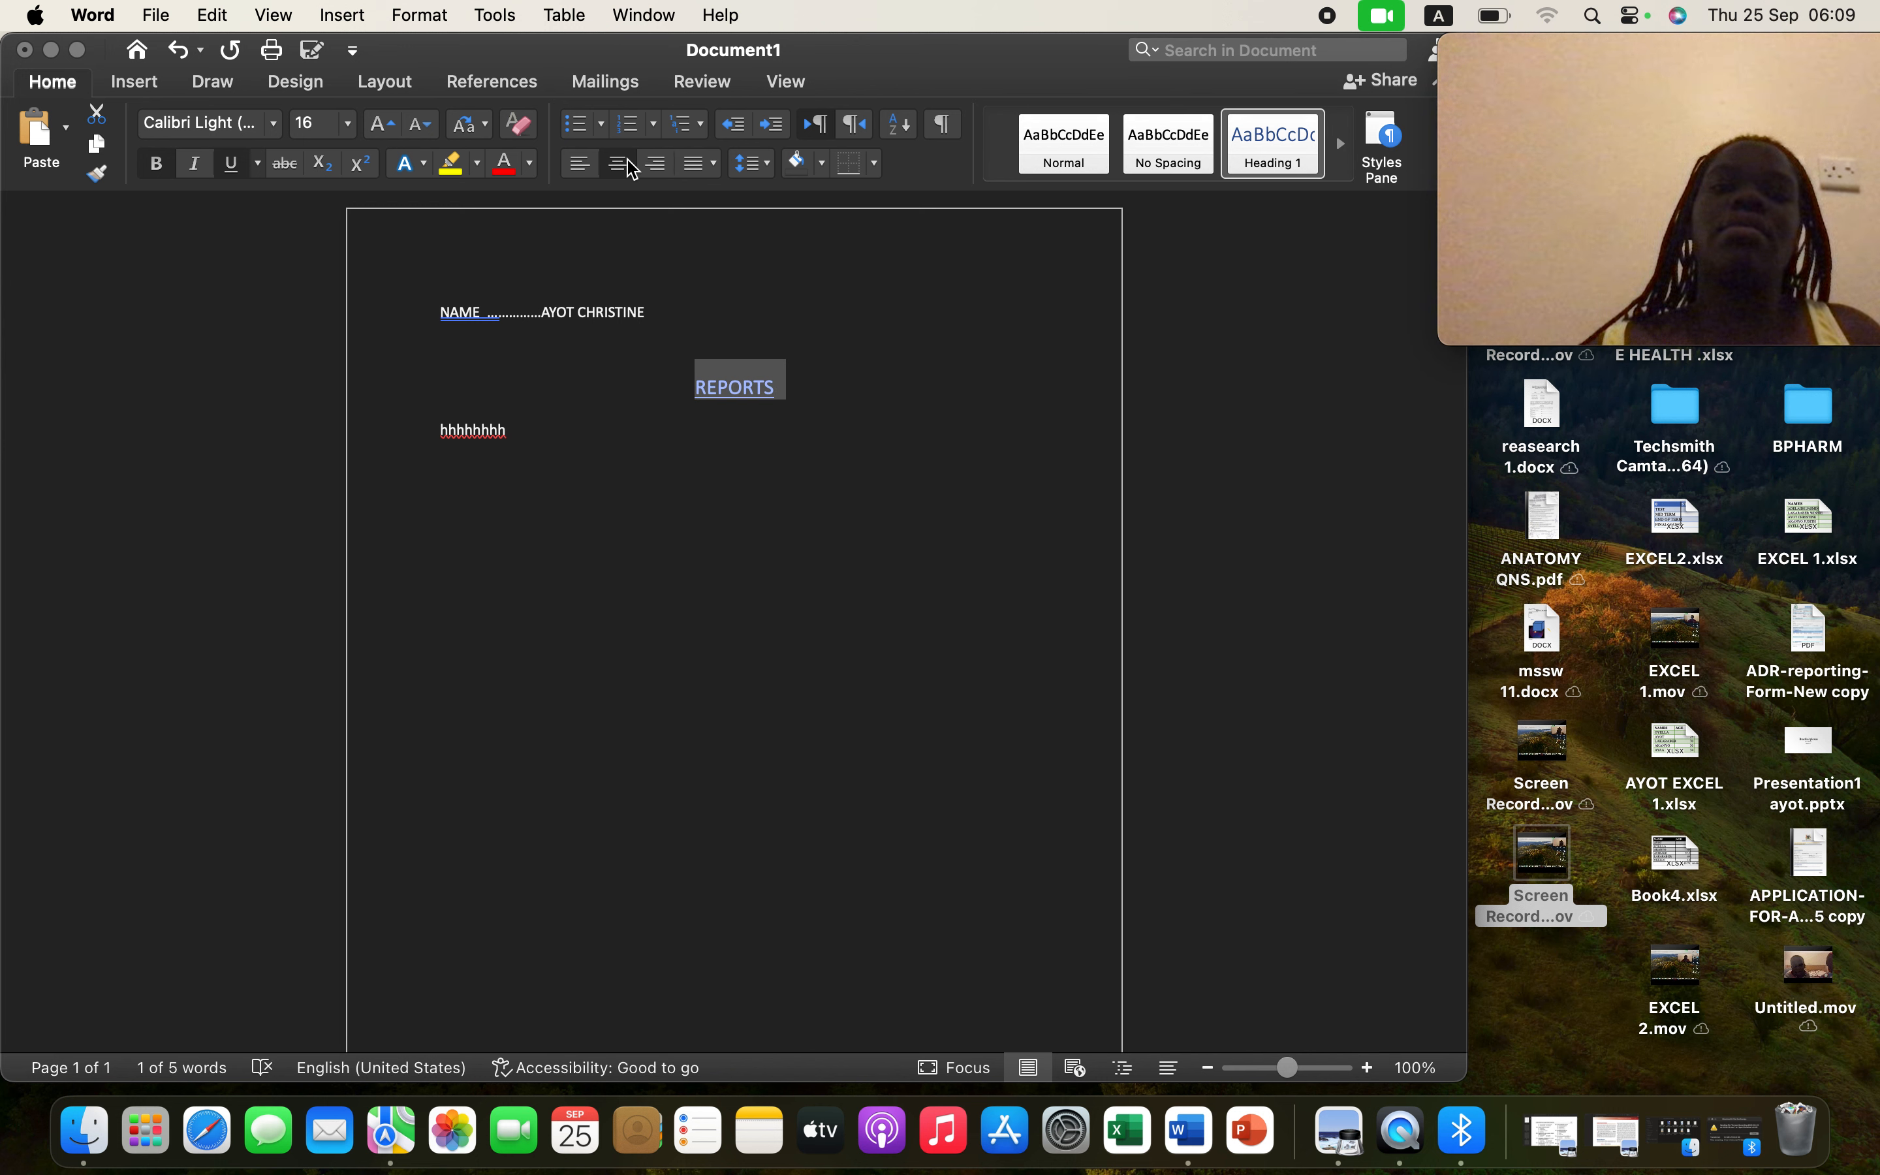
pyautogui.click(832, 368)
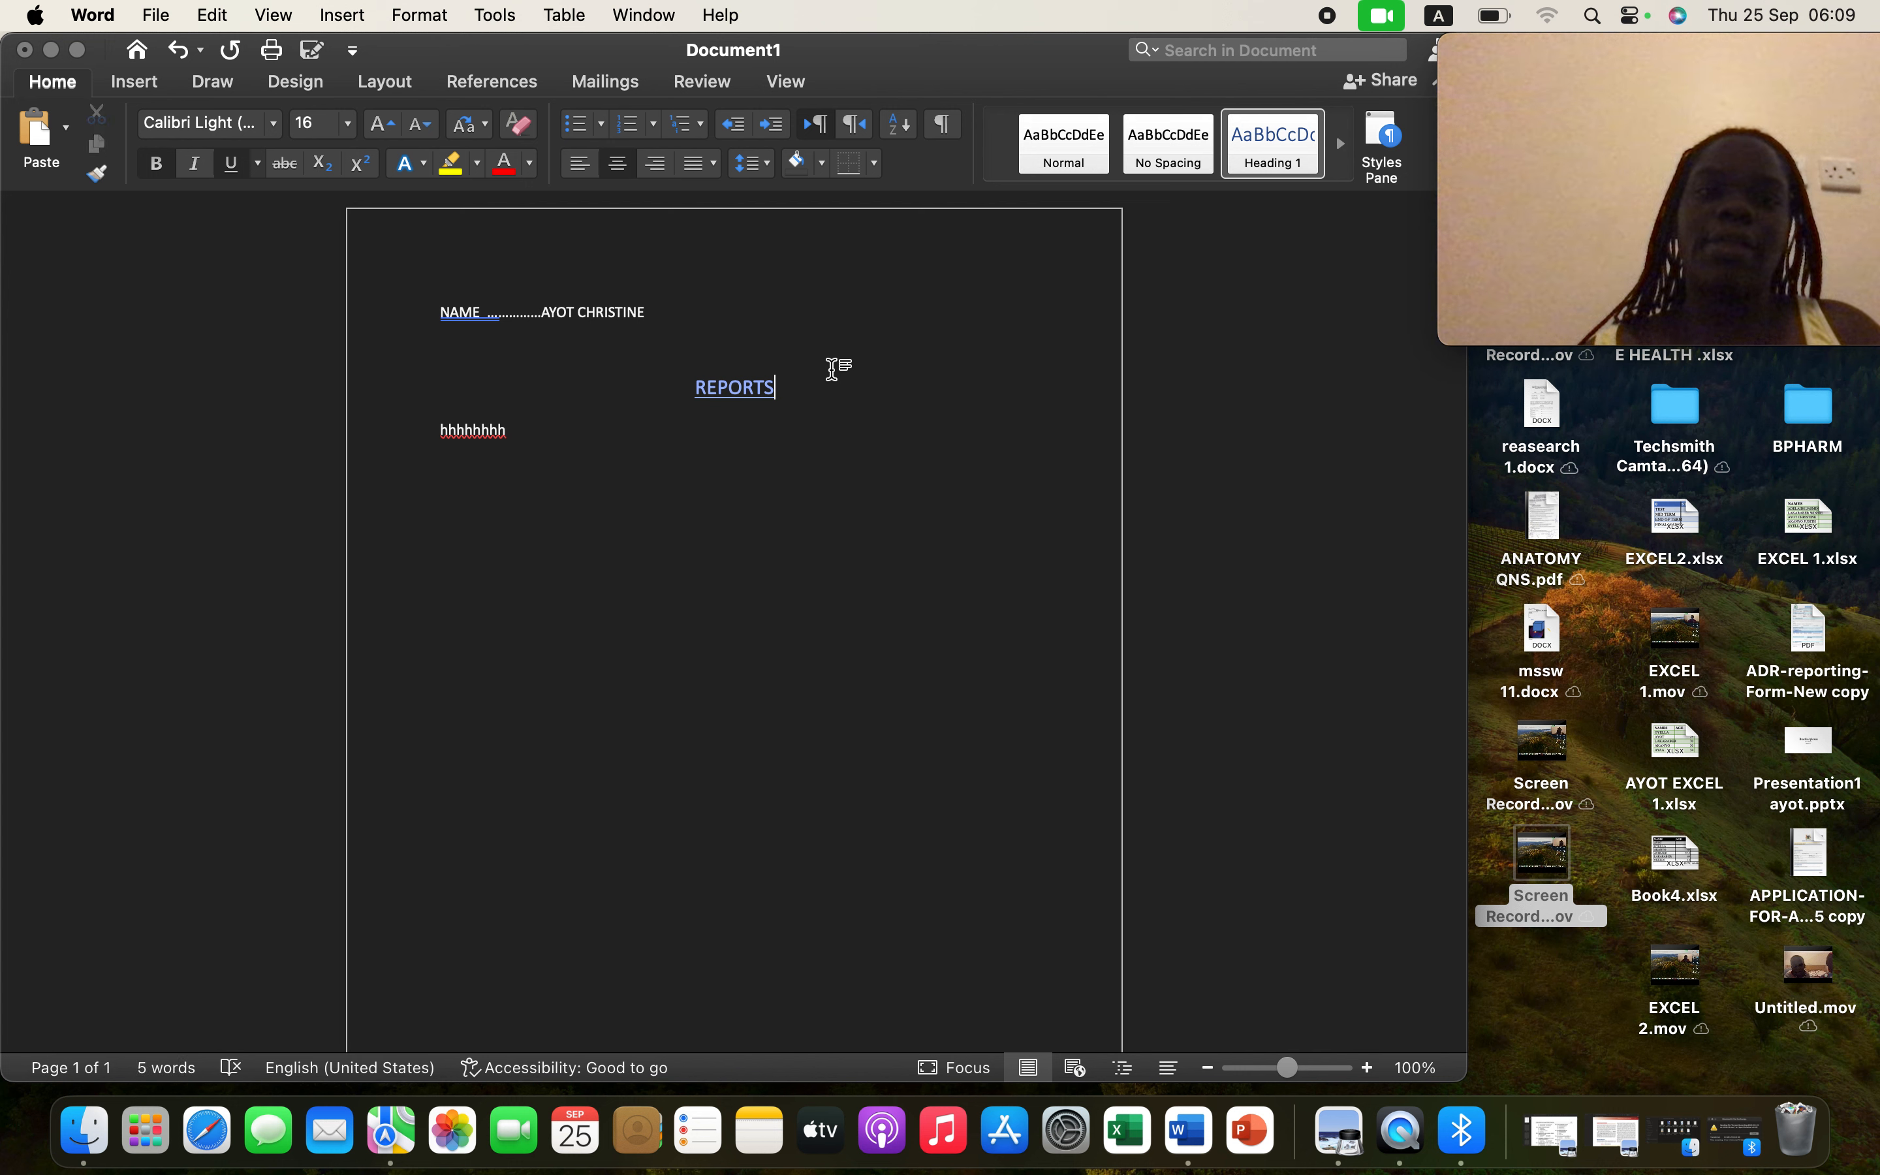
pyautogui.click(559, 447)
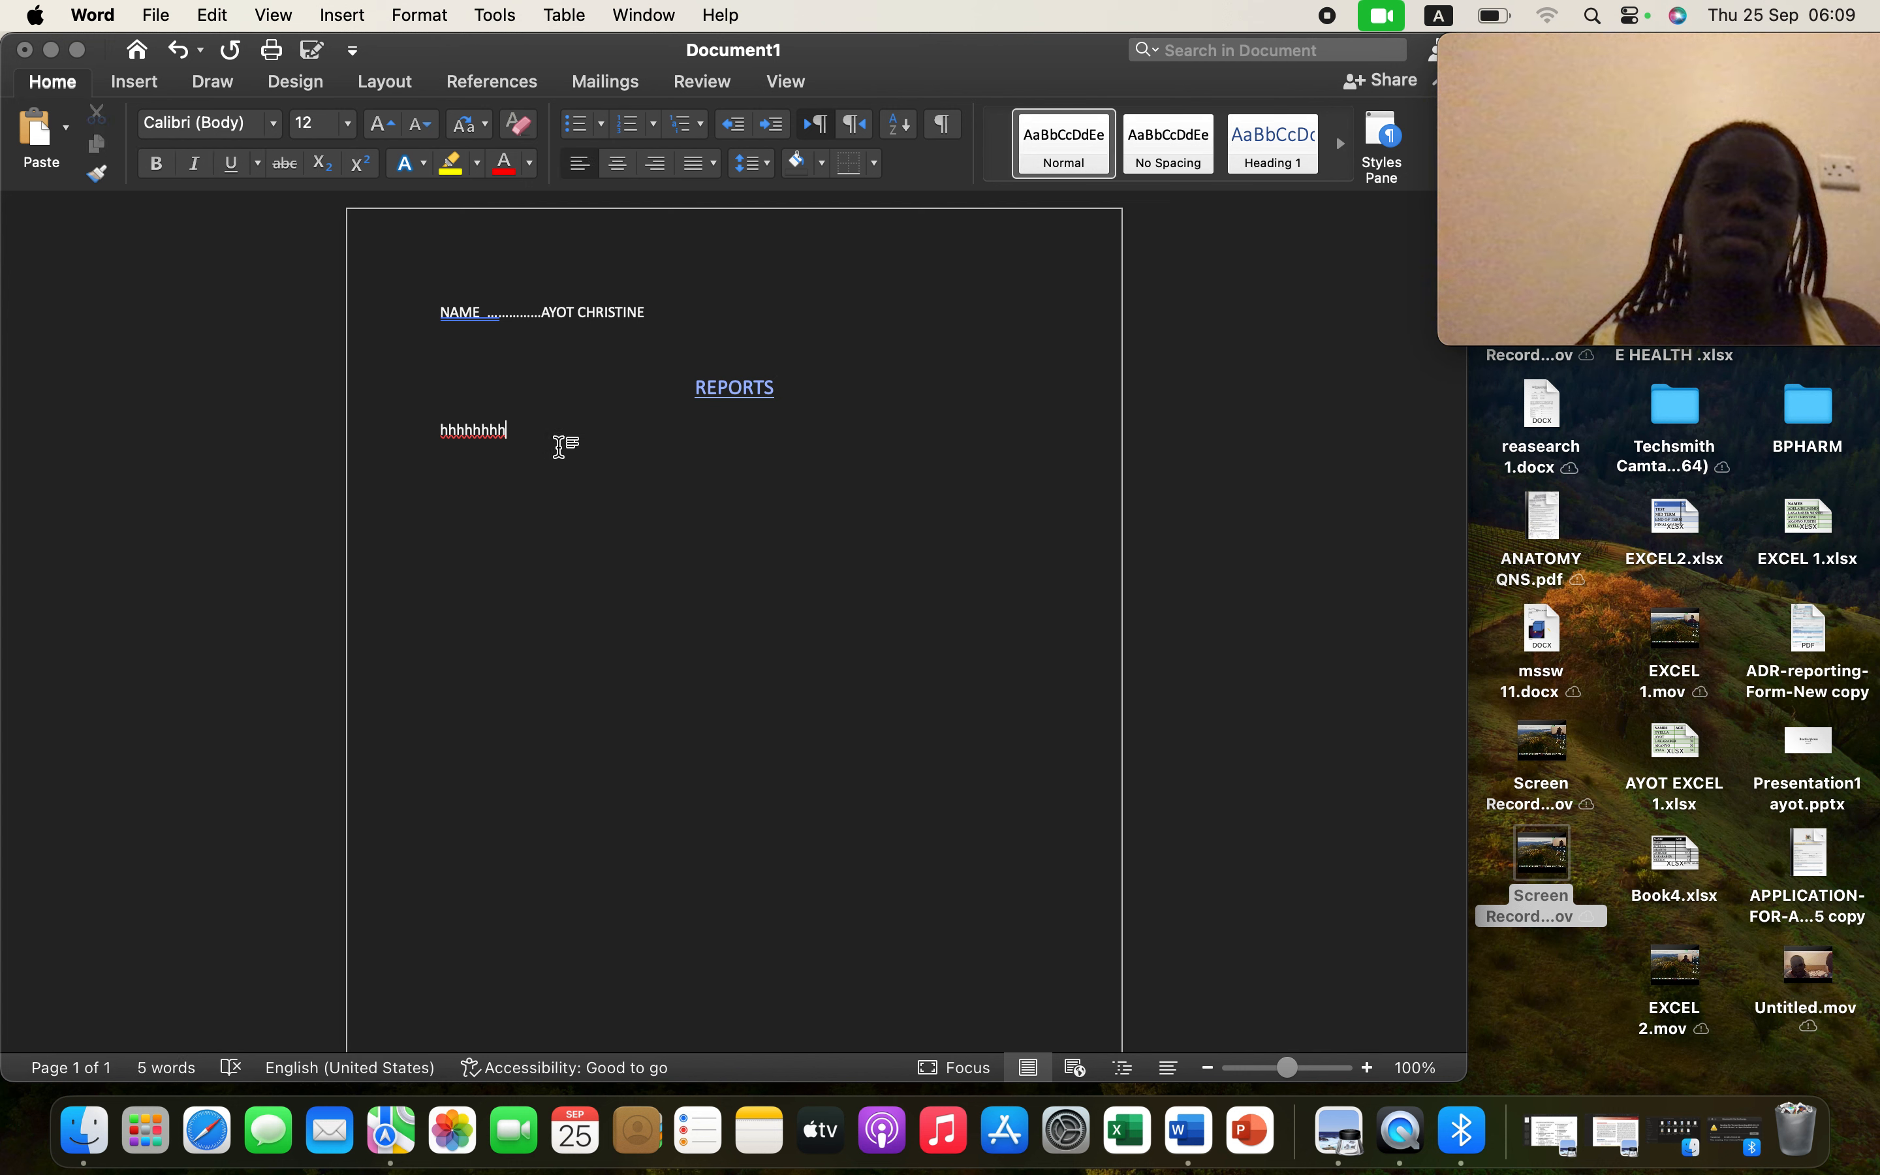
# - Append 'hghjiehhehue', add lines 'fdgddh', 'gfgdj' and 'dhdh', then several blank lines
pyautogui.write('hghjiehhehue')
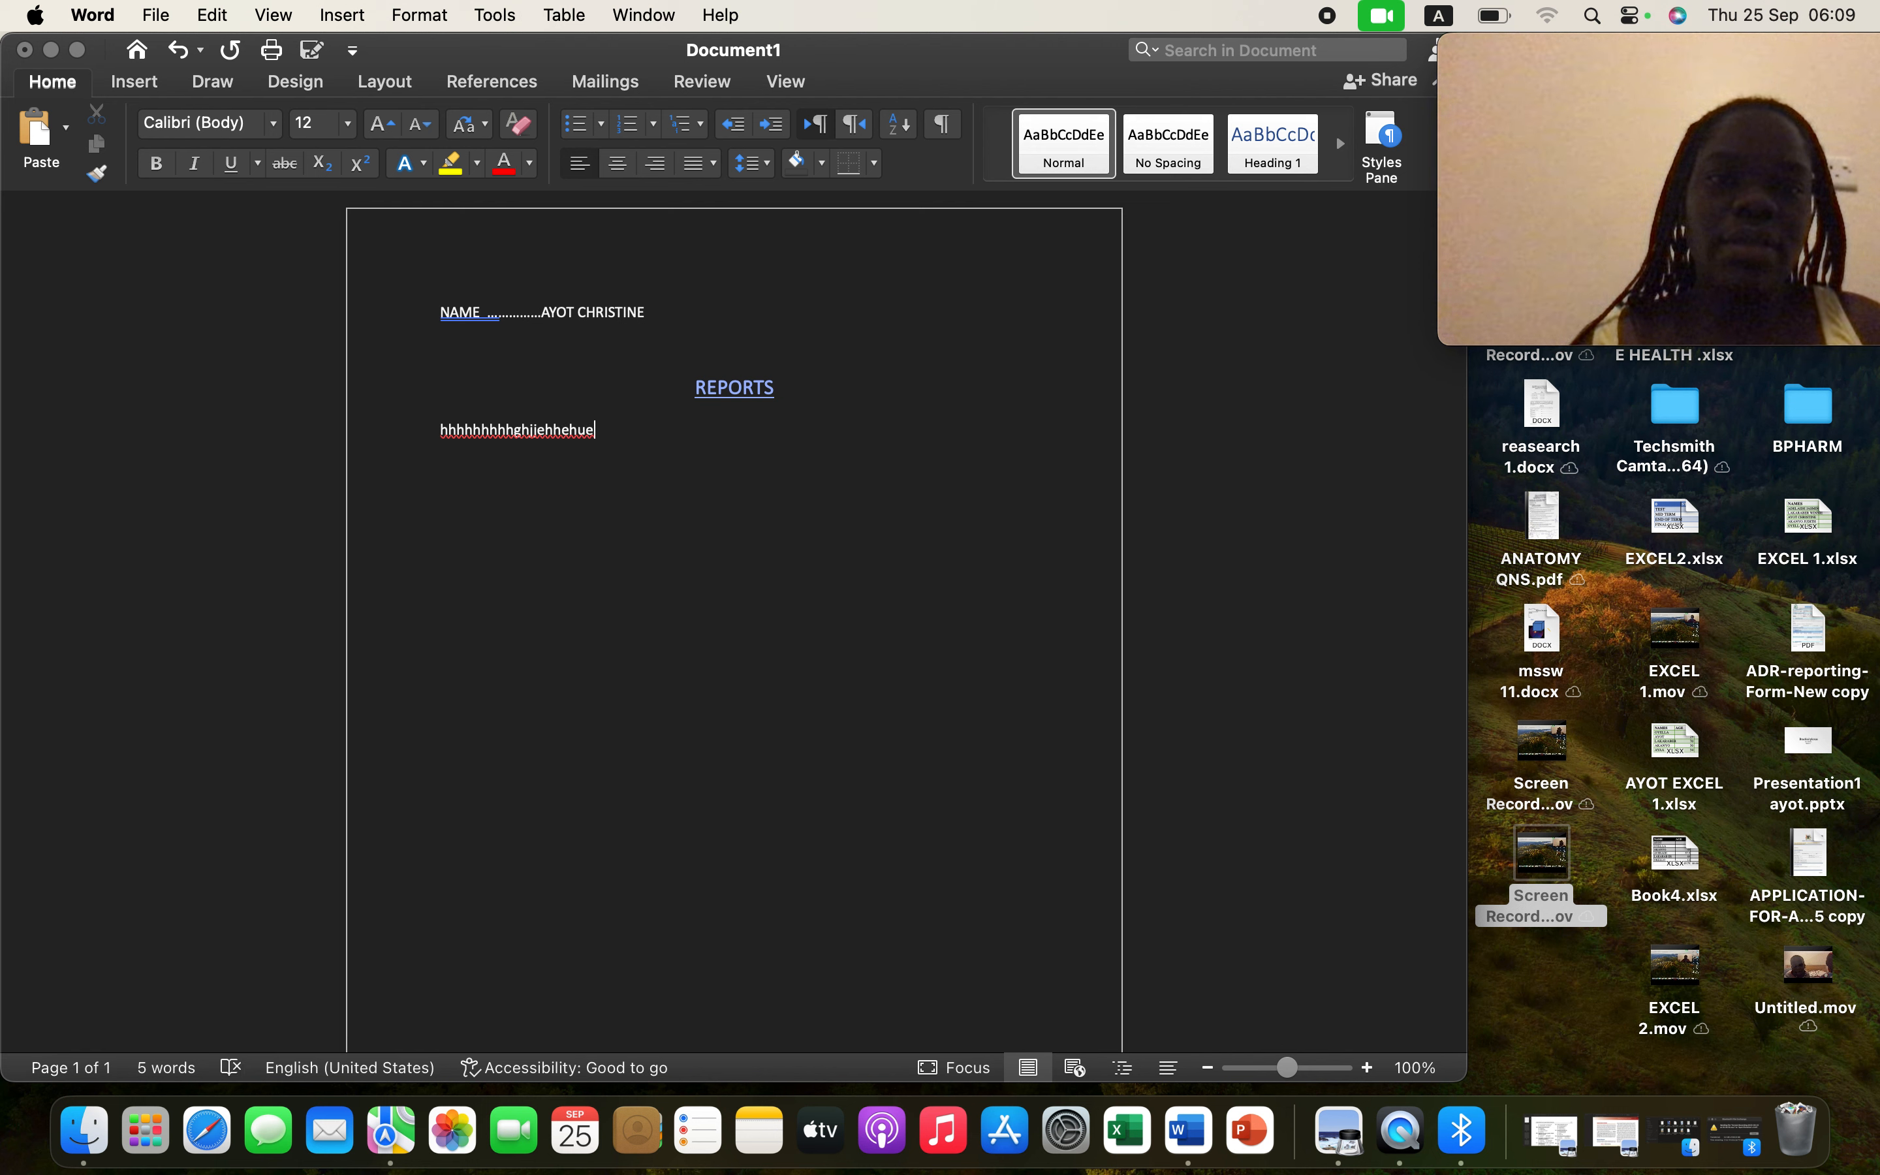
pyautogui.press('Return')
pyautogui.write('fdgddh')
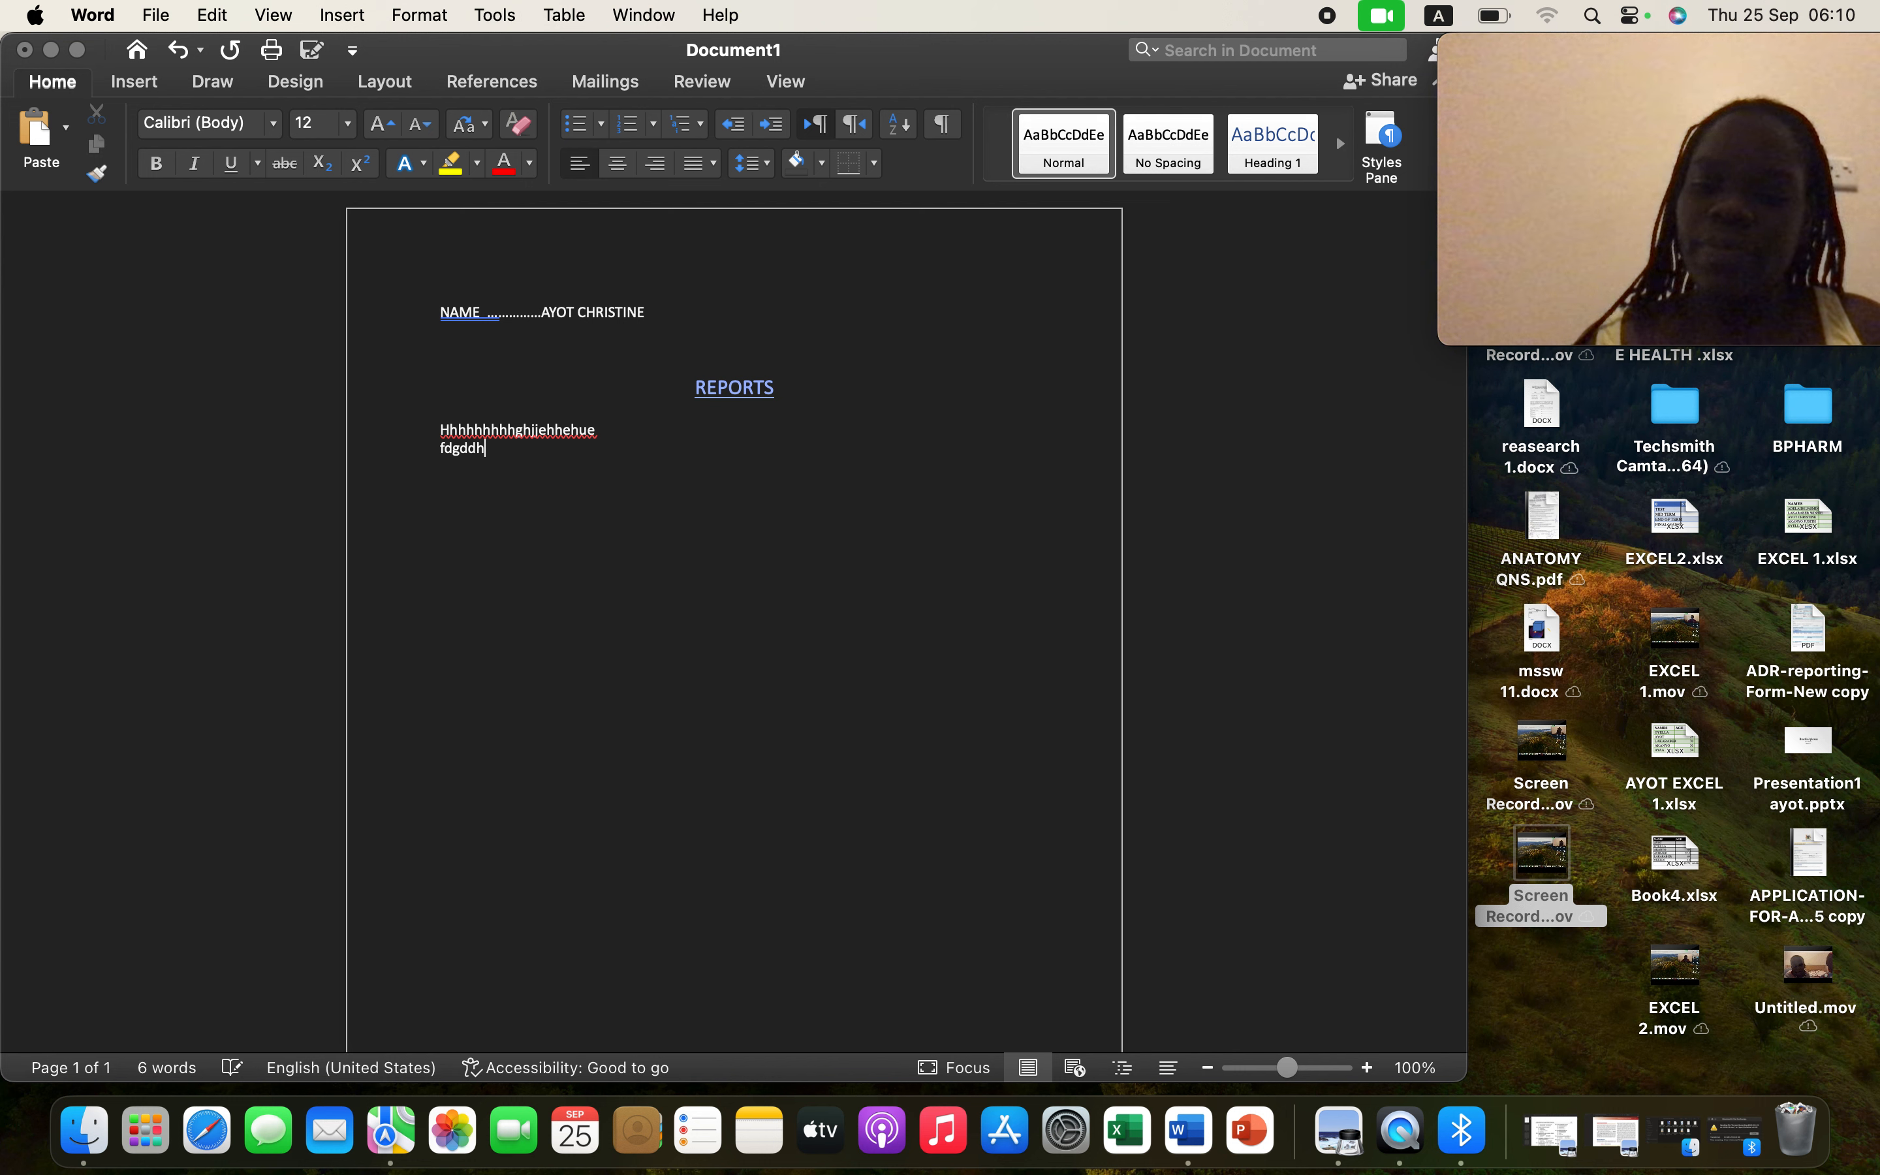
pyautogui.press('Return')
pyautogui.write('gfg')
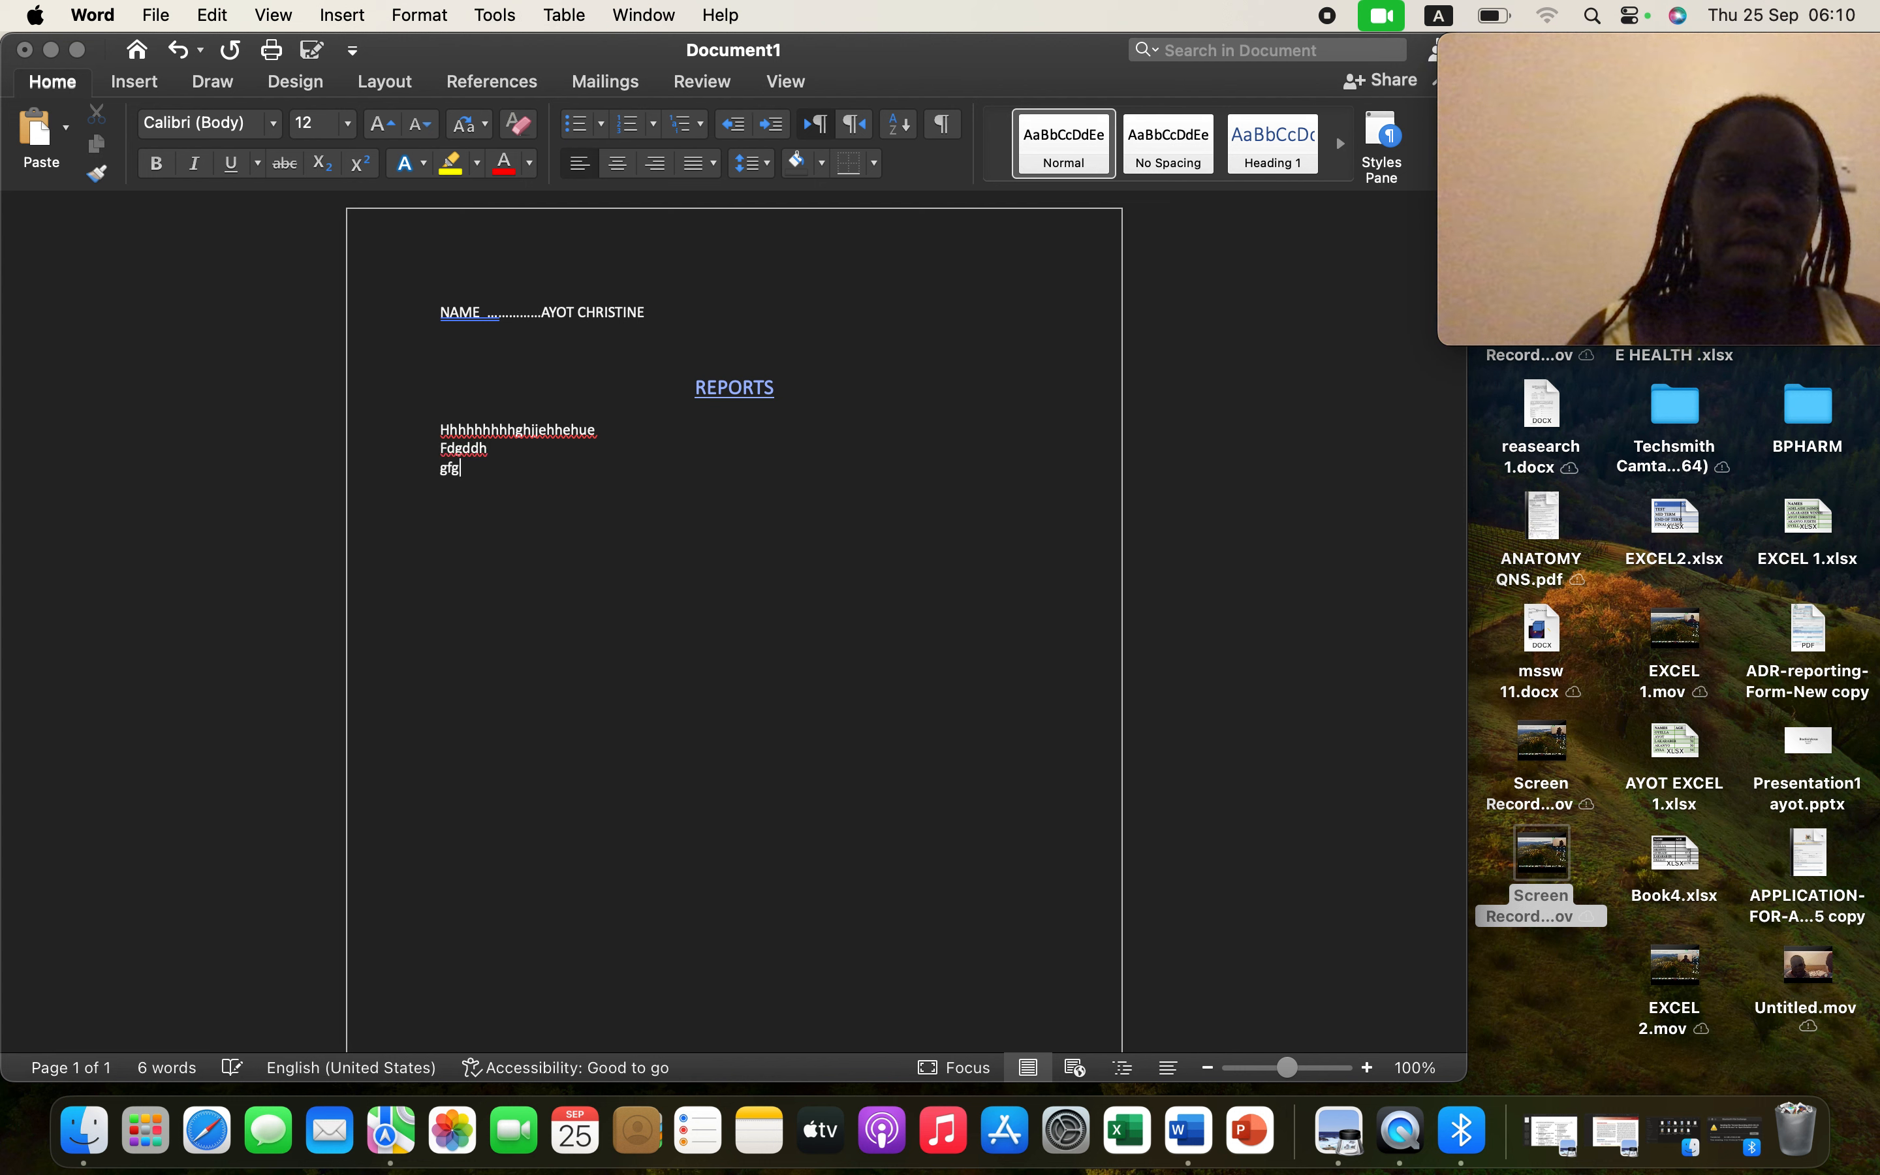
pyautogui.write('dj')
pyautogui.press('Return')
pyautogui.write('dhdh')
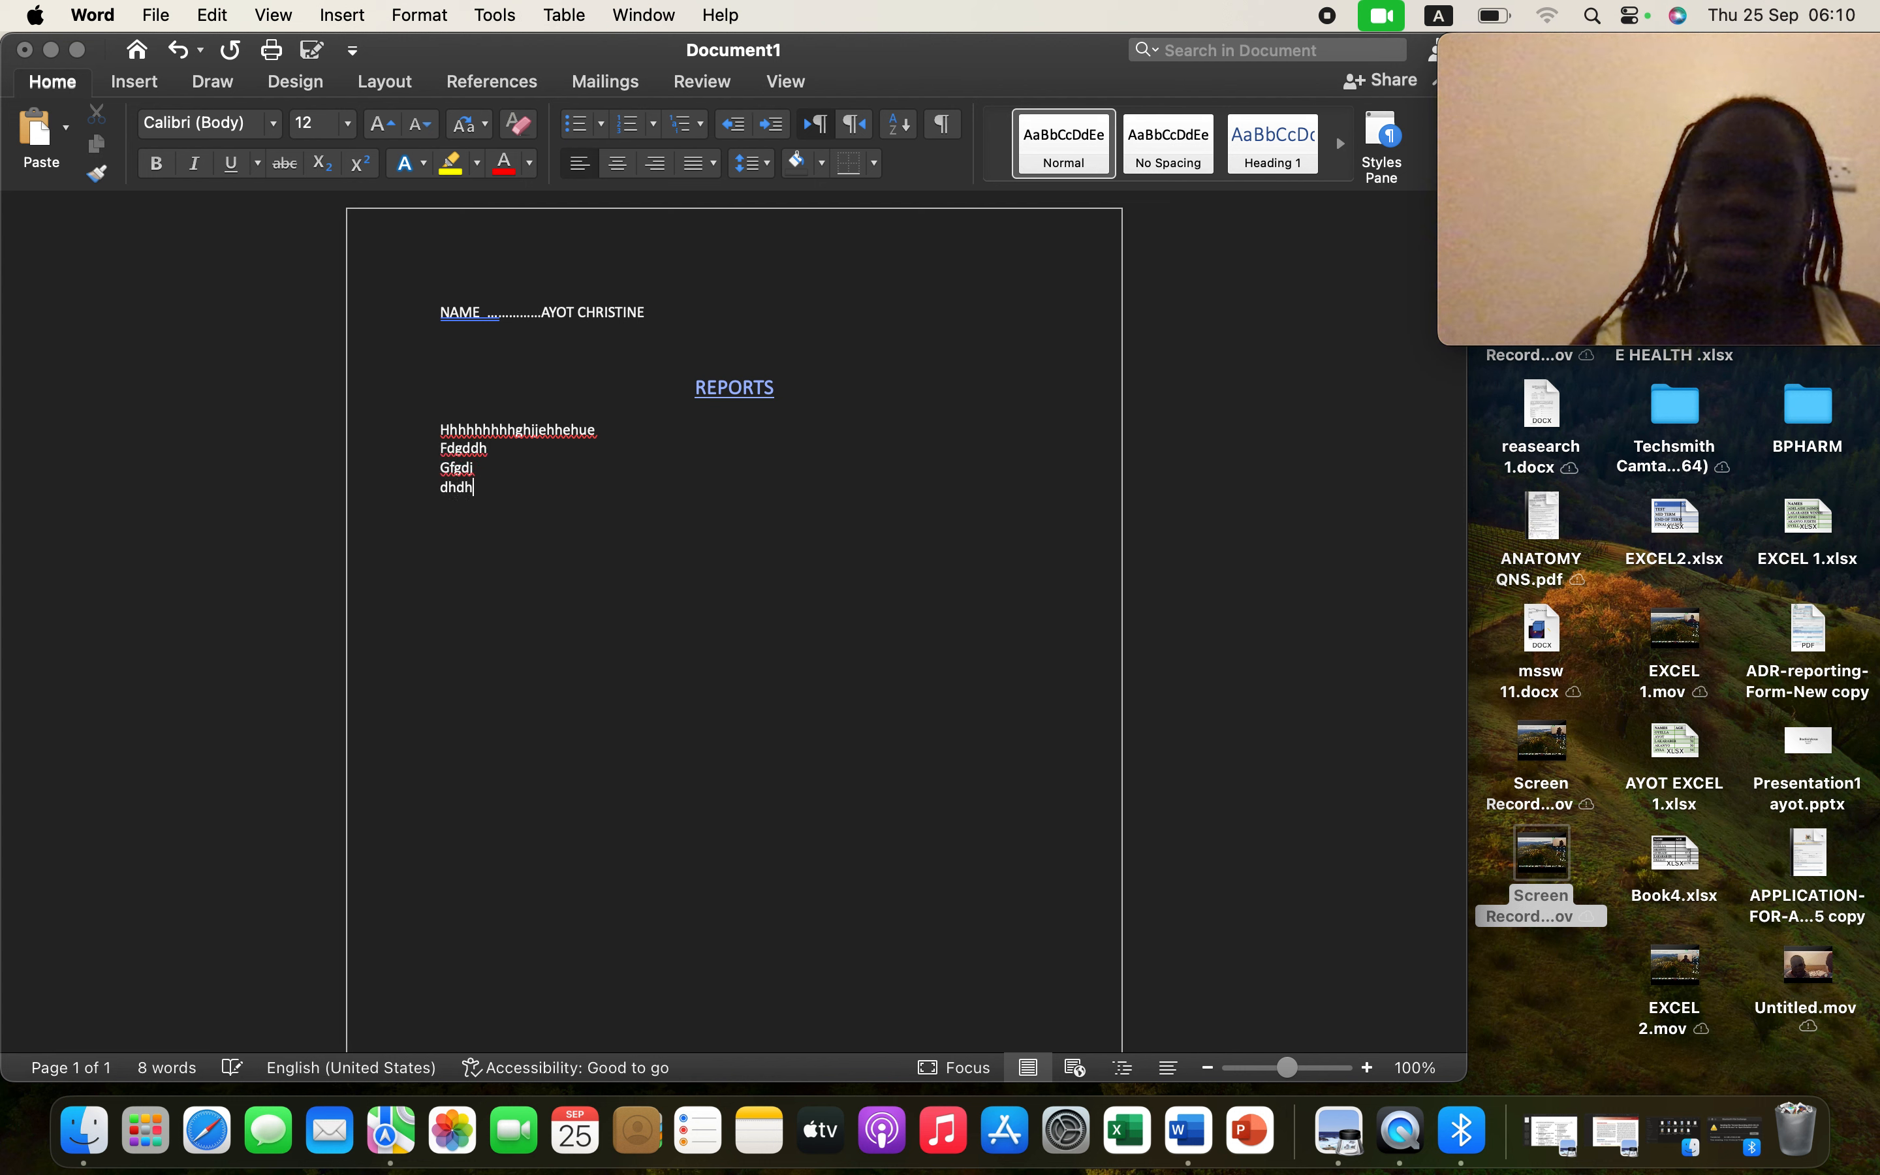
pyautogui.press('Return')
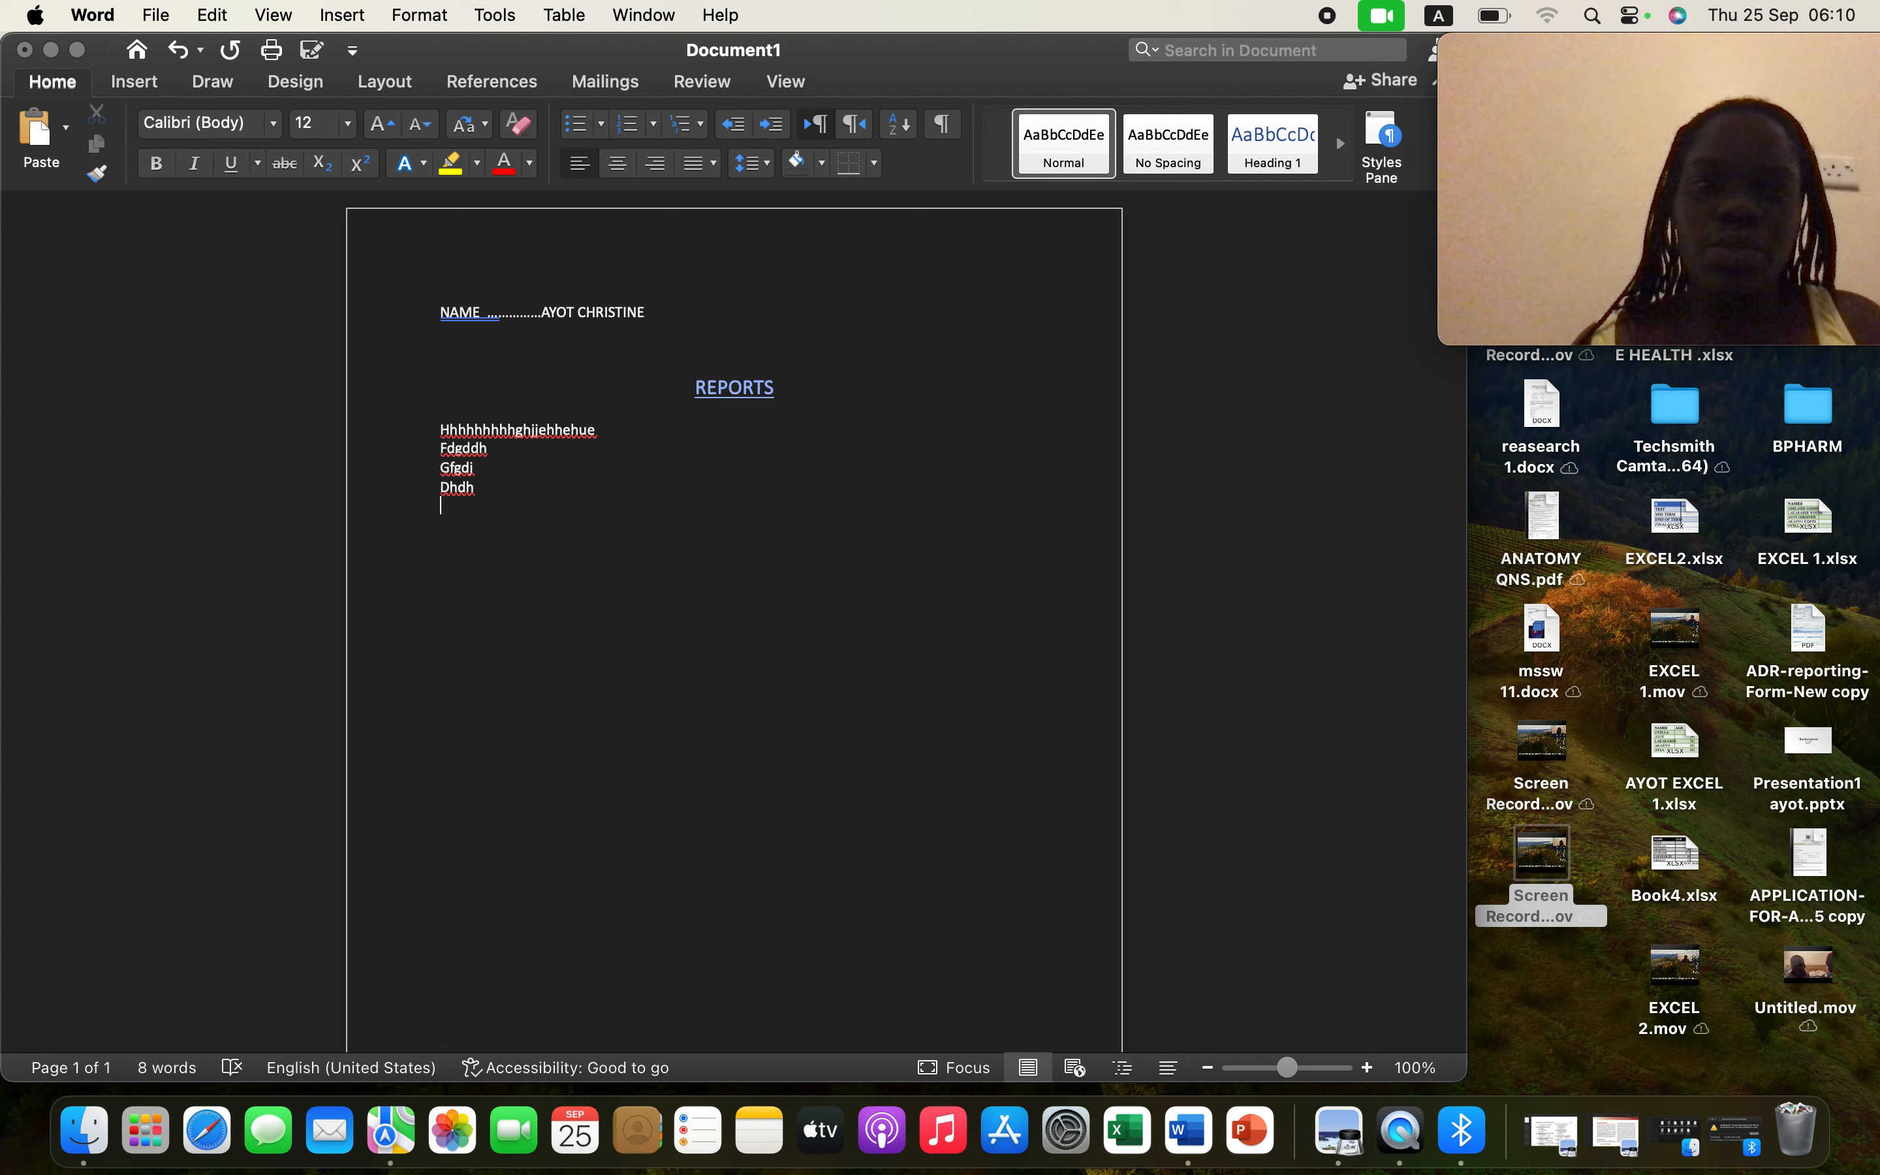
pyautogui.press('Return')
pyautogui.press('Return')
pyautogui.press('Return')
pyautogui.press('Return')
pyautogui.press('Return')
pyautogui.press('Return')
pyautogui.press('Return')
pyautogui.press('Return')
pyautogui.press('Return')
pyautogui.press('Return')
pyautogui.press('Return')
pyautogui.press('Return')
pyautogui.press('Return')
pyautogui.press('Return')
pyautogui.press('Return')
pyautogui.press('Return')
pyautogui.press('Return')
pyautogui.press('Return')
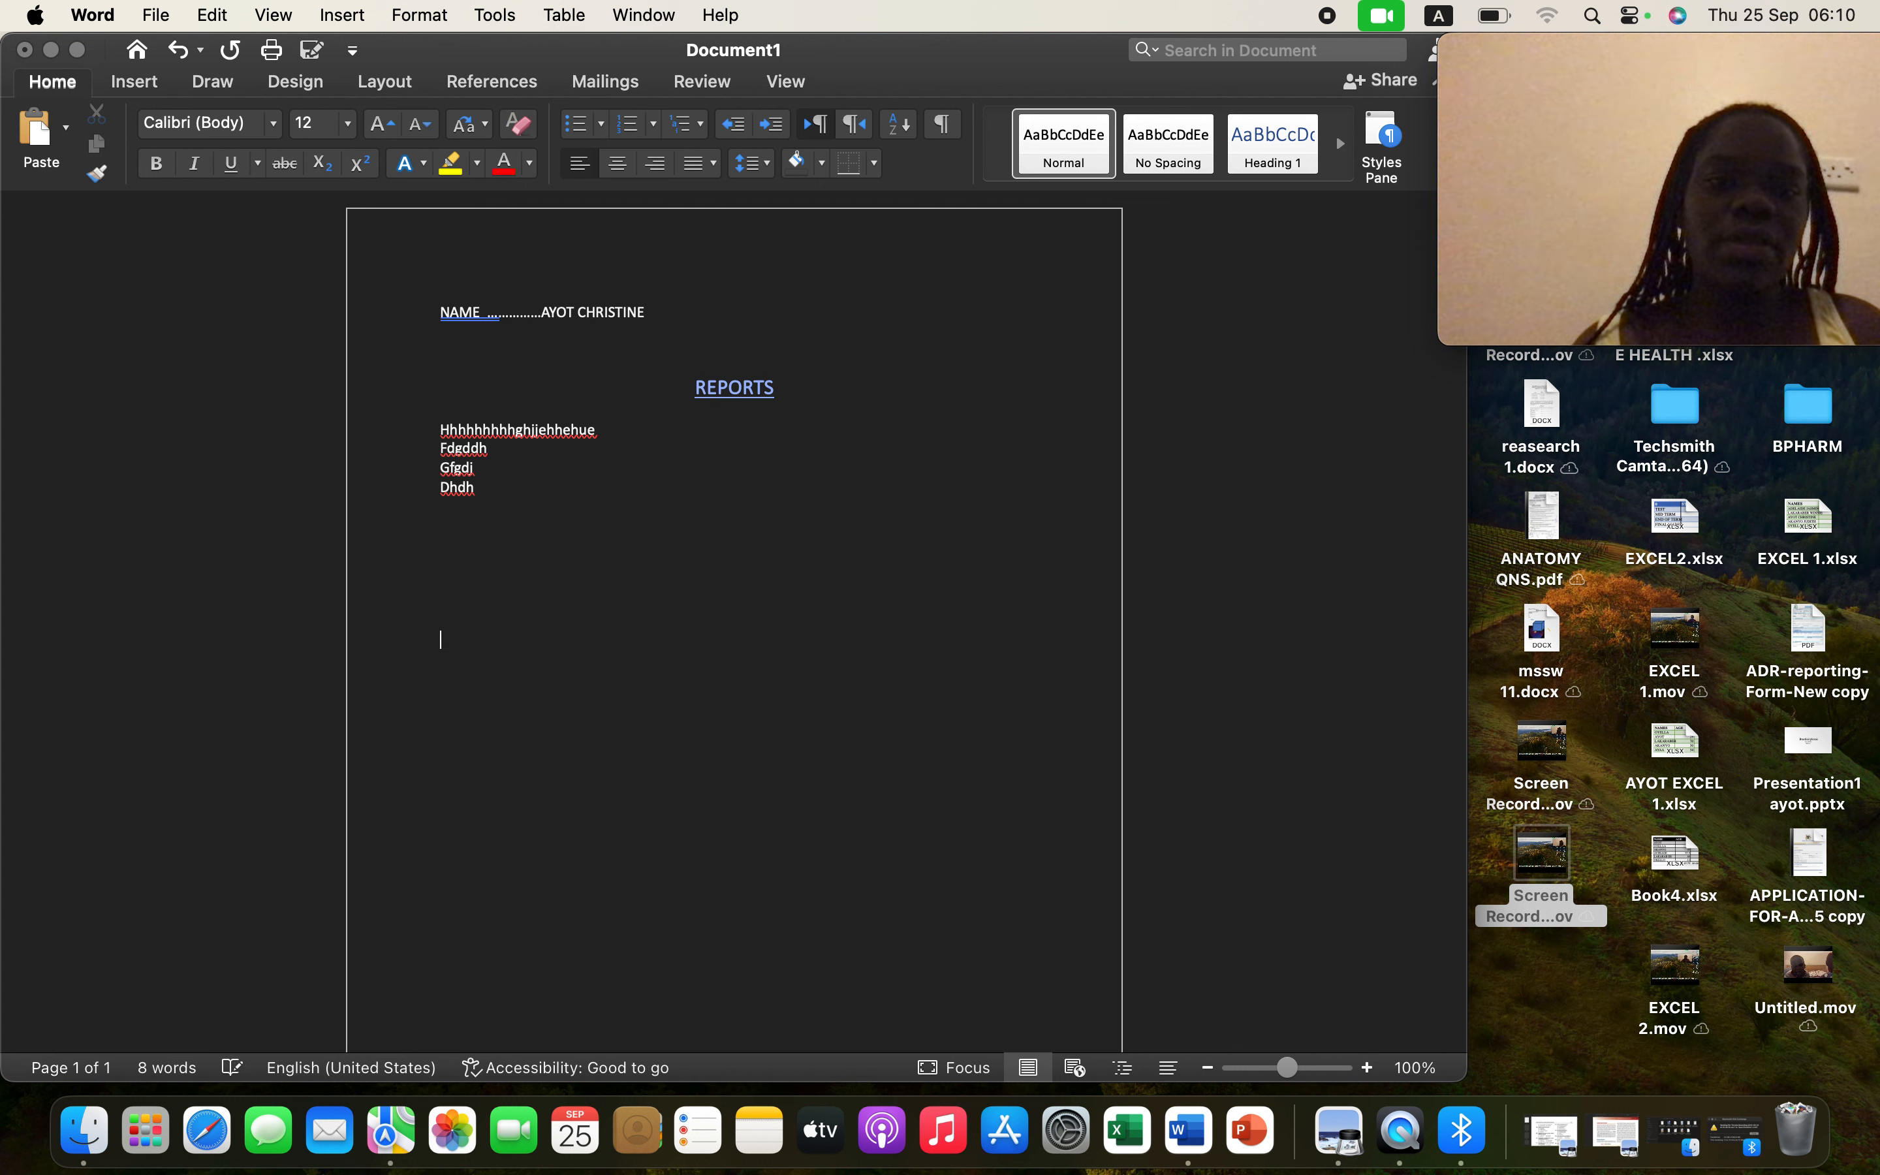
pyautogui.press('Return')
pyautogui.press('Return')
pyautogui.press('Return')
pyautogui.press('Return')
pyautogui.press('Return')
pyautogui.press('Return')
pyautogui.press('Return')
pyautogui.press('Return')
pyautogui.press('Return')
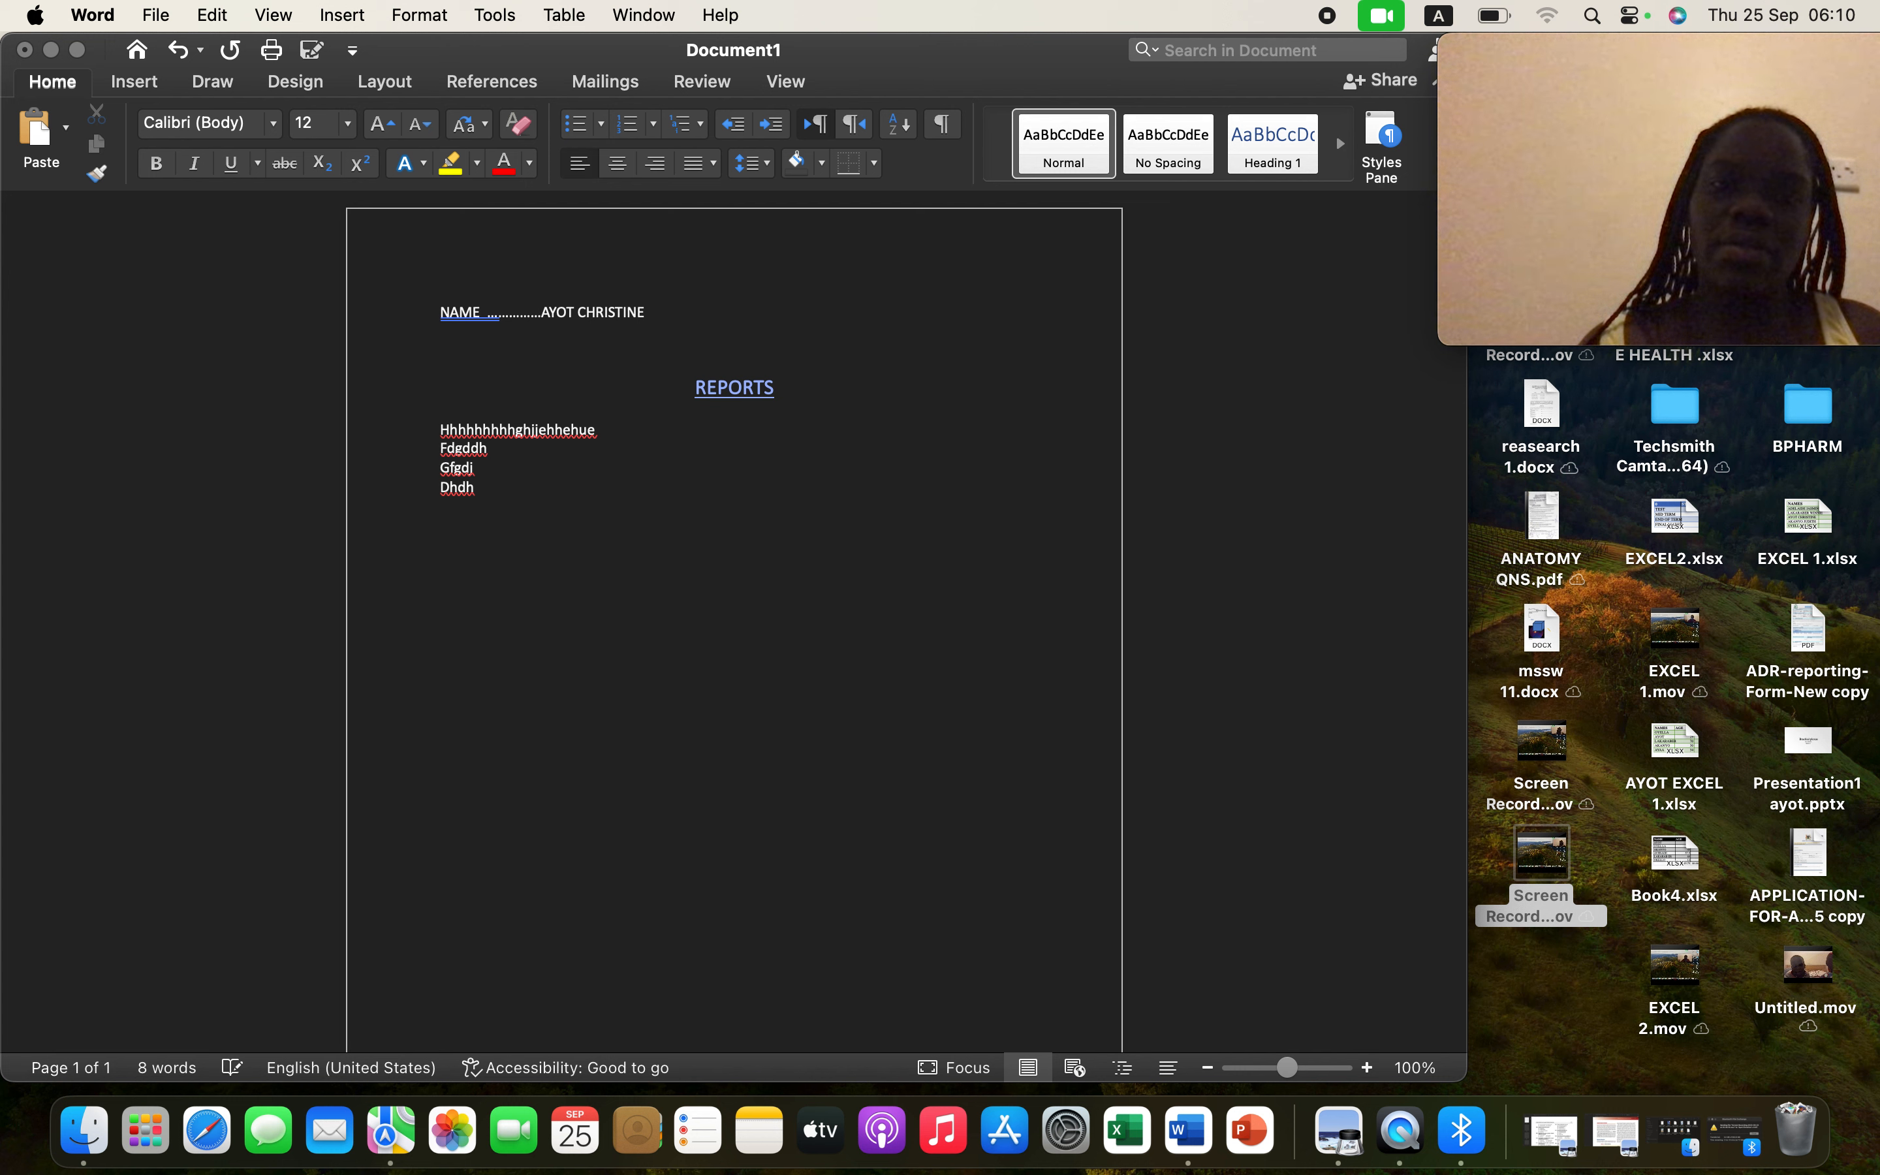
# - Extend to page 3, type 'gdhdjfkfjdwhdjsdddsd' at its top, and return the caret to page 2
pyautogui.press('Return')
pyautogui.press('Return')
pyautogui.press('Return')
pyautogui.press('Return')
pyautogui.press('Return')
pyautogui.press('Return')
pyautogui.press('Return')
pyautogui.press('Return')
pyautogui.press('Return')
pyautogui.press('Return')
pyautogui.press('Return')
pyautogui.press('Return')
pyautogui.press('Return')
pyautogui.press('Return')
pyautogui.press('Return')
pyautogui.press('Return')
pyautogui.press('Return')
pyautogui.press('Return')
pyautogui.press('Return')
pyautogui.press('Return')
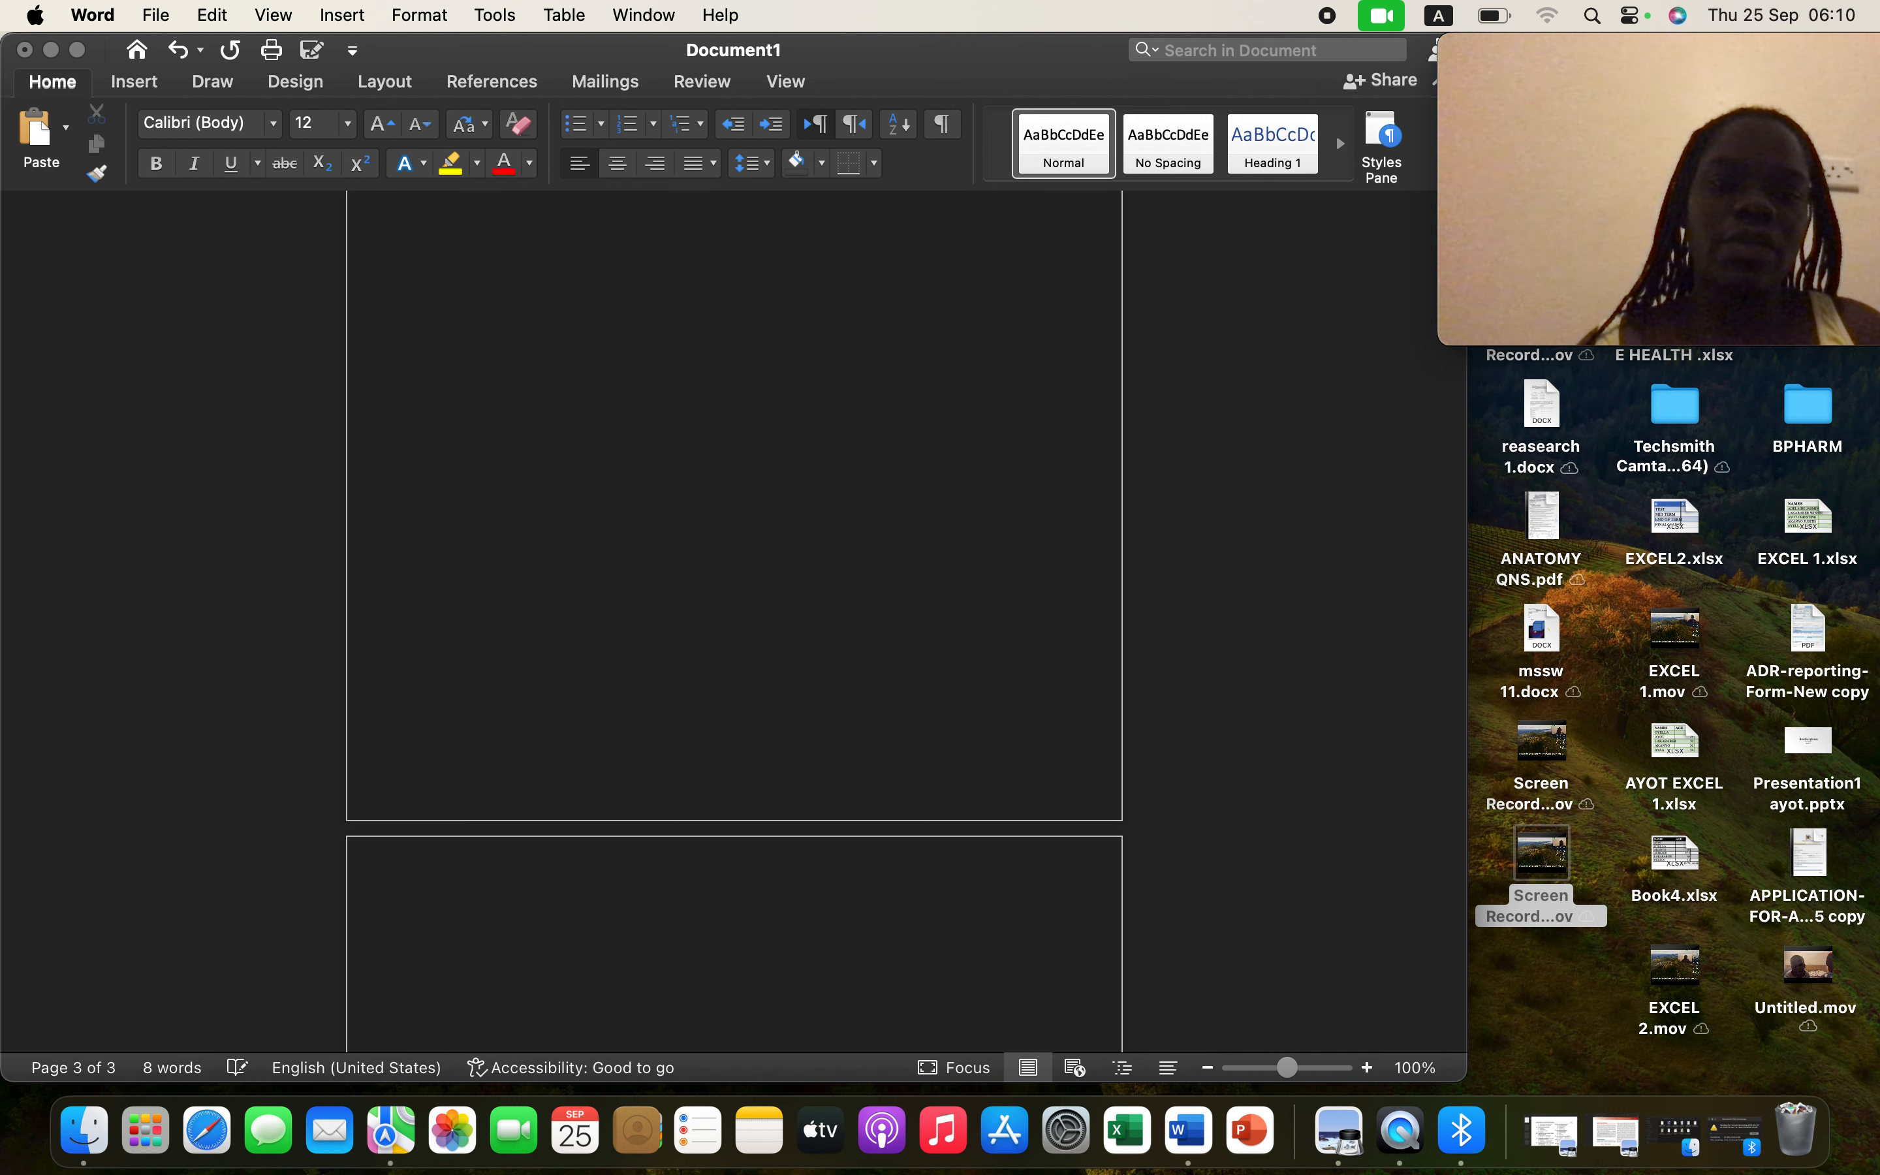
pyautogui.click(485, 973)
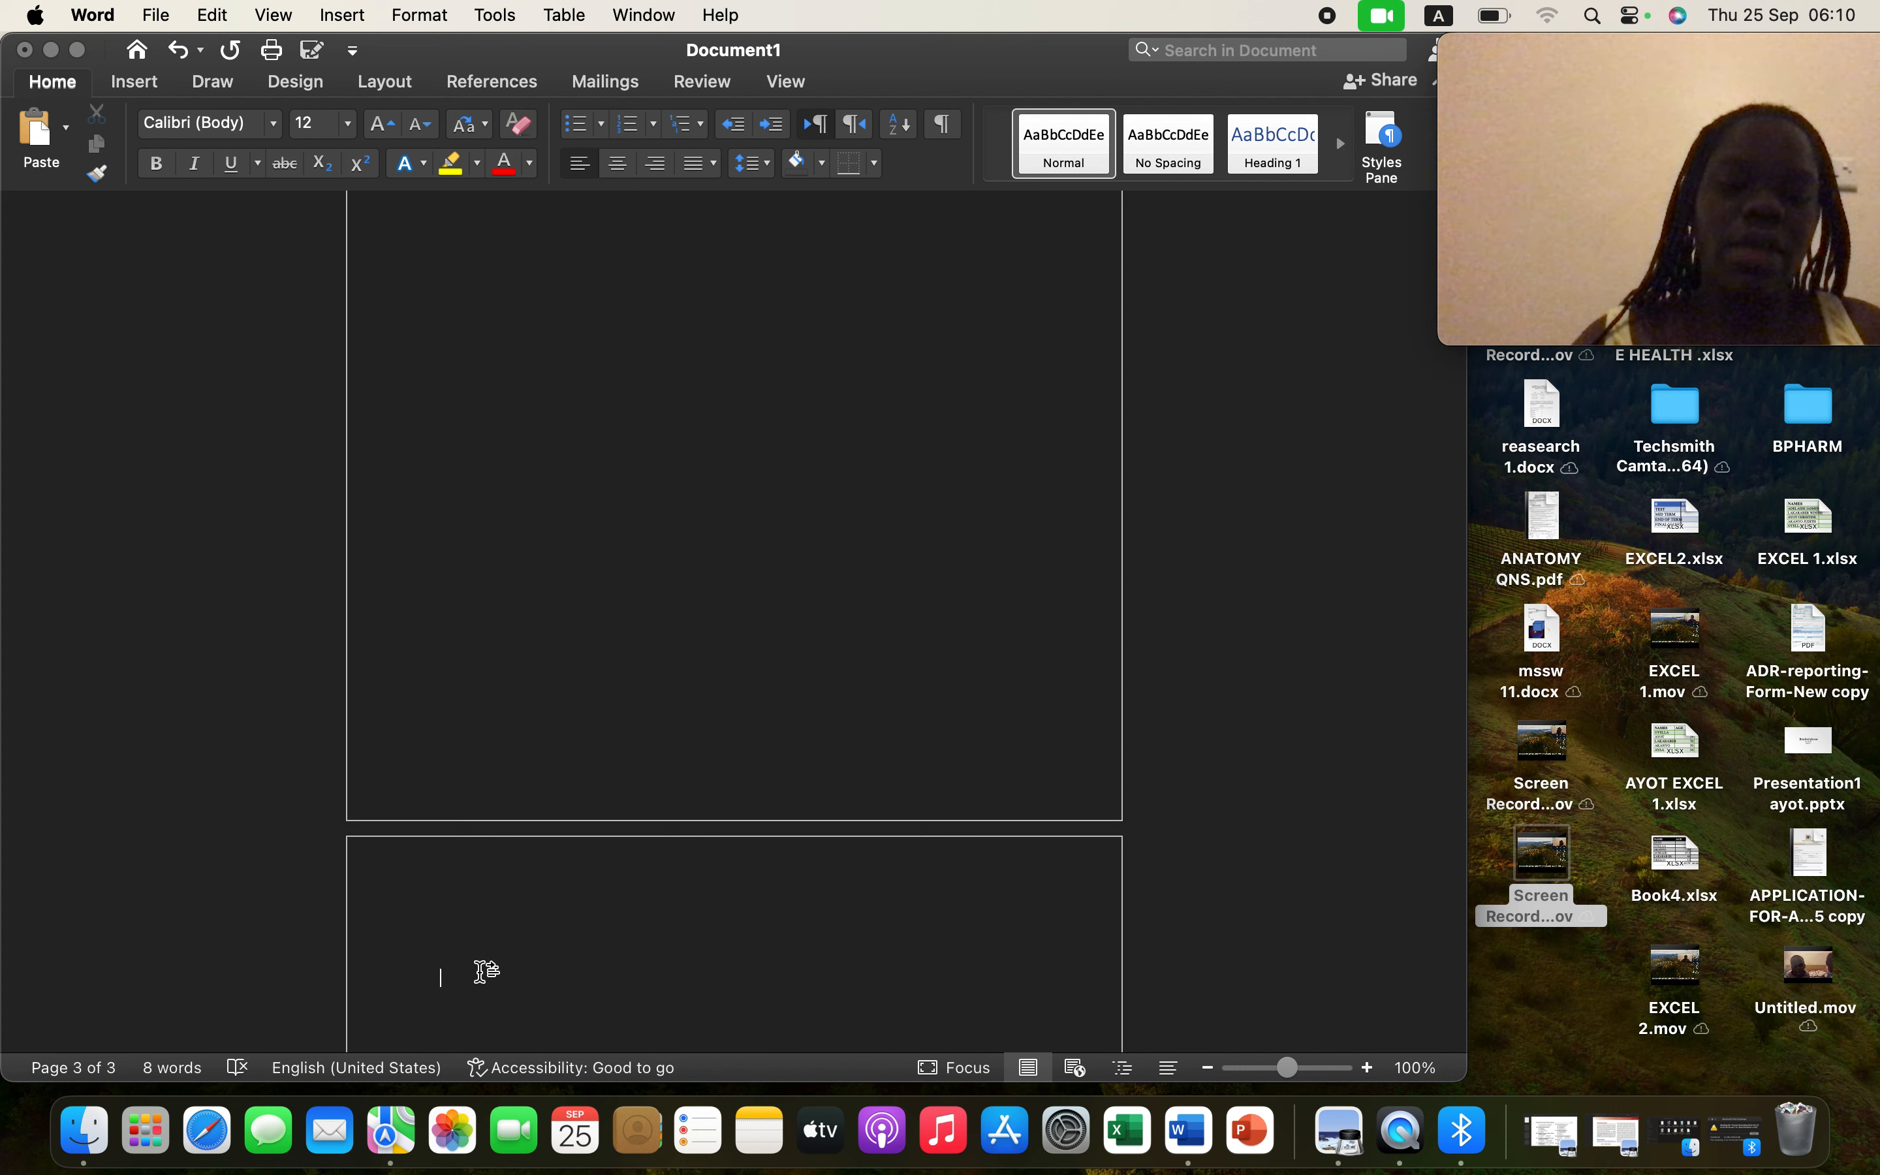
pyautogui.write('gdhdjfkfjdwh')
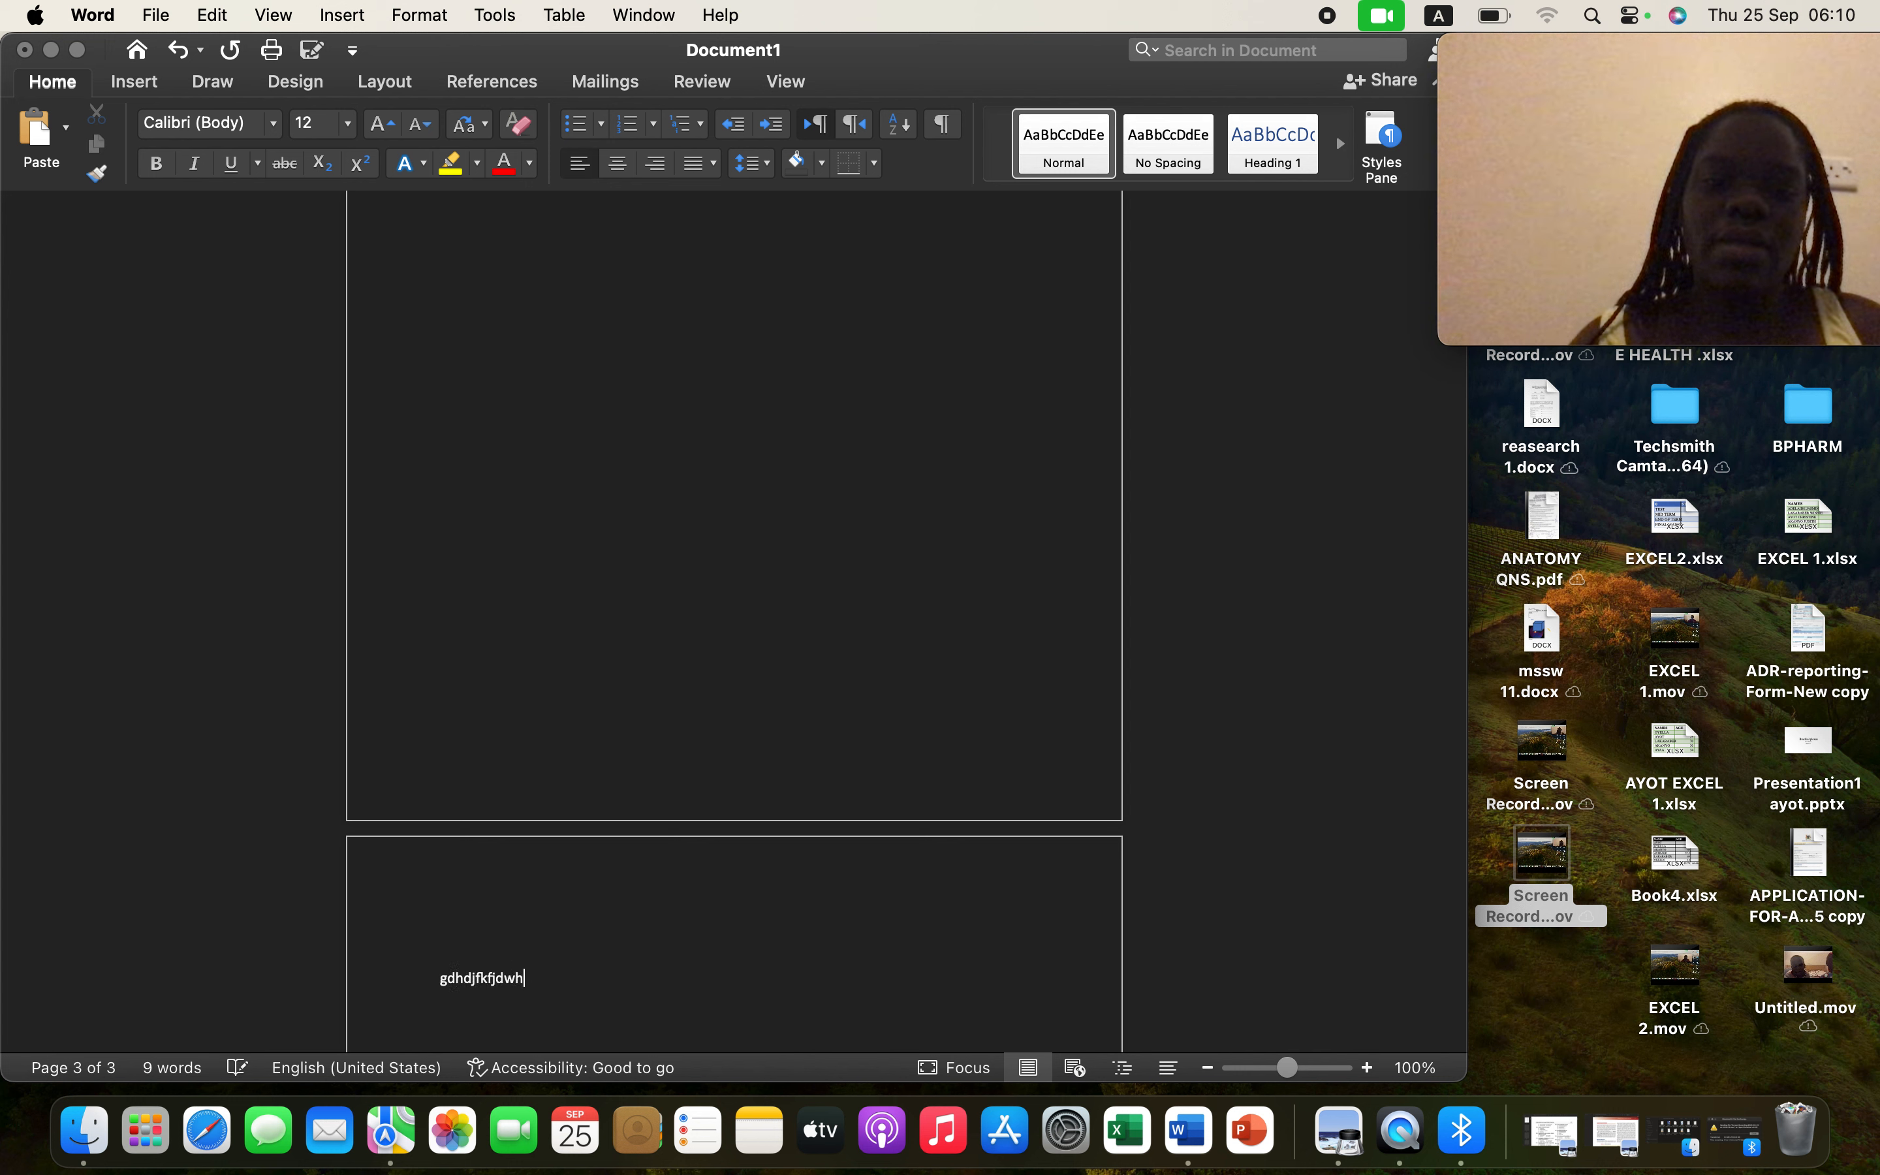
pyautogui.write('djsddds')
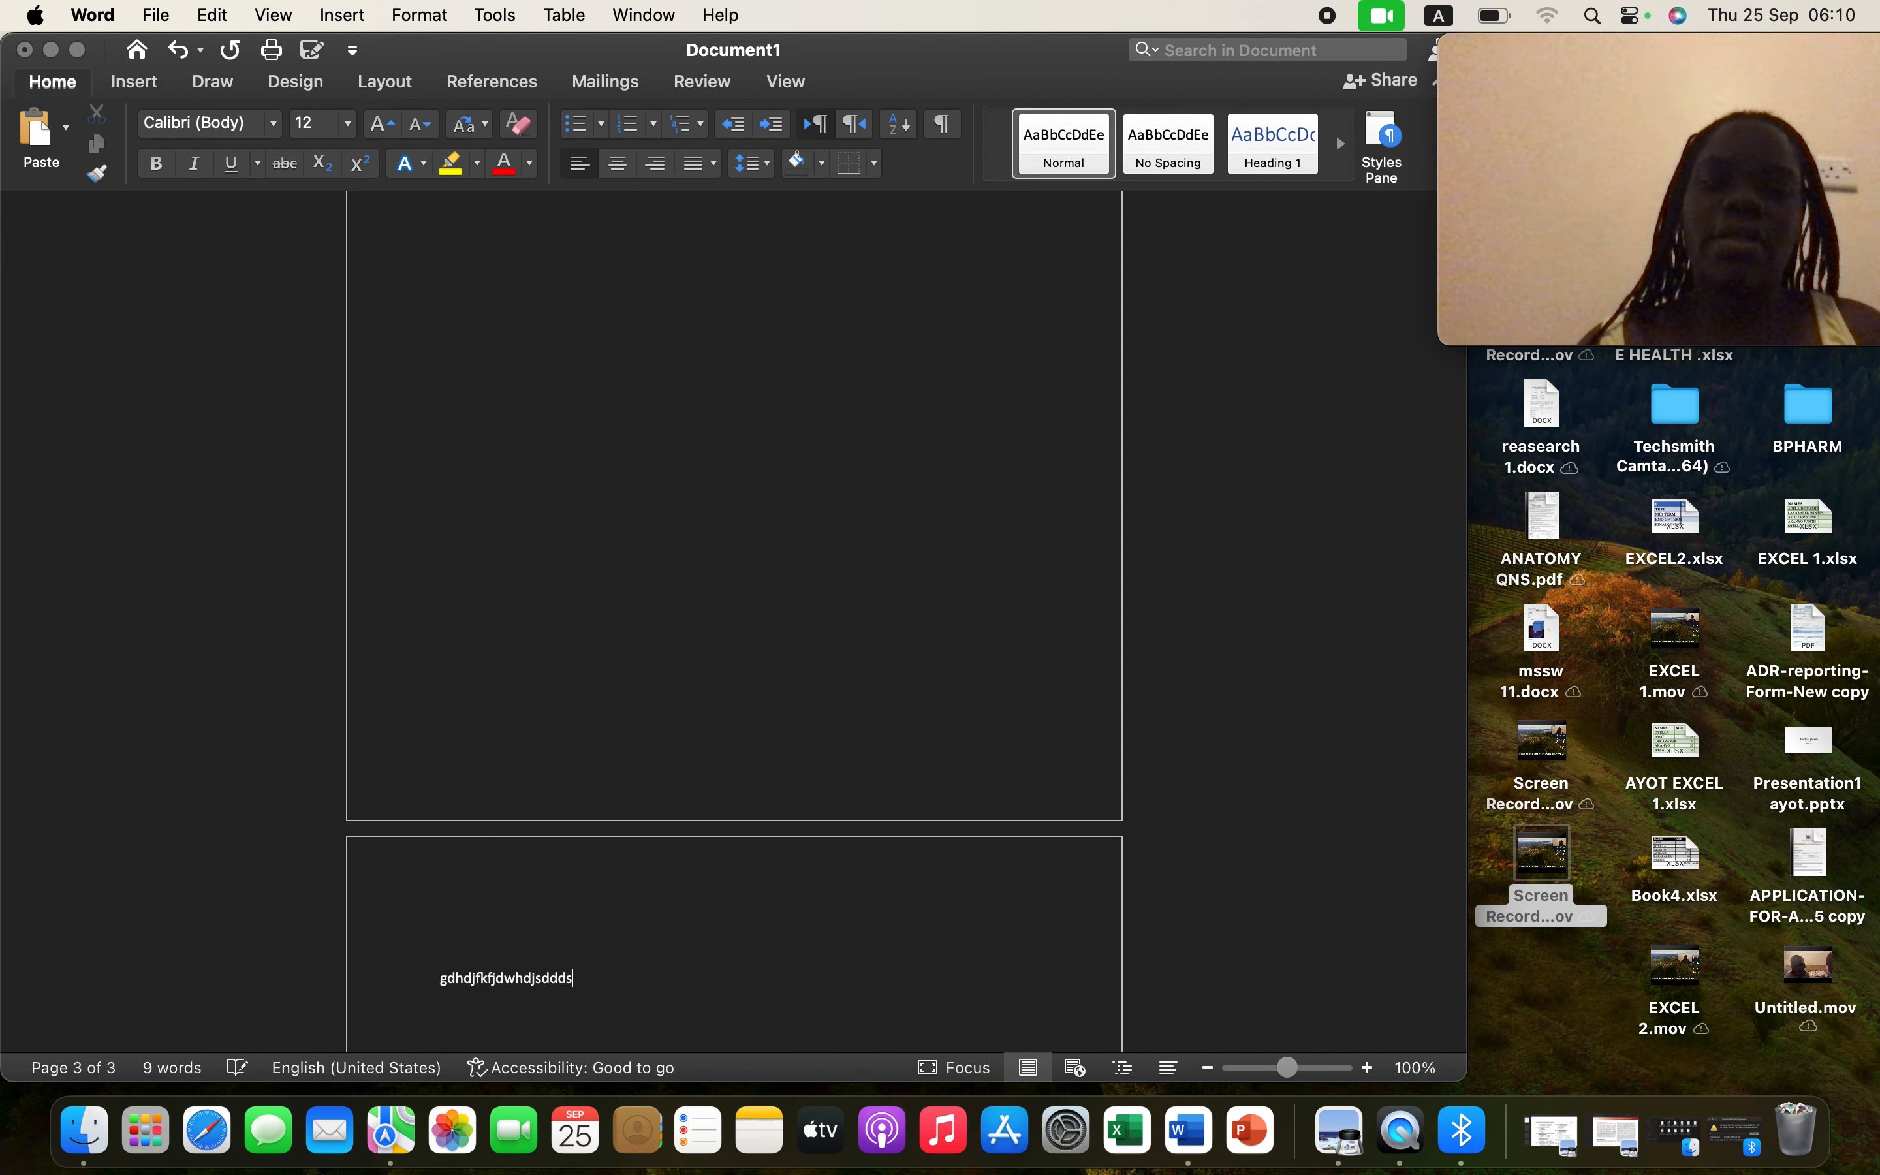
pyautogui.write('d')
pyautogui.click(485, 367)
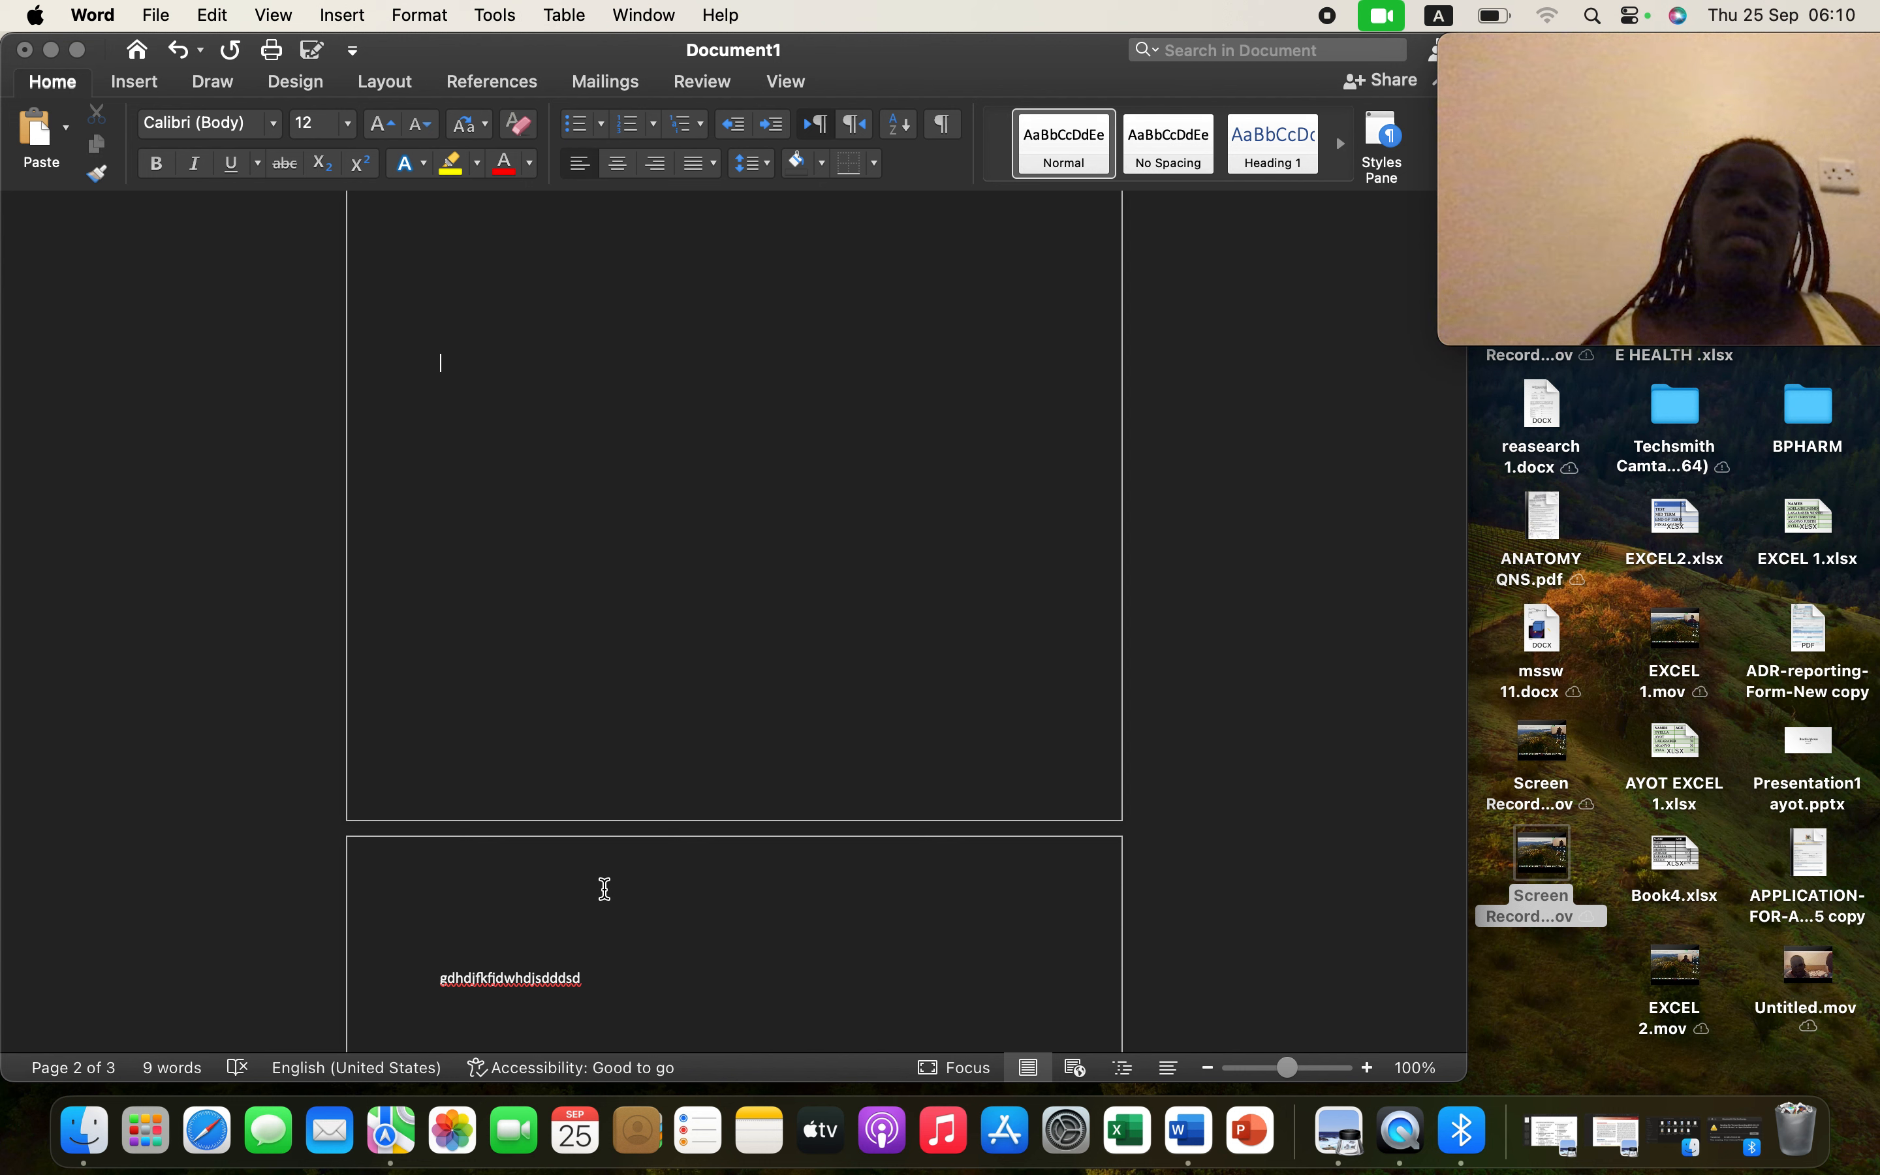
pyautogui.click(507, 720)
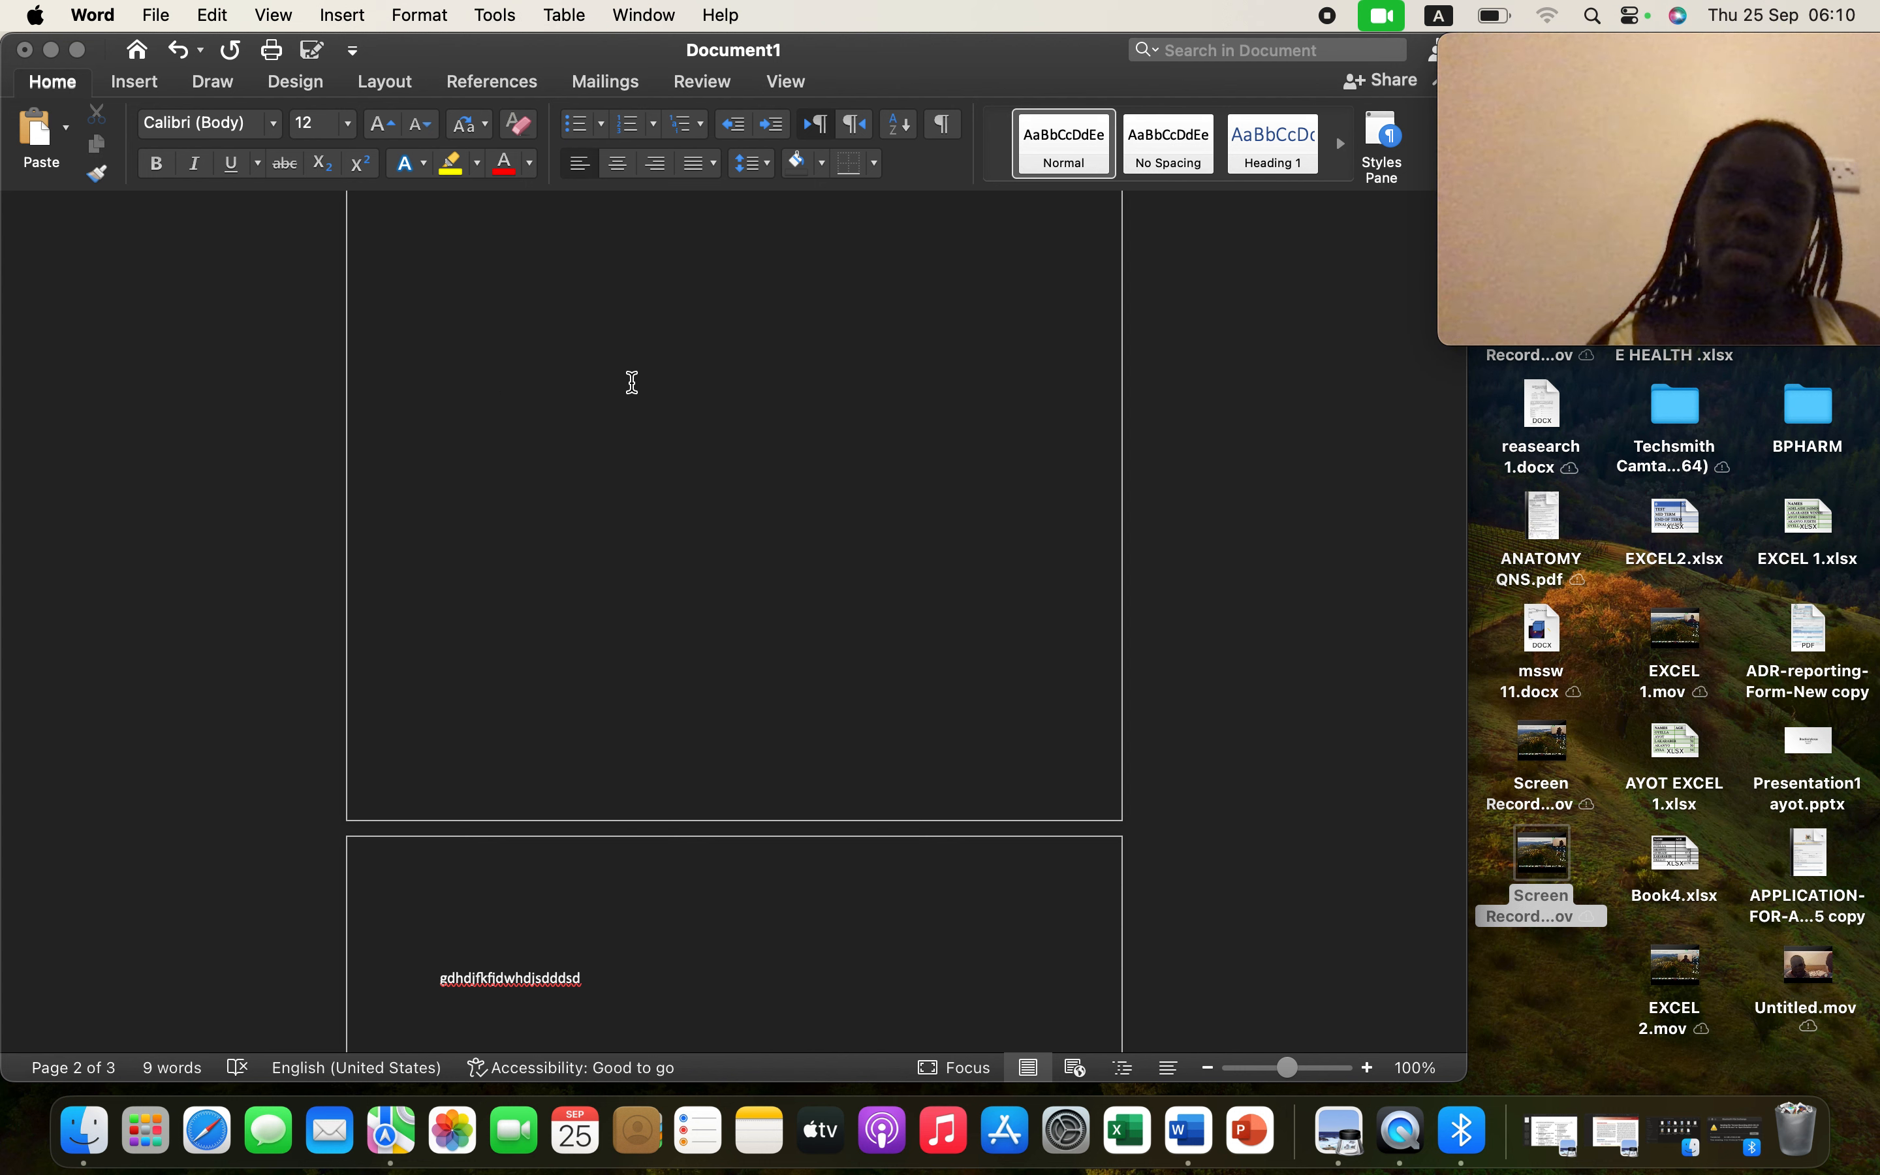
# - Open the insert-picture-from-file dialog, closing the empty photo library on the way
pyautogui.click(135, 82)
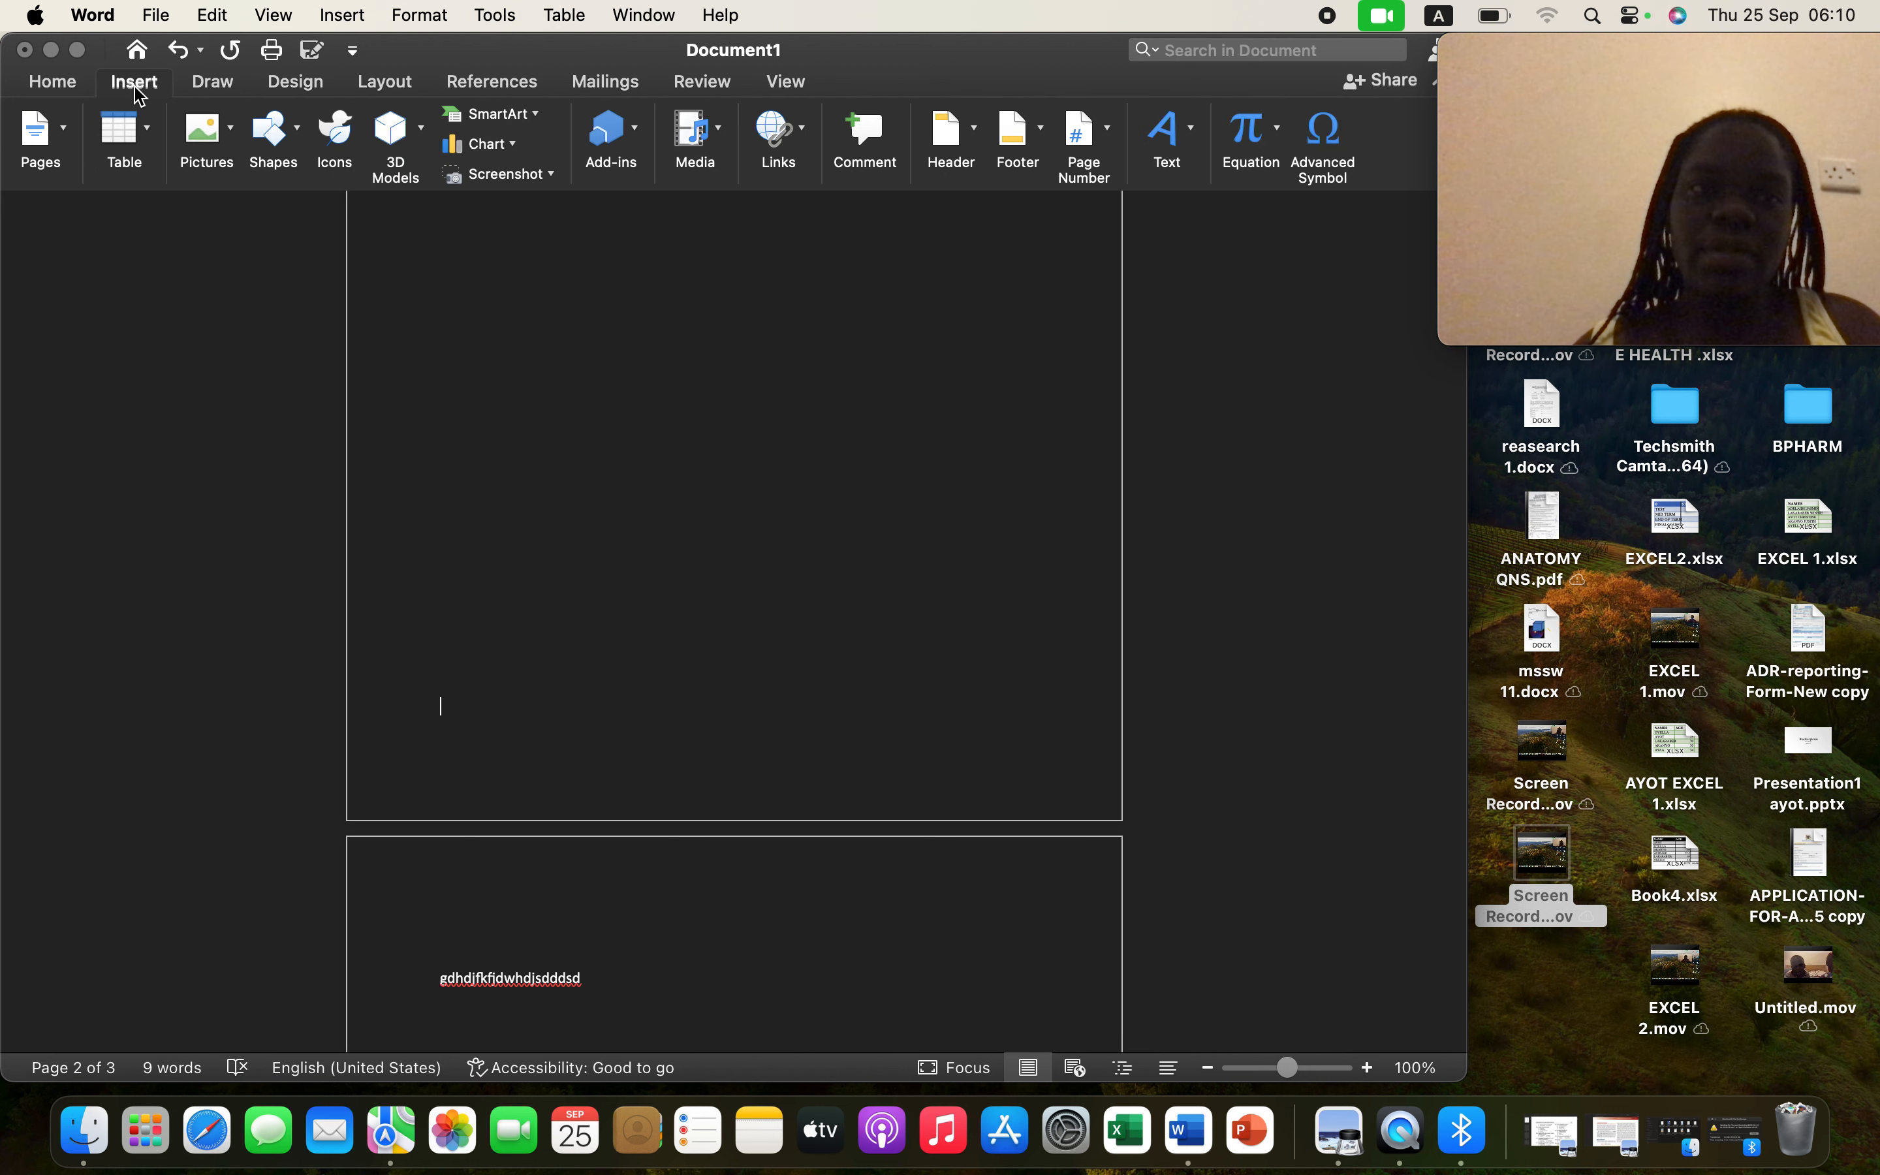
pyautogui.click(232, 130)
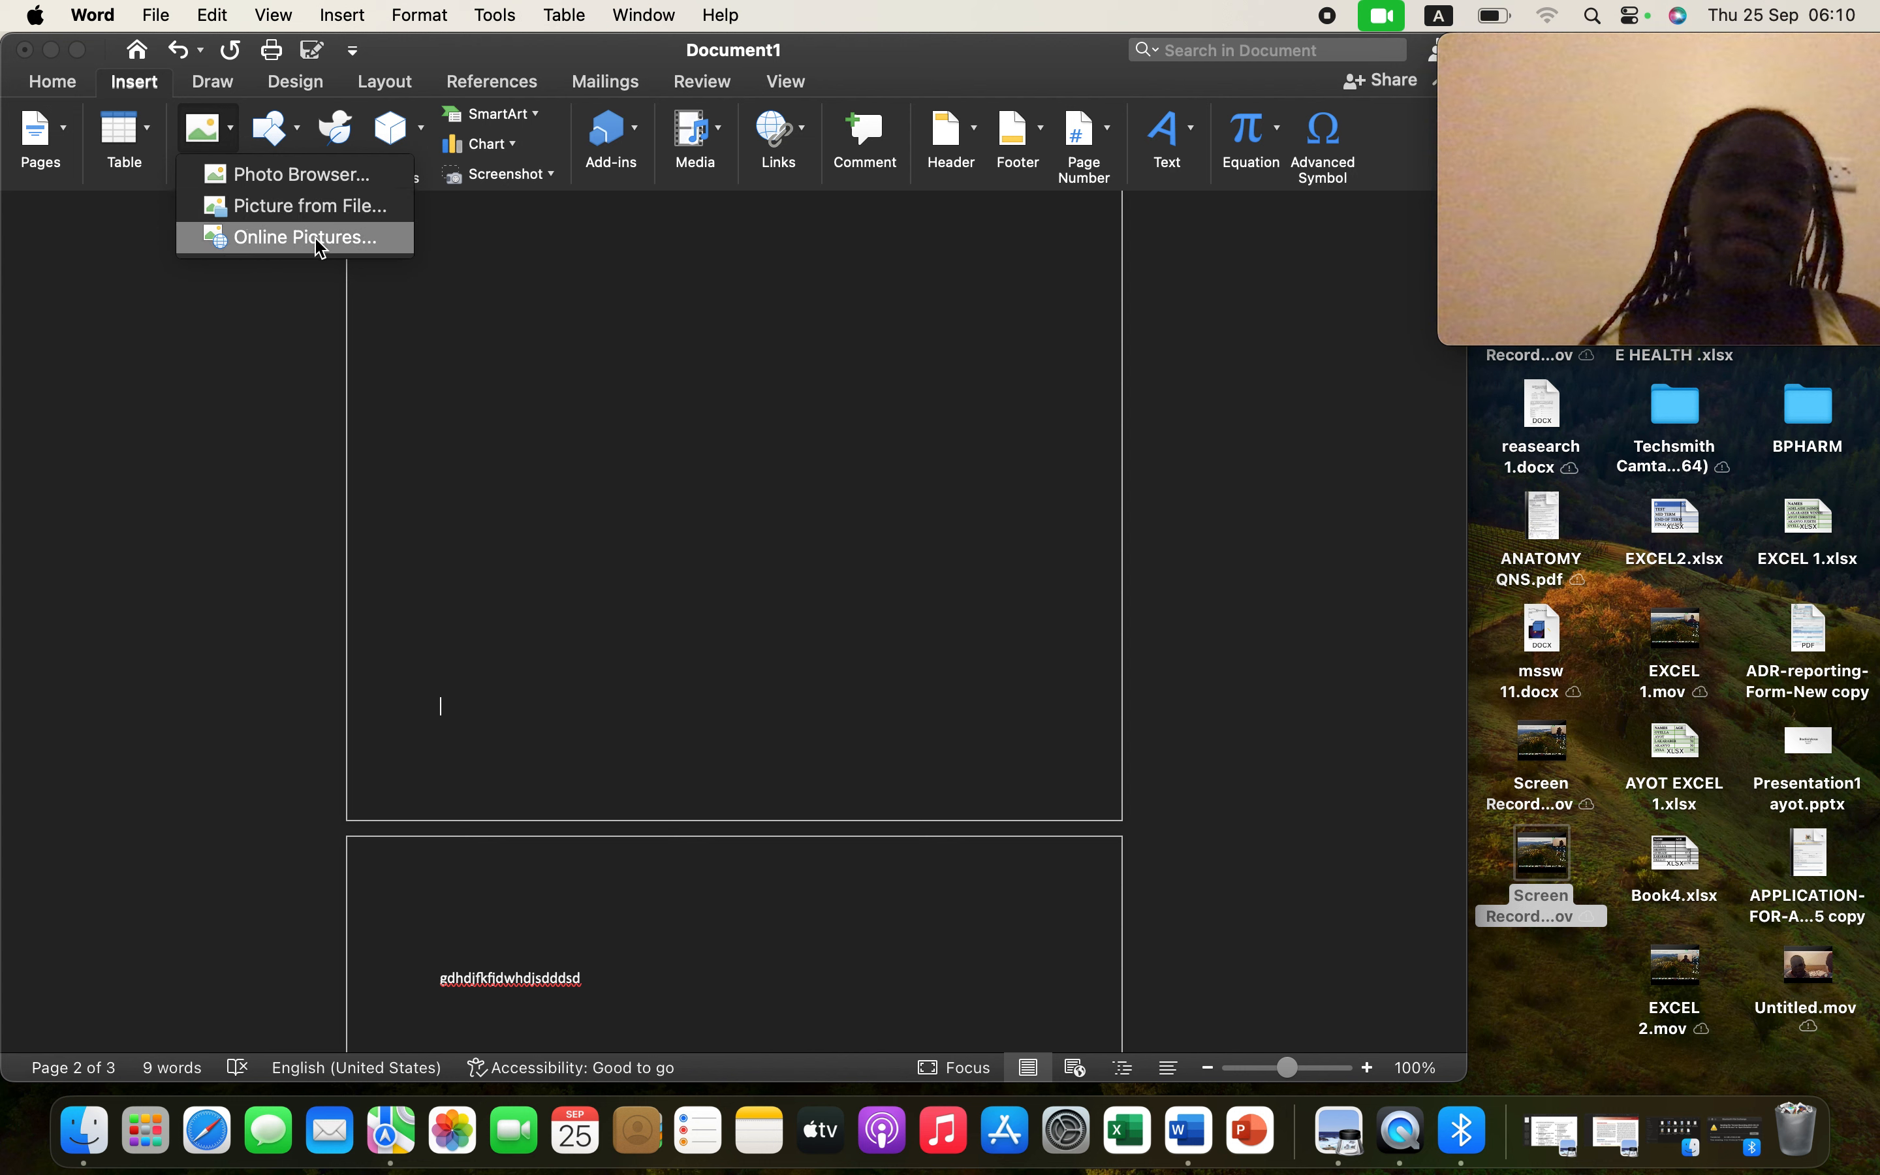
pyautogui.click(319, 184)
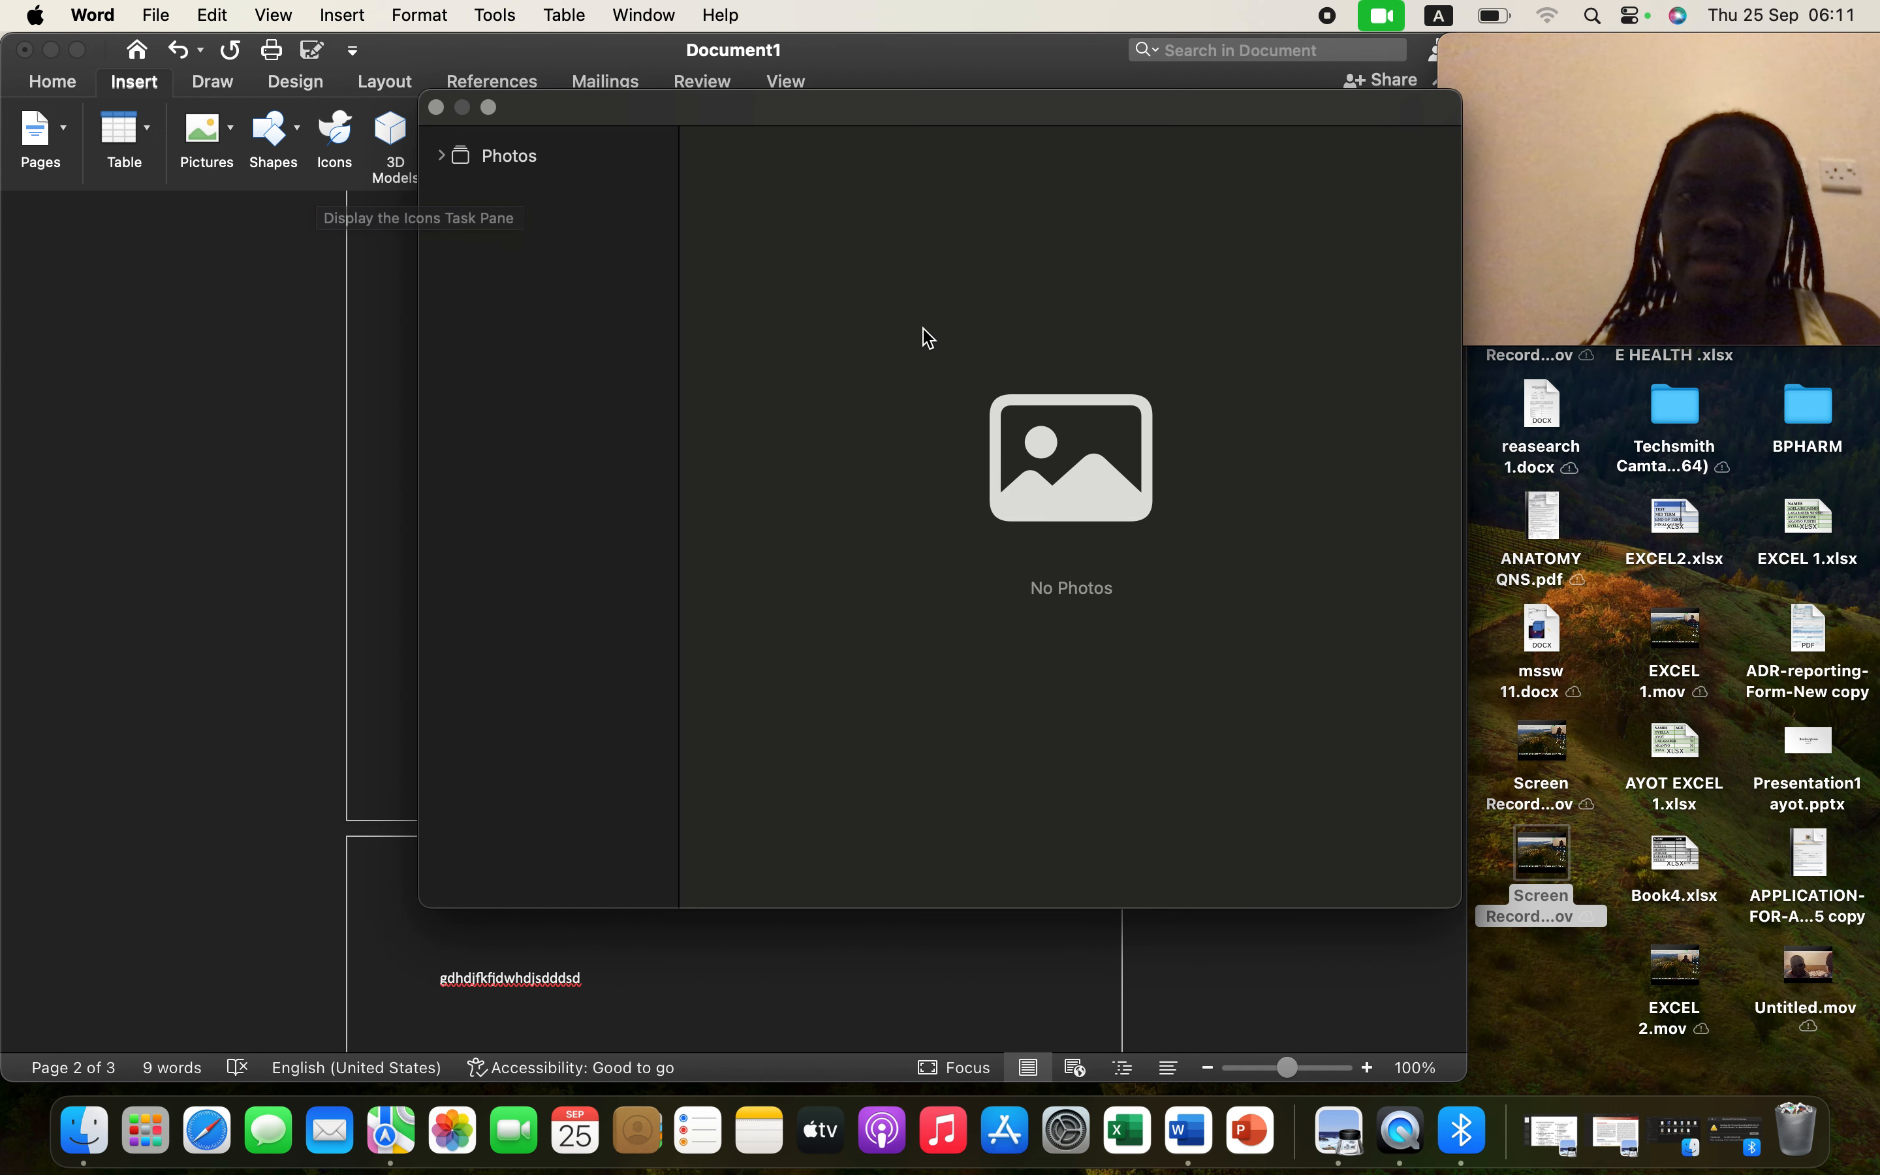
pyautogui.click(438, 109)
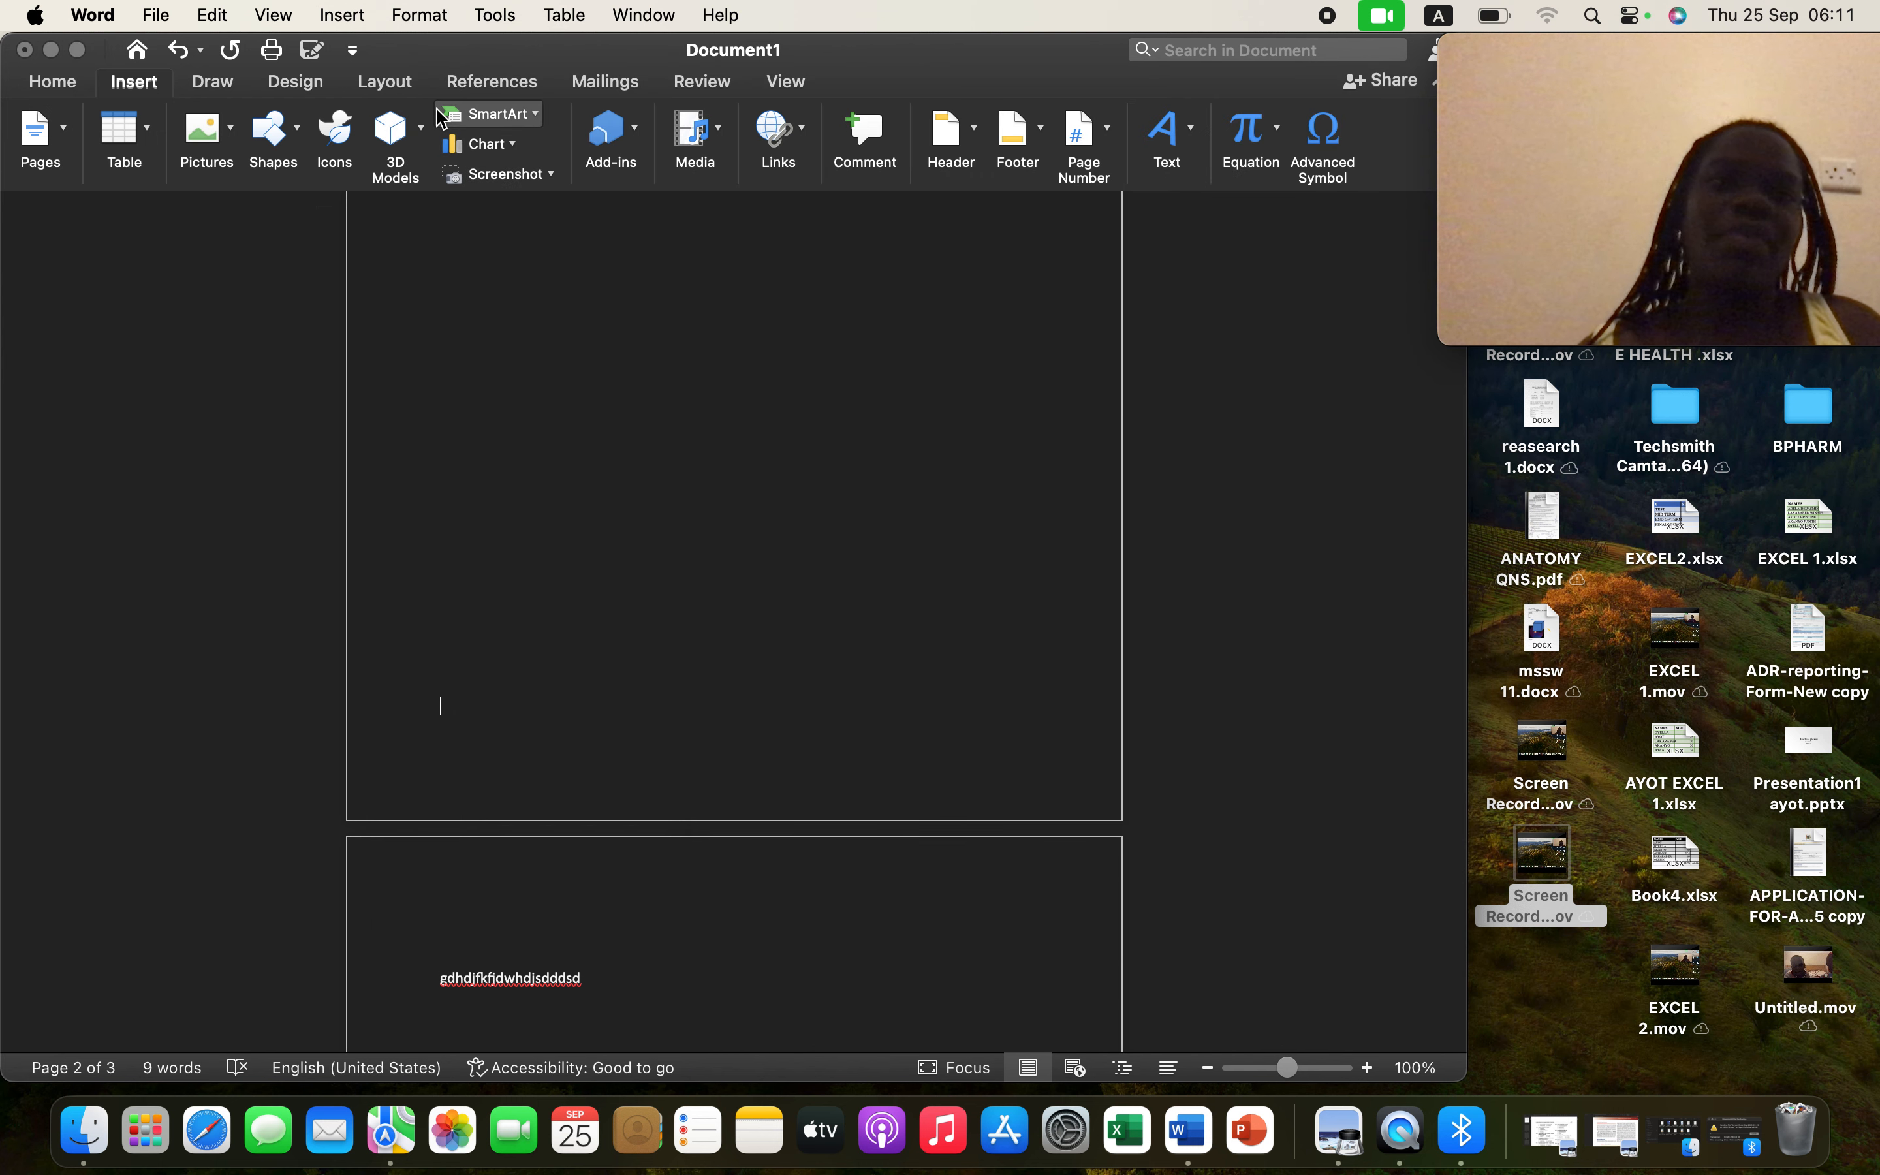
pyautogui.click(233, 132)
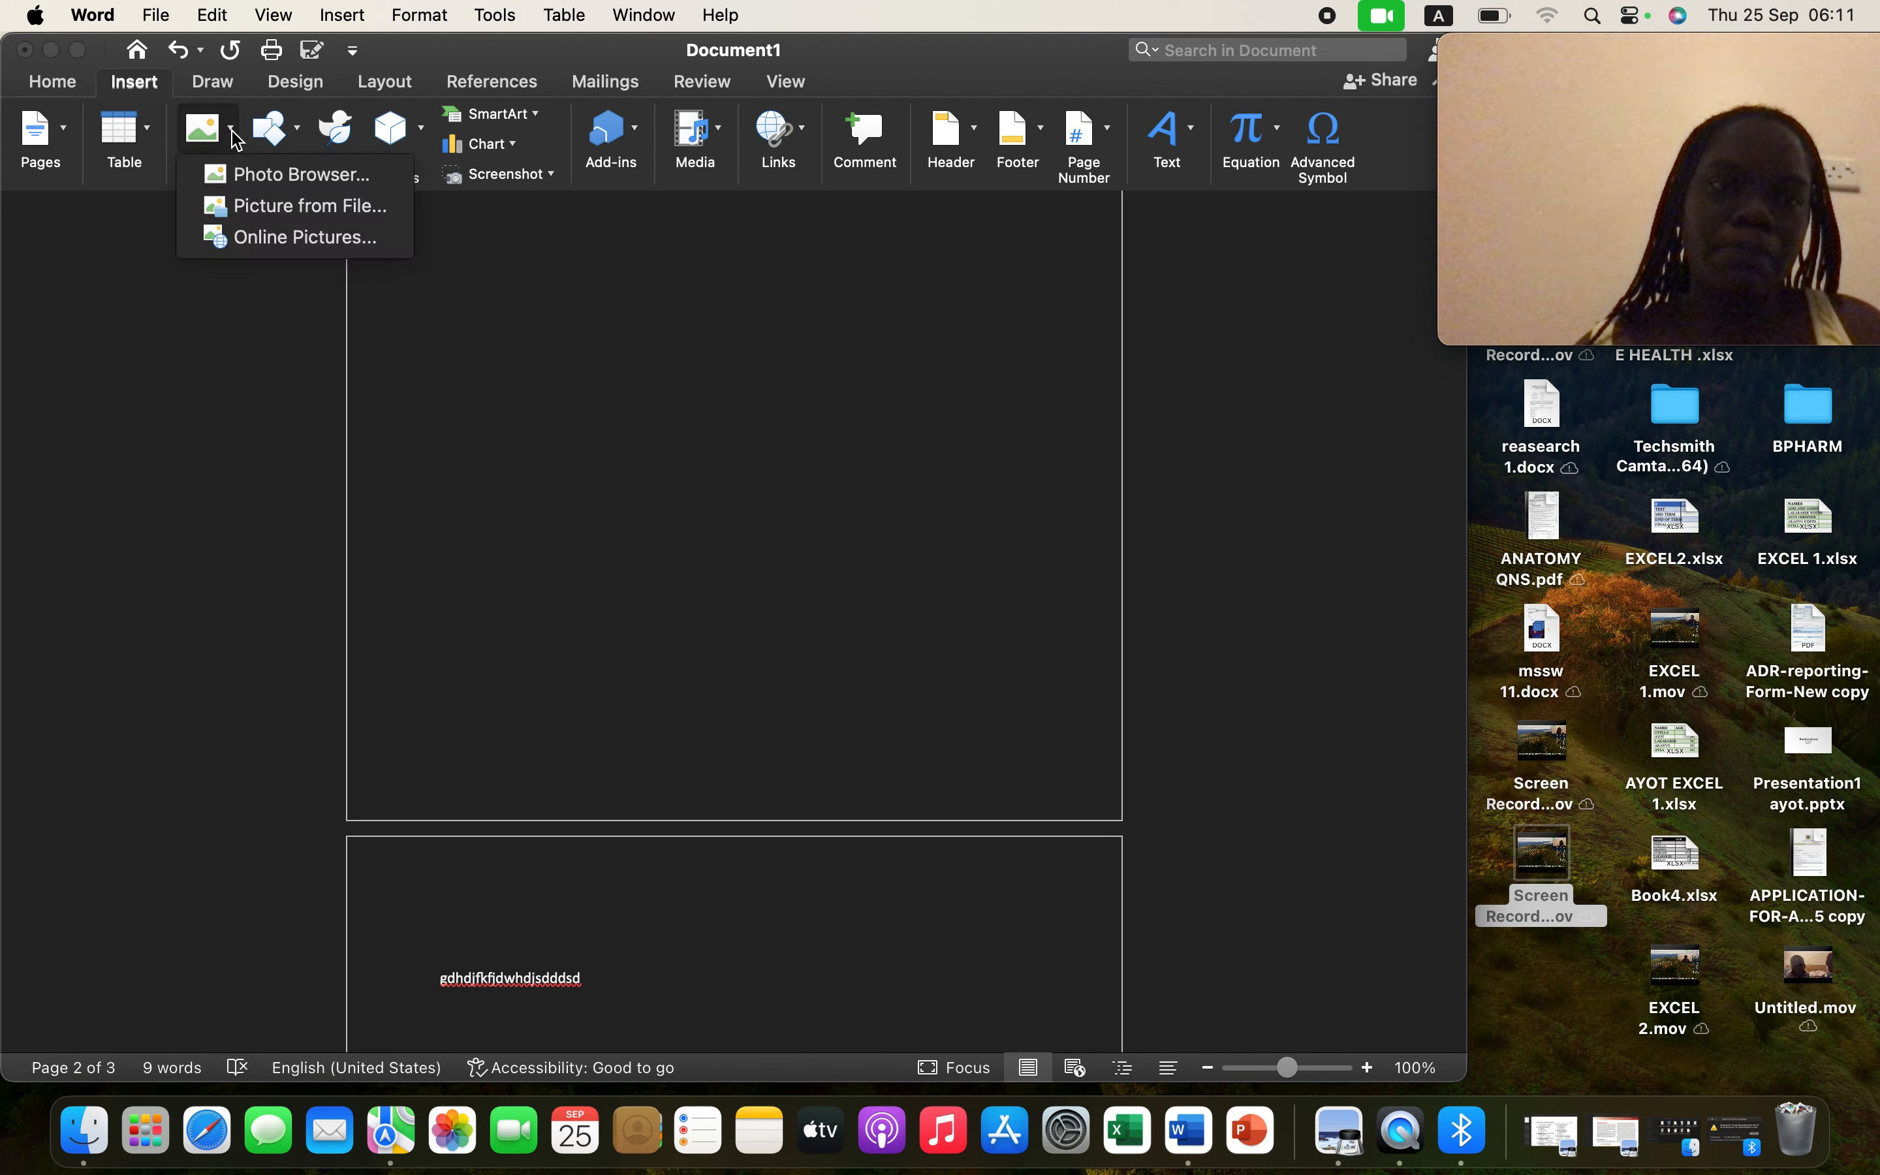
pyautogui.click(295, 207)
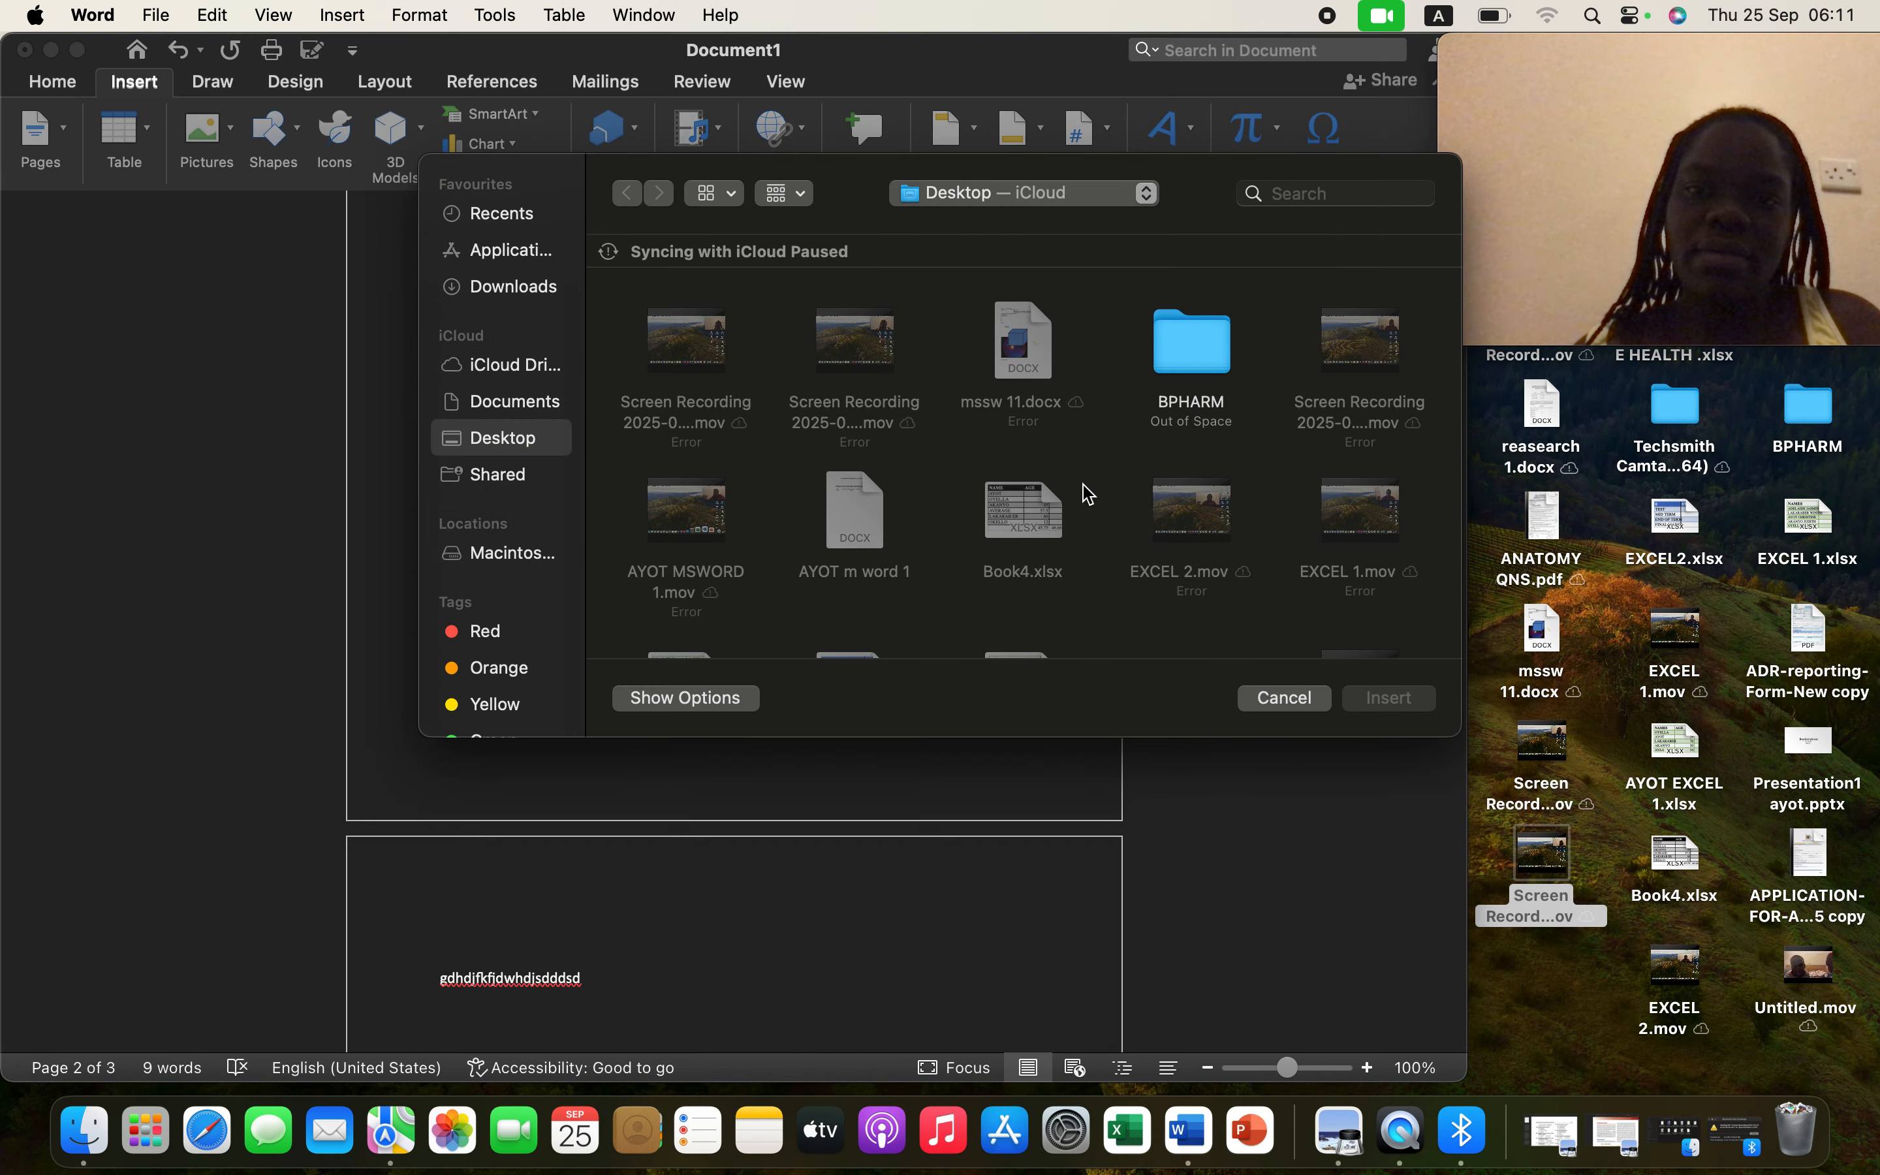
# - Find IM0072EY.JPG on the Desktop and insert it into the document
pyautogui.click(1255, 356)
pyautogui.click(1254, 356)
pyautogui.click(1255, 356)
pyautogui.click(1255, 356)
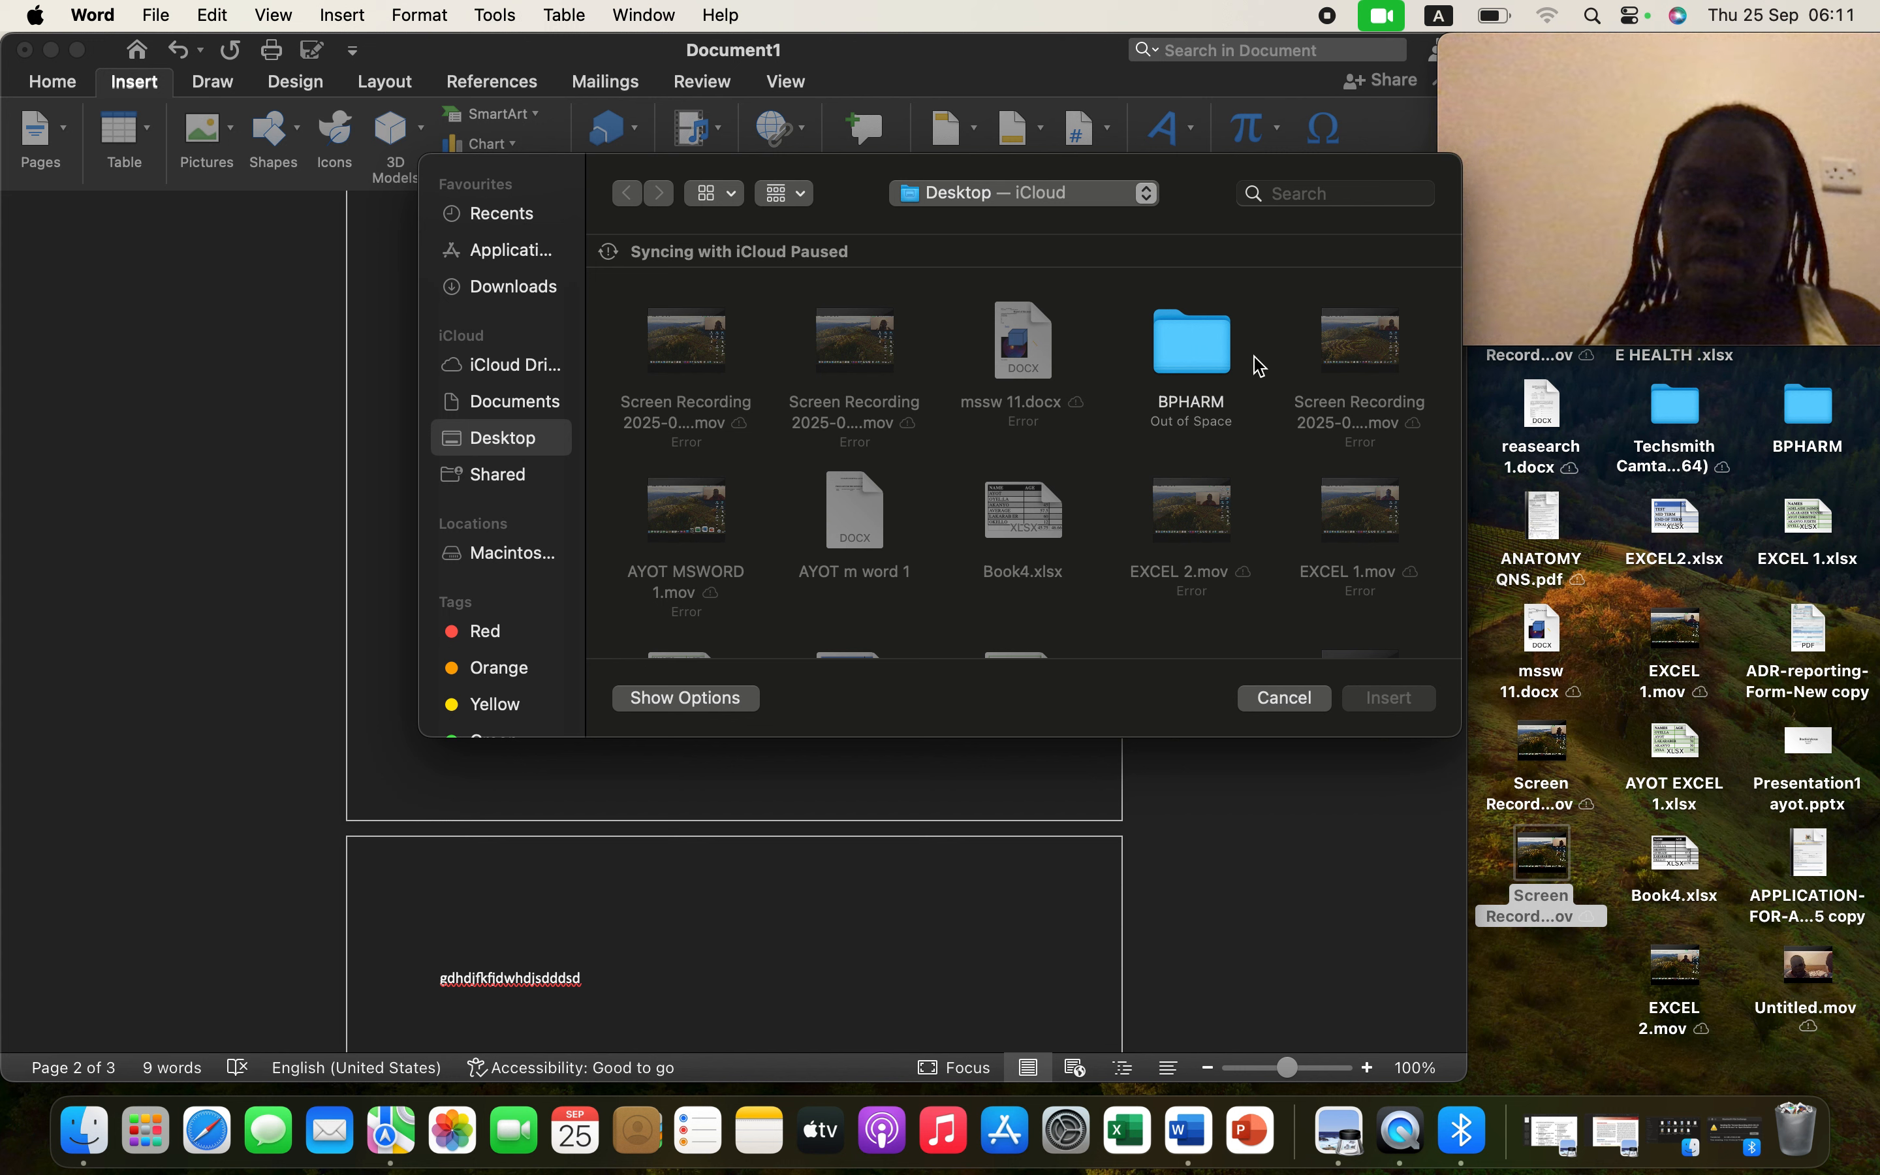
pyautogui.click(1254, 356)
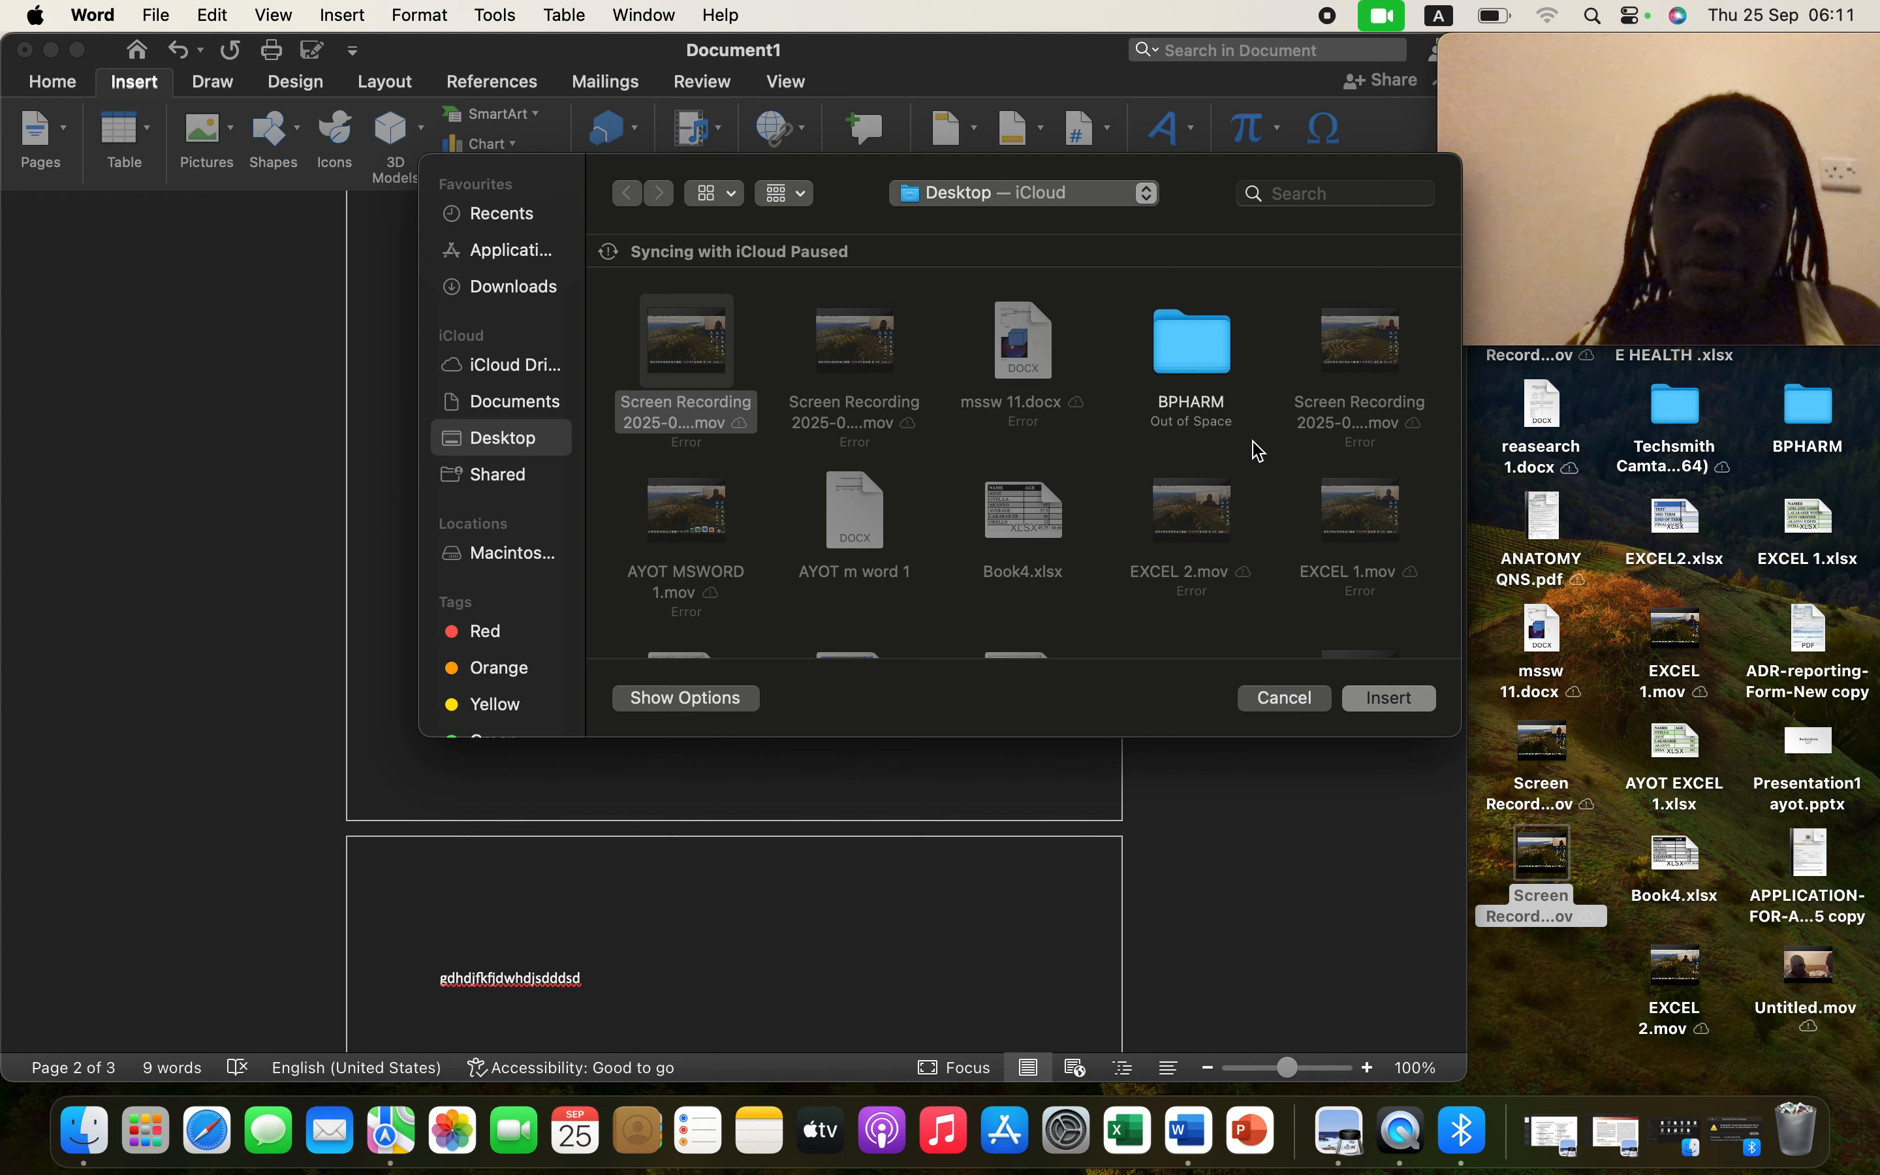
pyautogui.click(1263, 472)
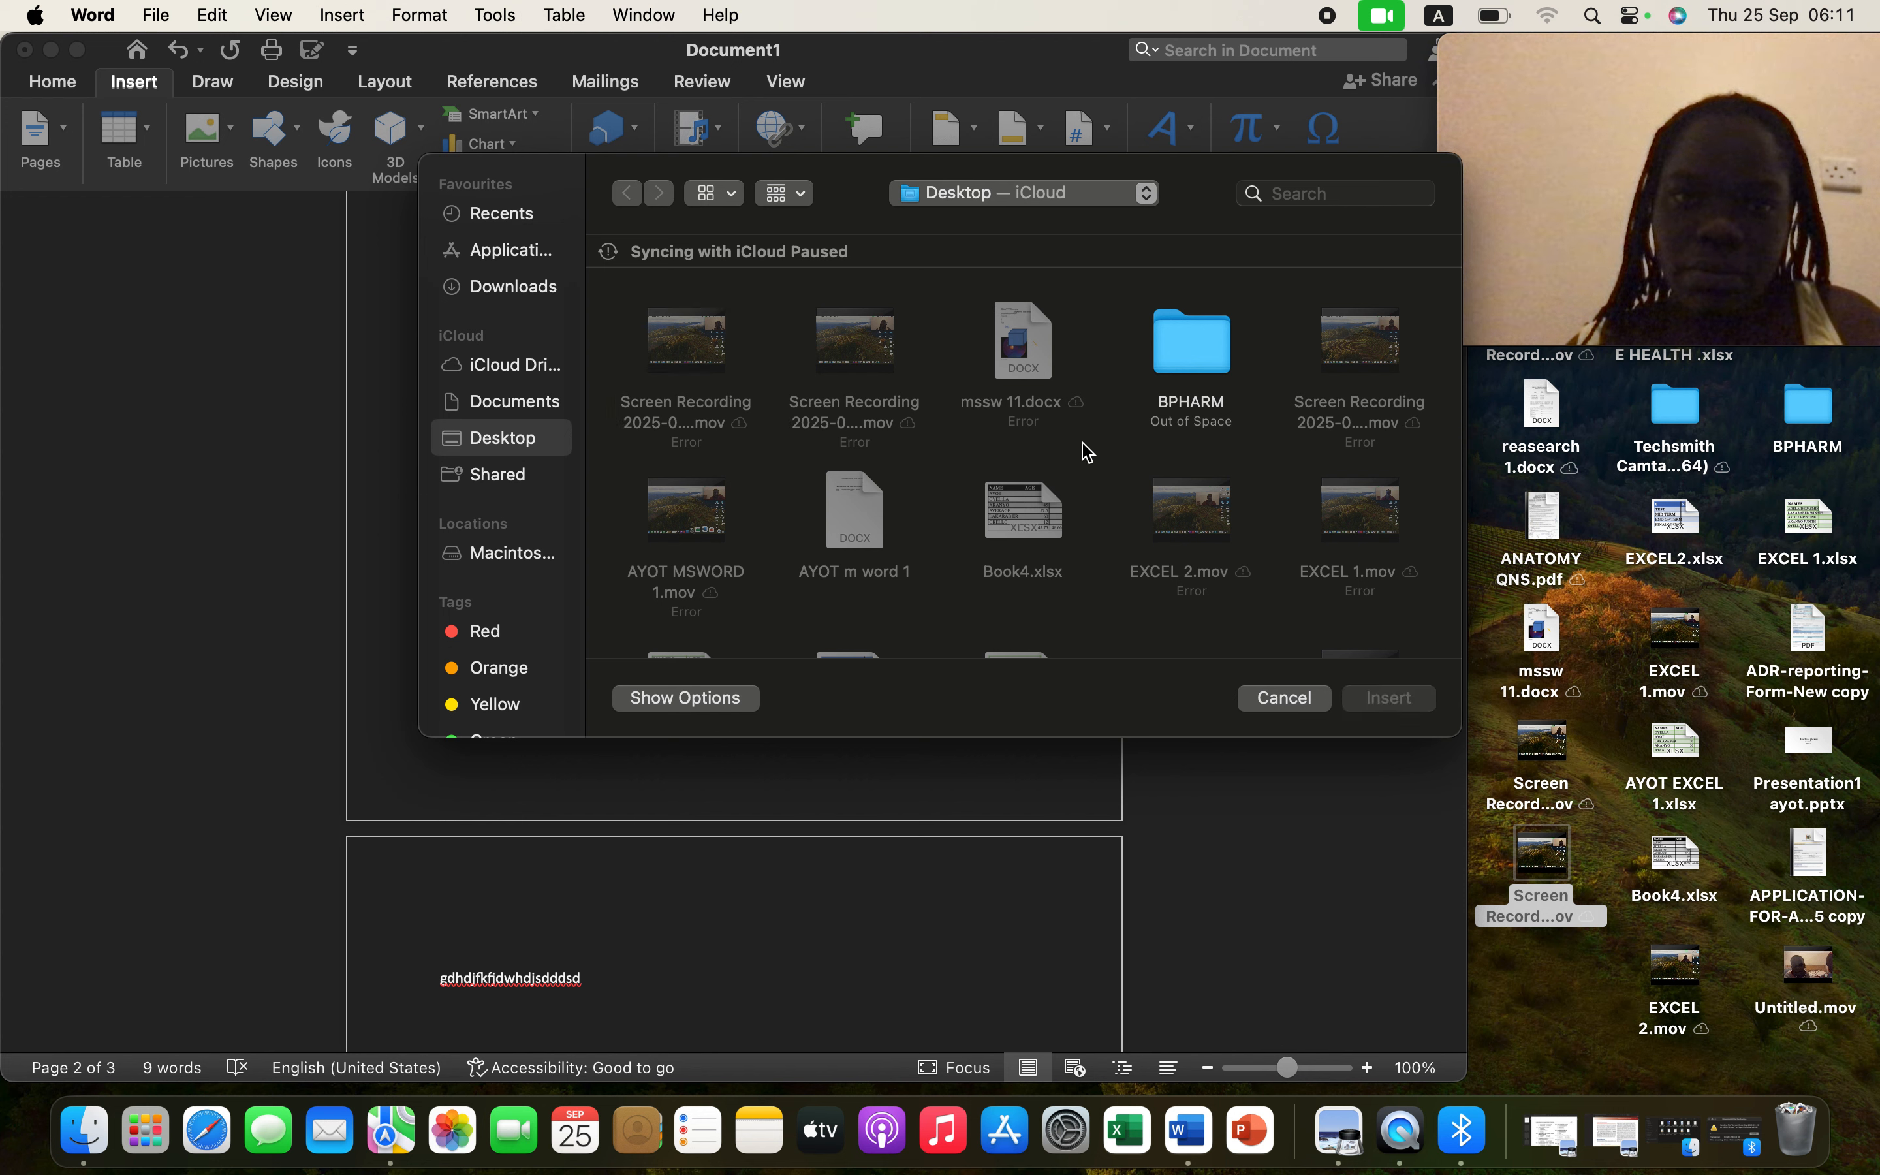
pyautogui.click(945, 470)
pyautogui.click(945, 469)
pyautogui.click(945, 469)
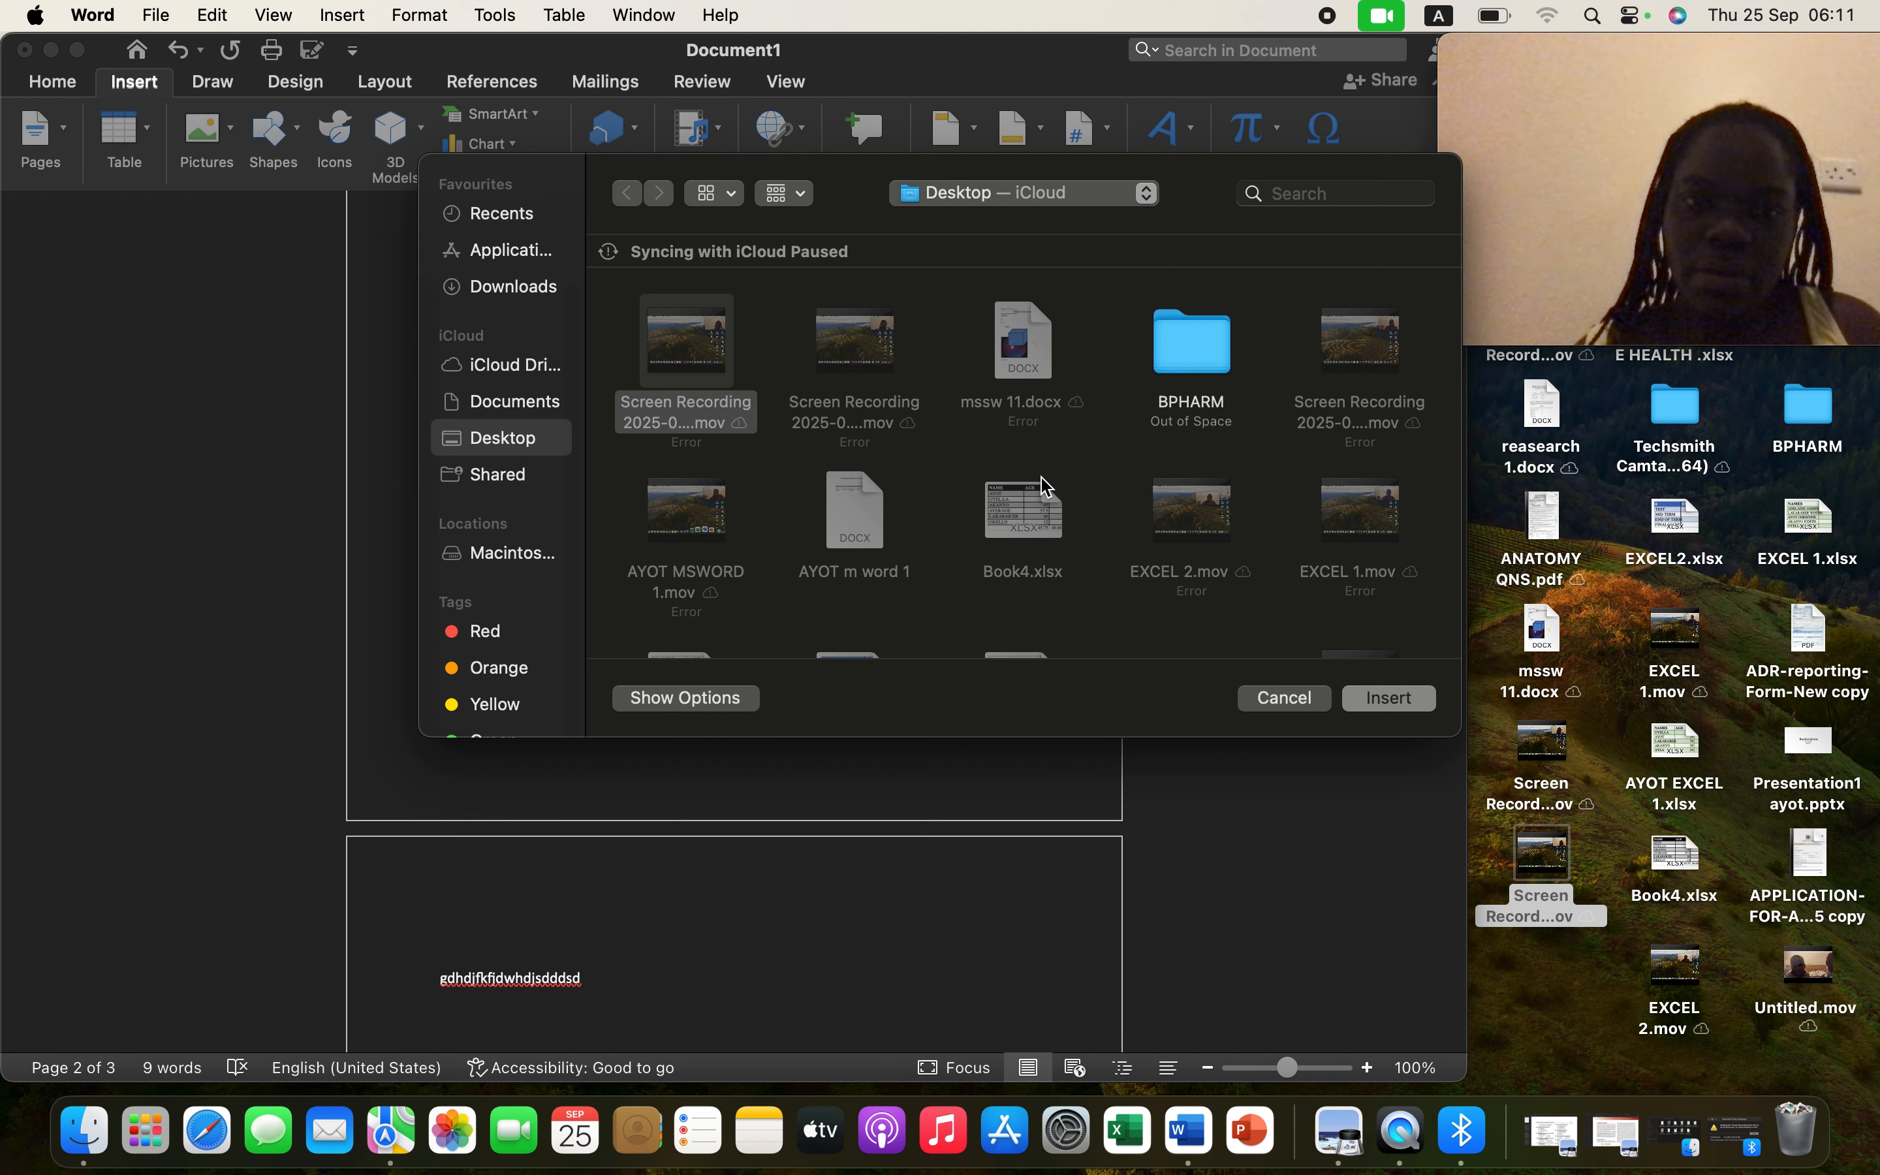
pyautogui.scroll(-2, 964, 397)
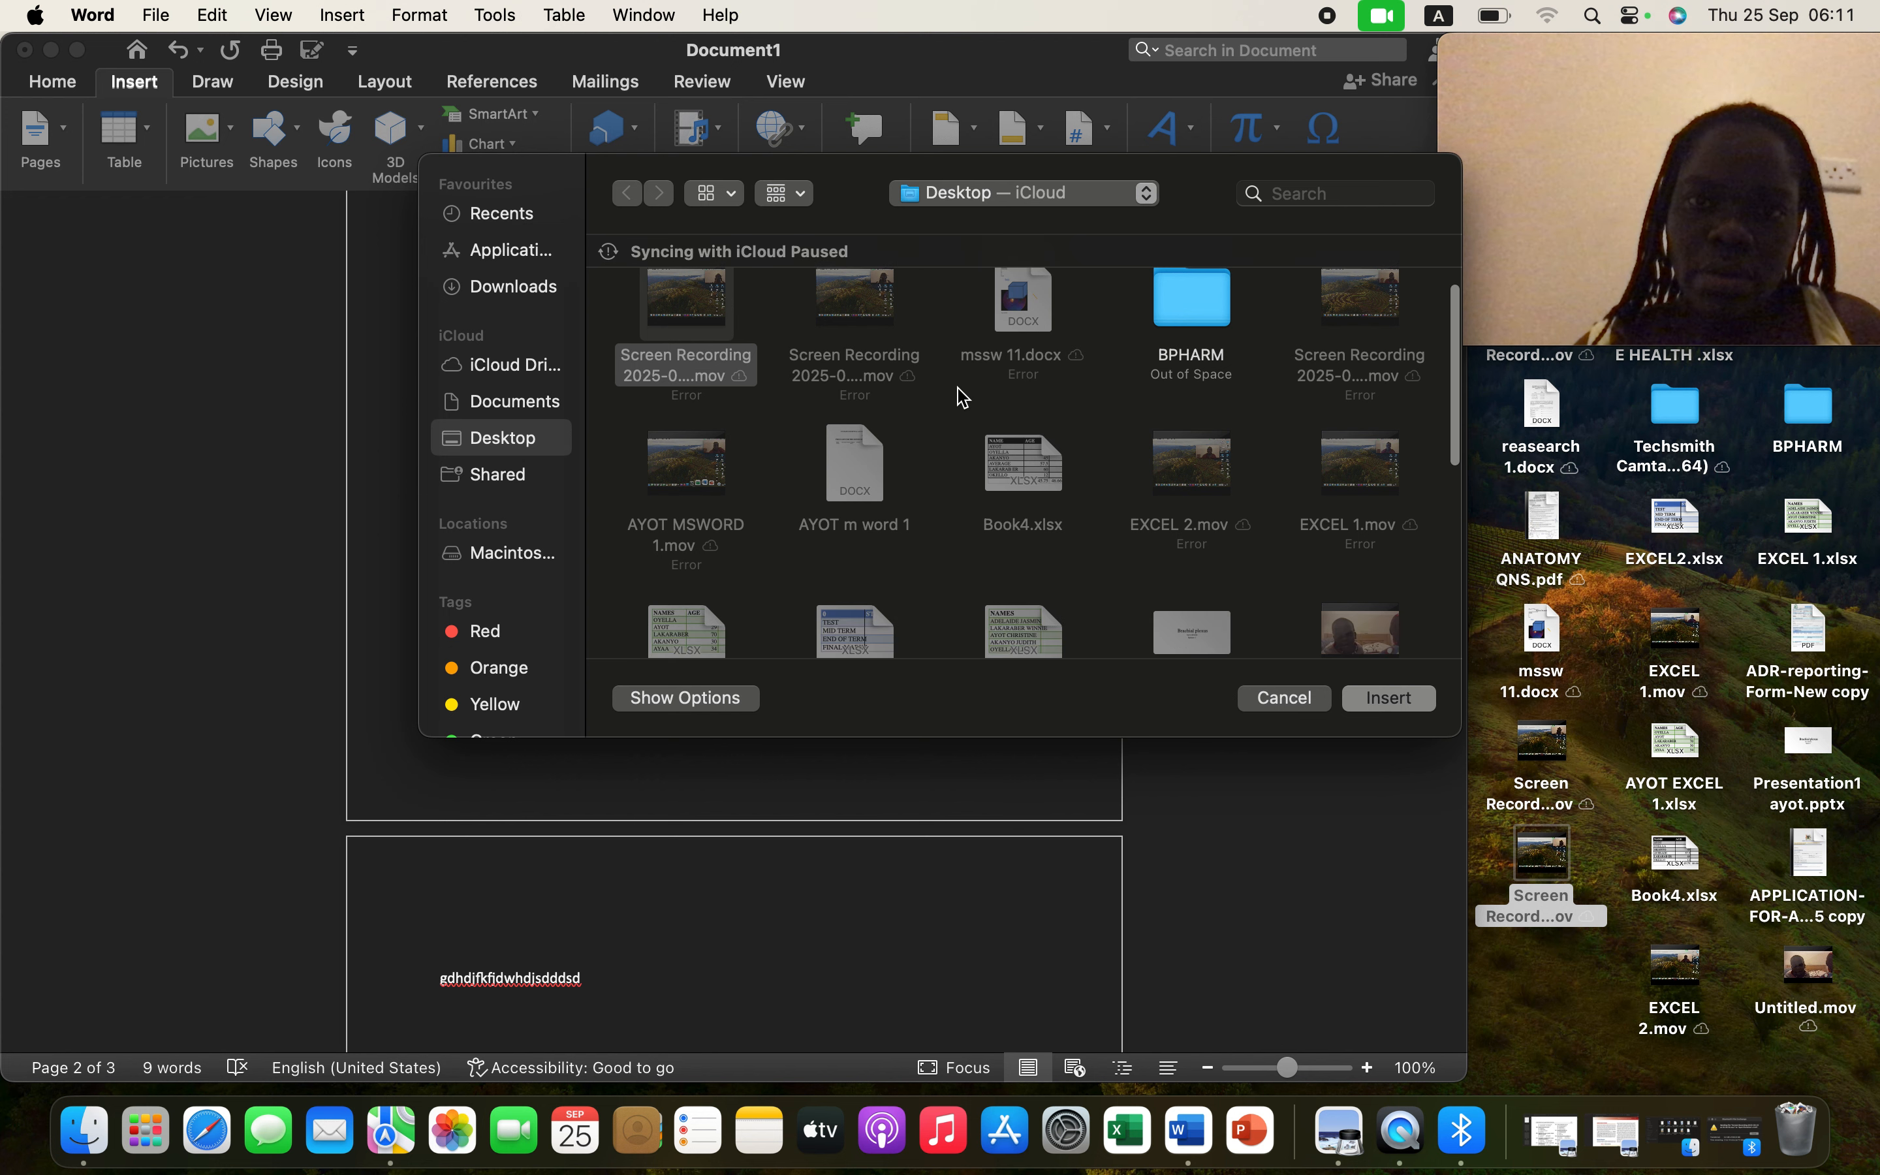
pyautogui.scroll(-5, 964, 396)
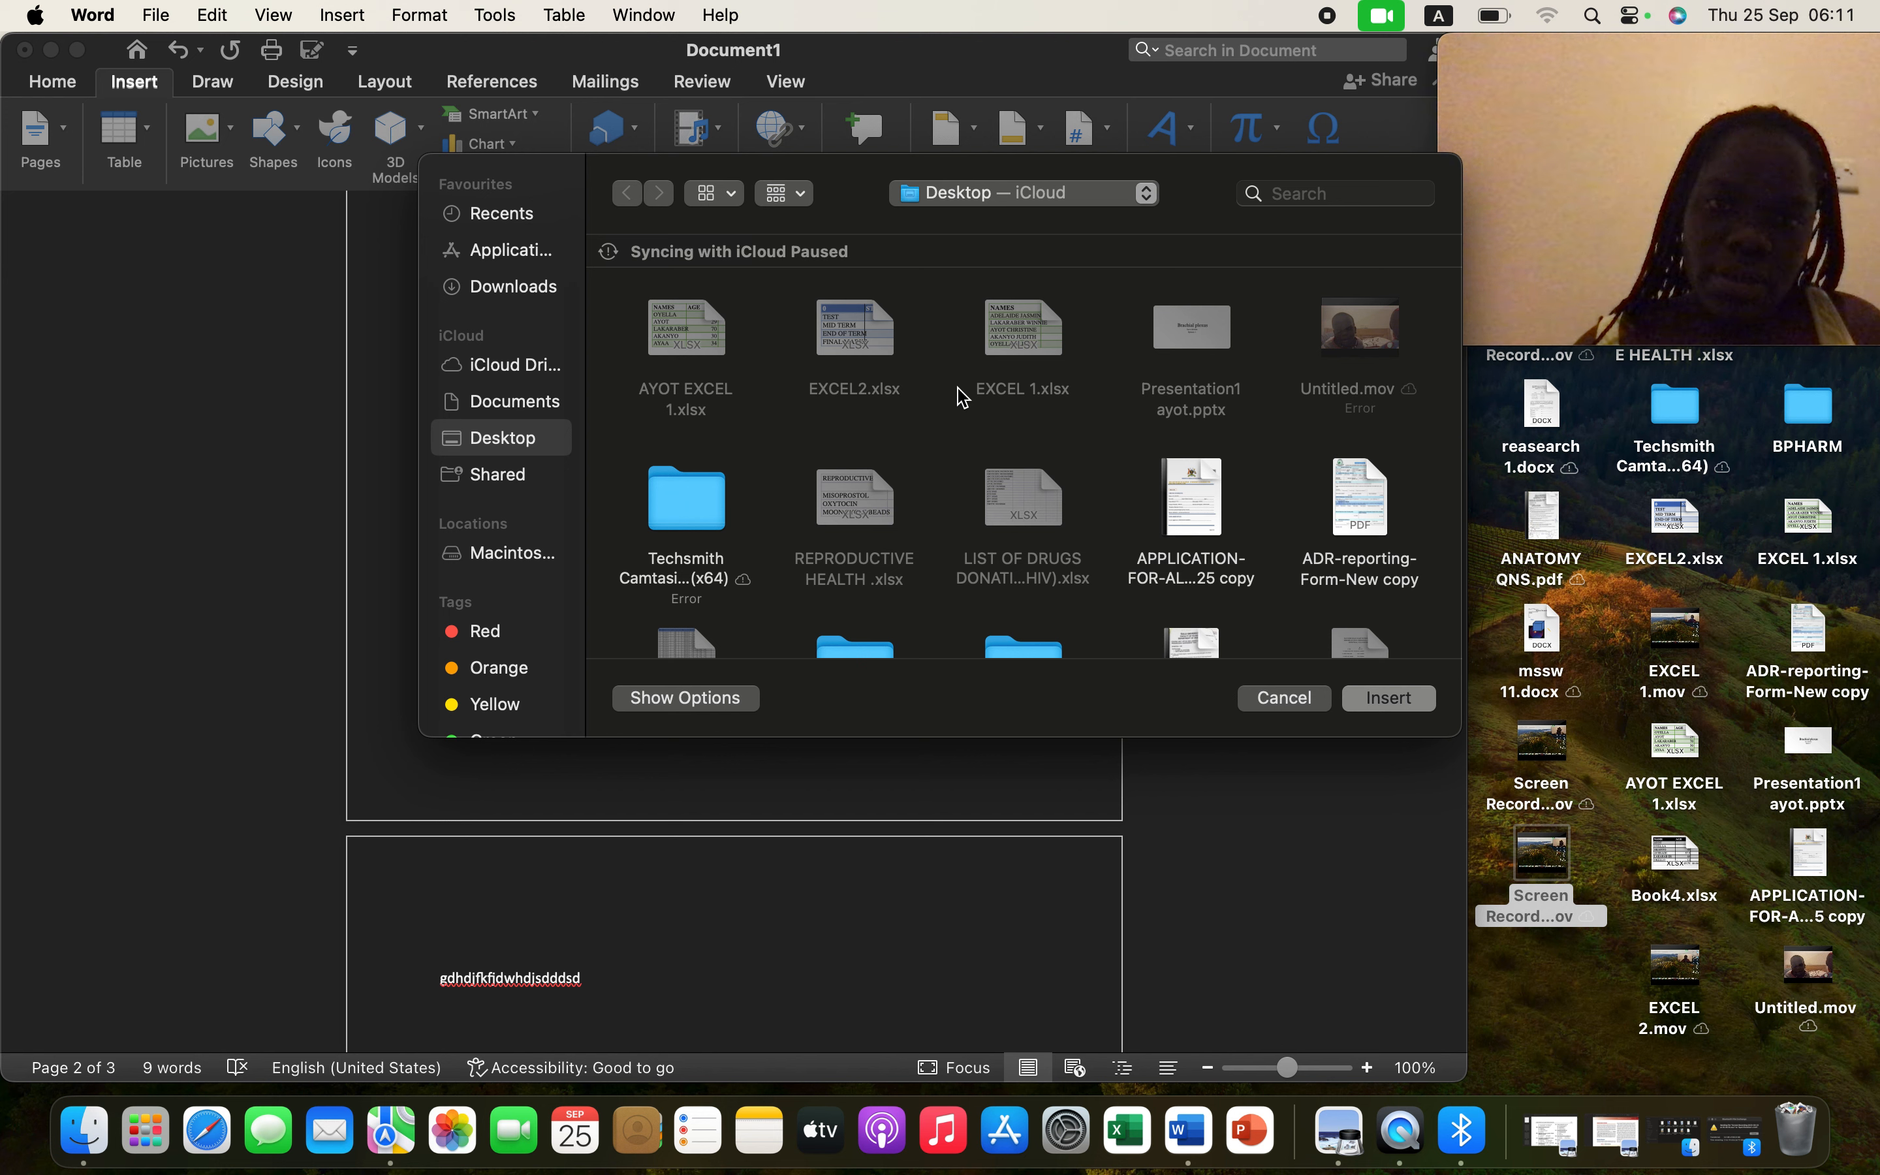
pyautogui.scroll(5, 964, 398)
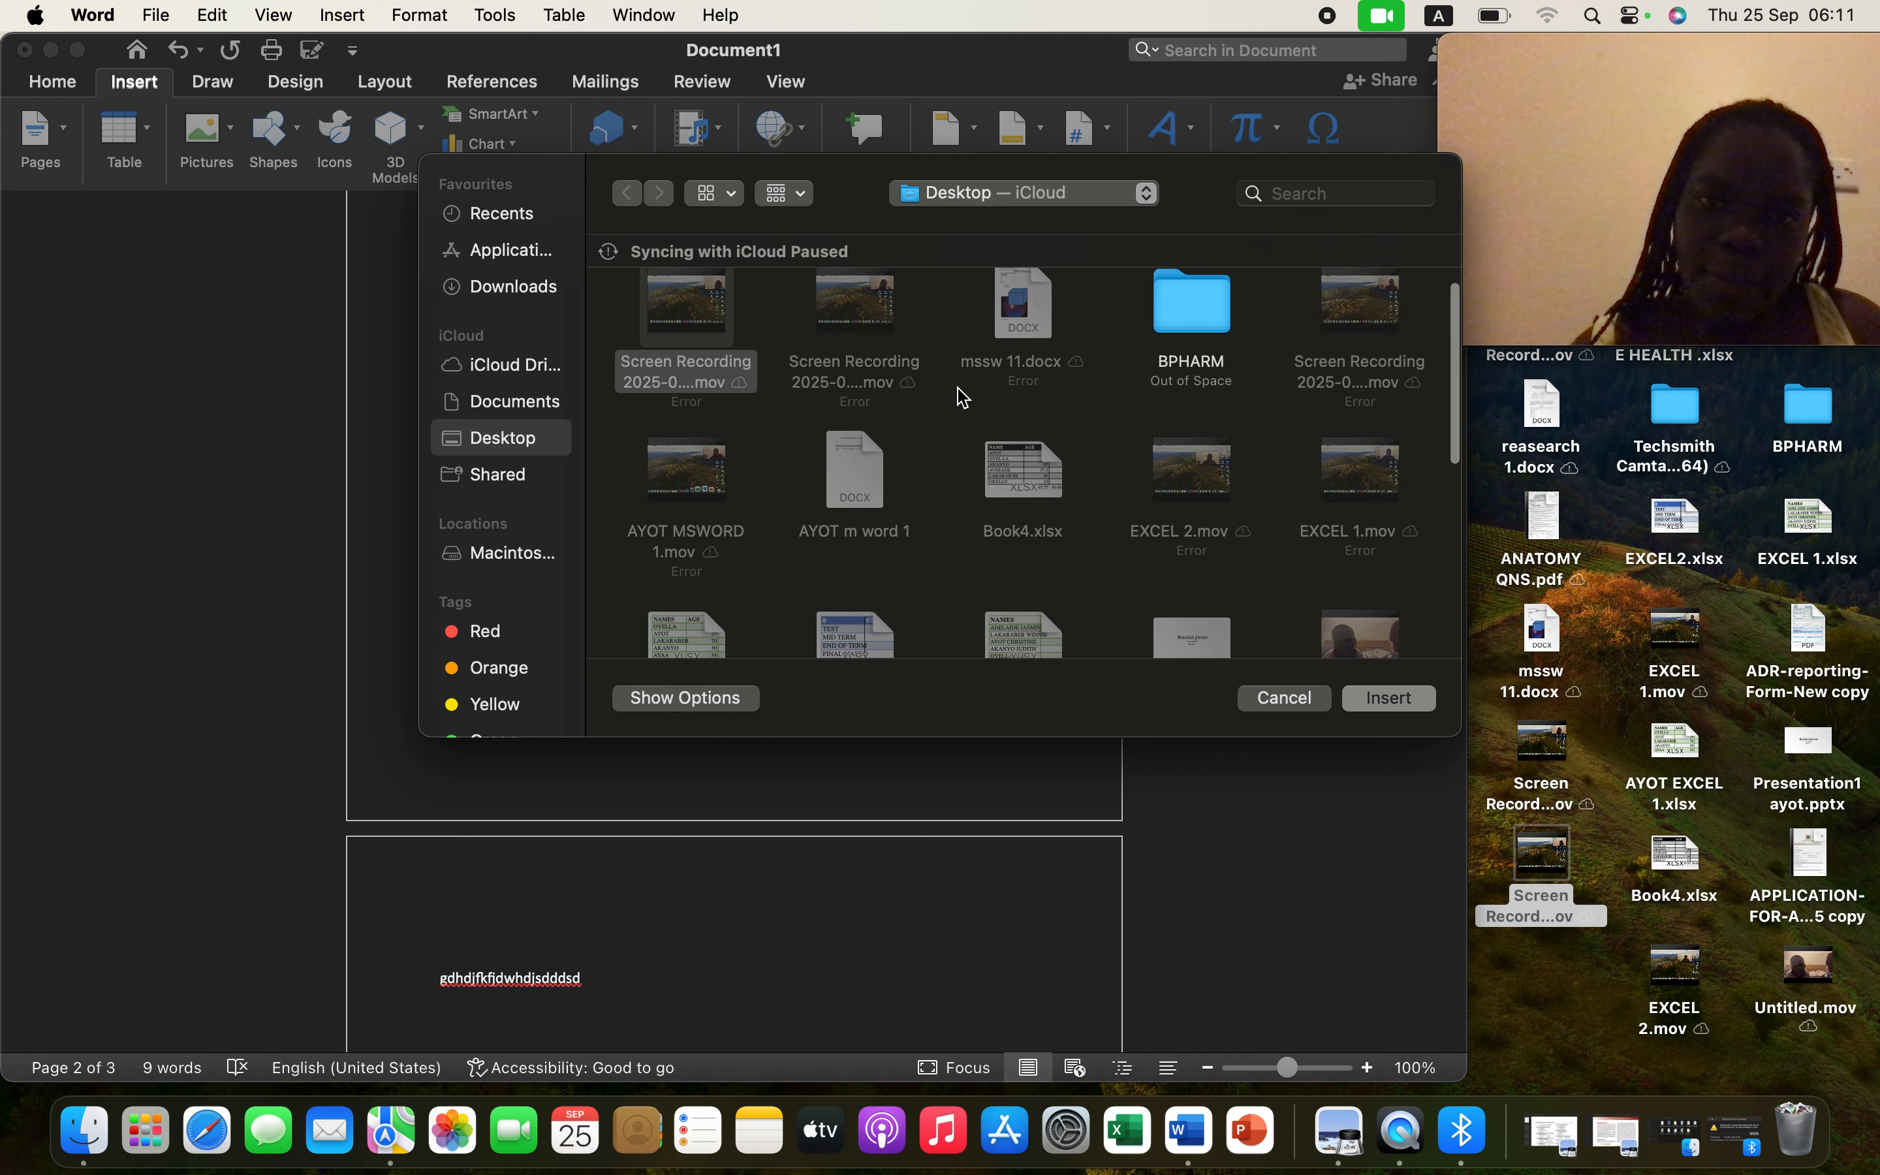
pyautogui.scroll(-5, 963, 399)
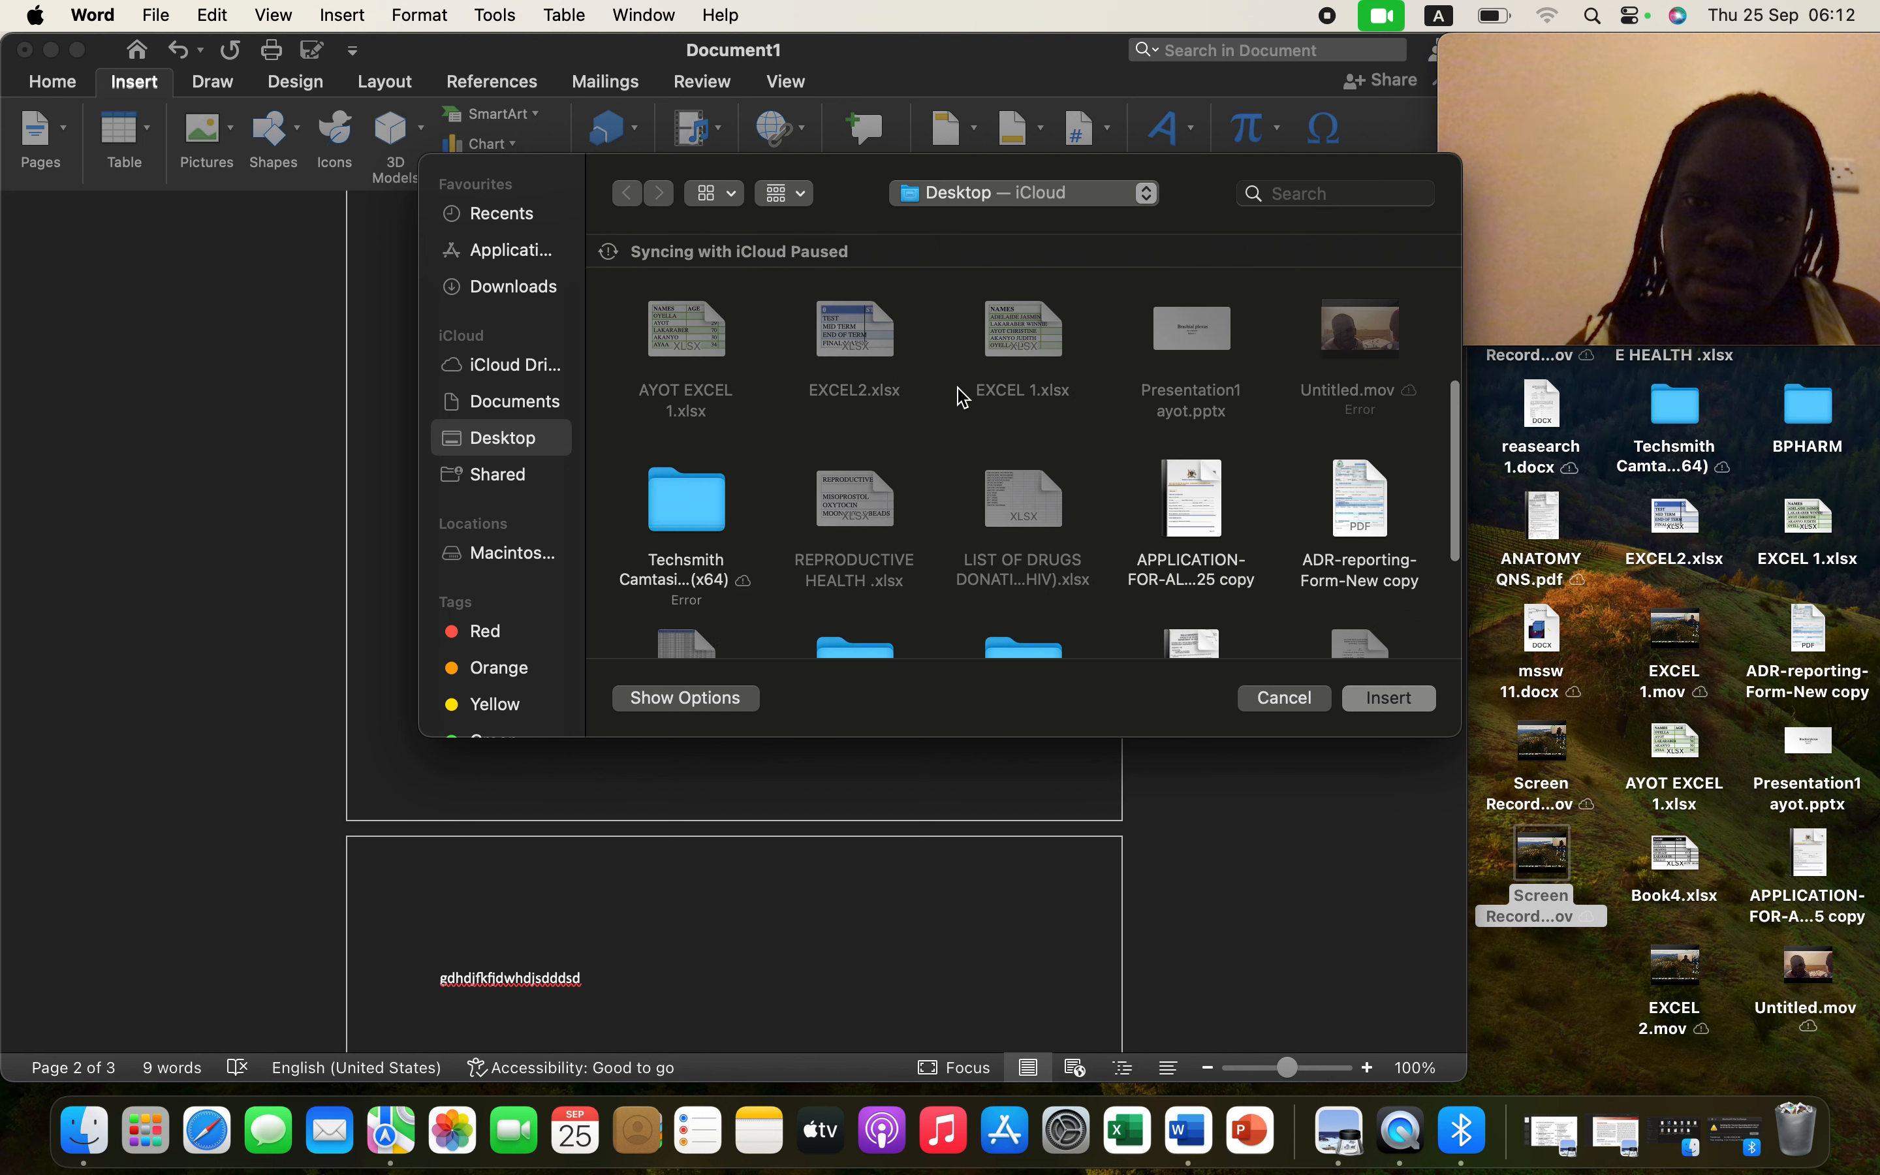
pyautogui.scroll(-5, 963, 399)
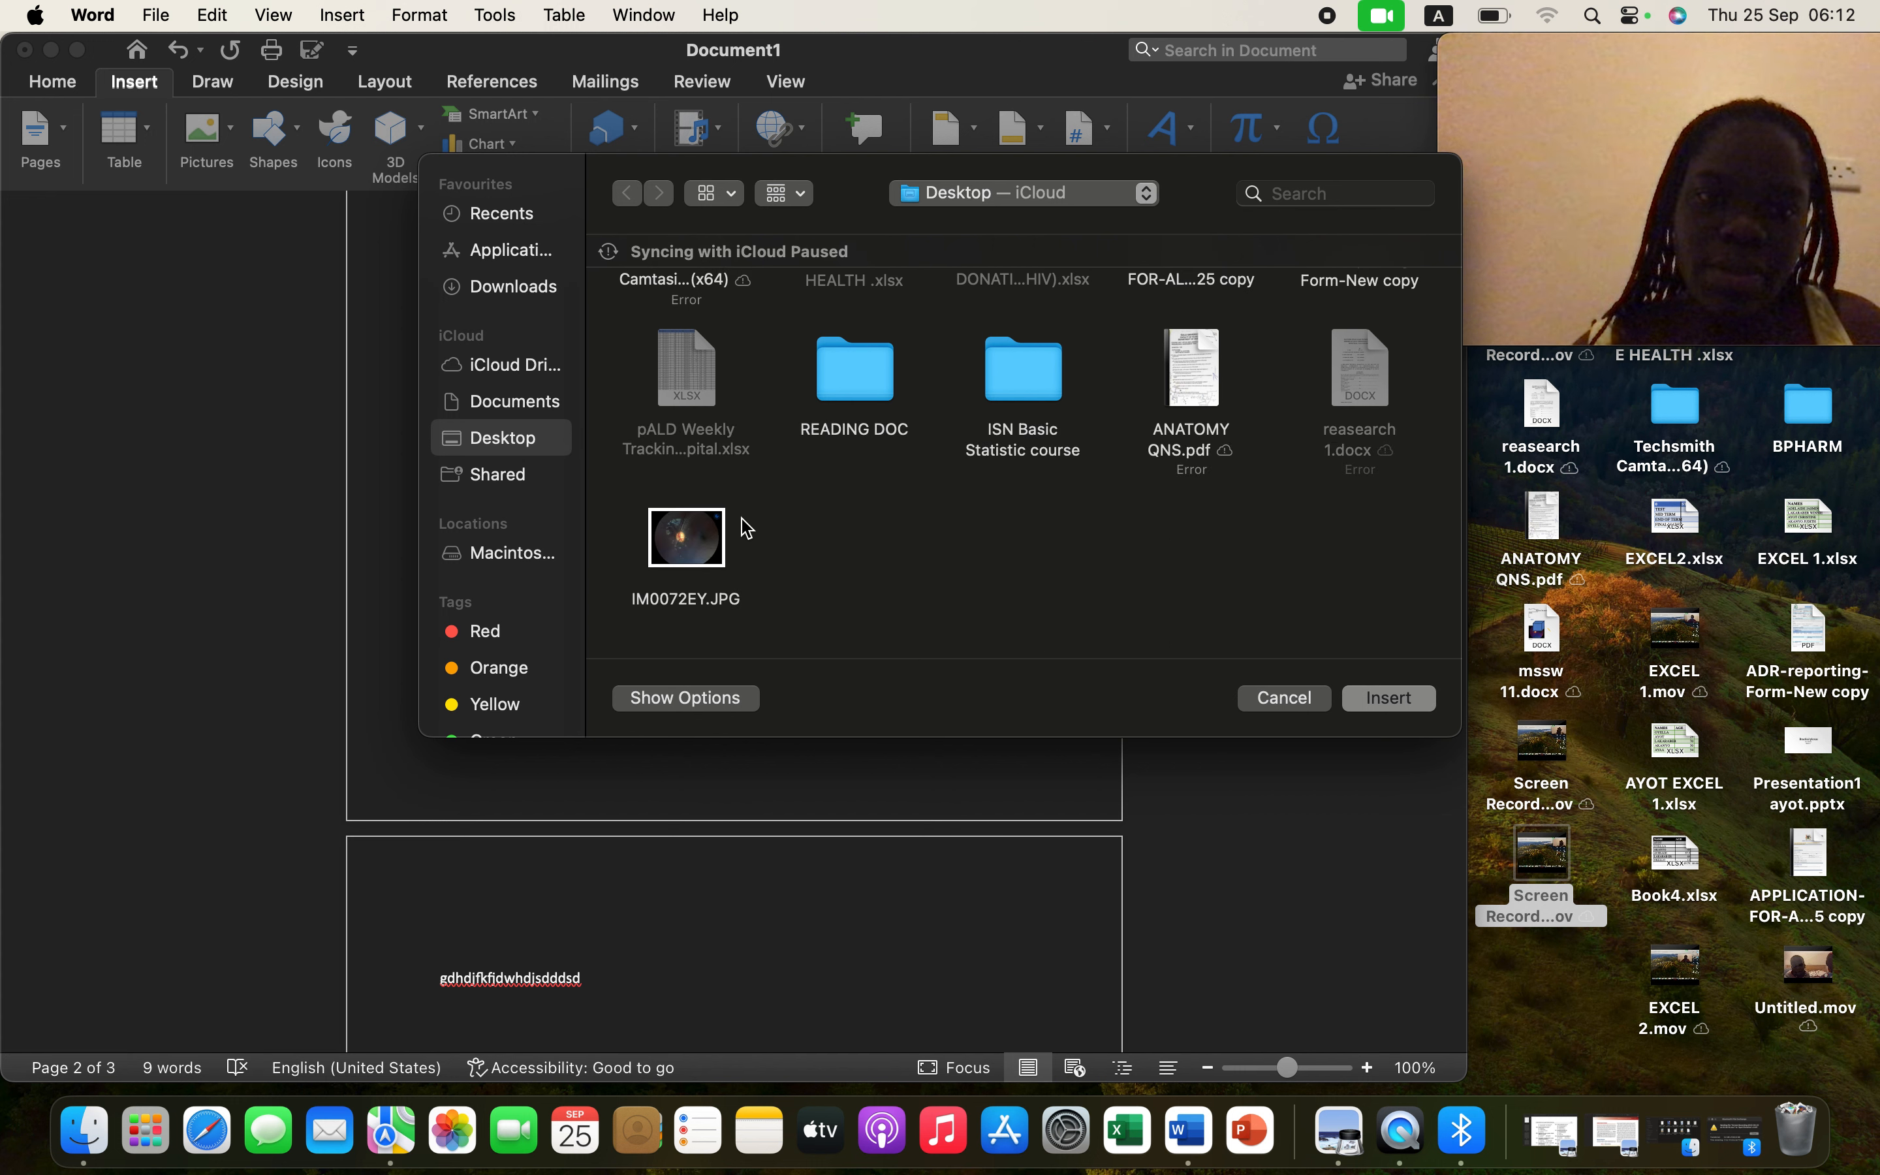
pyautogui.click(688, 544)
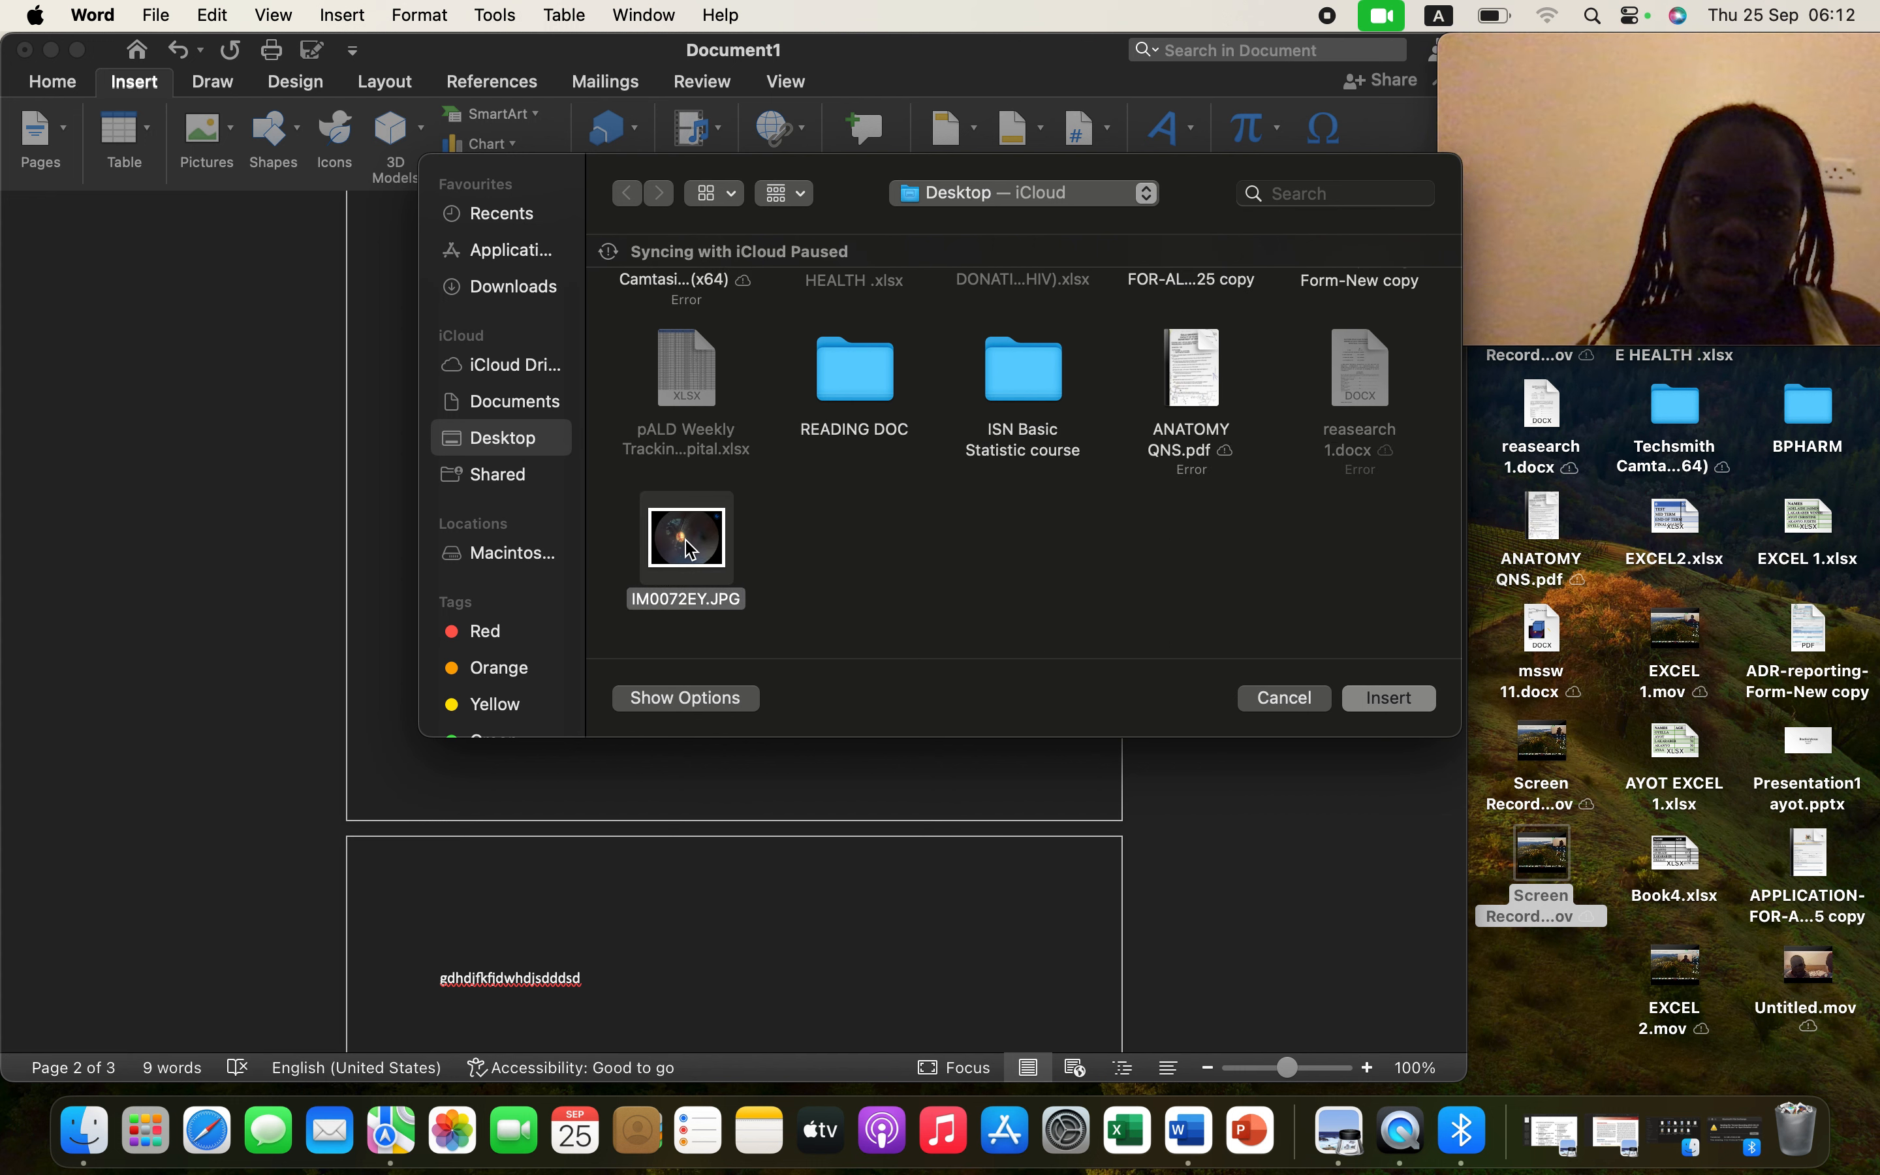
pyautogui.click(1403, 698)
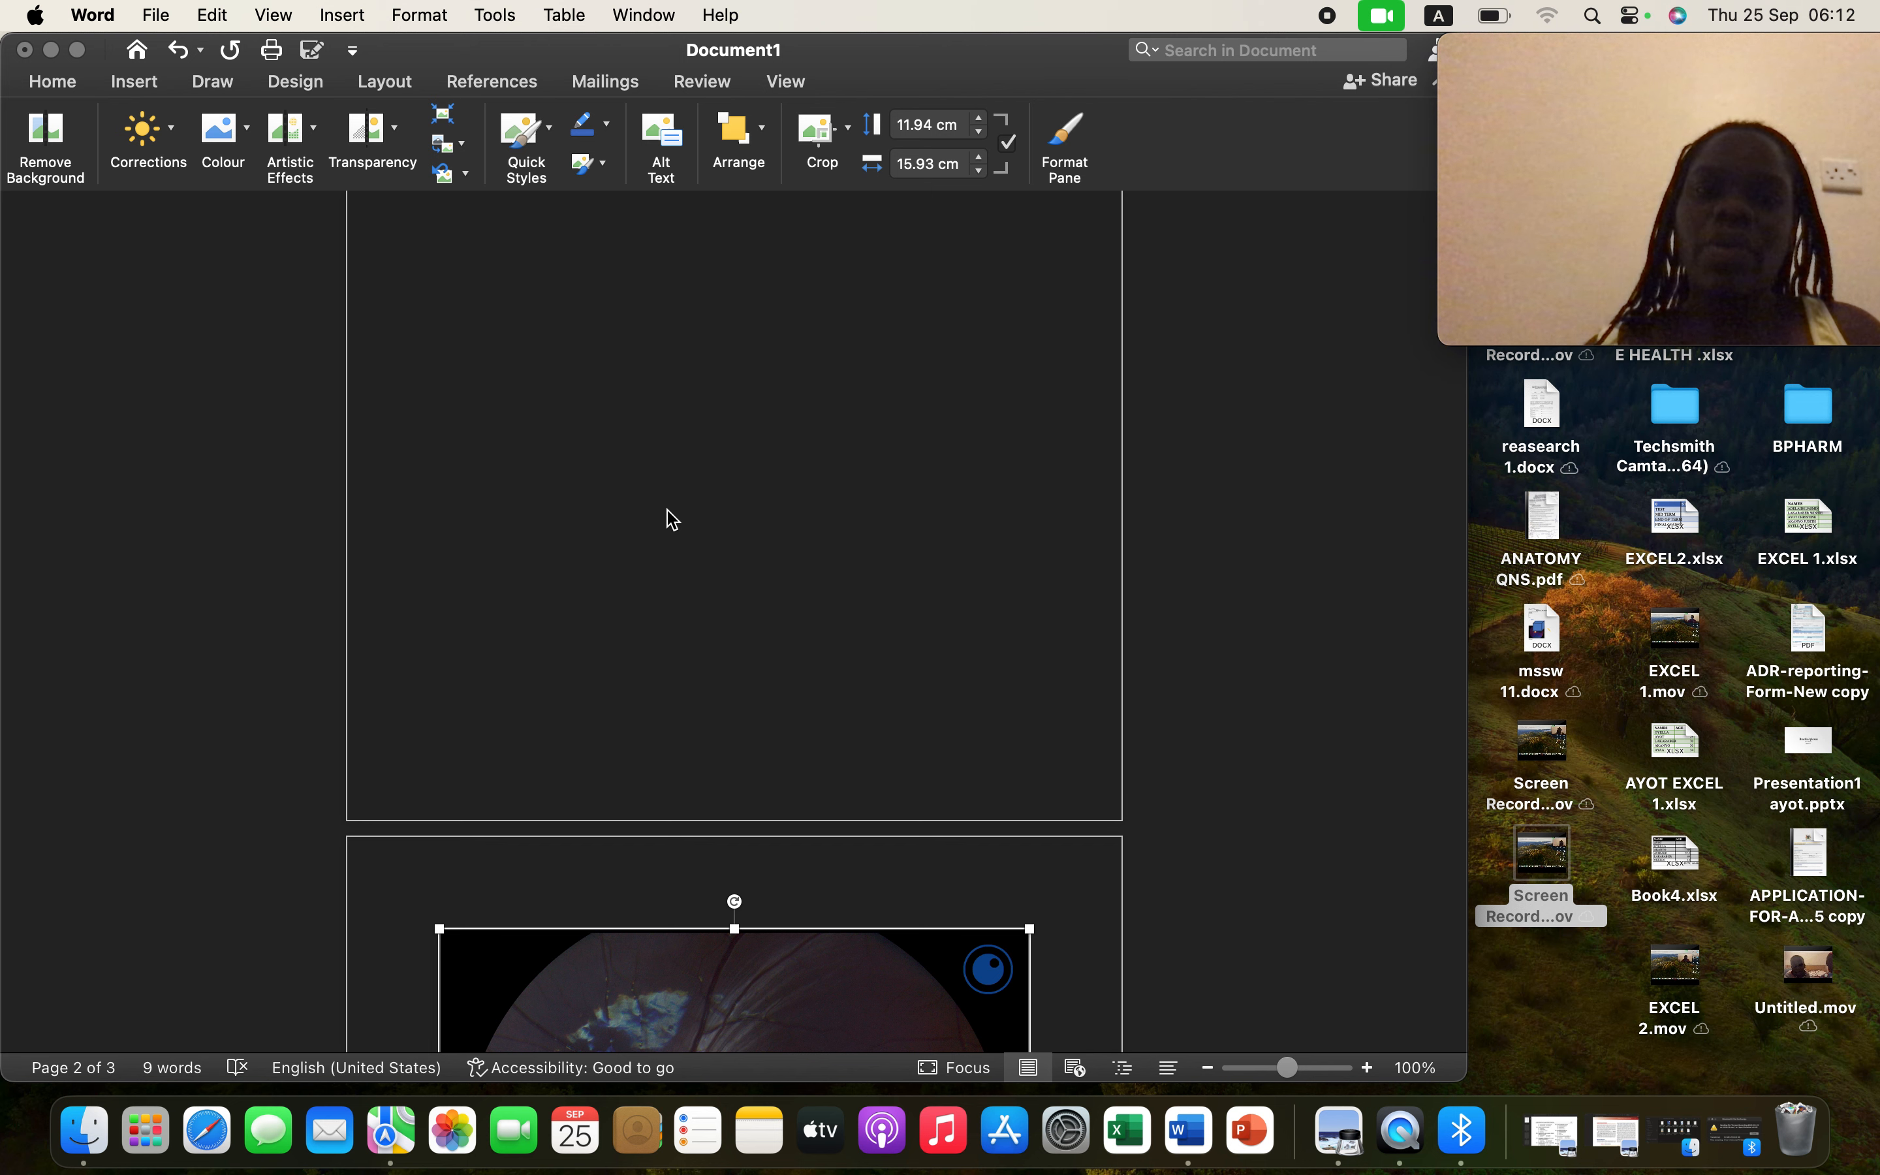
# - Shrink the retina photo to 7.92 × 9.07 cm and drag it onto page 1 below the filler lines
pyautogui.scroll(-5, 664, 513)
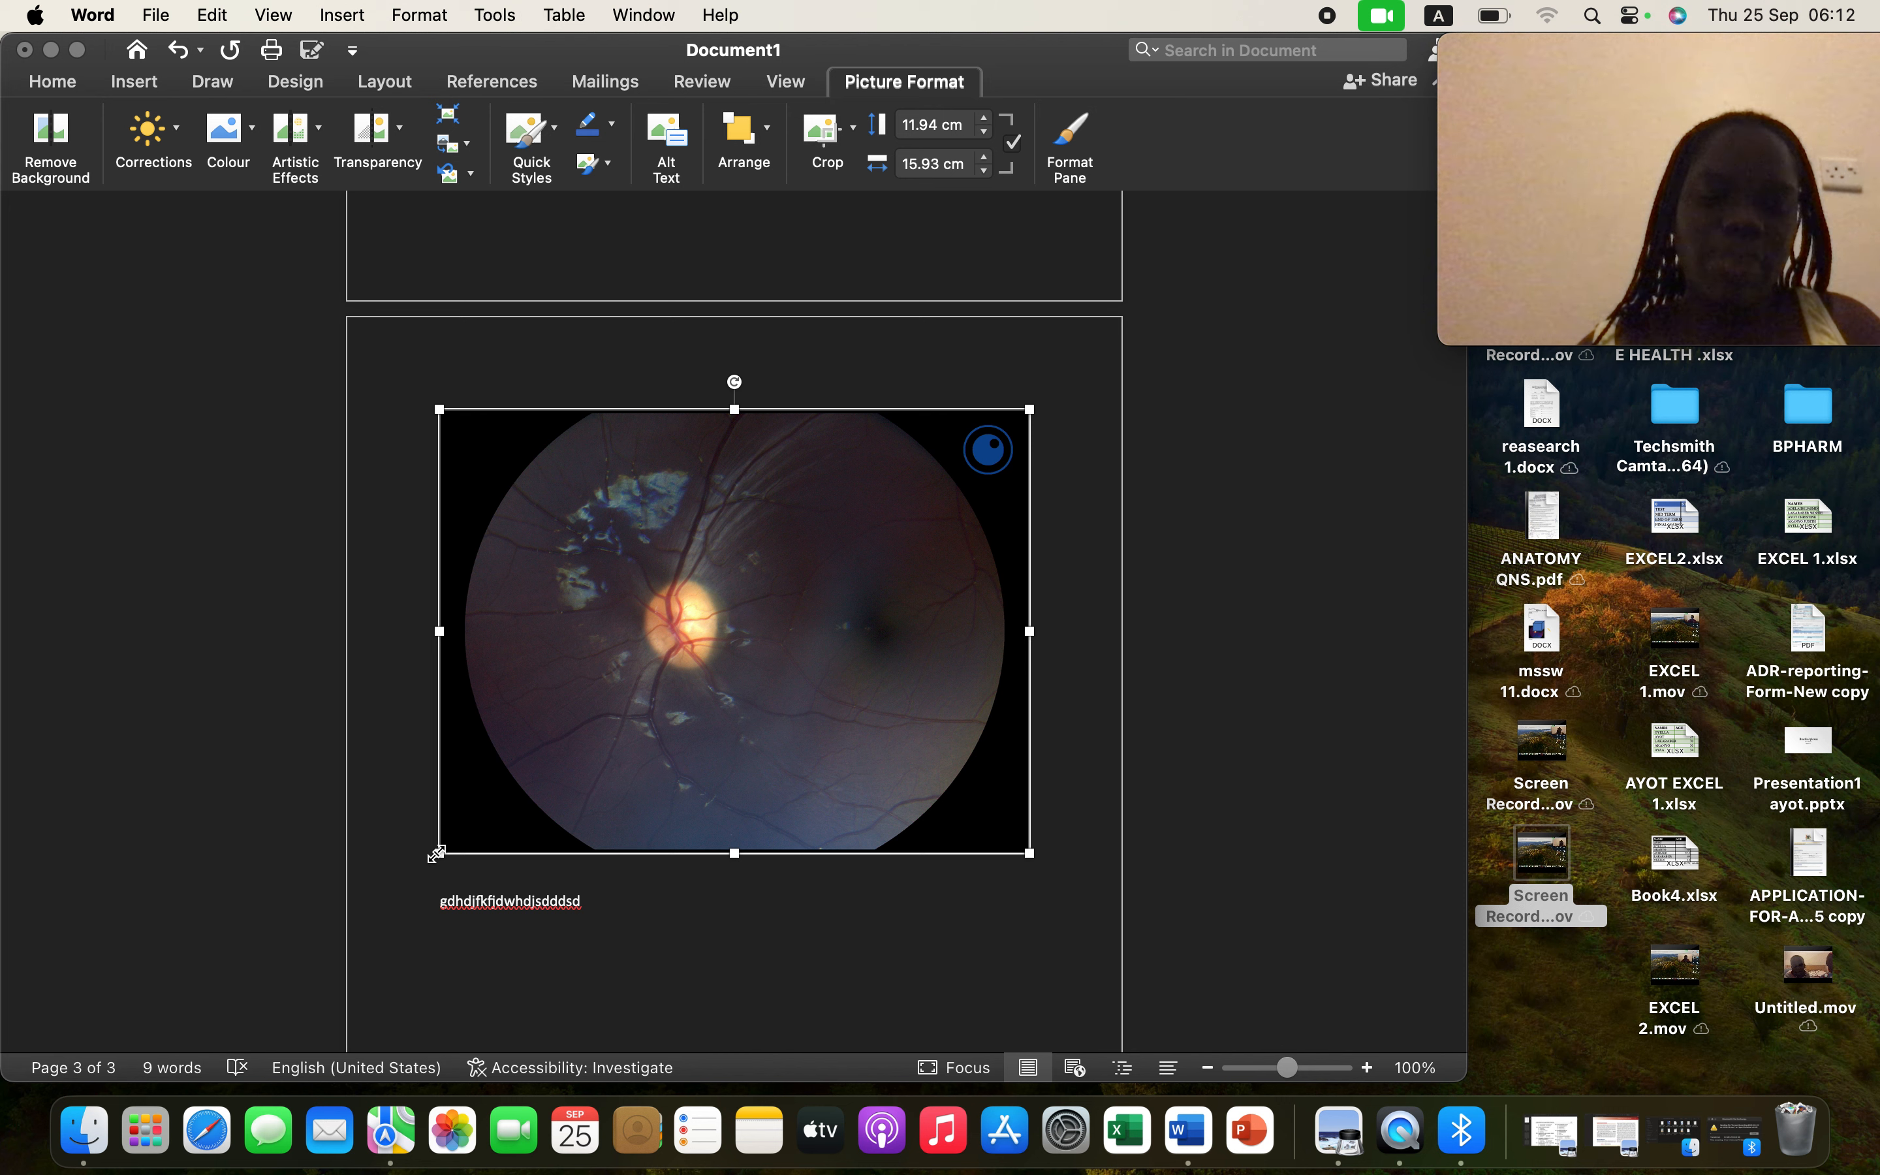
pyautogui.moveTo(436, 856); pyautogui.dragTo(639, 593)
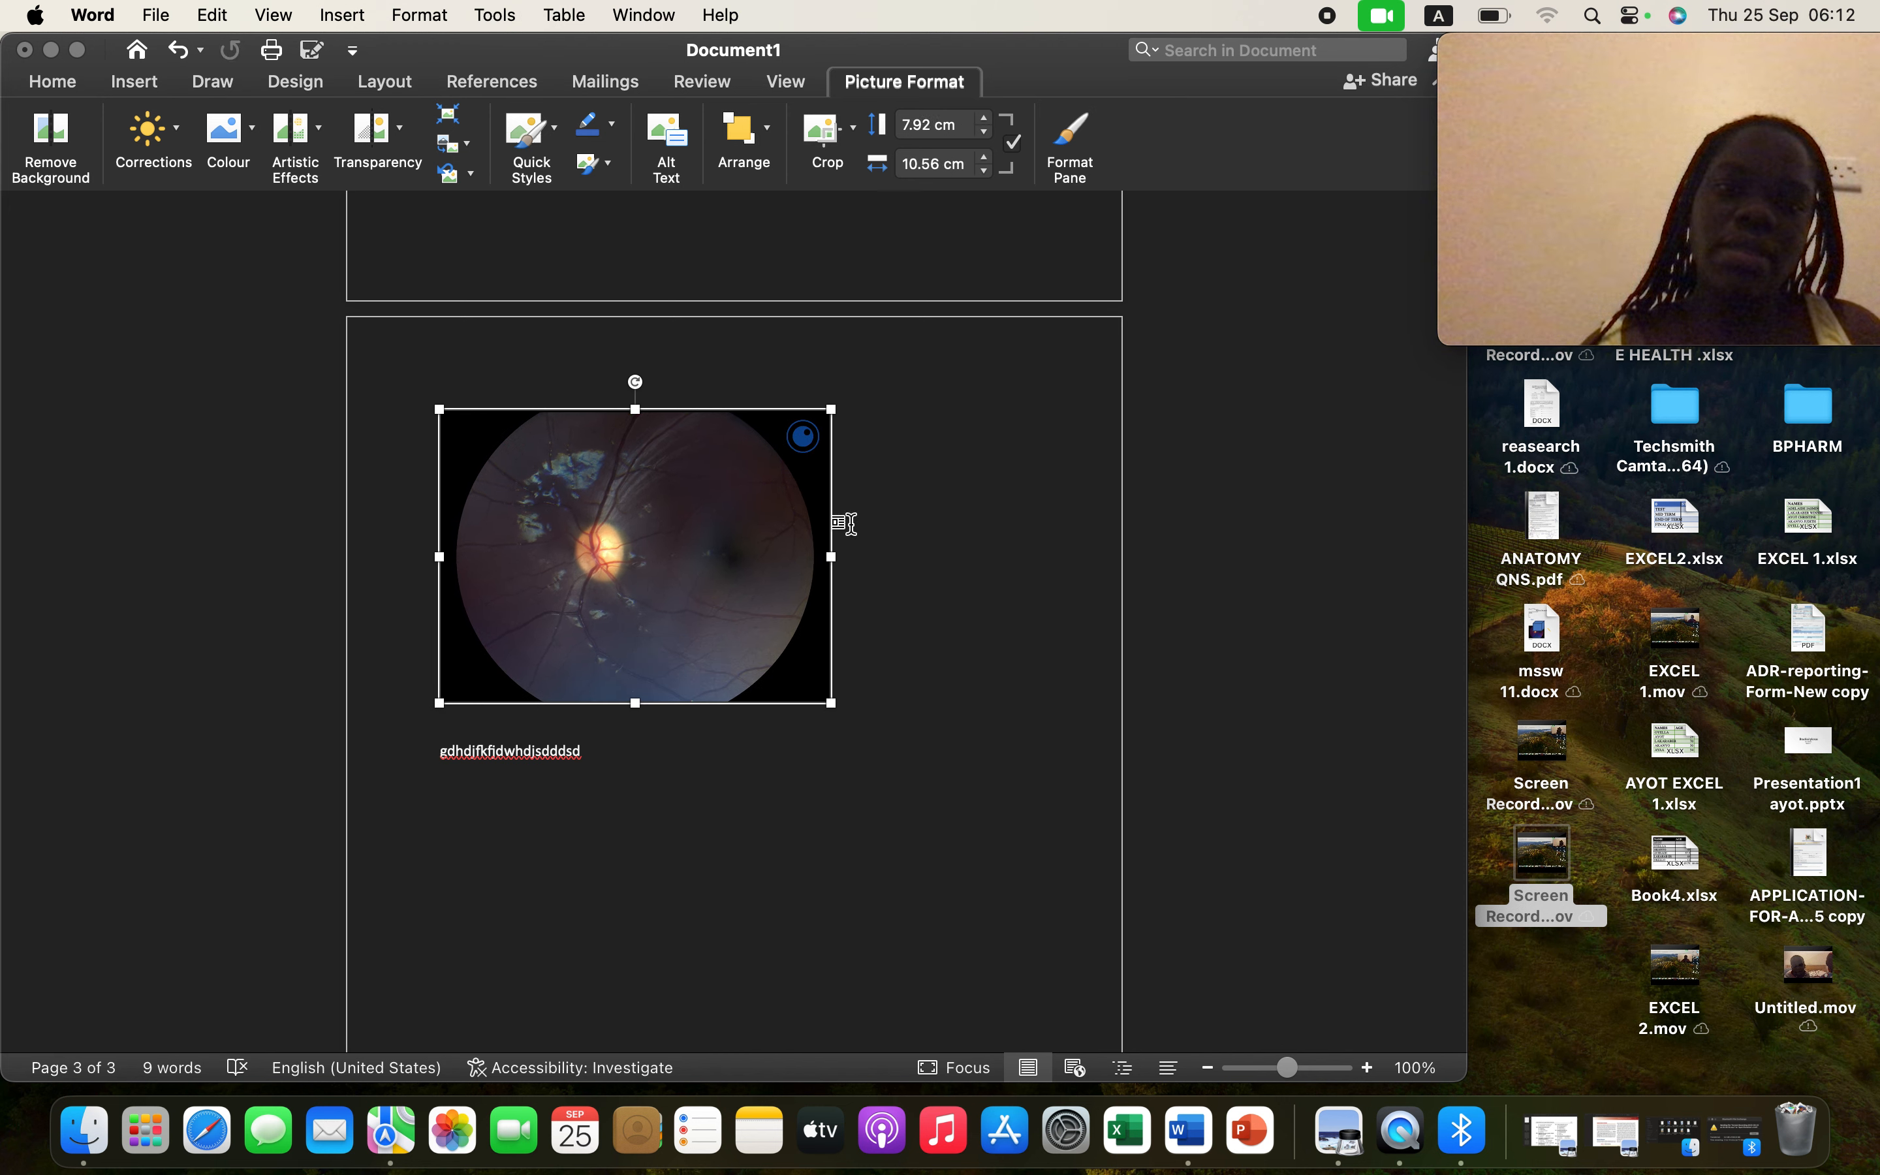
pyautogui.moveTo(833, 558); pyautogui.dragTo(776, 556)
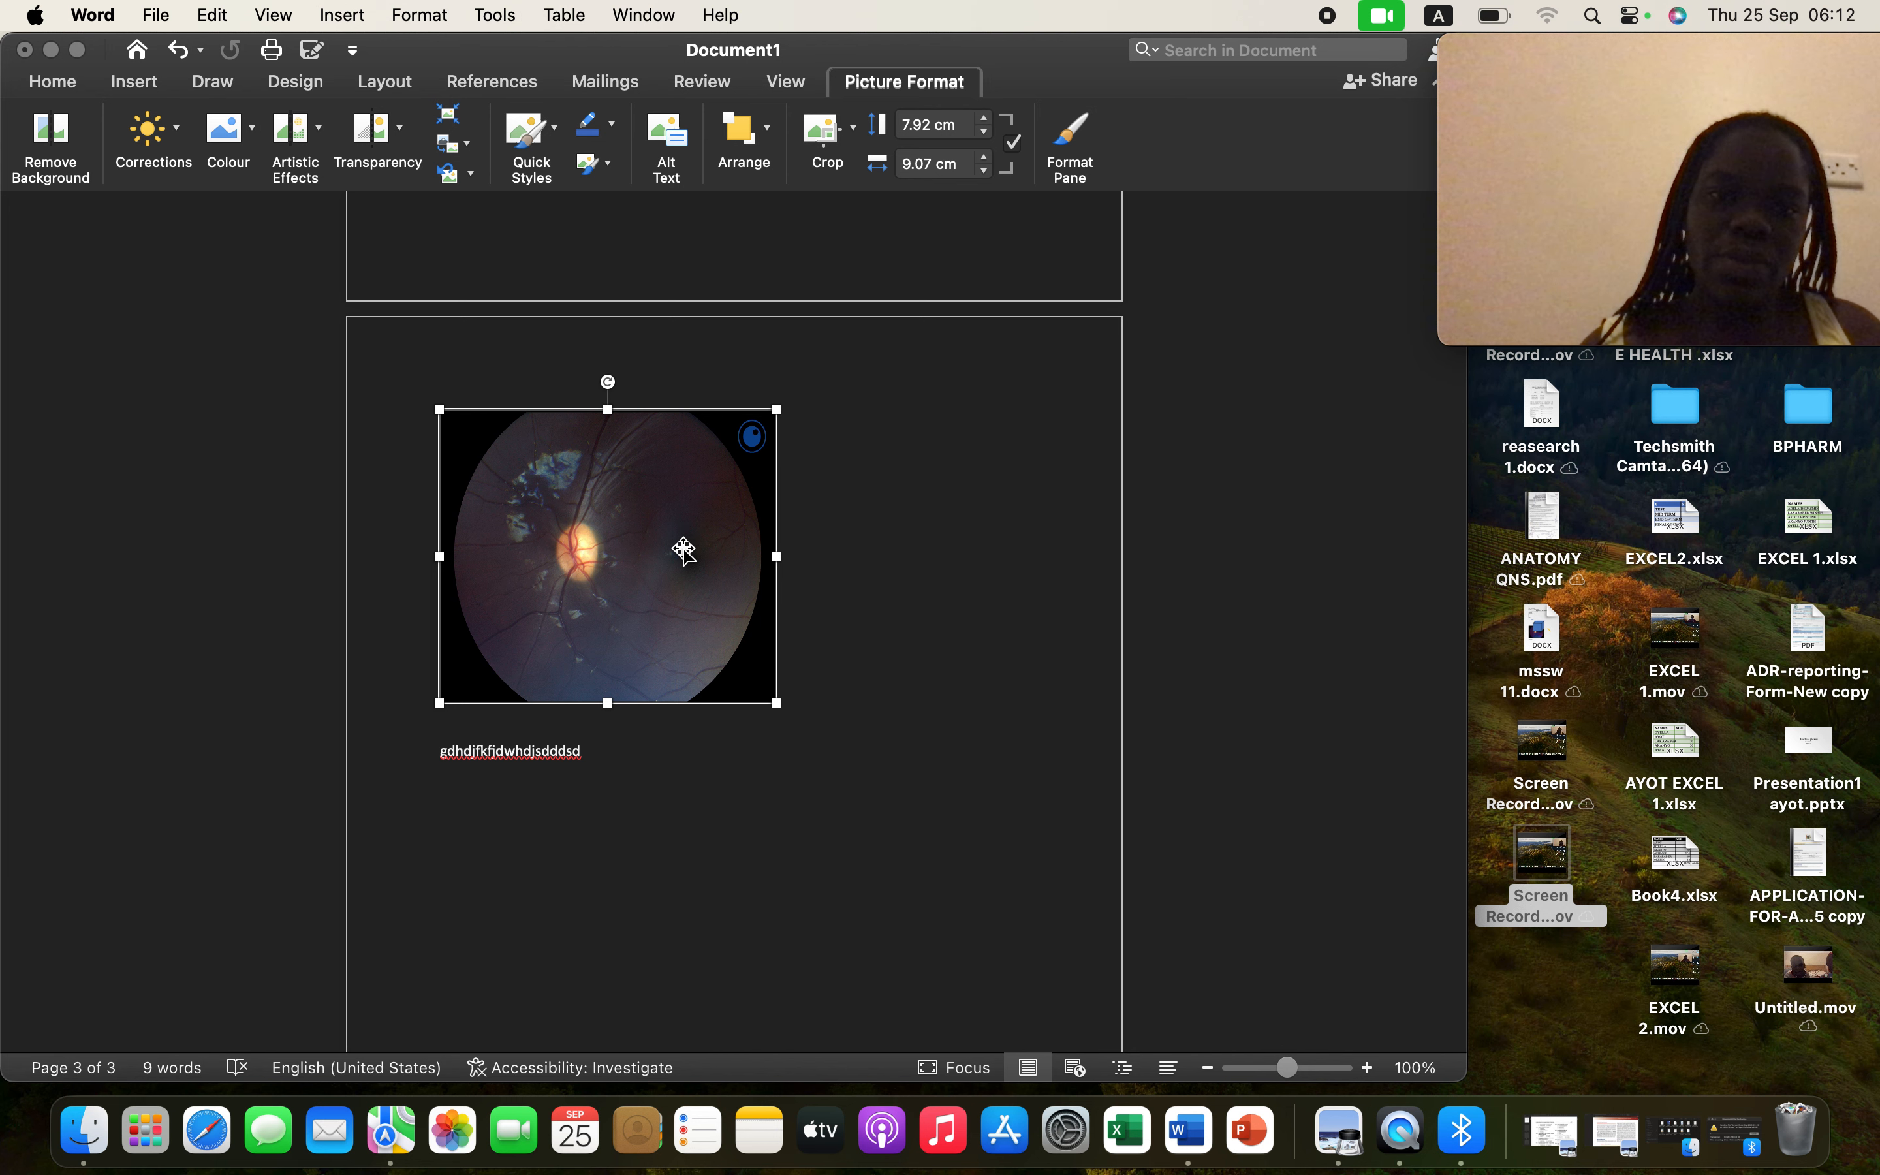
pyautogui.moveTo(684, 546)
pyautogui.mouseDown()
pyautogui.moveTo(745, 210)
pyautogui.moveTo(726, 232)
pyautogui.moveTo(777, 499)
pyautogui.moveTo(655, 558)
pyautogui.moveTo(706, 540)
pyautogui.mouseUp()
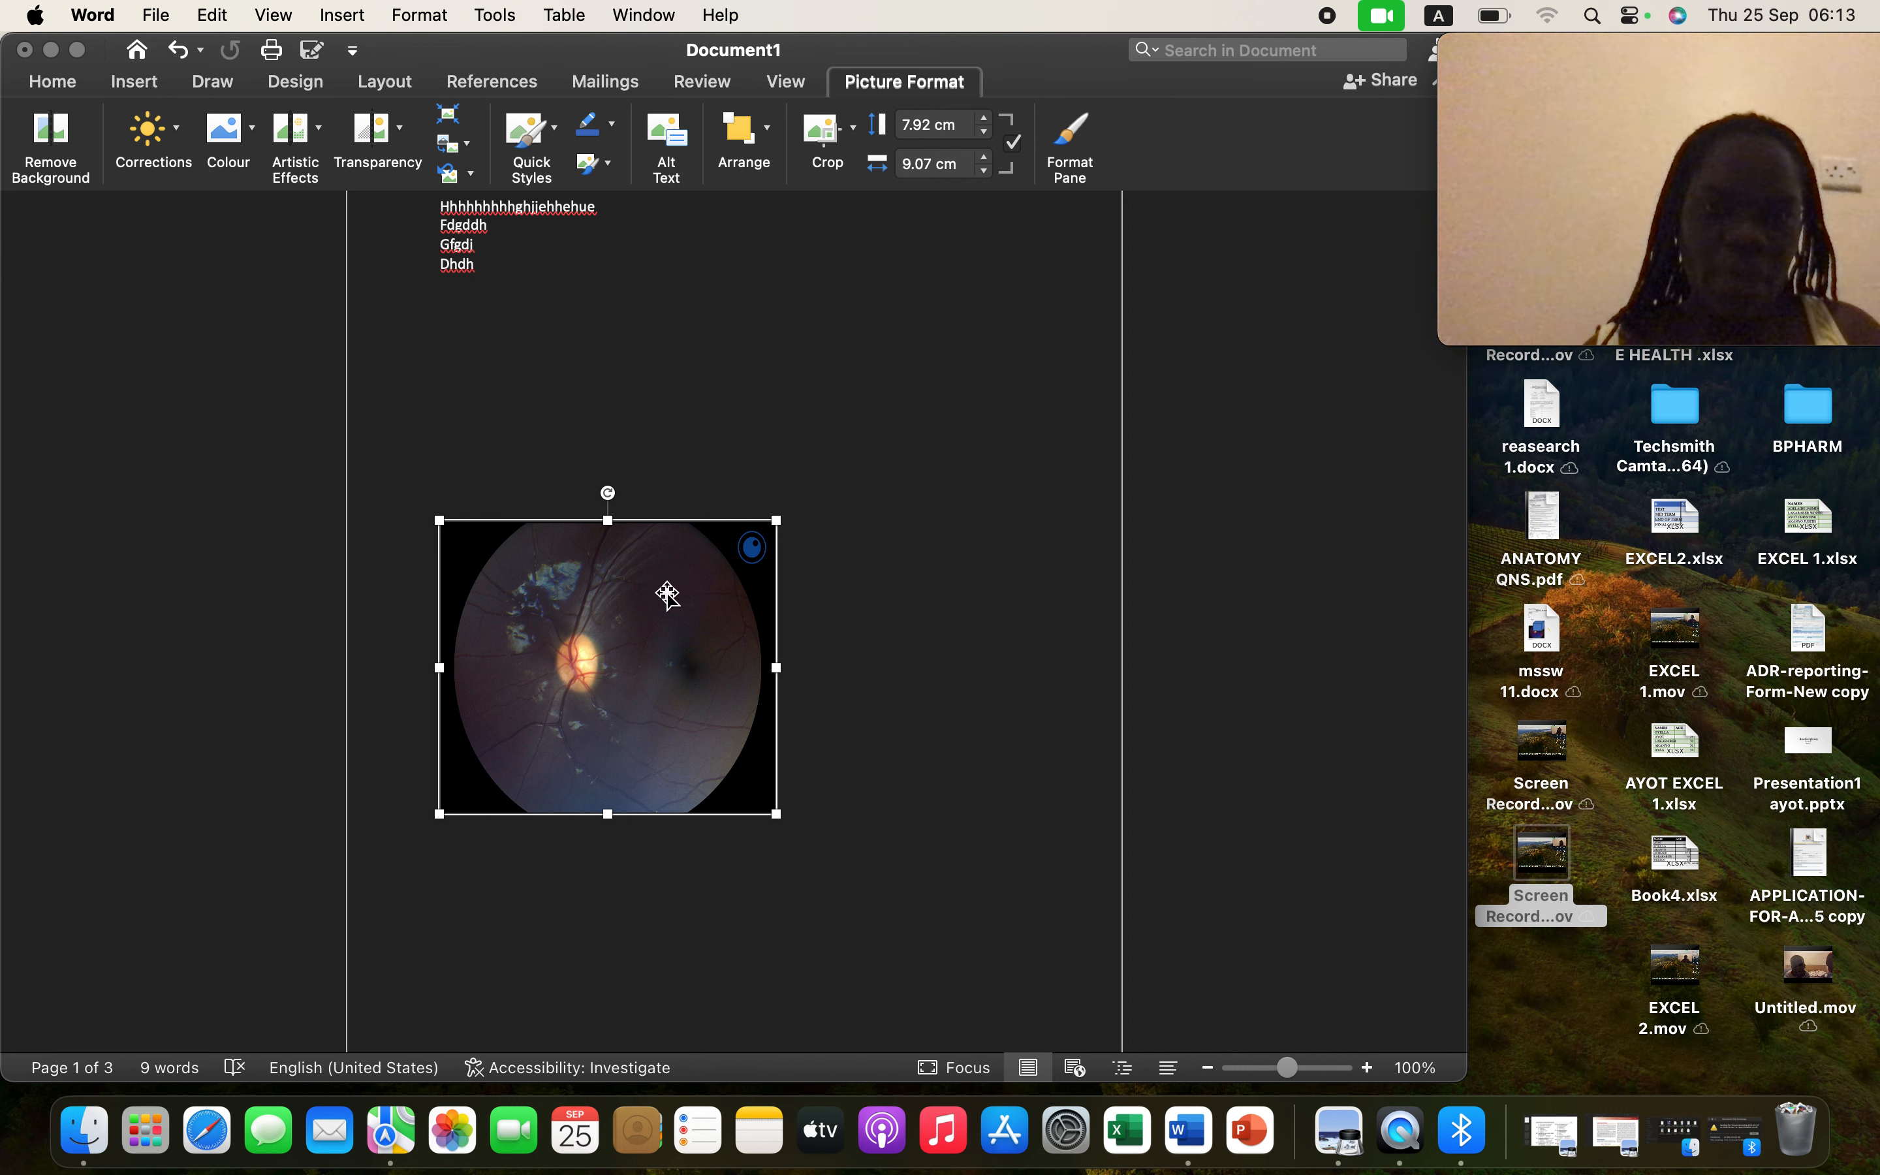
pyautogui.moveTo(667, 595); pyautogui.dragTo(667, 374)
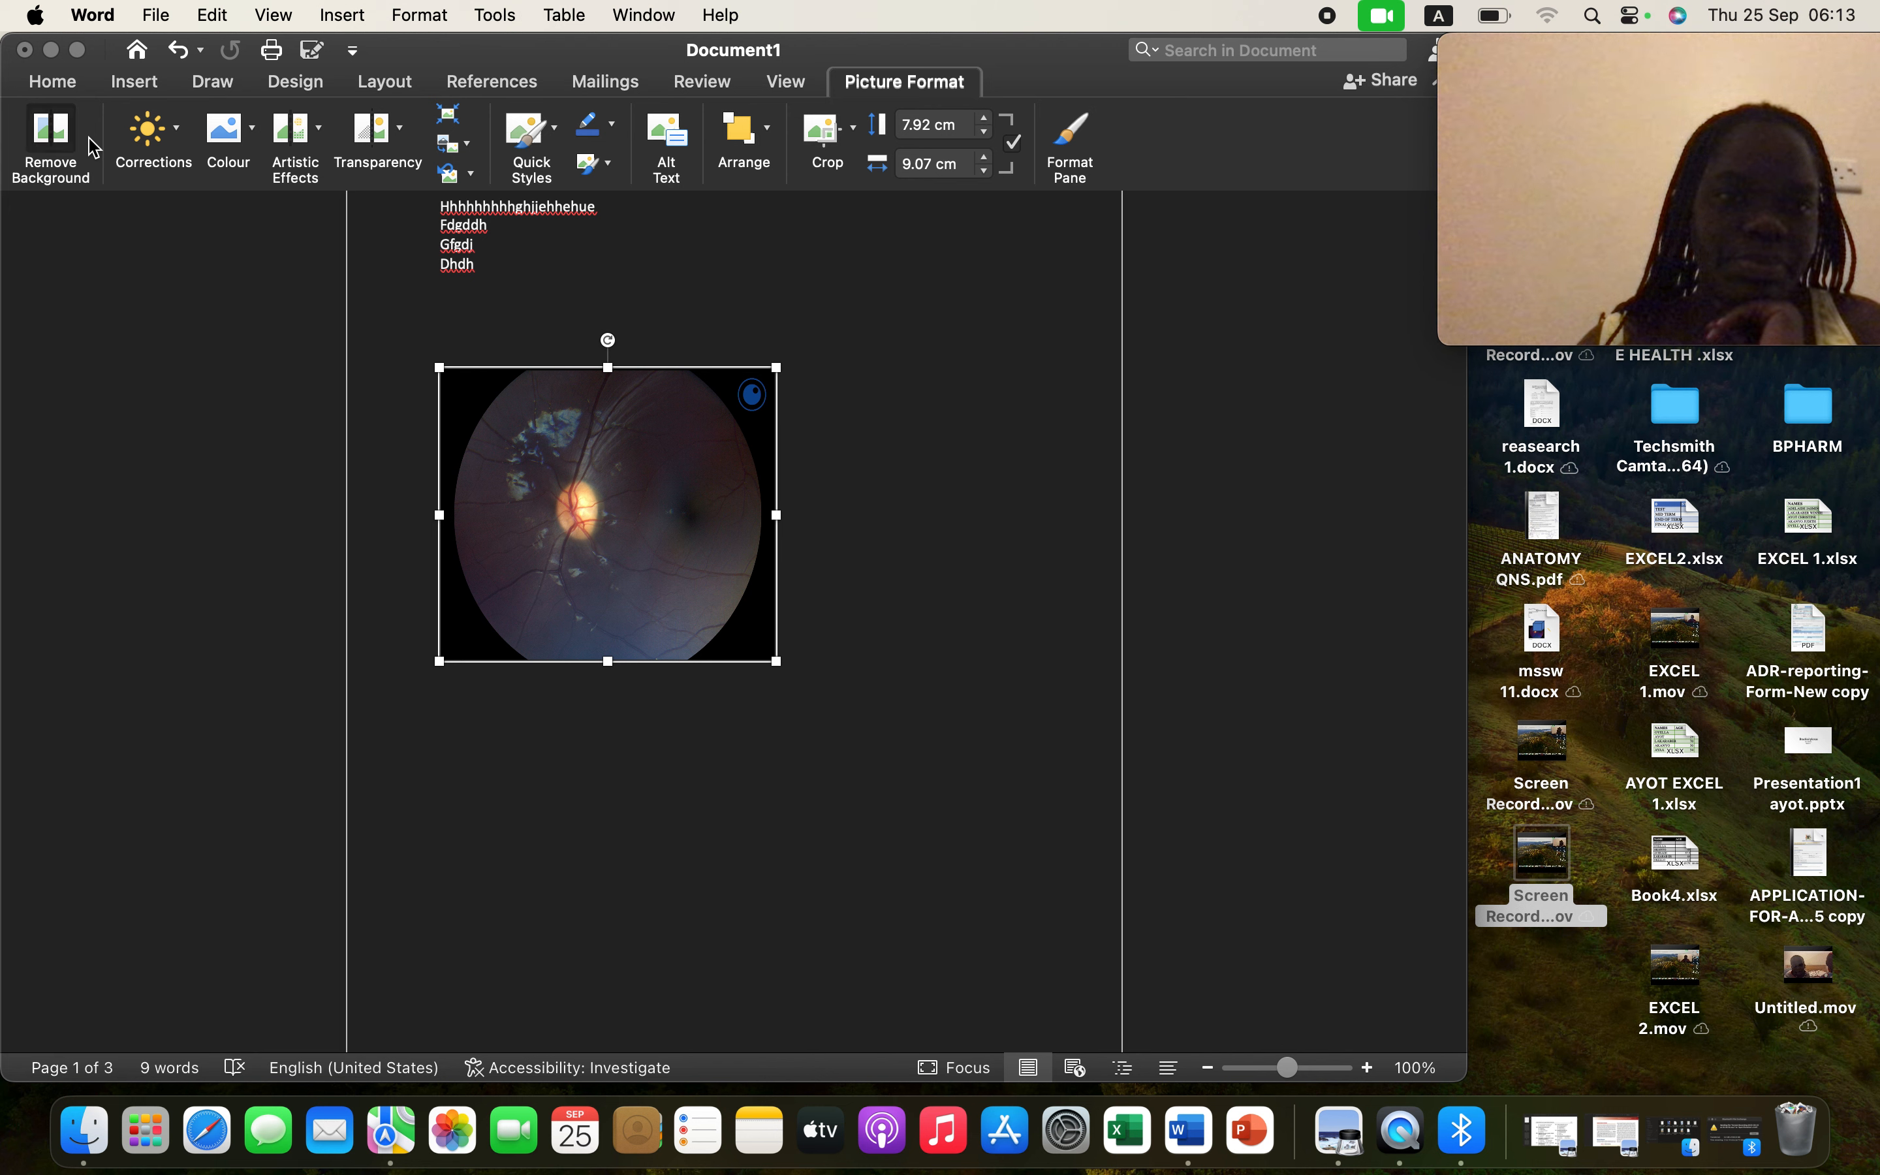
pyautogui.click(51, 140)
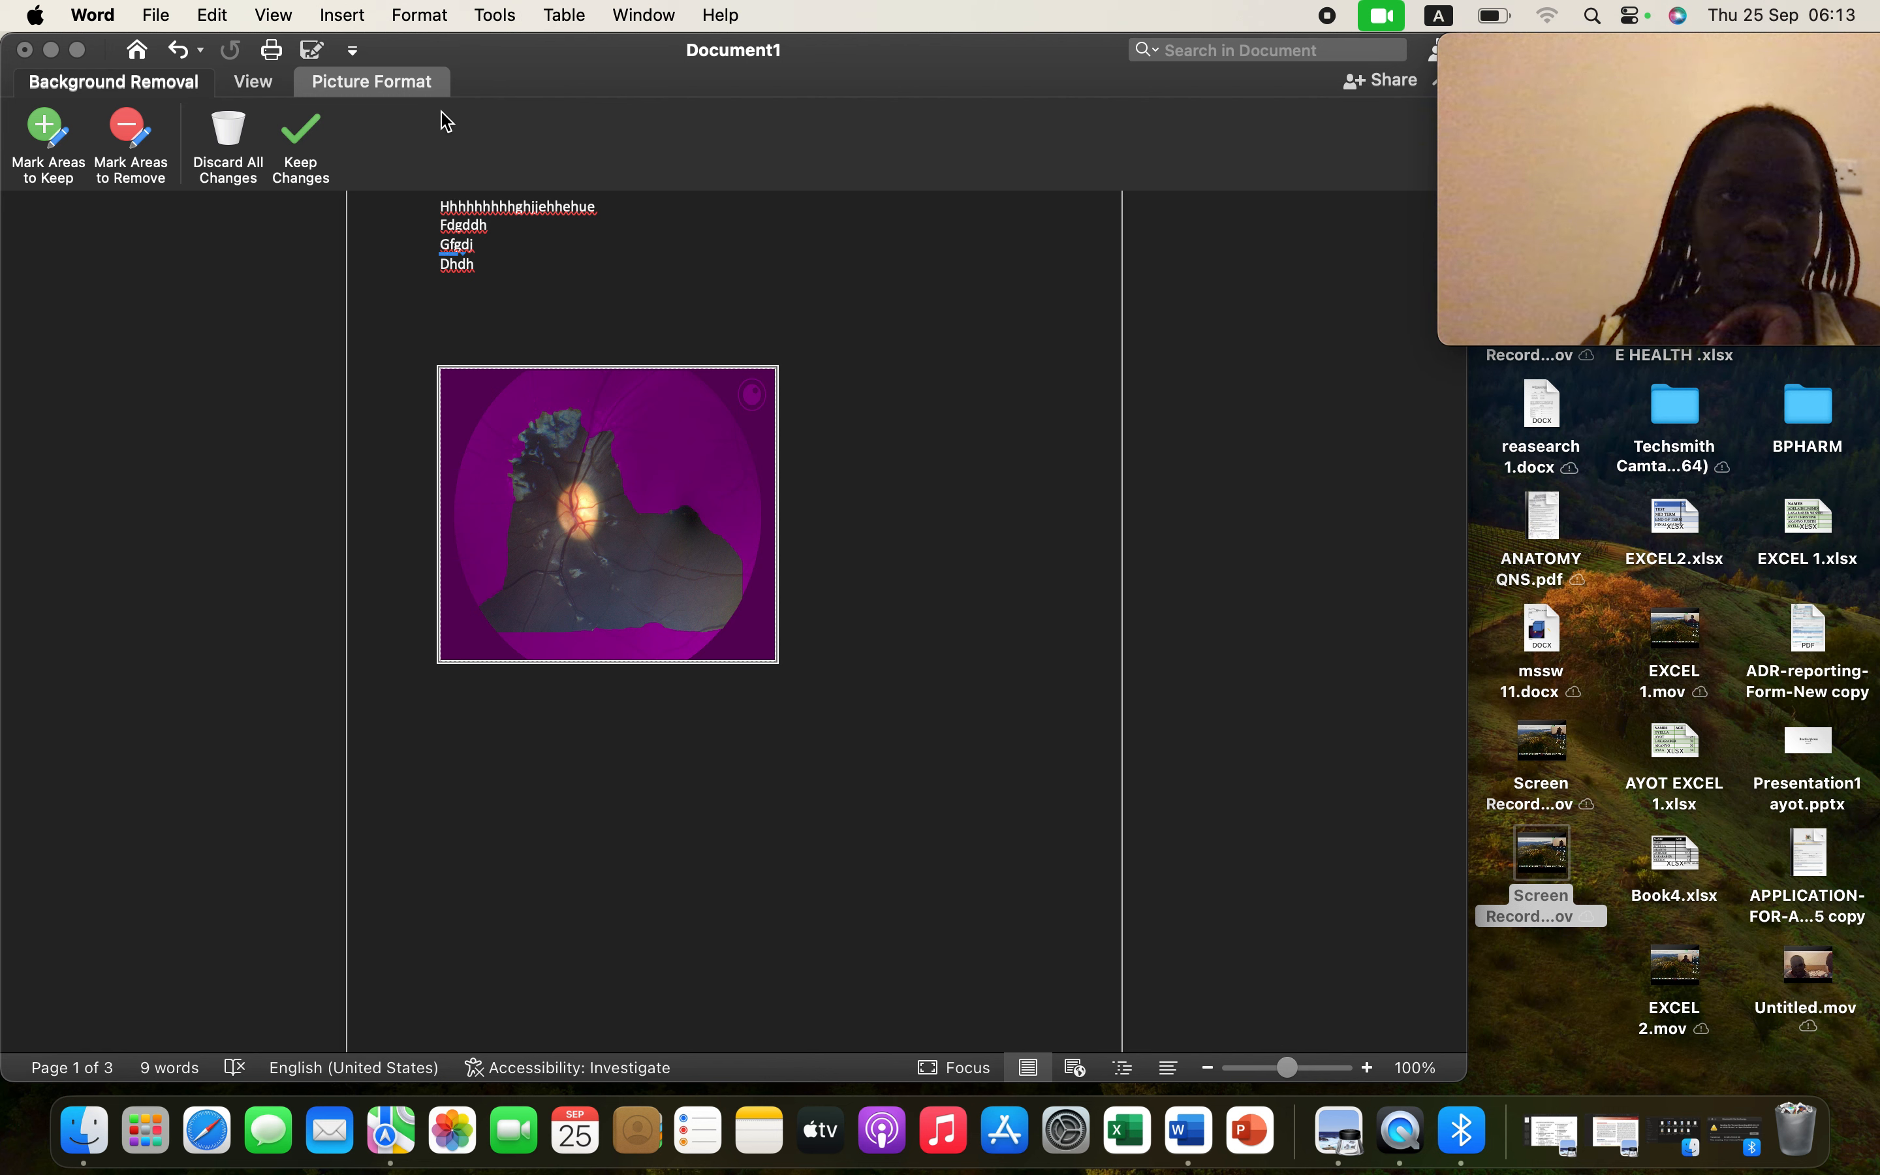
pyautogui.click(179, 52)
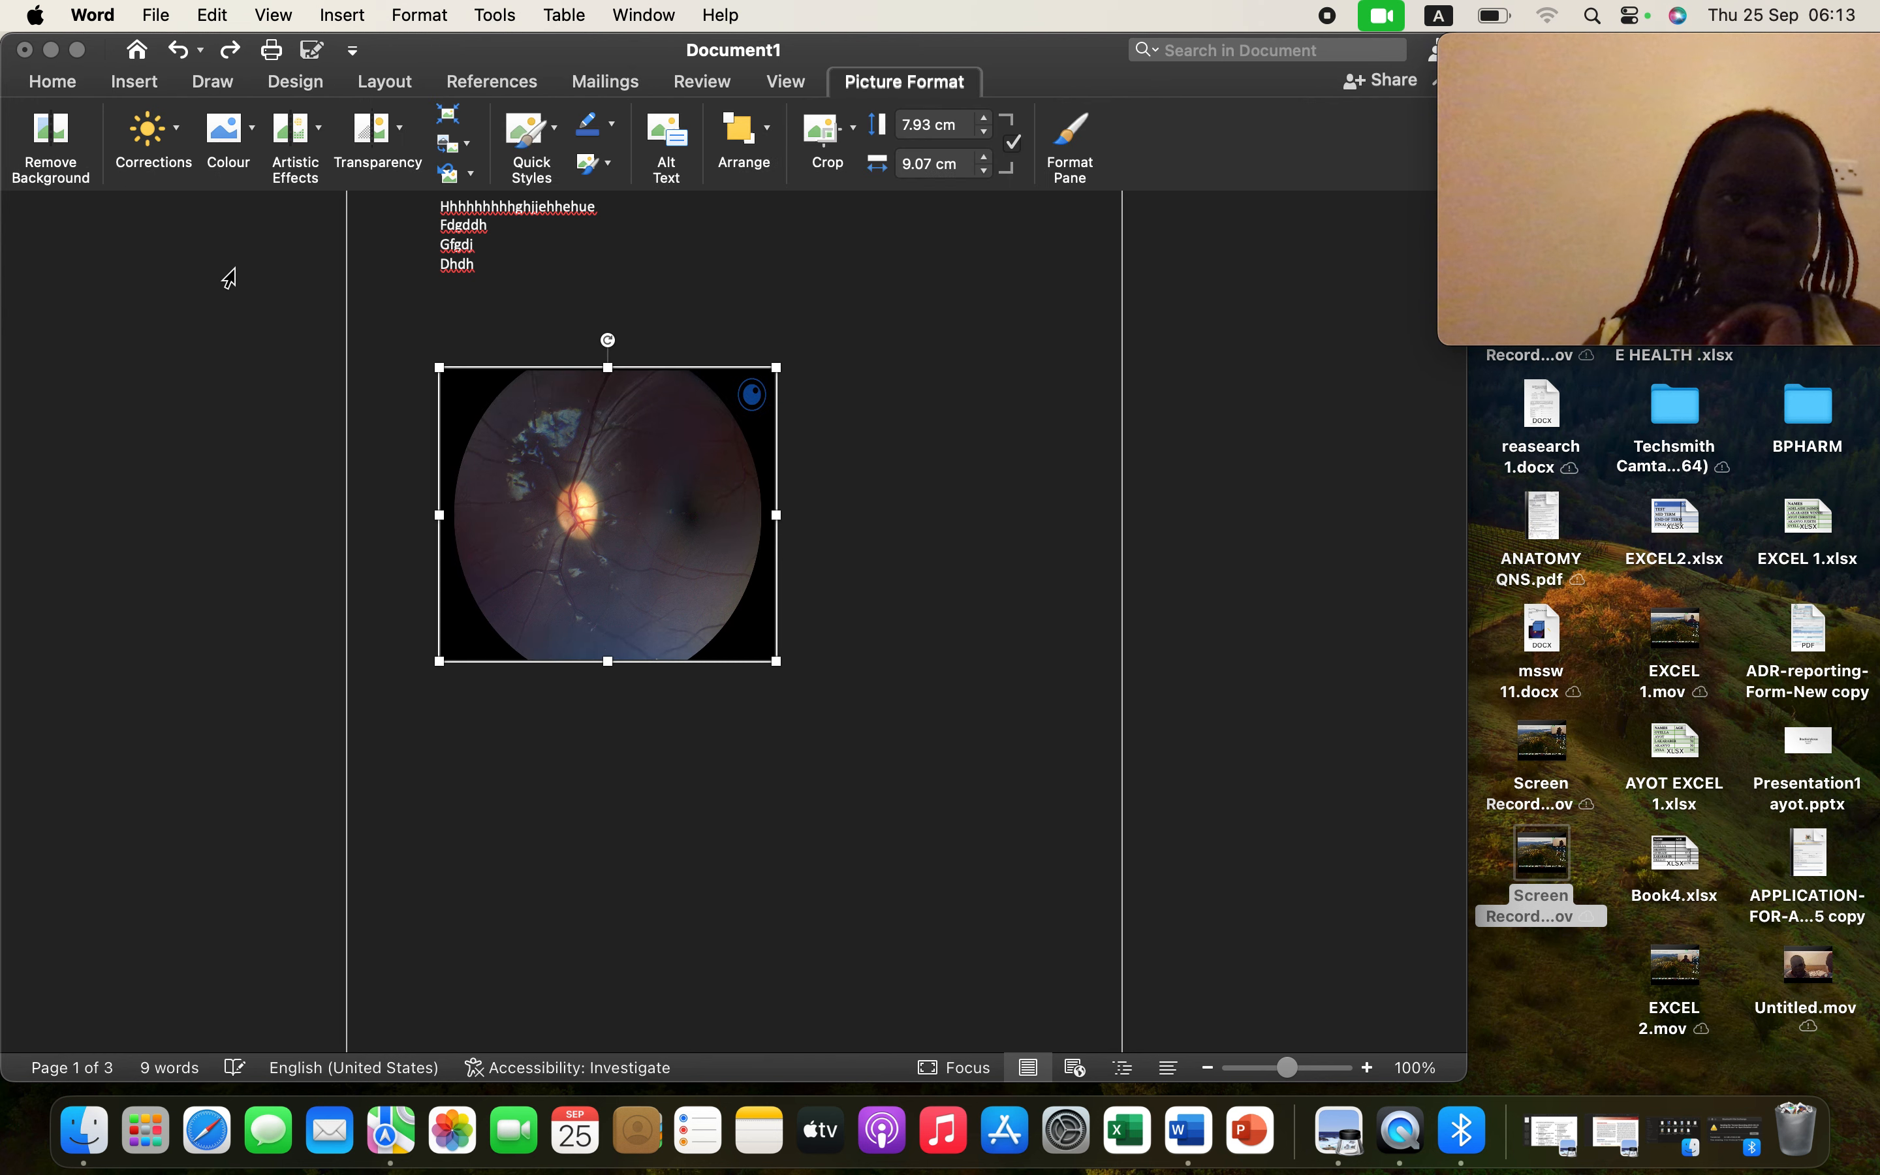
# - Apply the highest Colour Saturation to the retina photo, leaving it uncropped at 7.93 × 9.07 cm
pyautogui.click(254, 134)
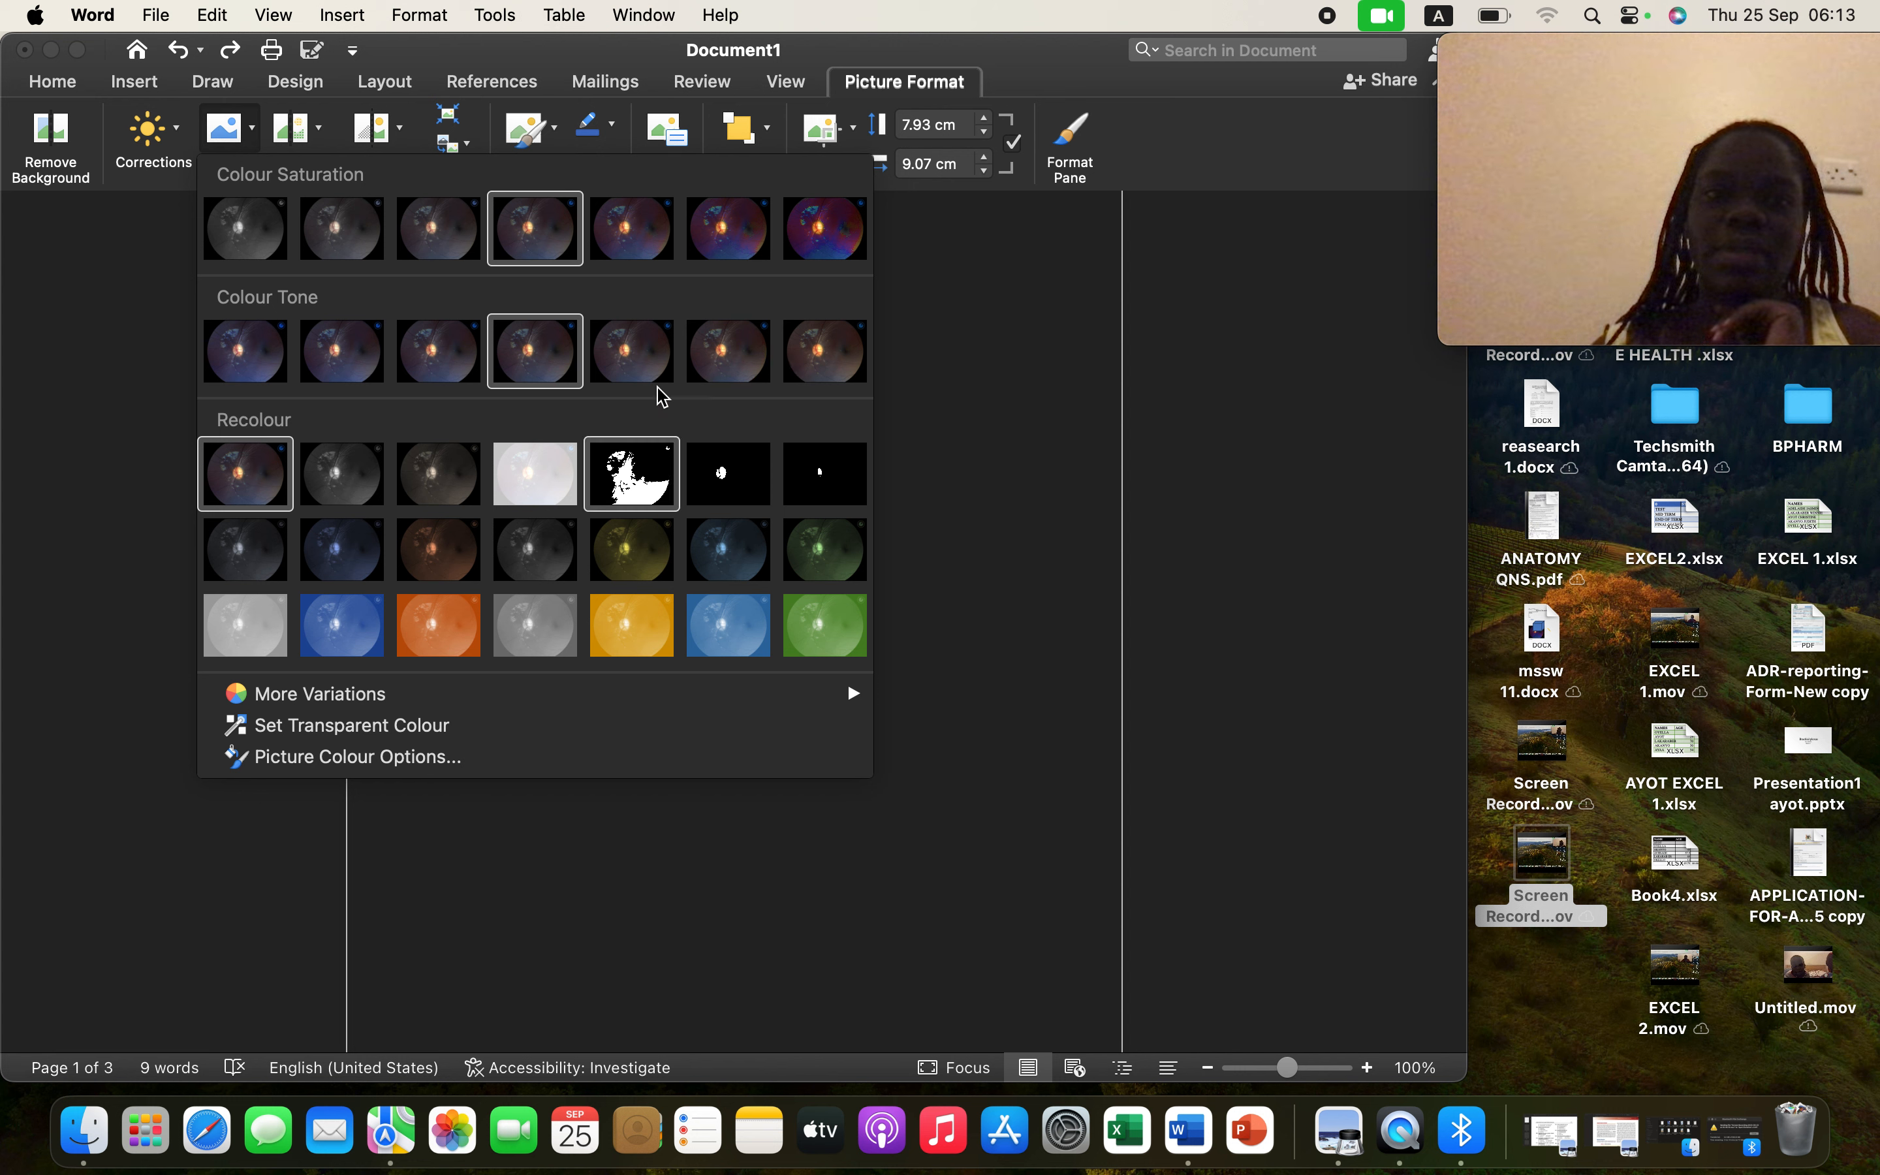
pyautogui.click(822, 237)
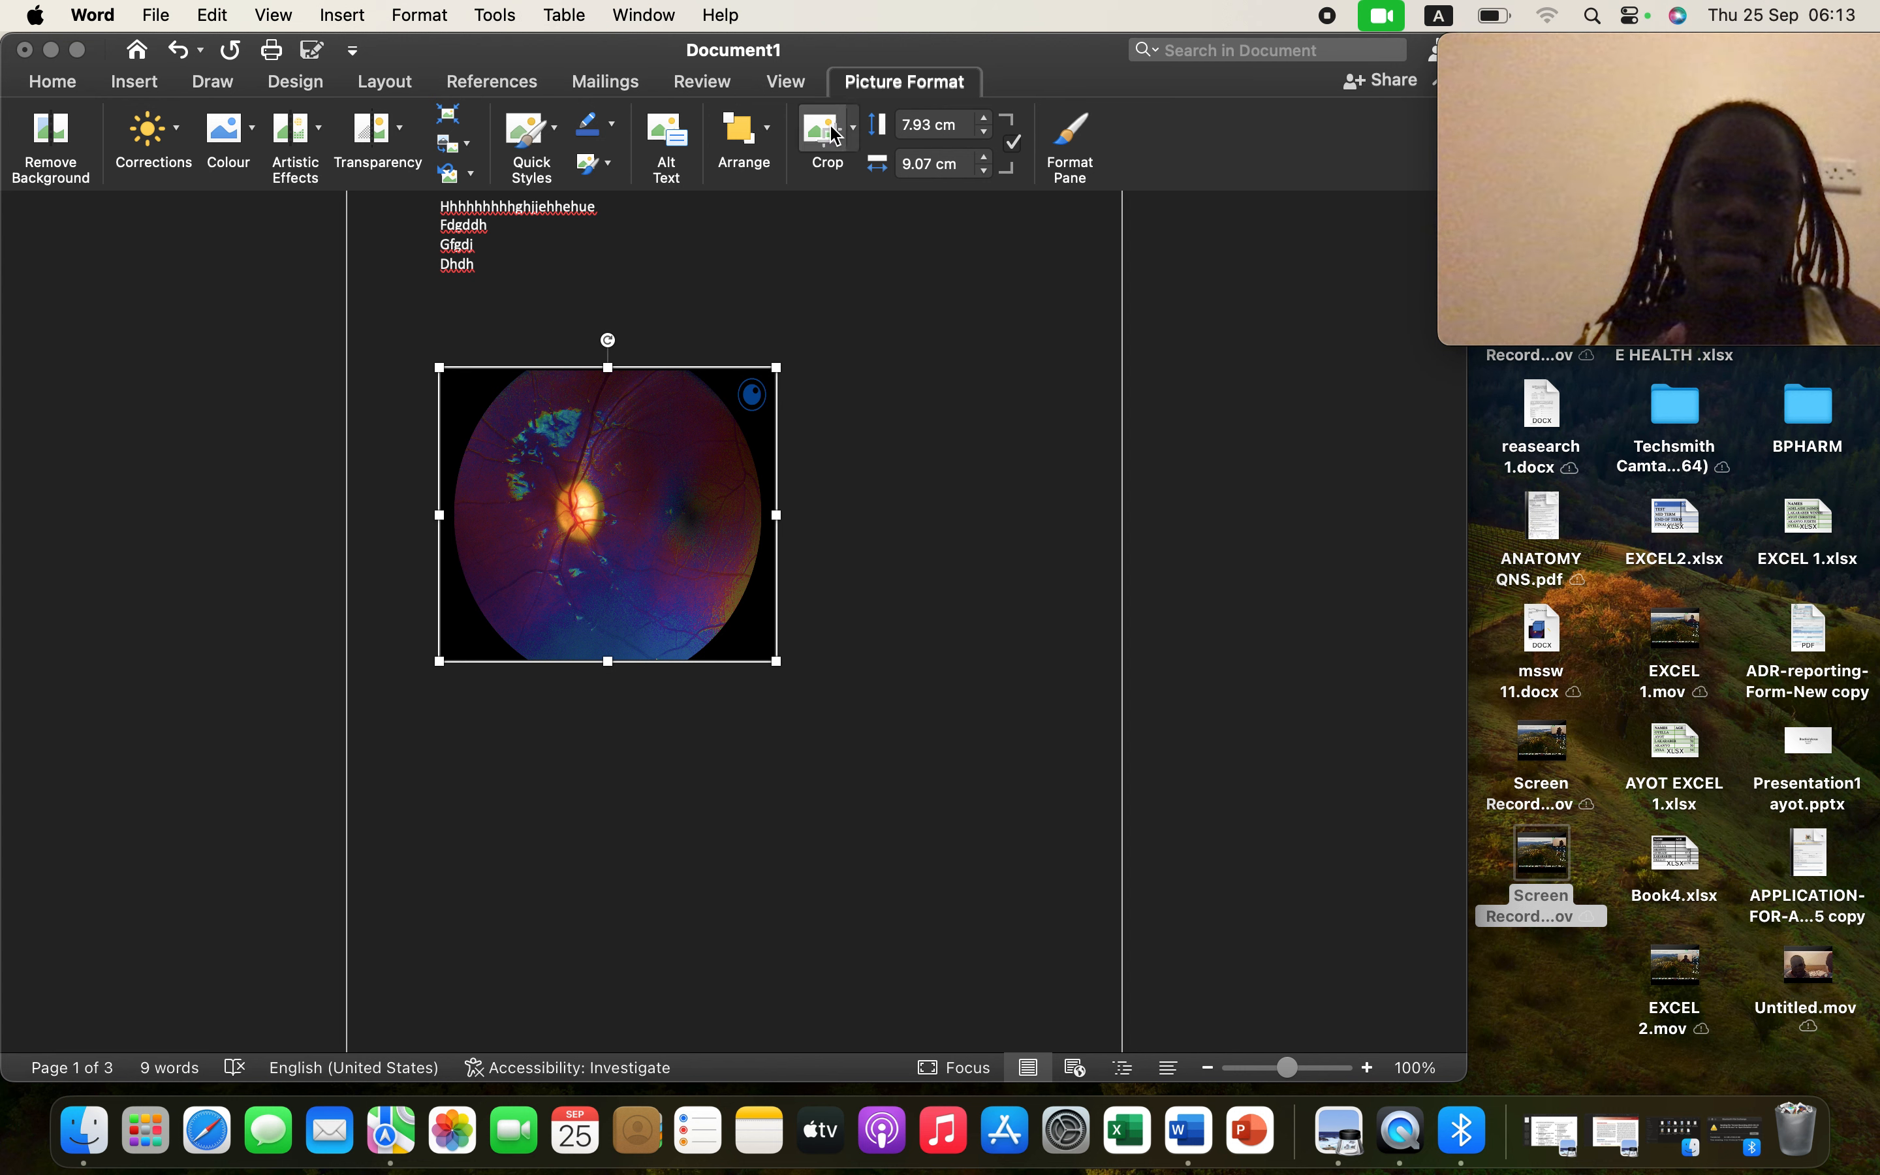
pyautogui.click(854, 133)
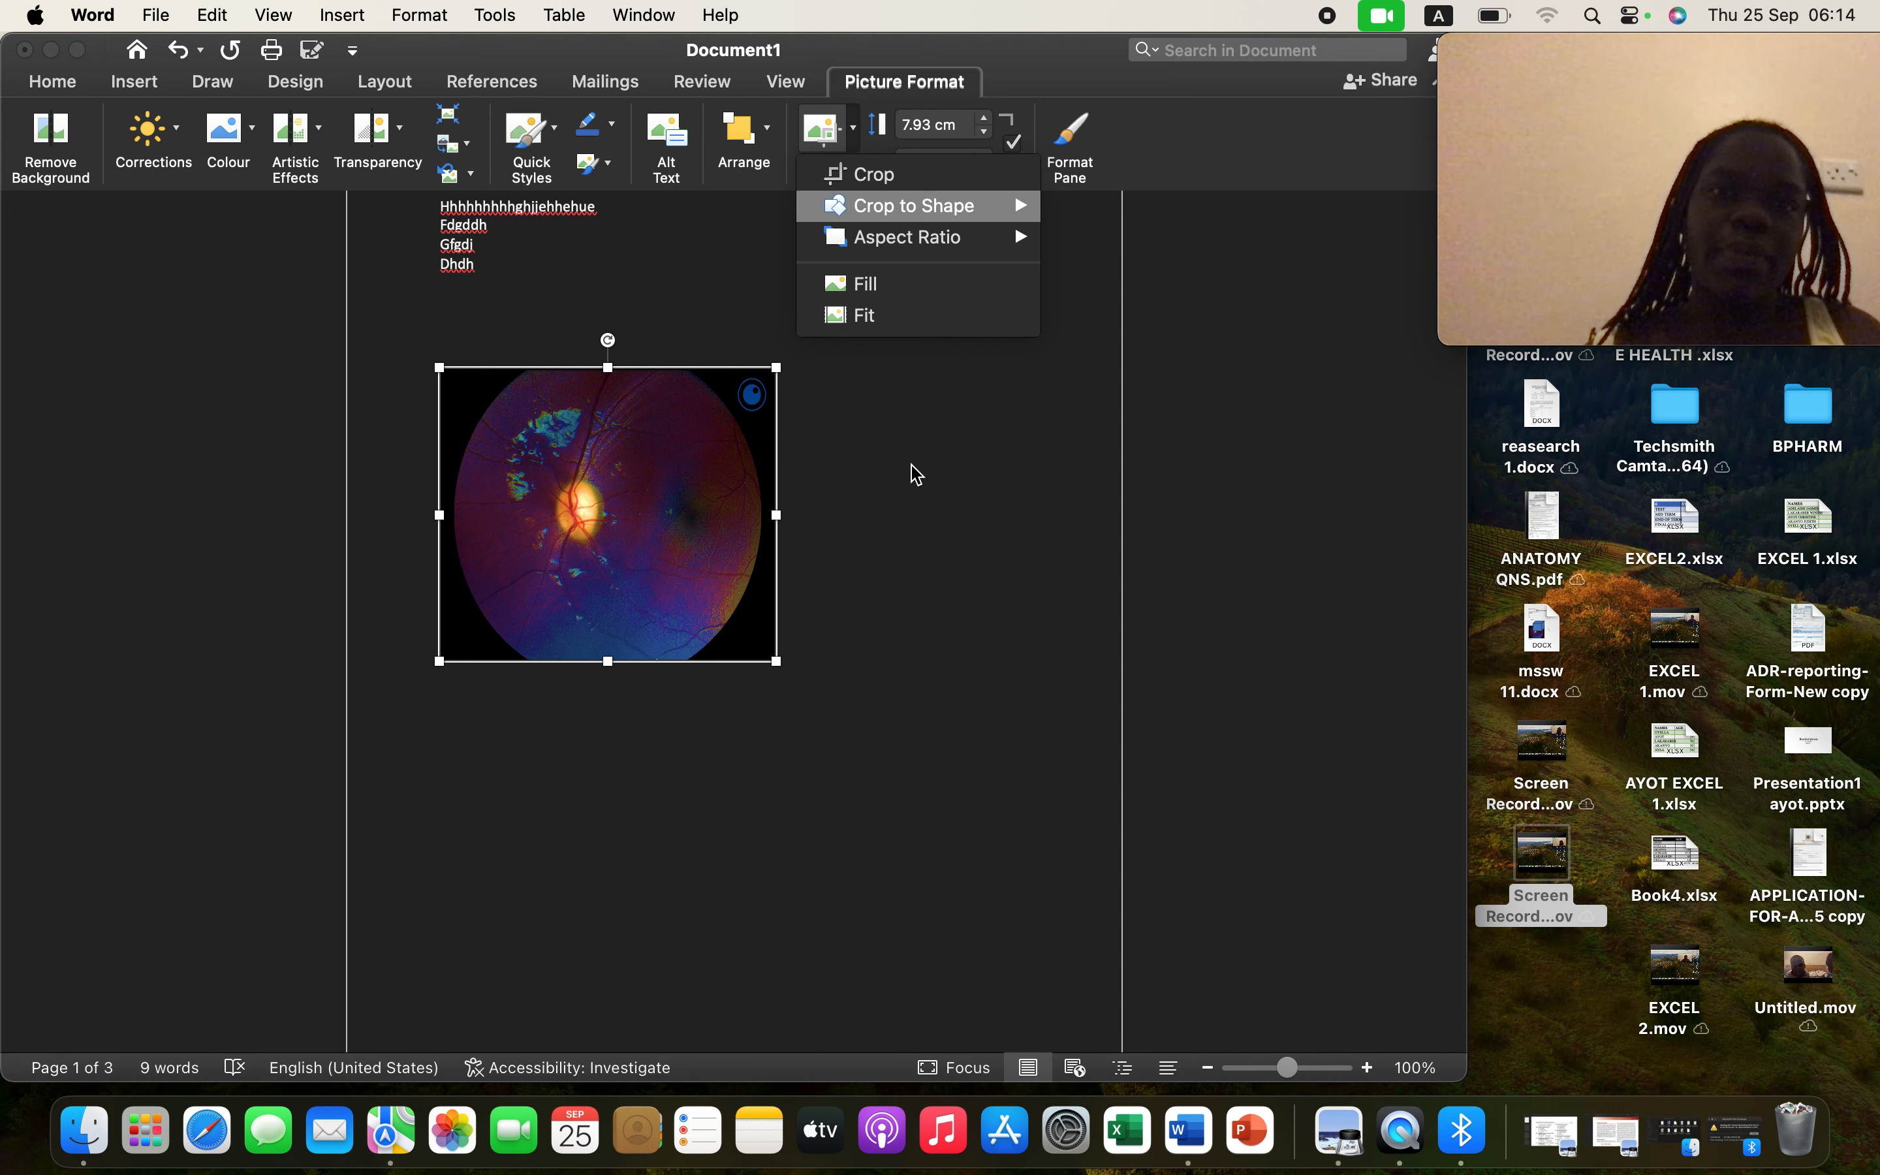
pyautogui.click(911, 559)
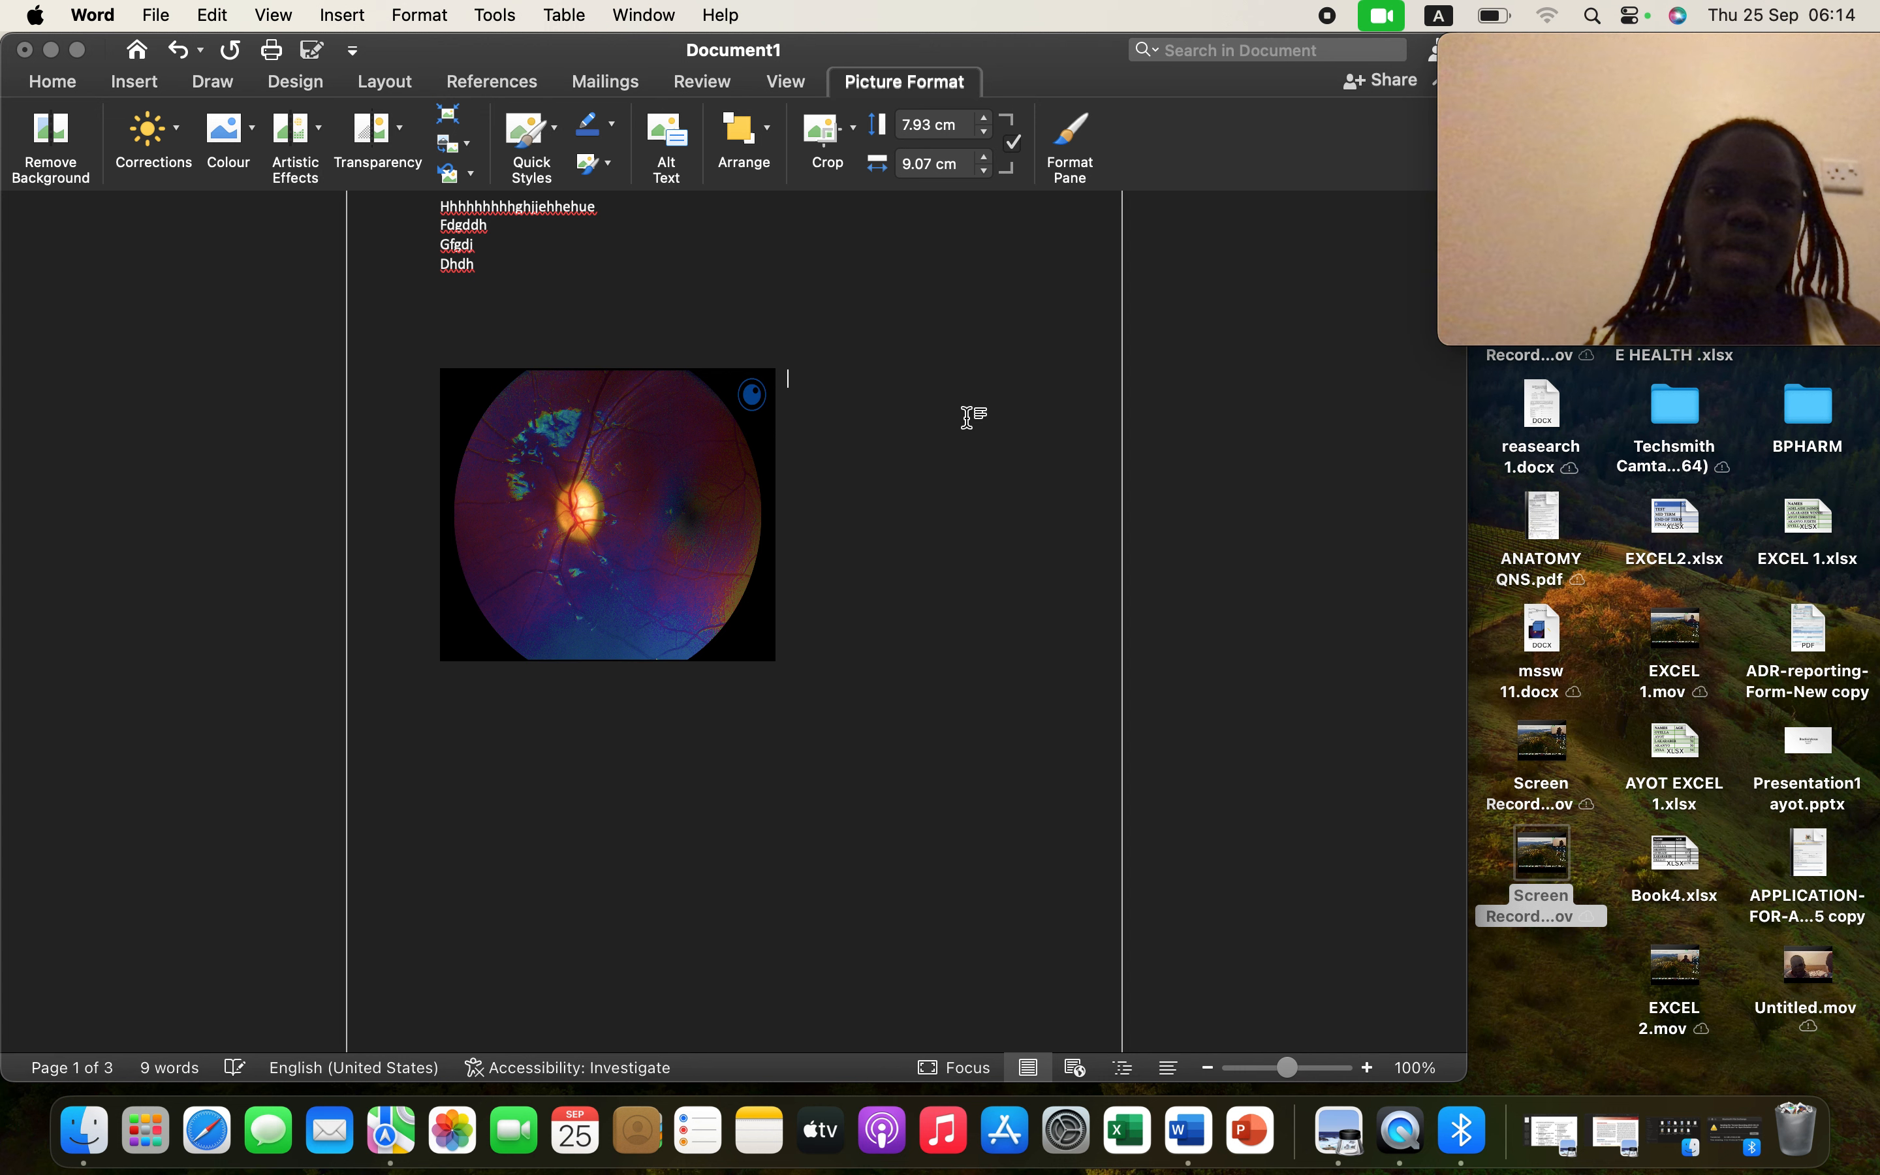
pyautogui.press('super+z')
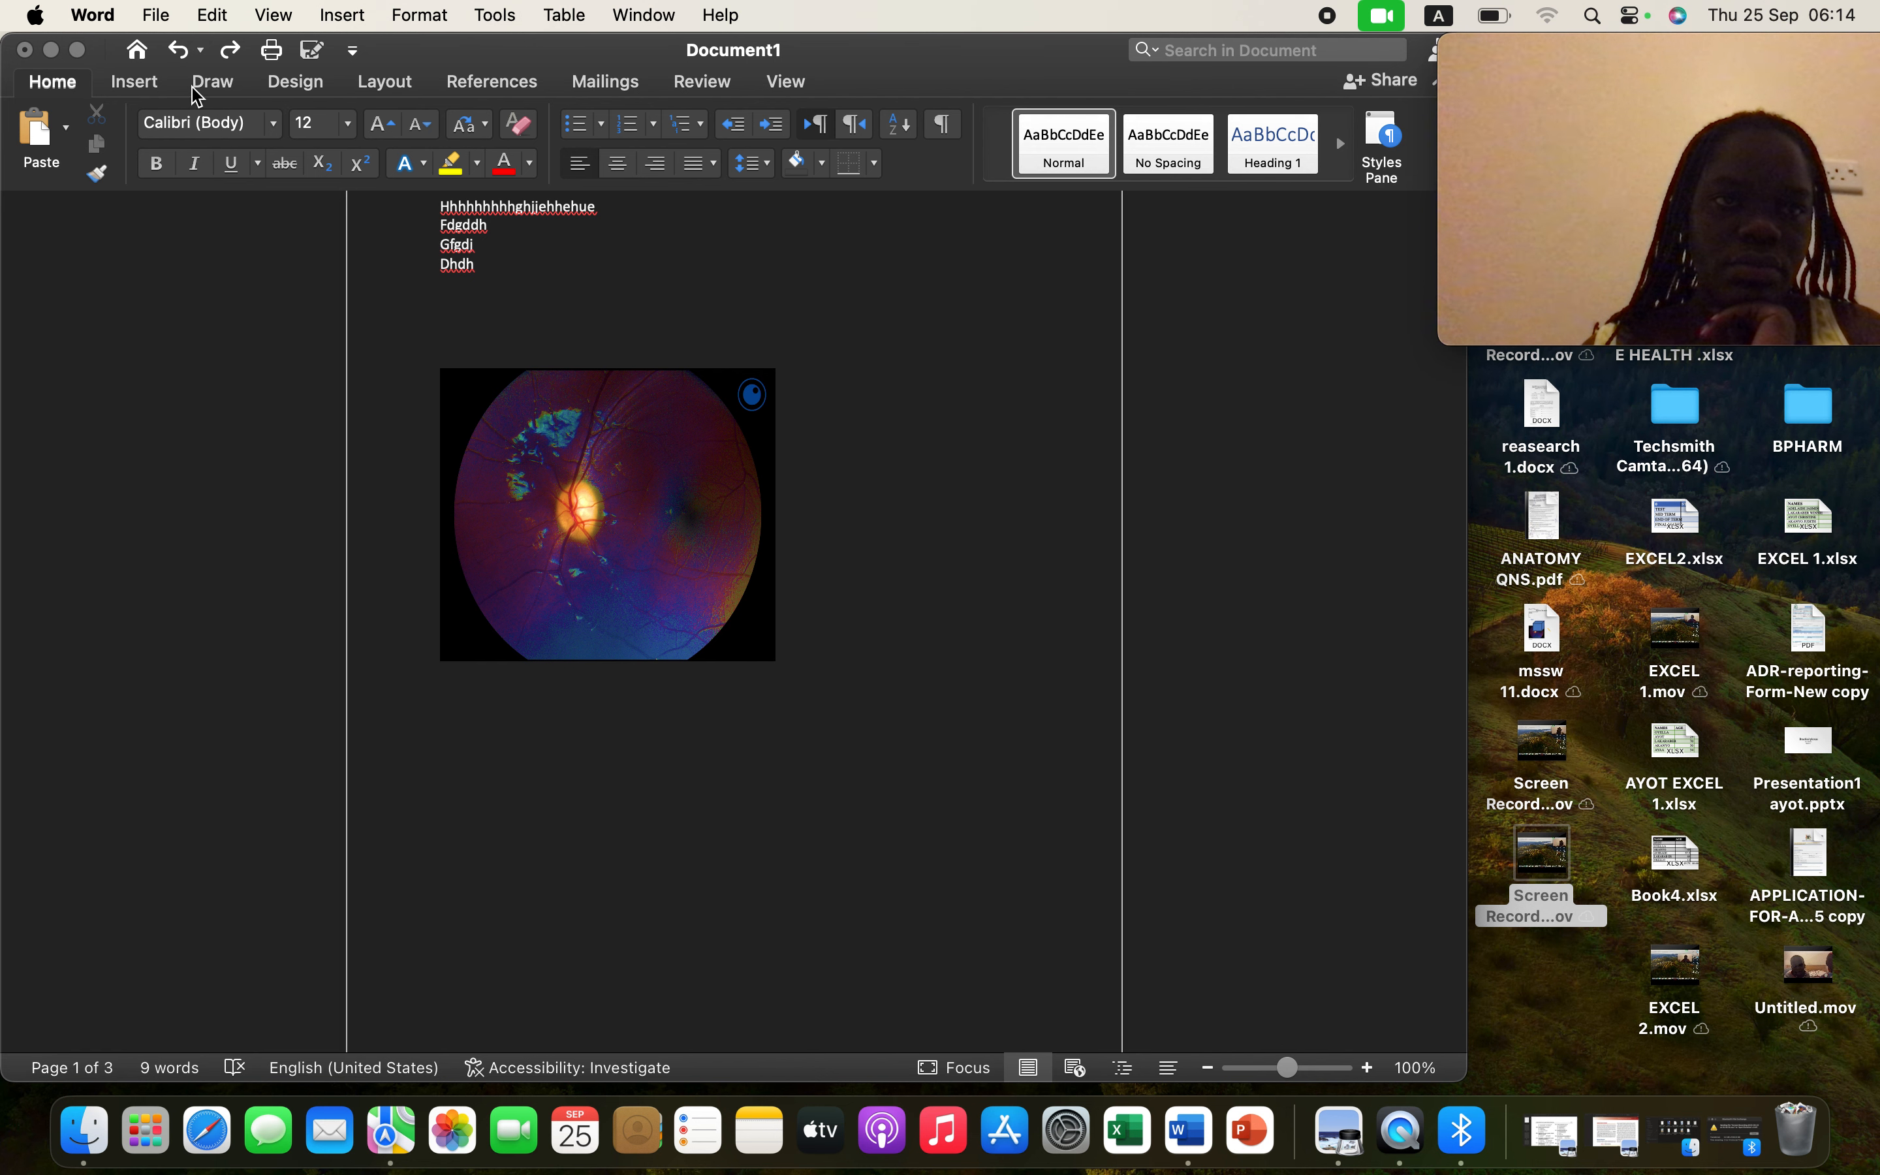
# - Insert blue WordArt text from the Insert tab's Text group
pyautogui.click(134, 82)
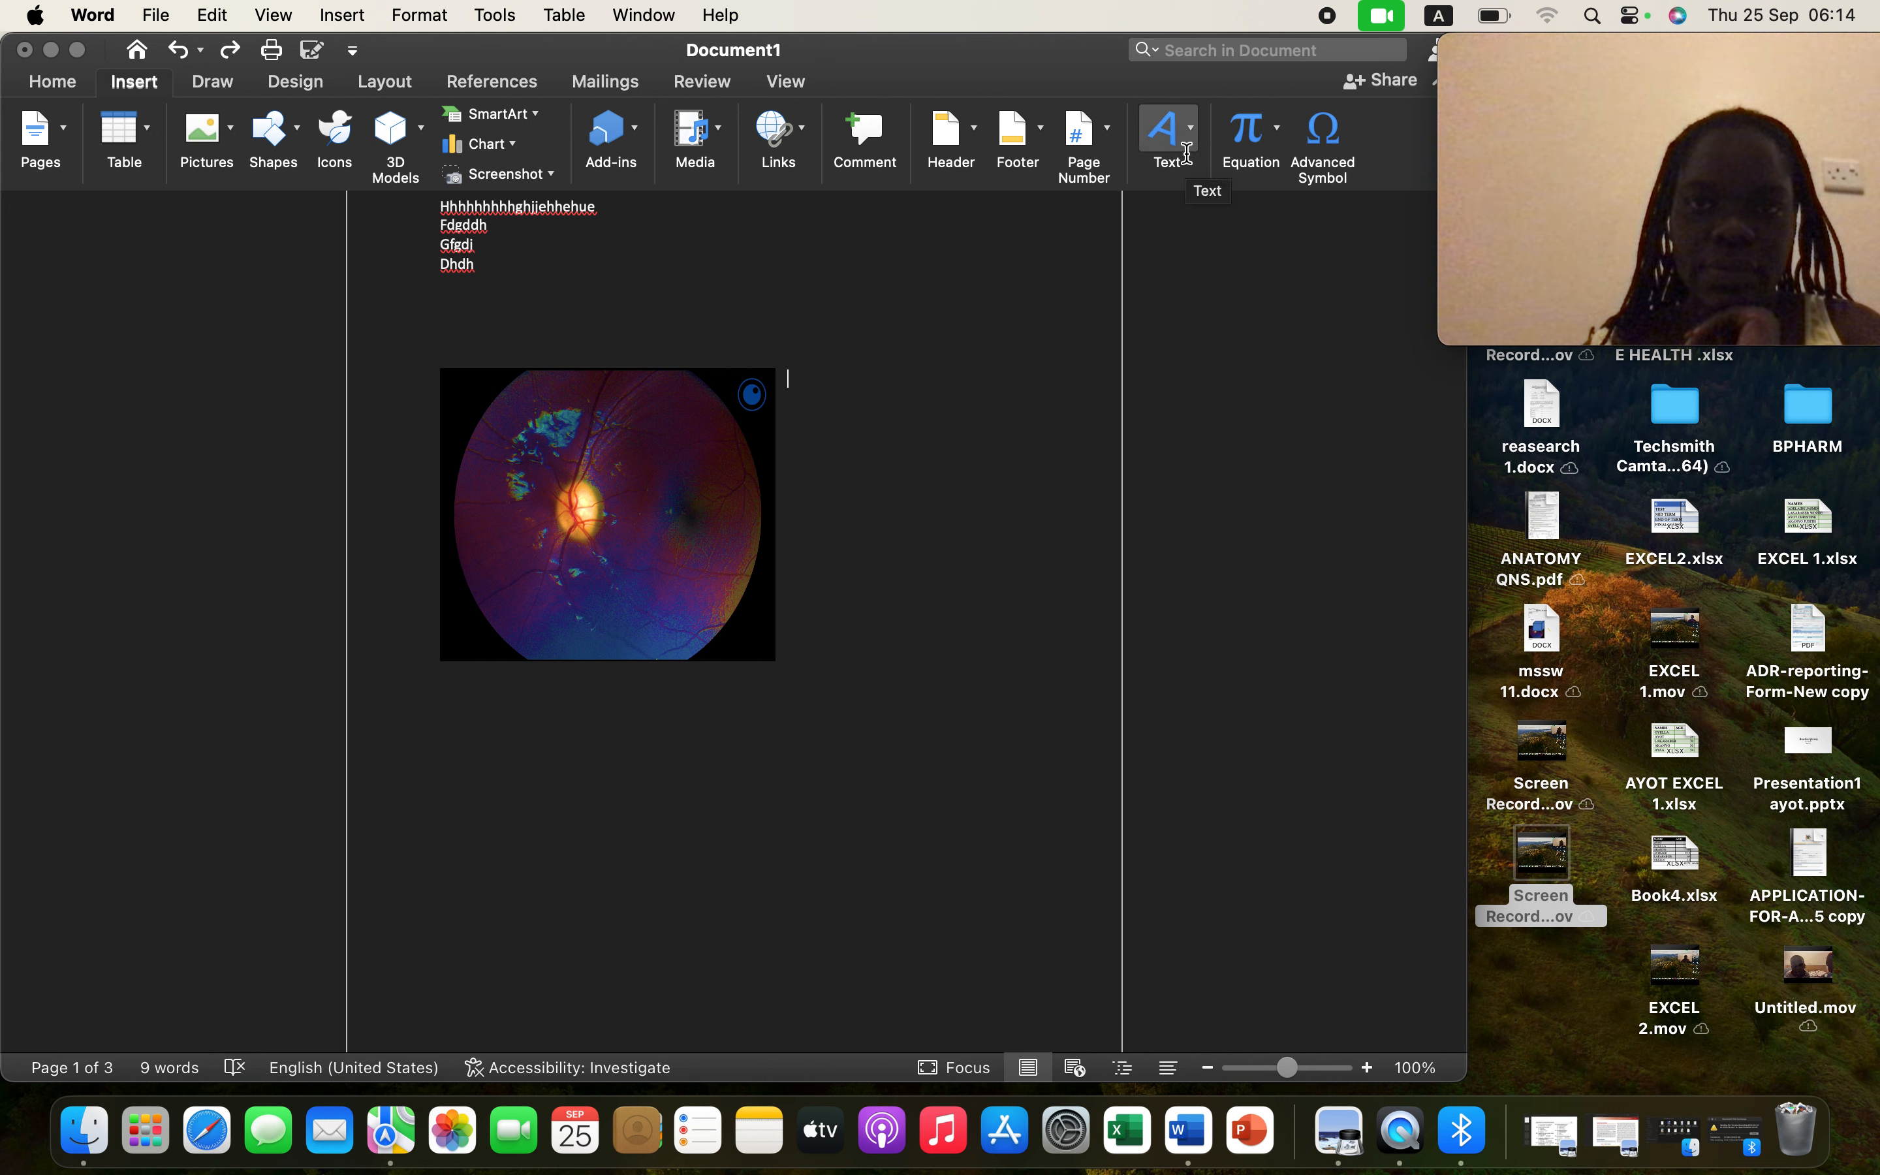
pyautogui.click(1187, 155)
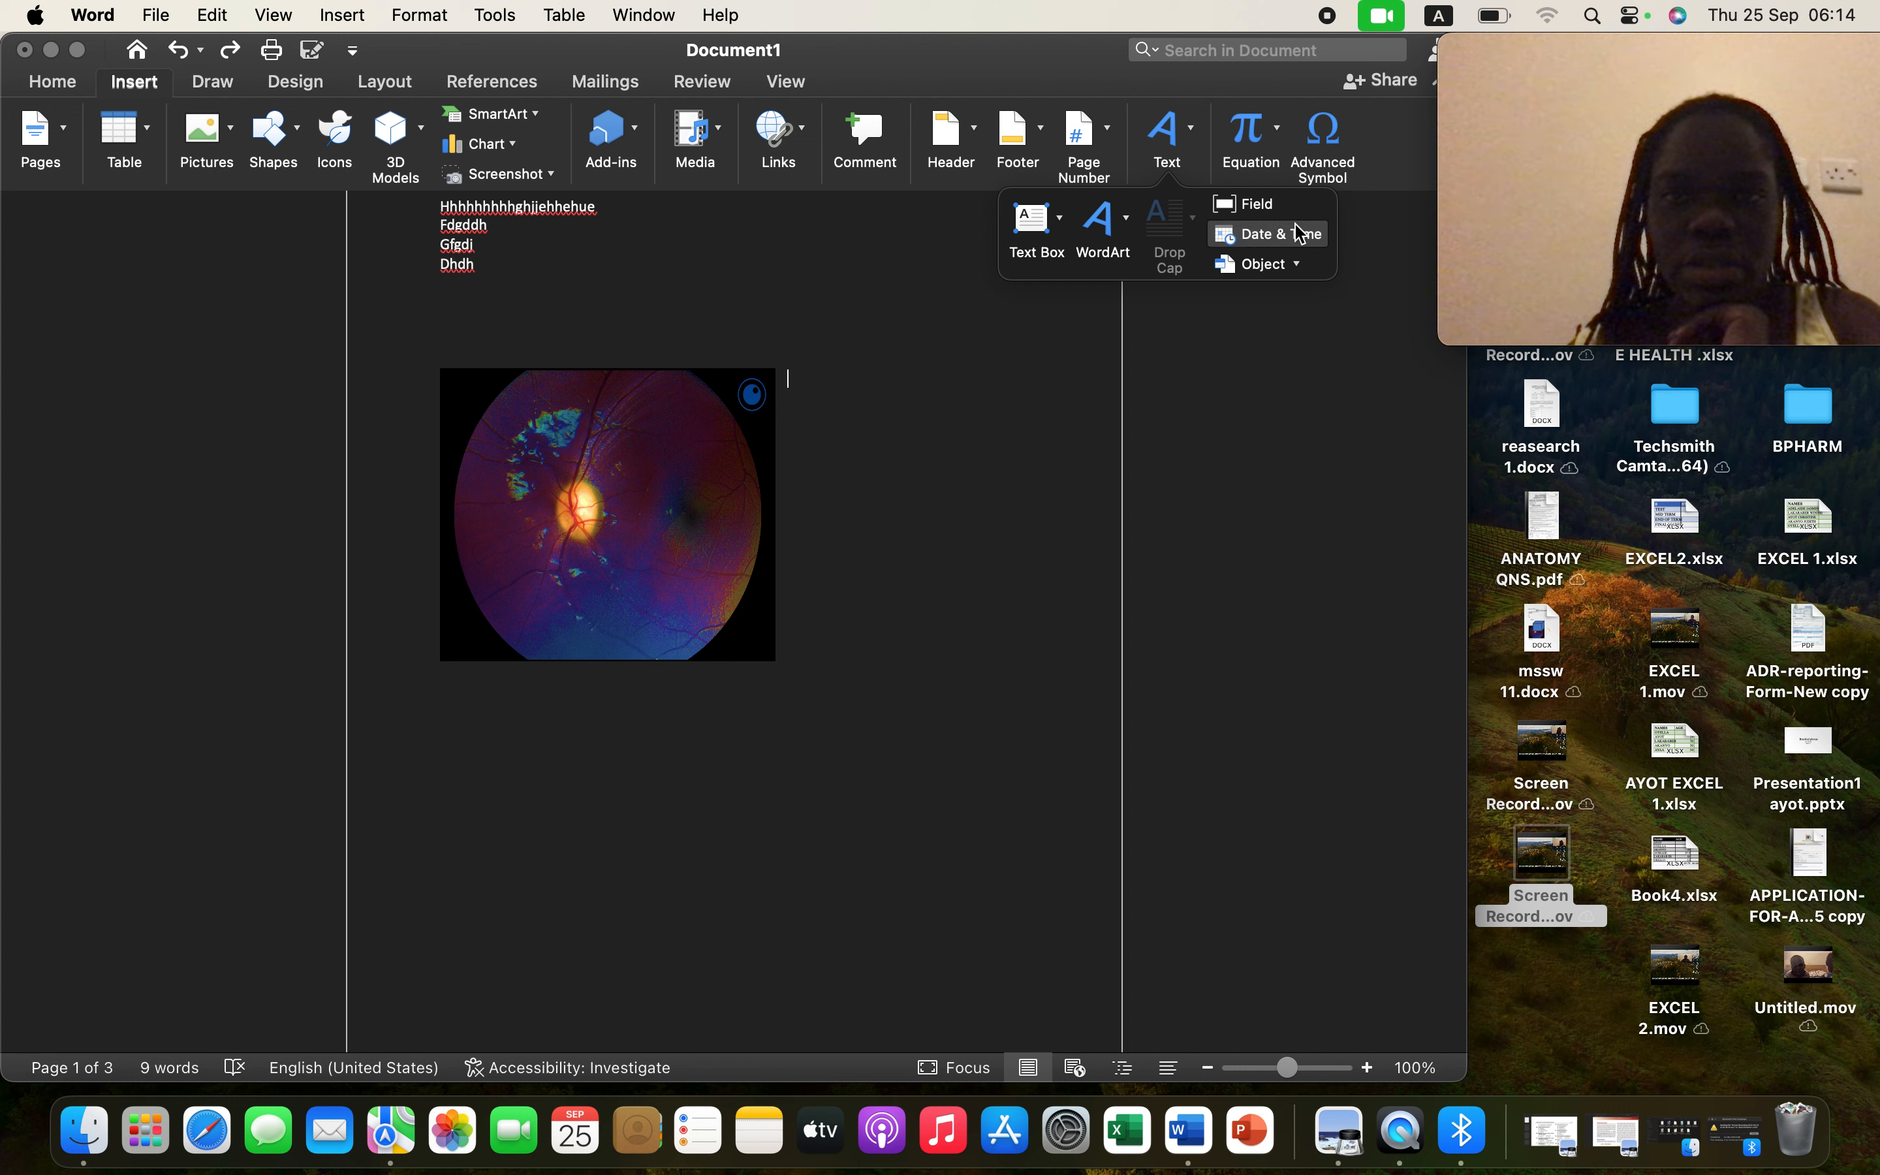
pyautogui.click(1035, 225)
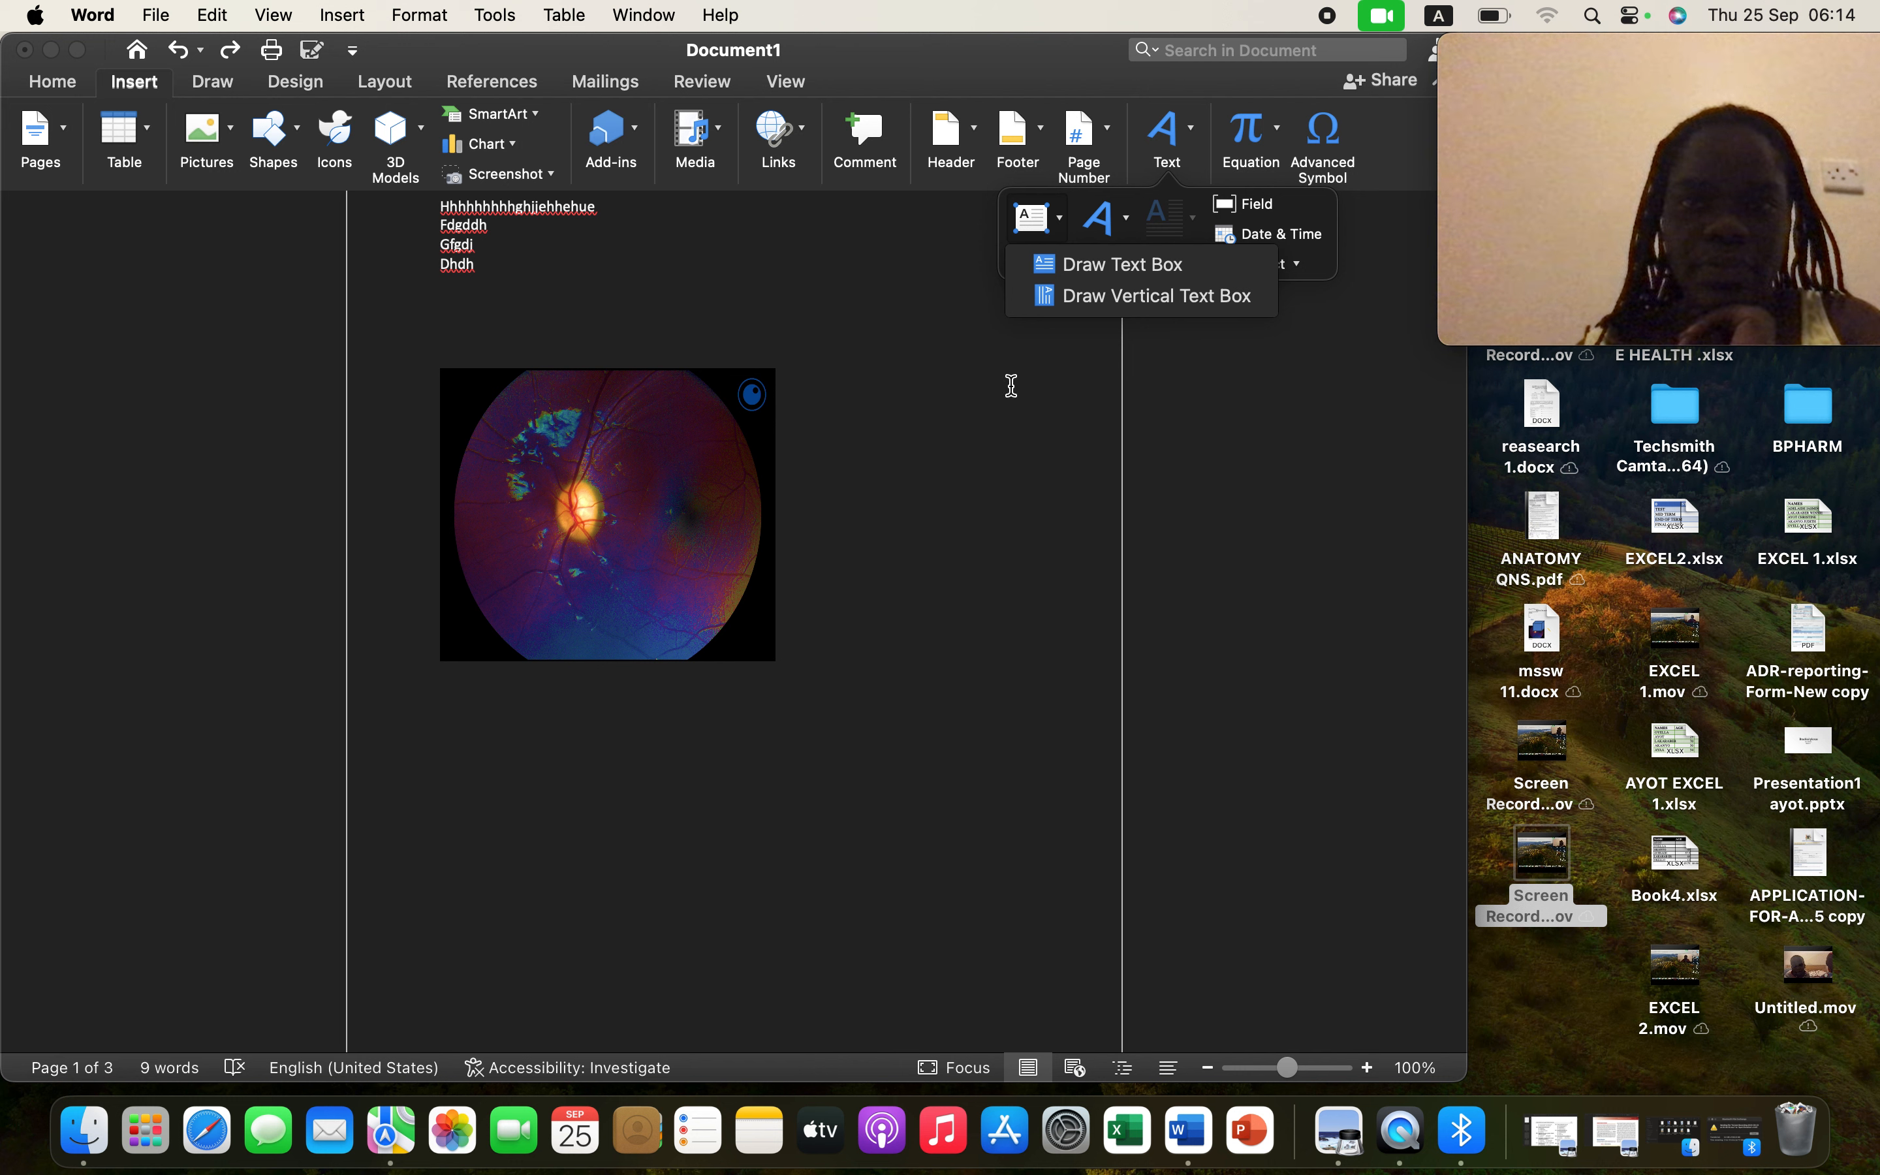
pyautogui.click(986, 314)
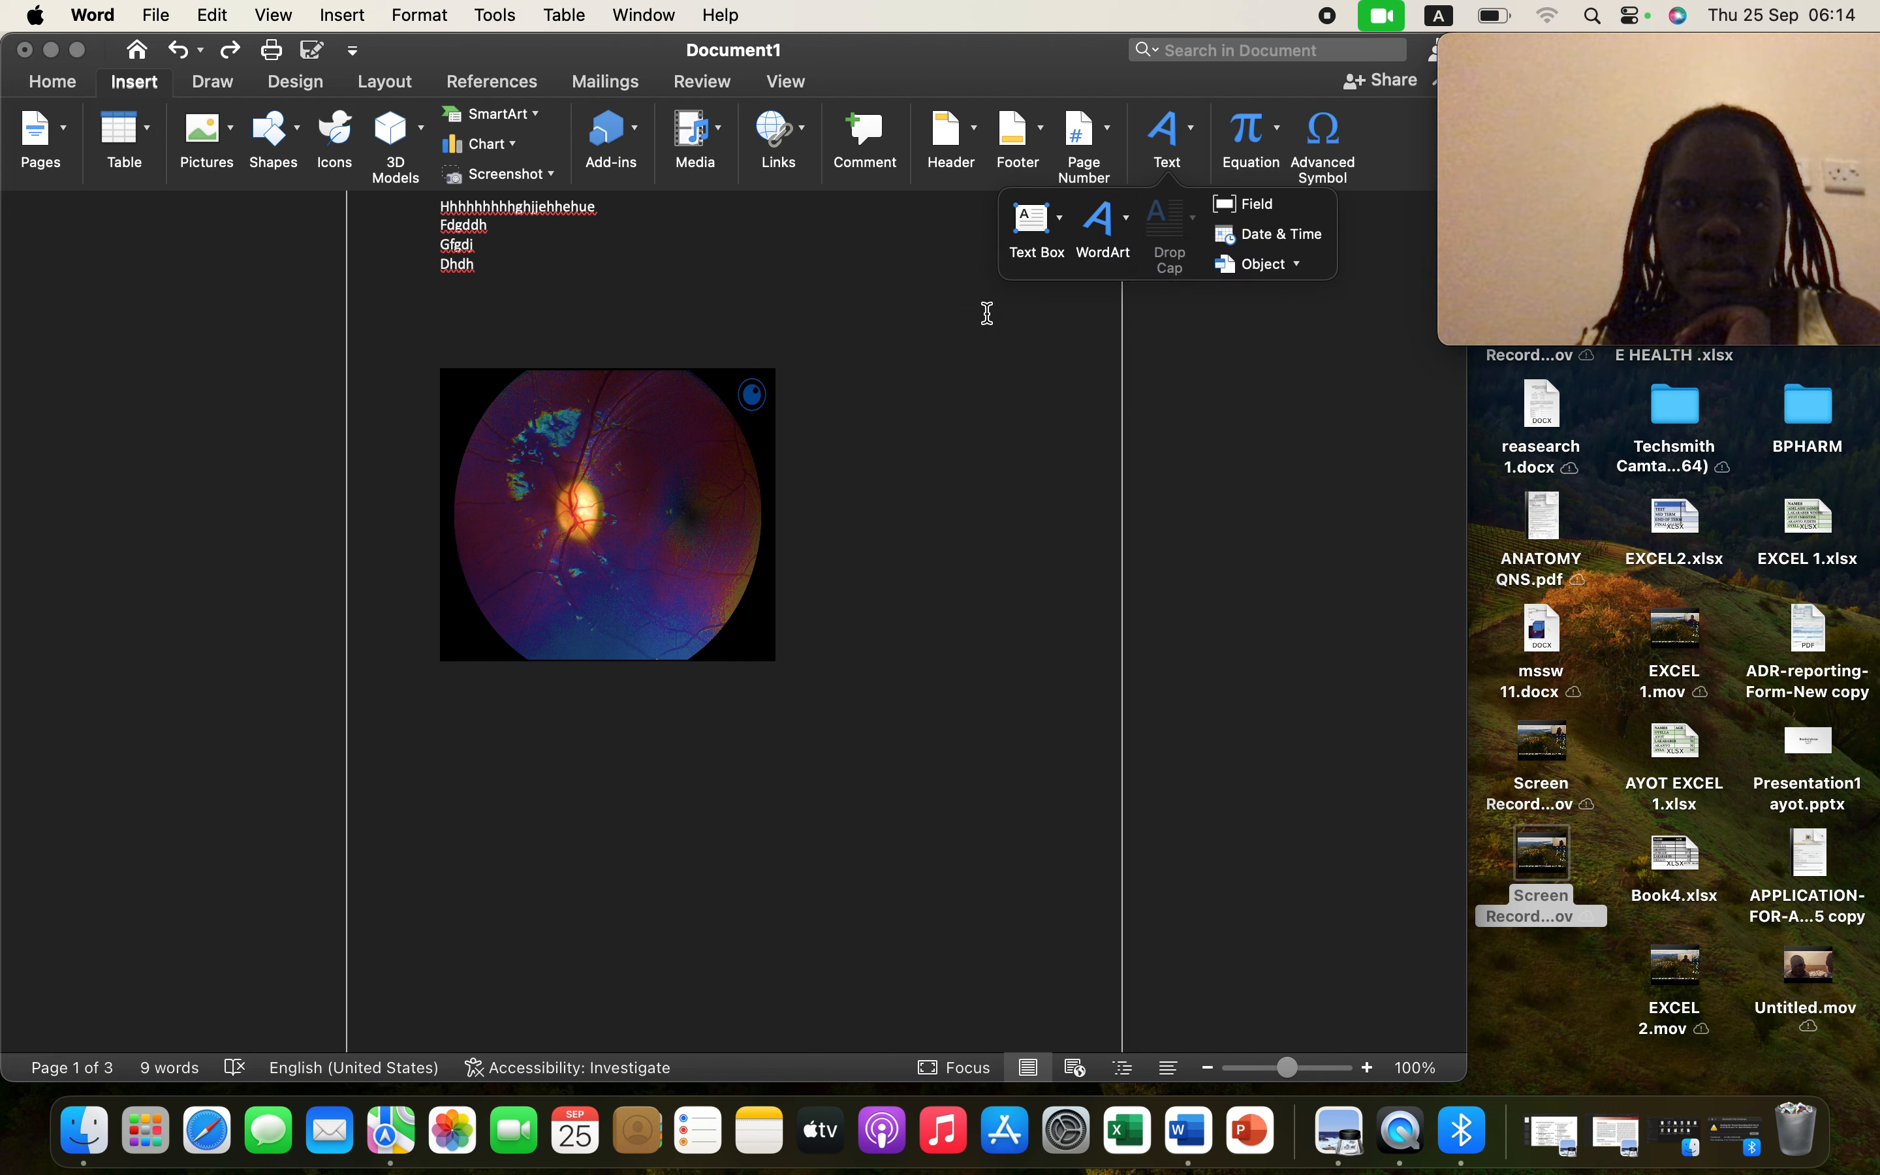
pyautogui.click(1126, 225)
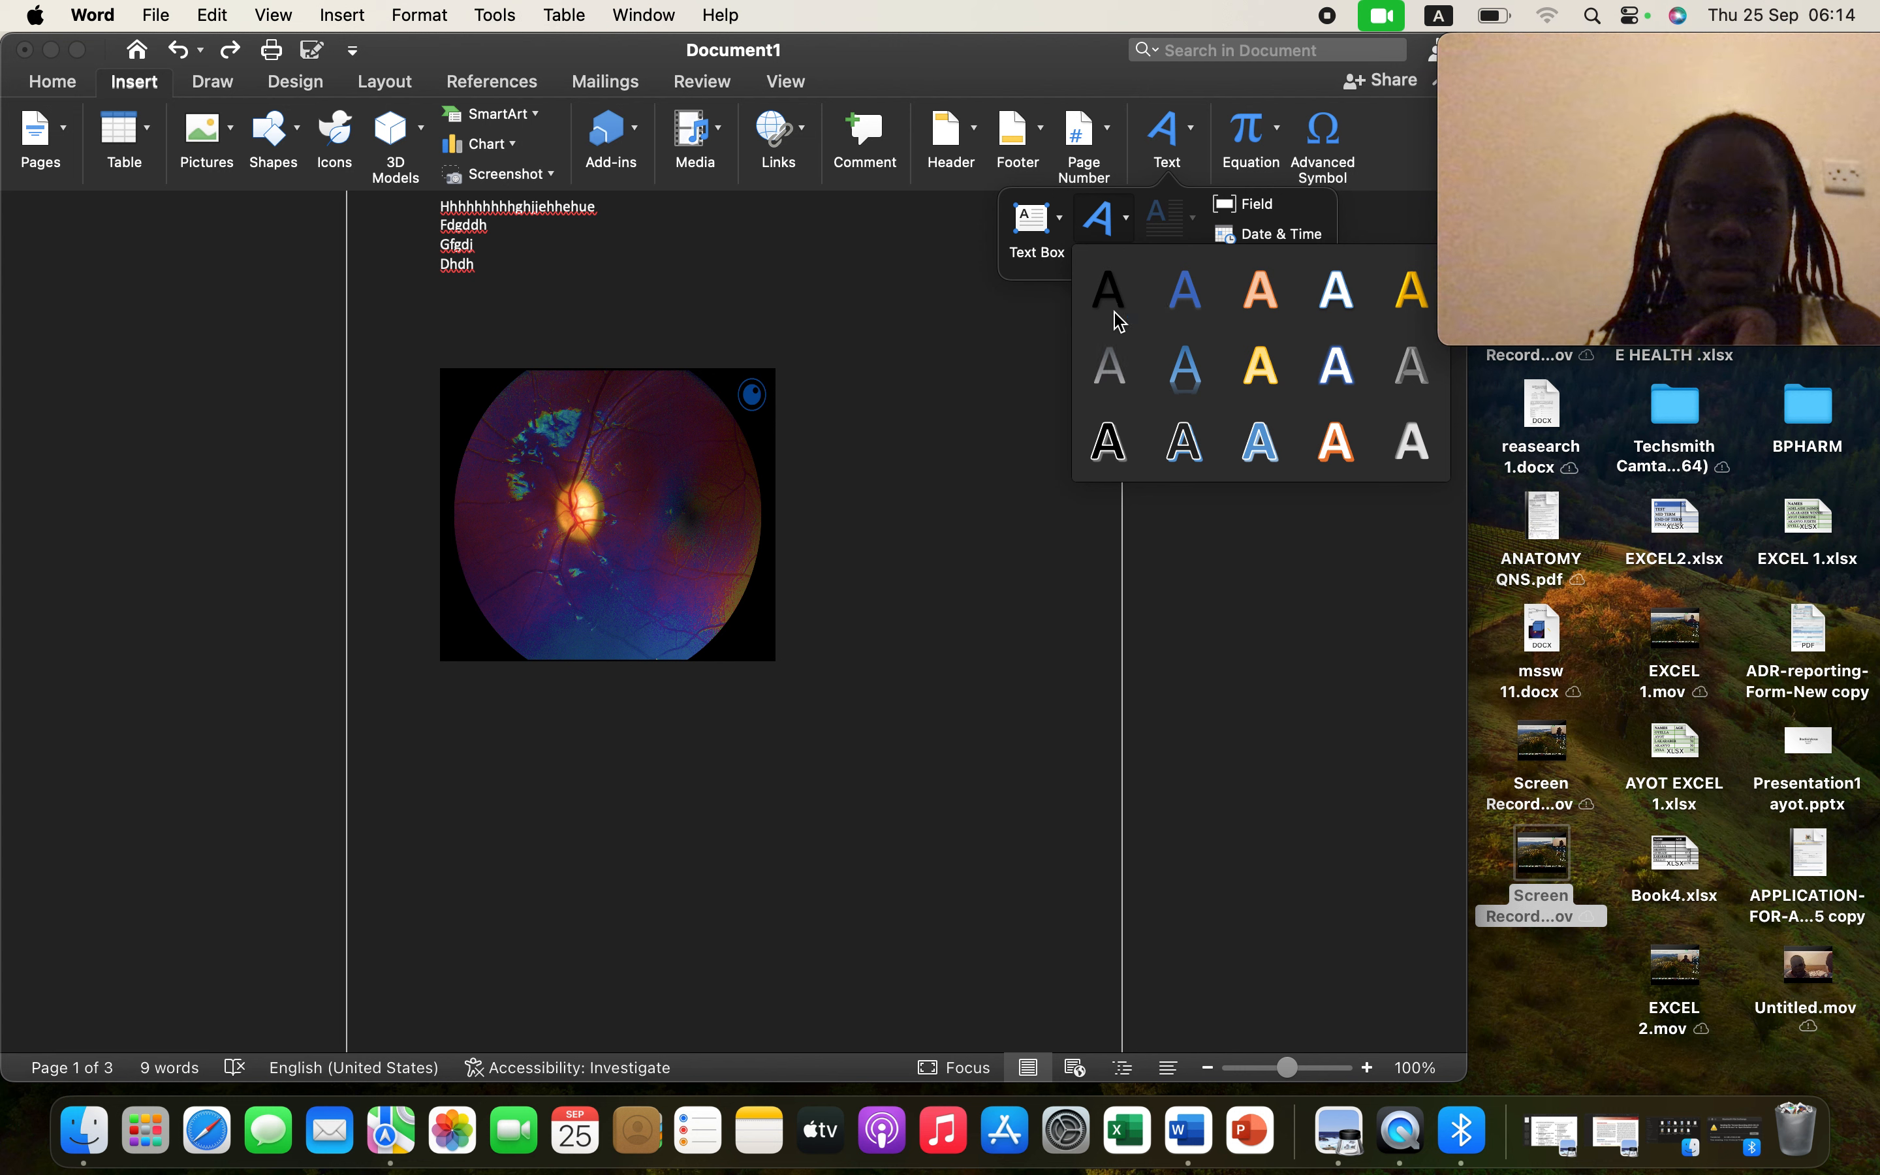
pyautogui.click(1201, 301)
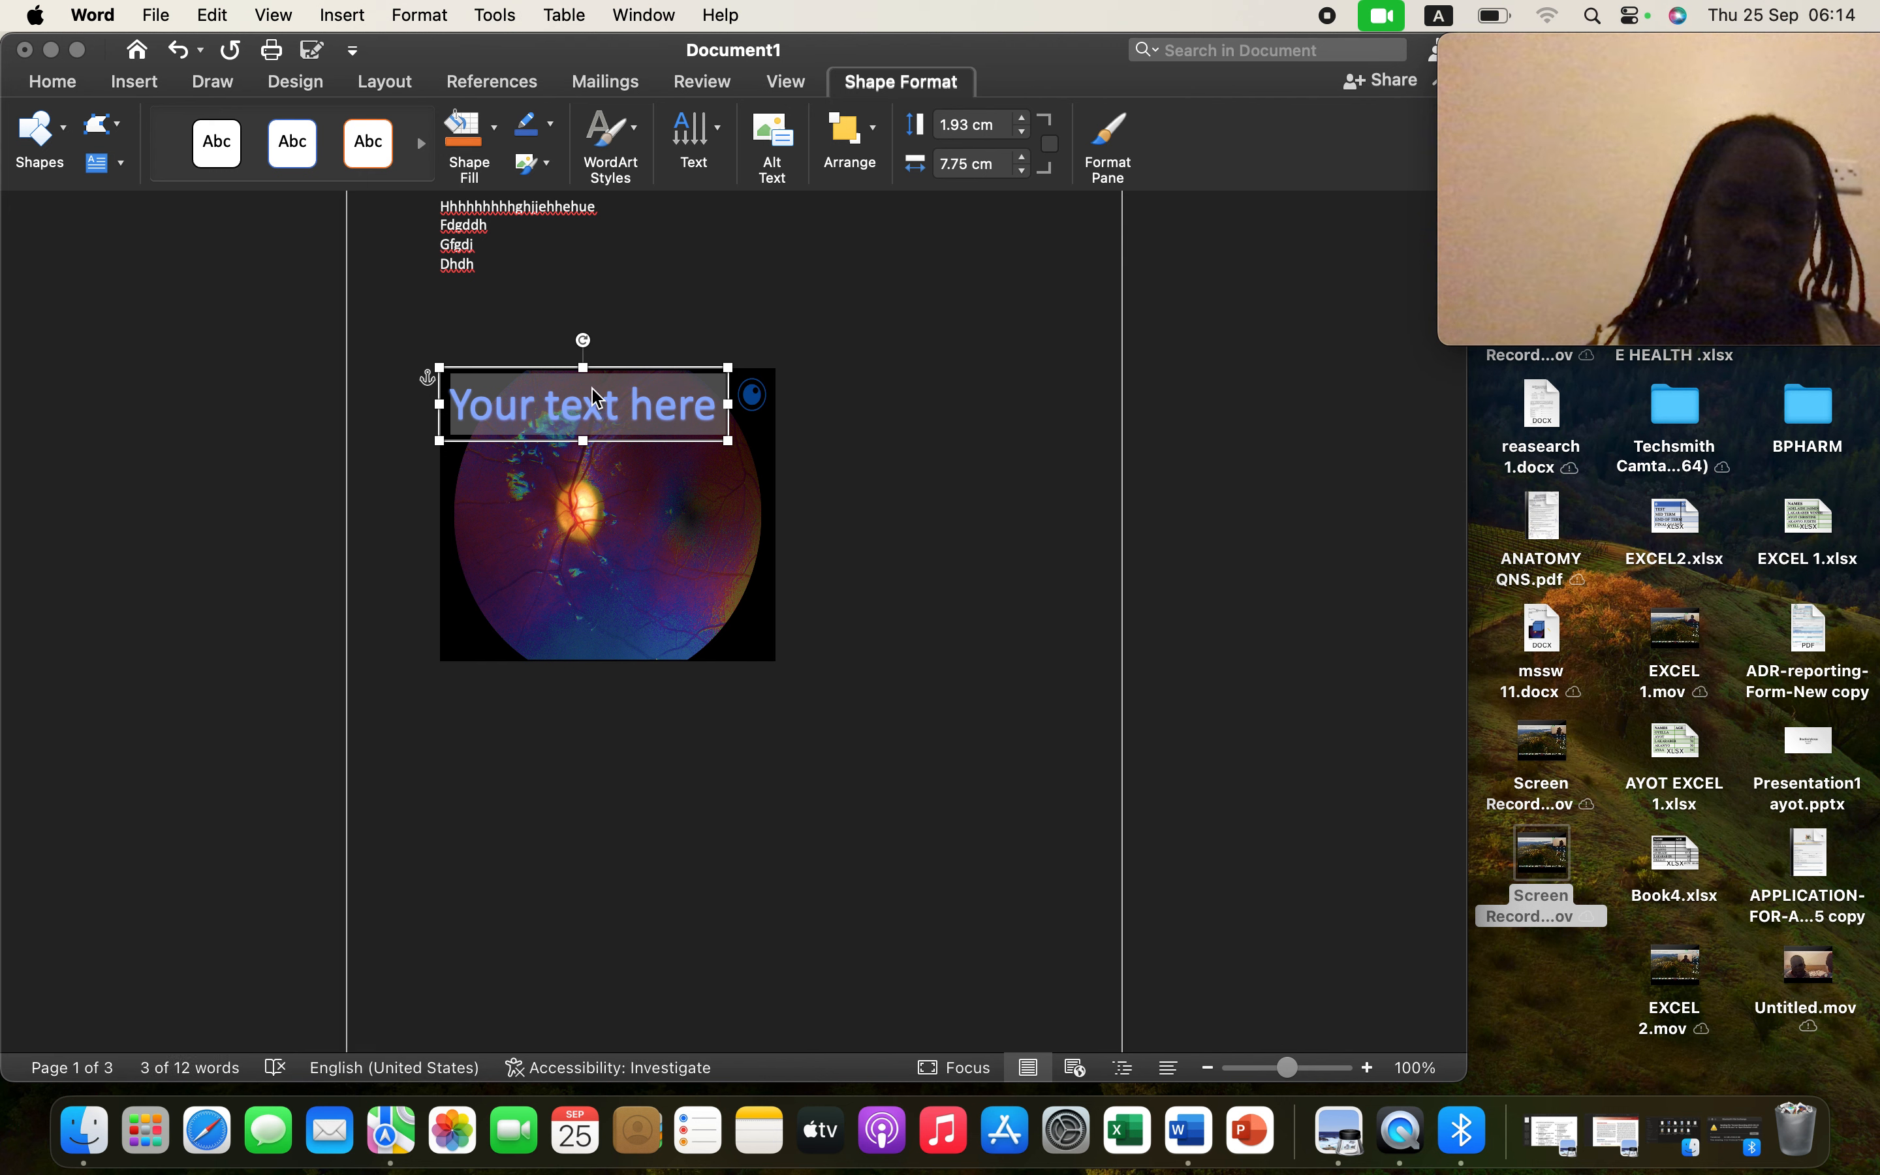
# - Move the 'Your text here' WordArt above the photo and place the cursor after its text
pyautogui.moveTo(596, 399); pyautogui.dragTo(614, 313)
pyautogui.click(755, 323)
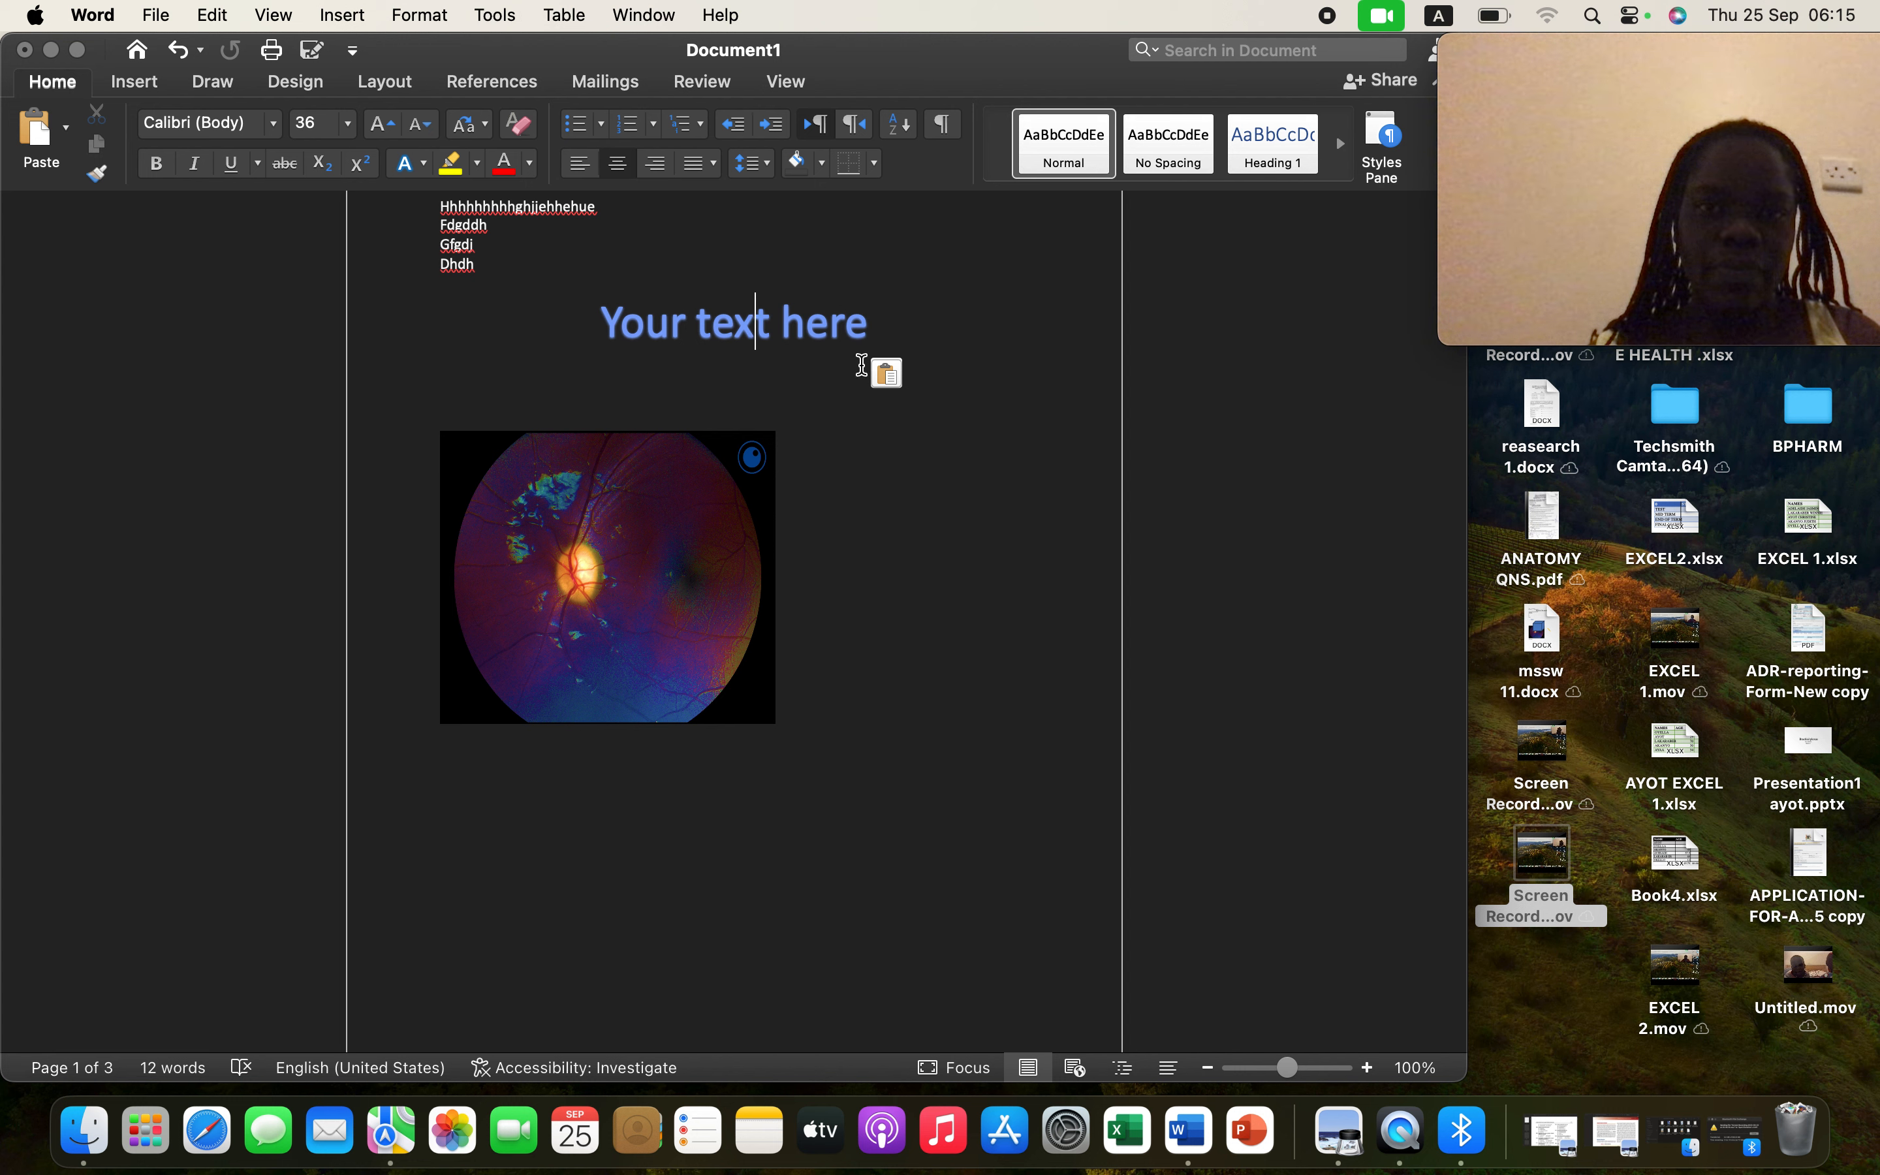
pyautogui.click(829, 323)
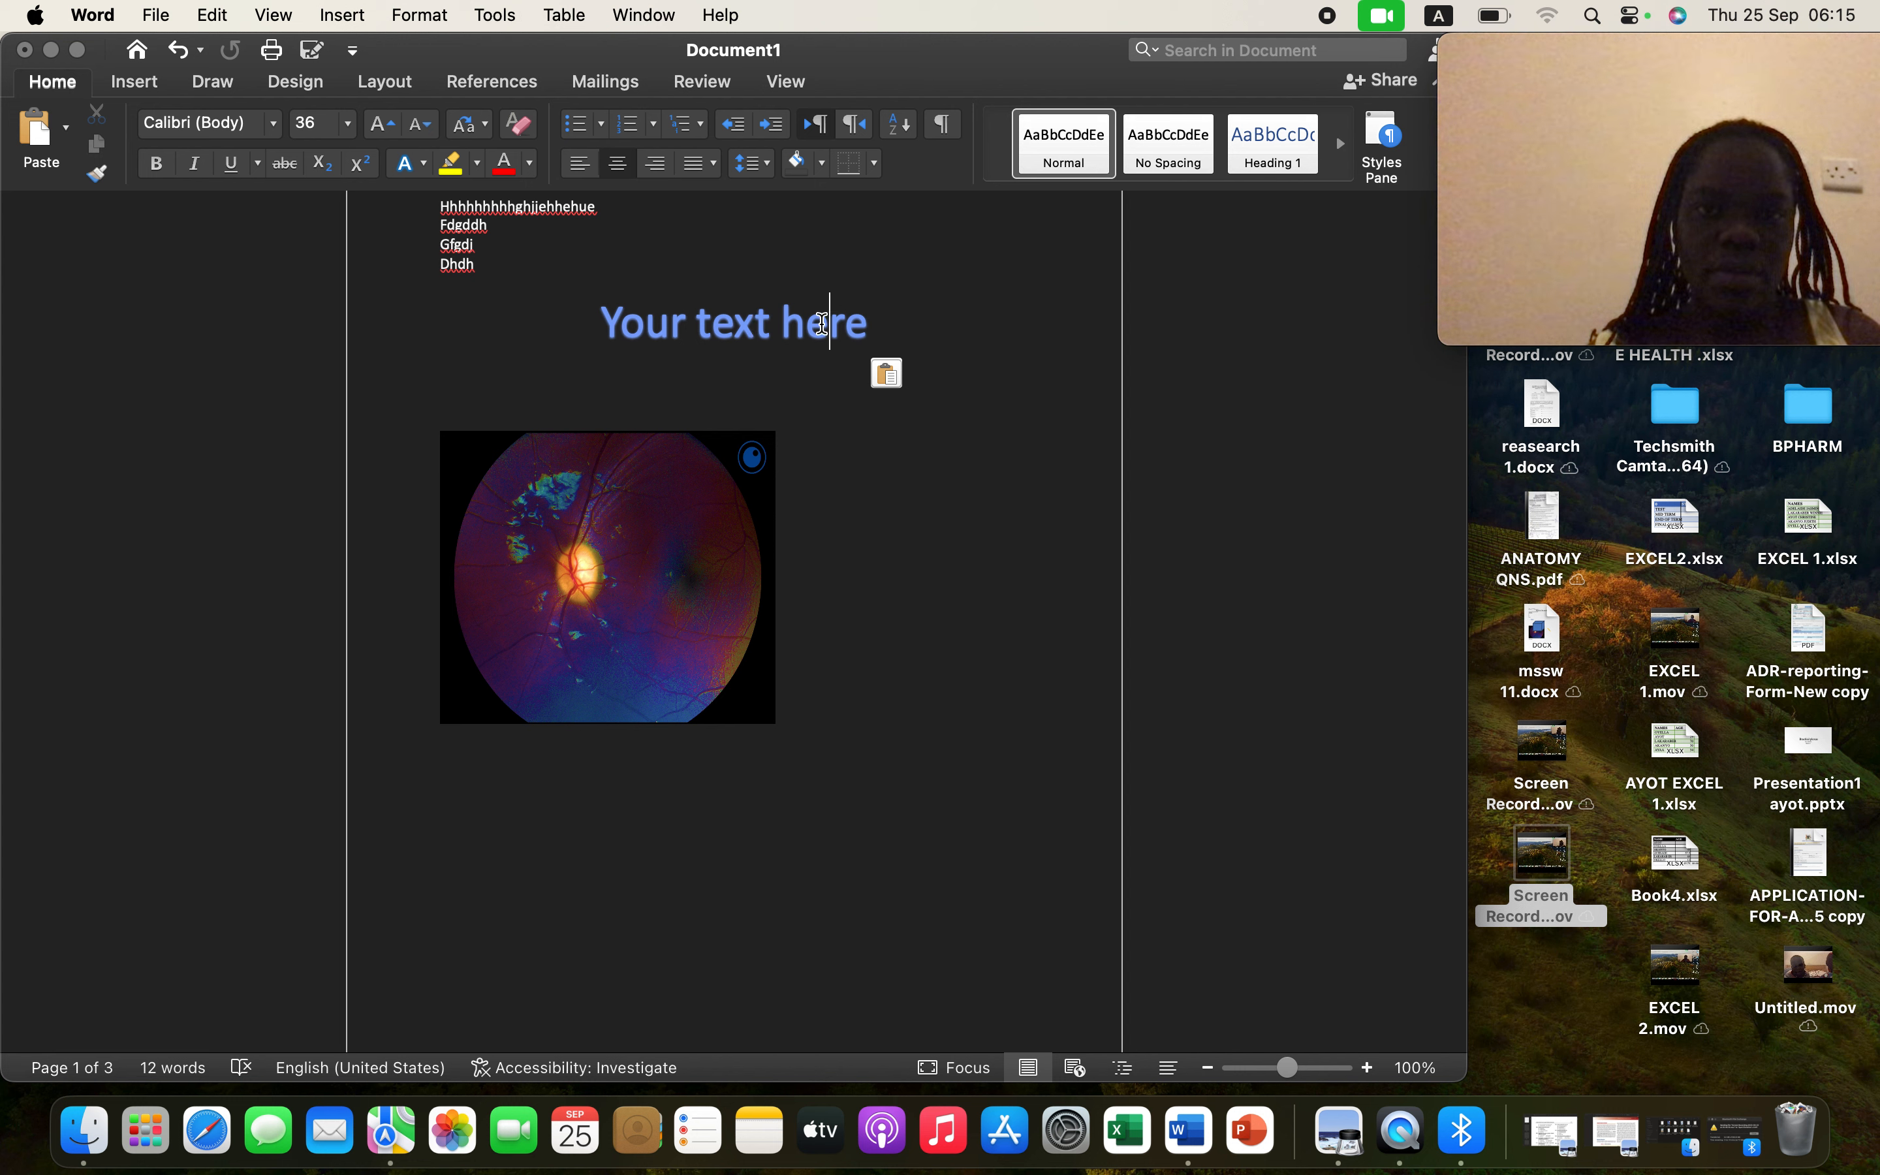
pyautogui.click(867, 322)
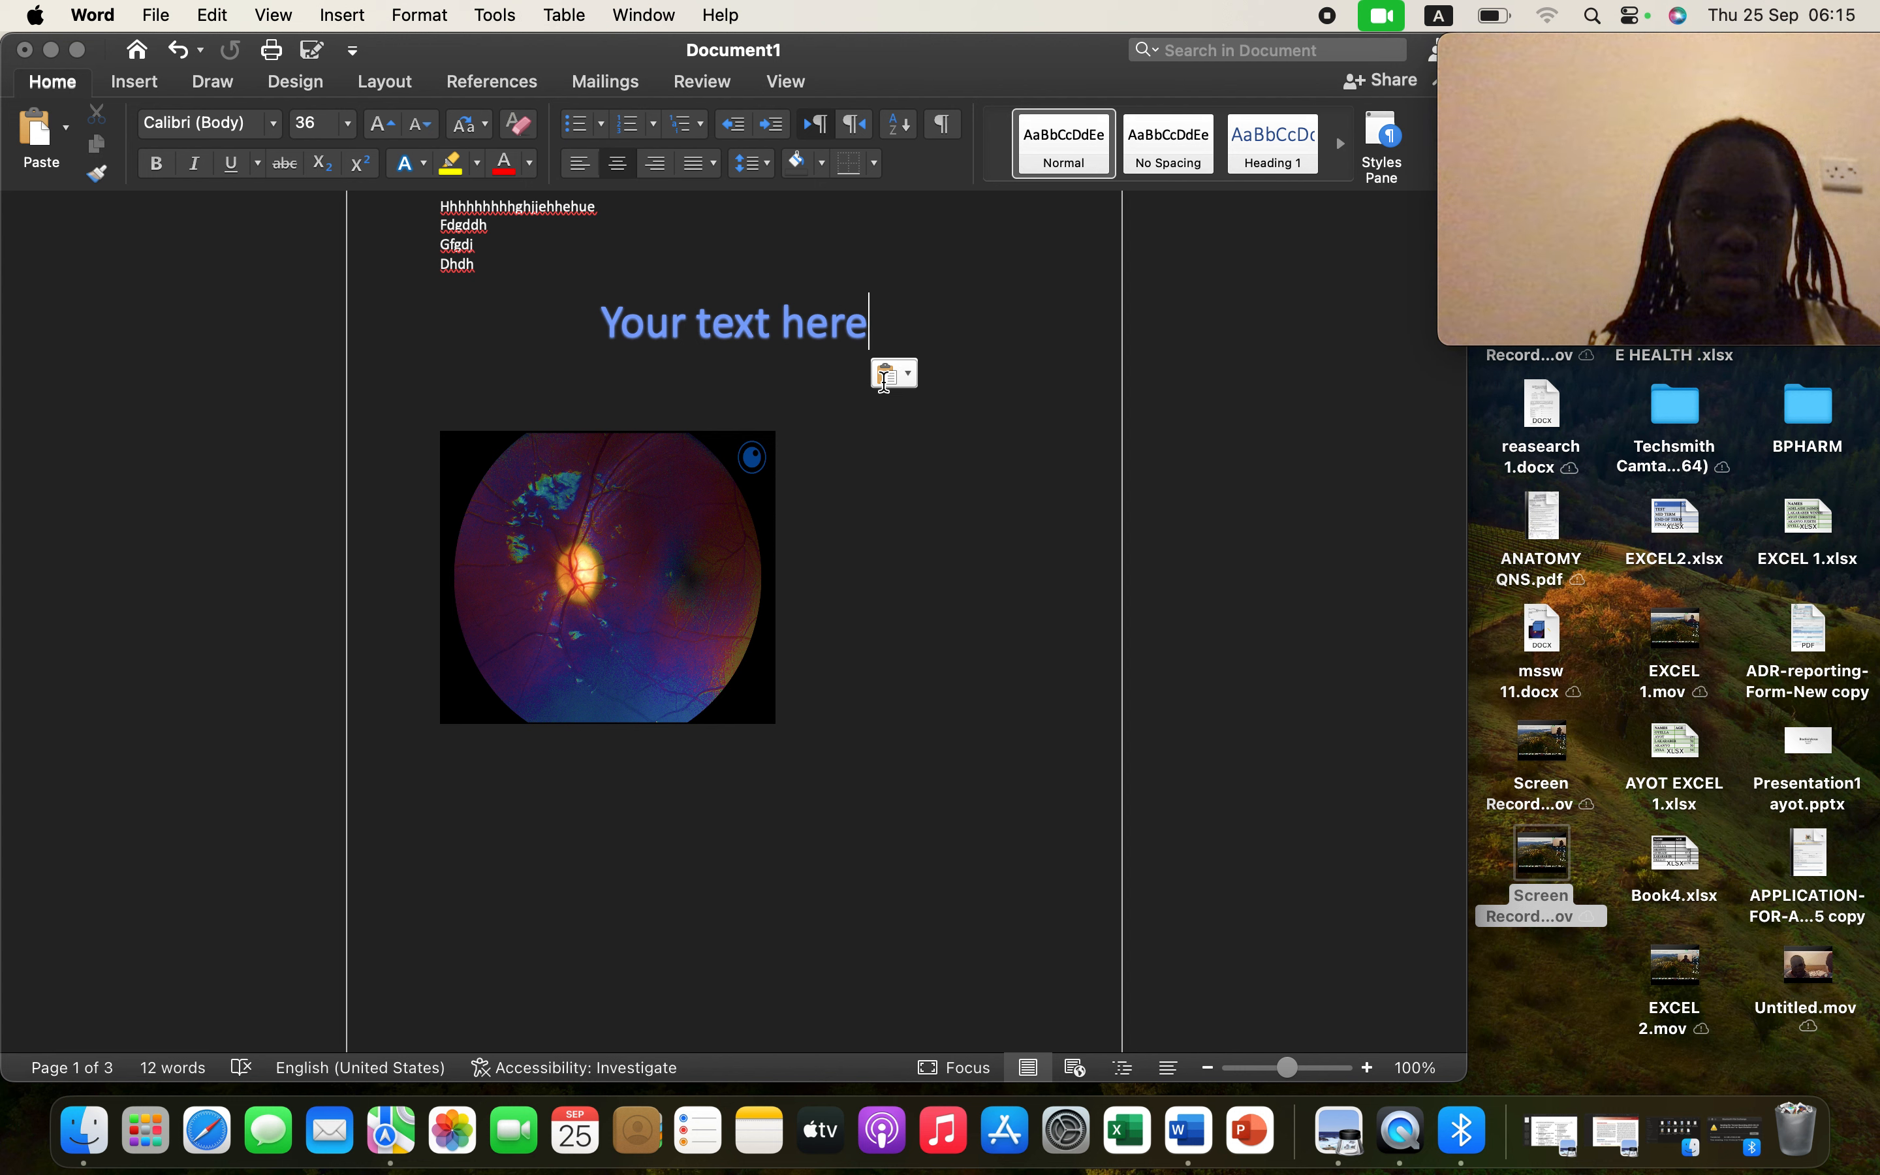
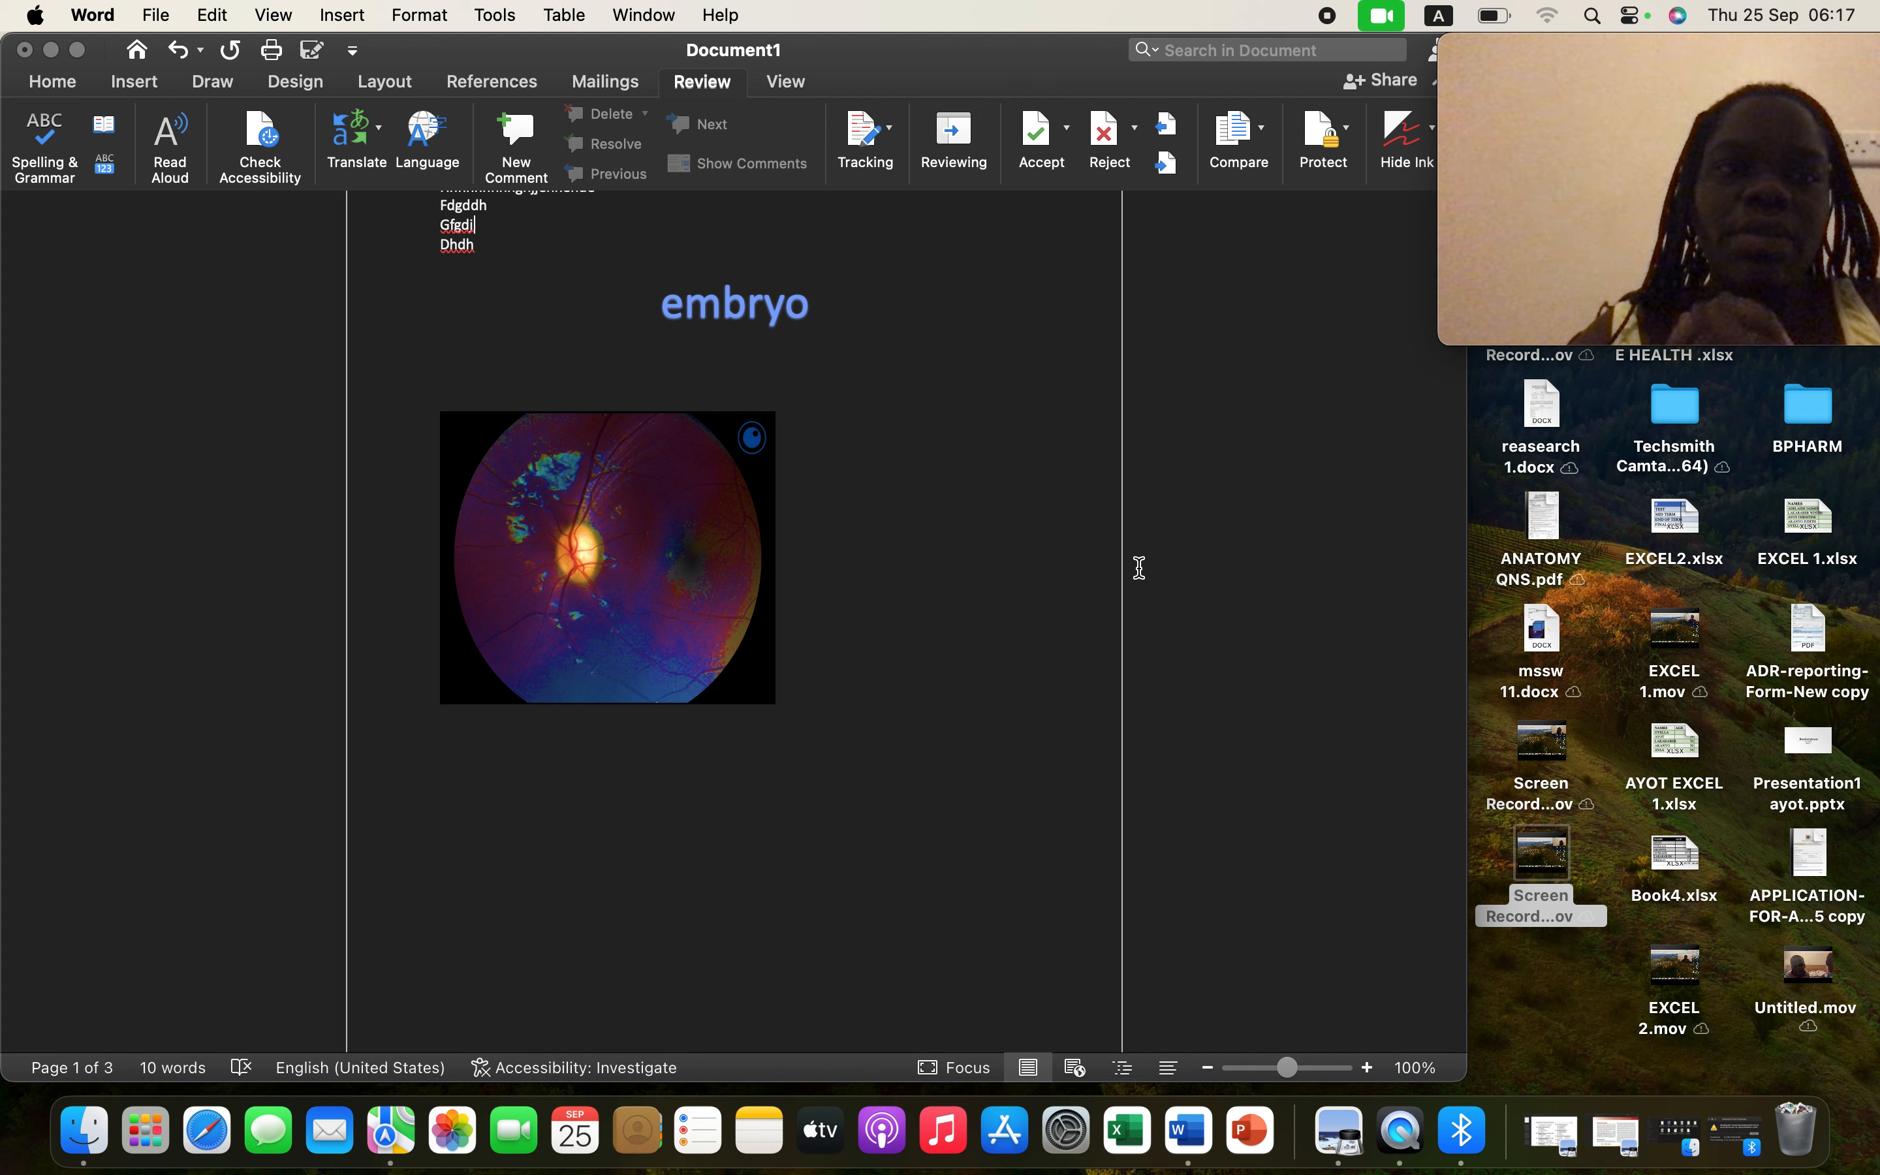
# - Show the Layout tab's paragraph Indent and Spacing settings
pyautogui.click(384, 81)
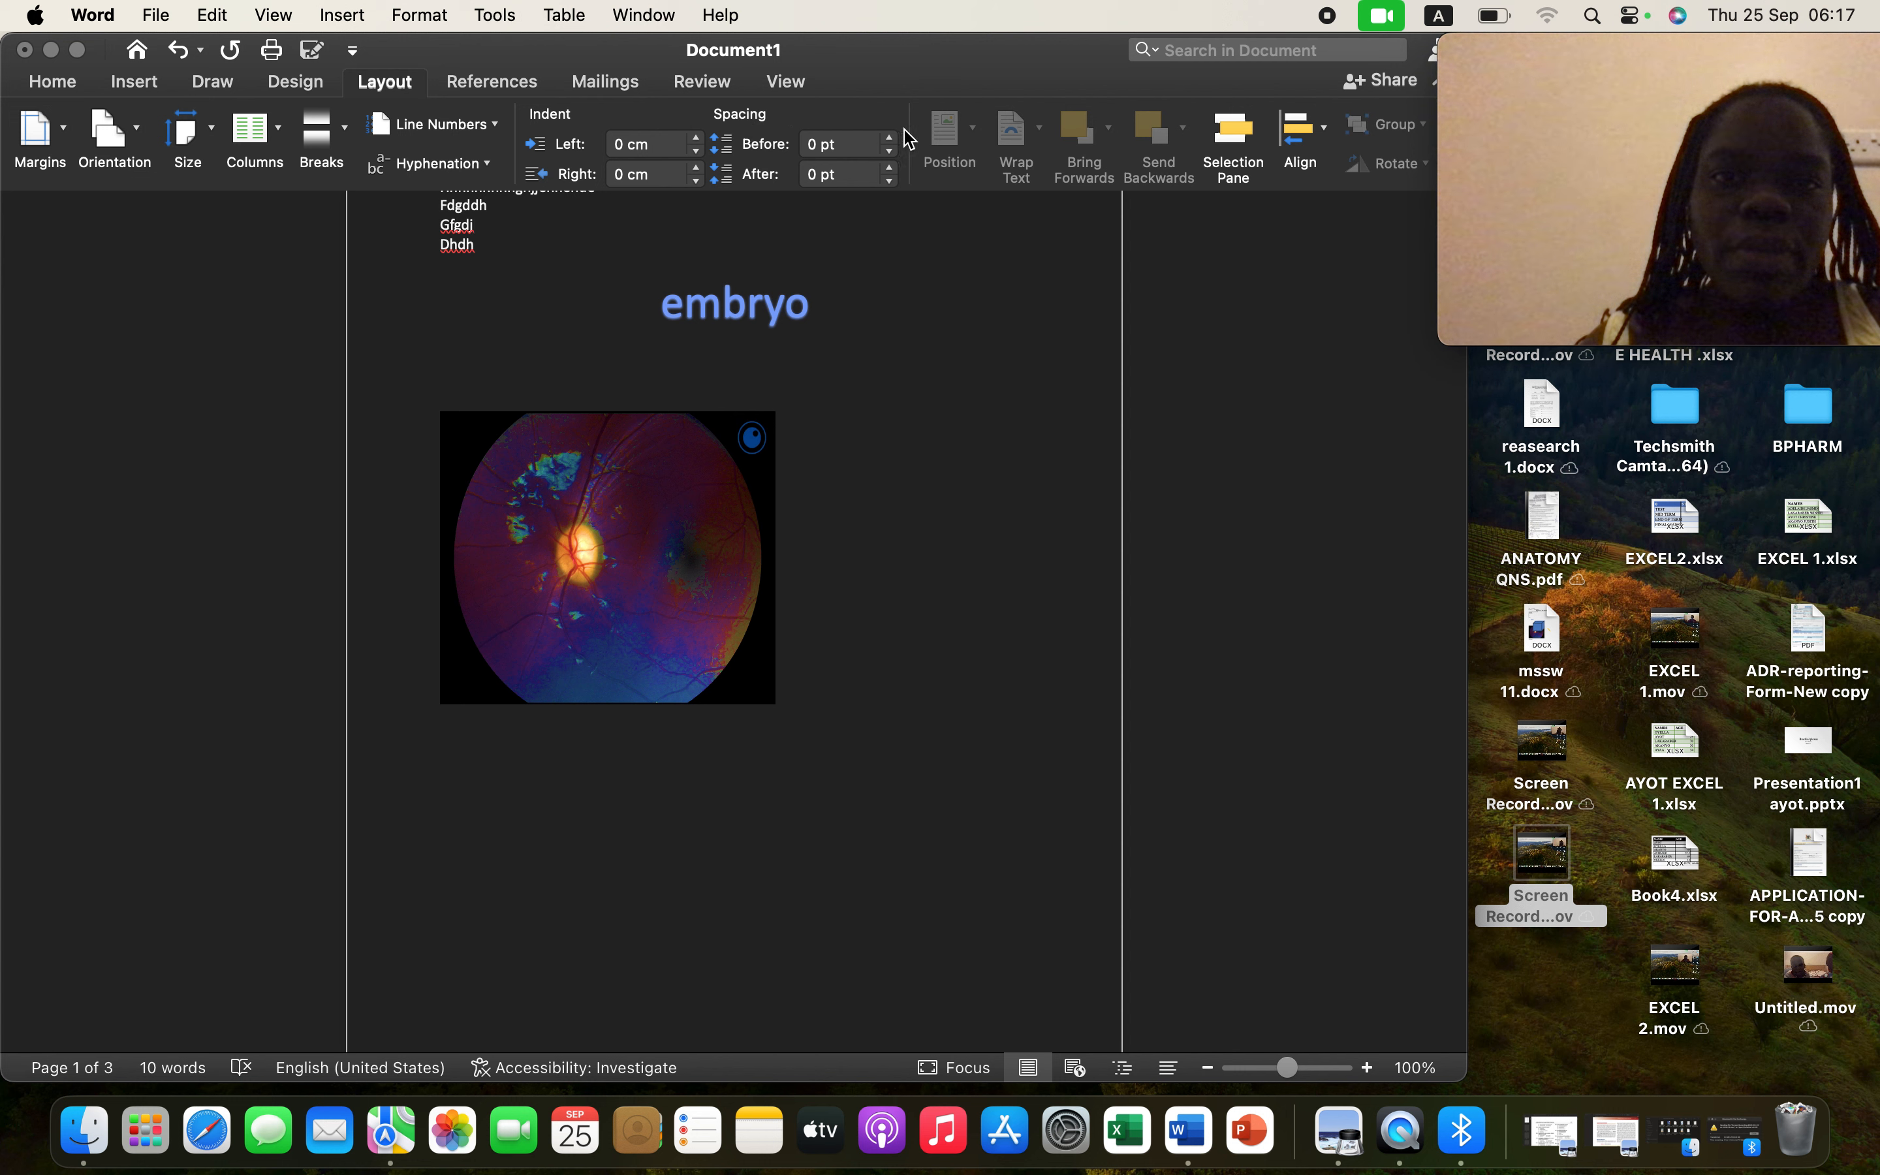
pyautogui.click(891, 158)
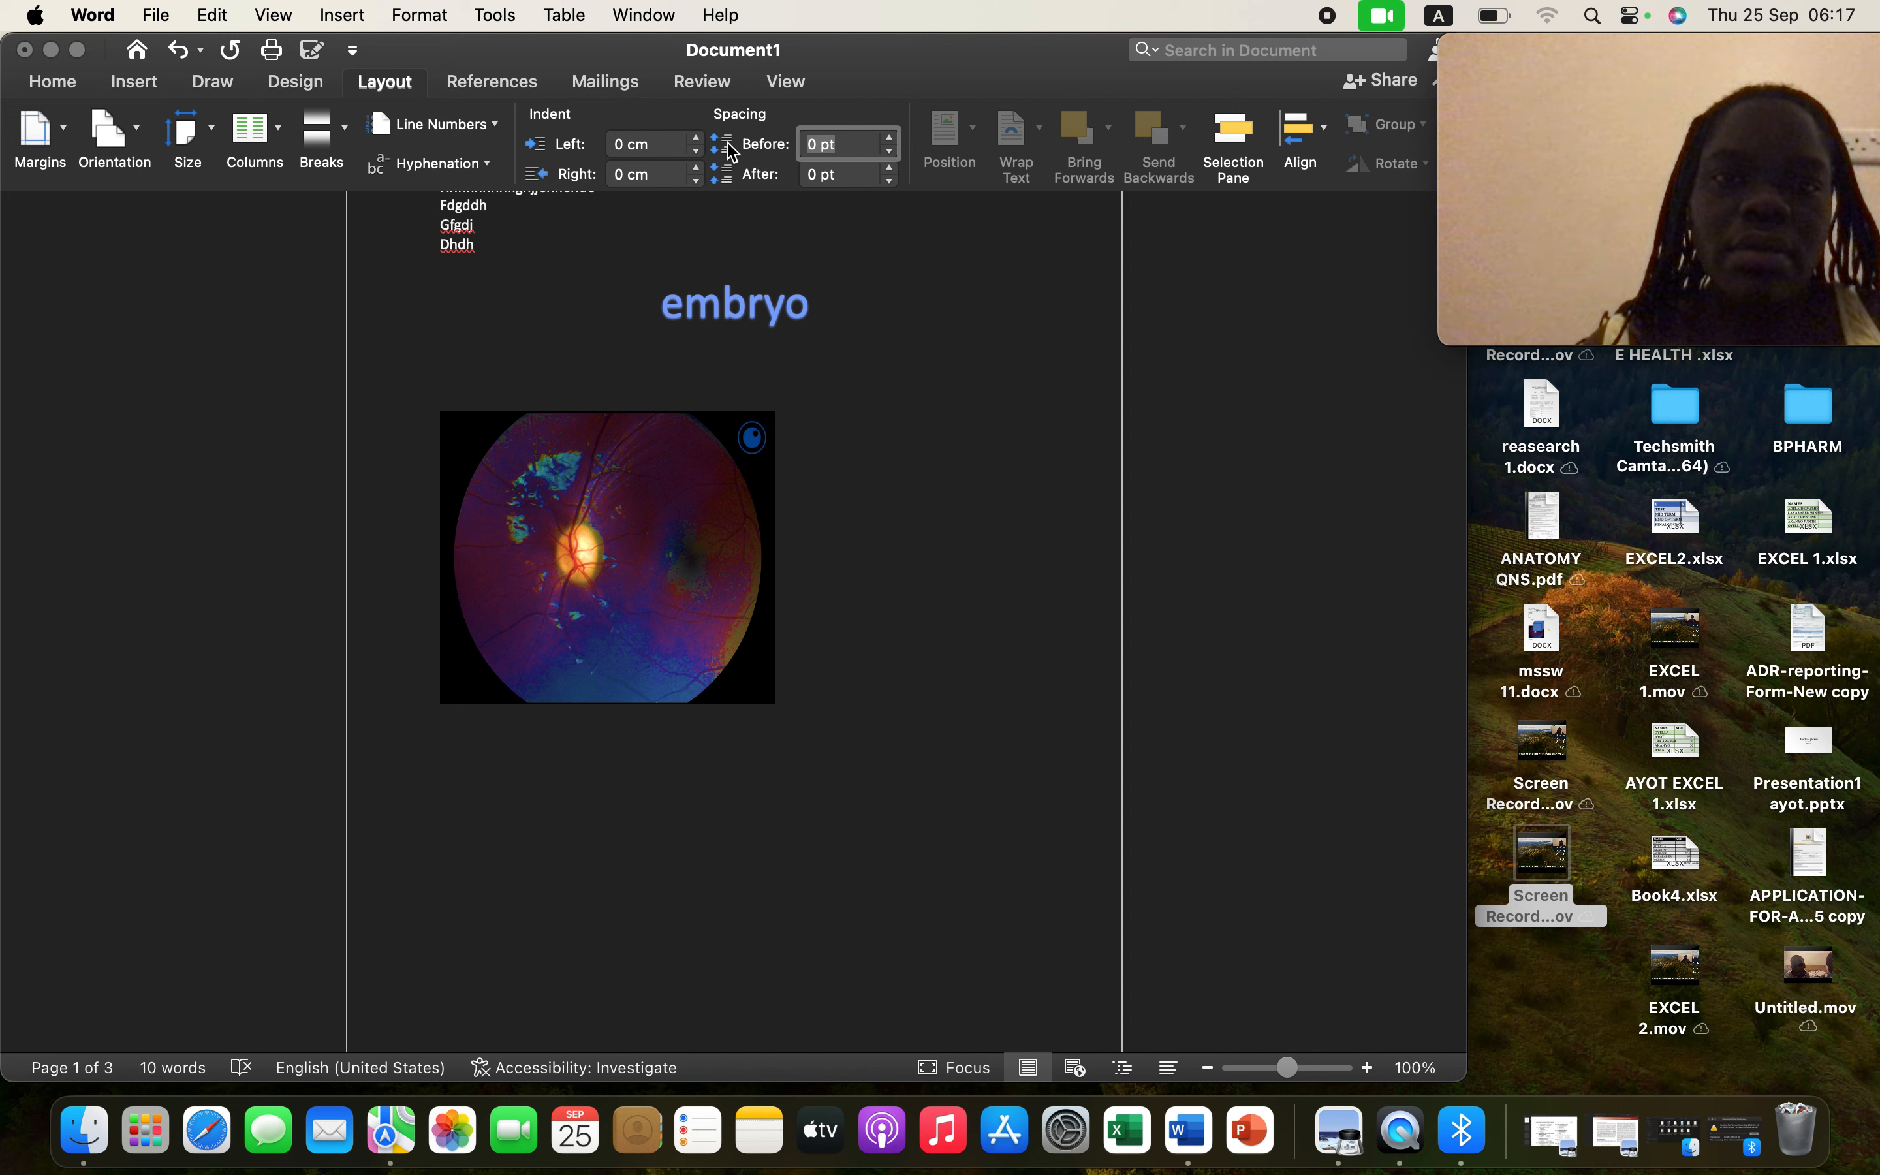
pyautogui.click(891, 138)
pyautogui.click(891, 138)
pyautogui.click(890, 139)
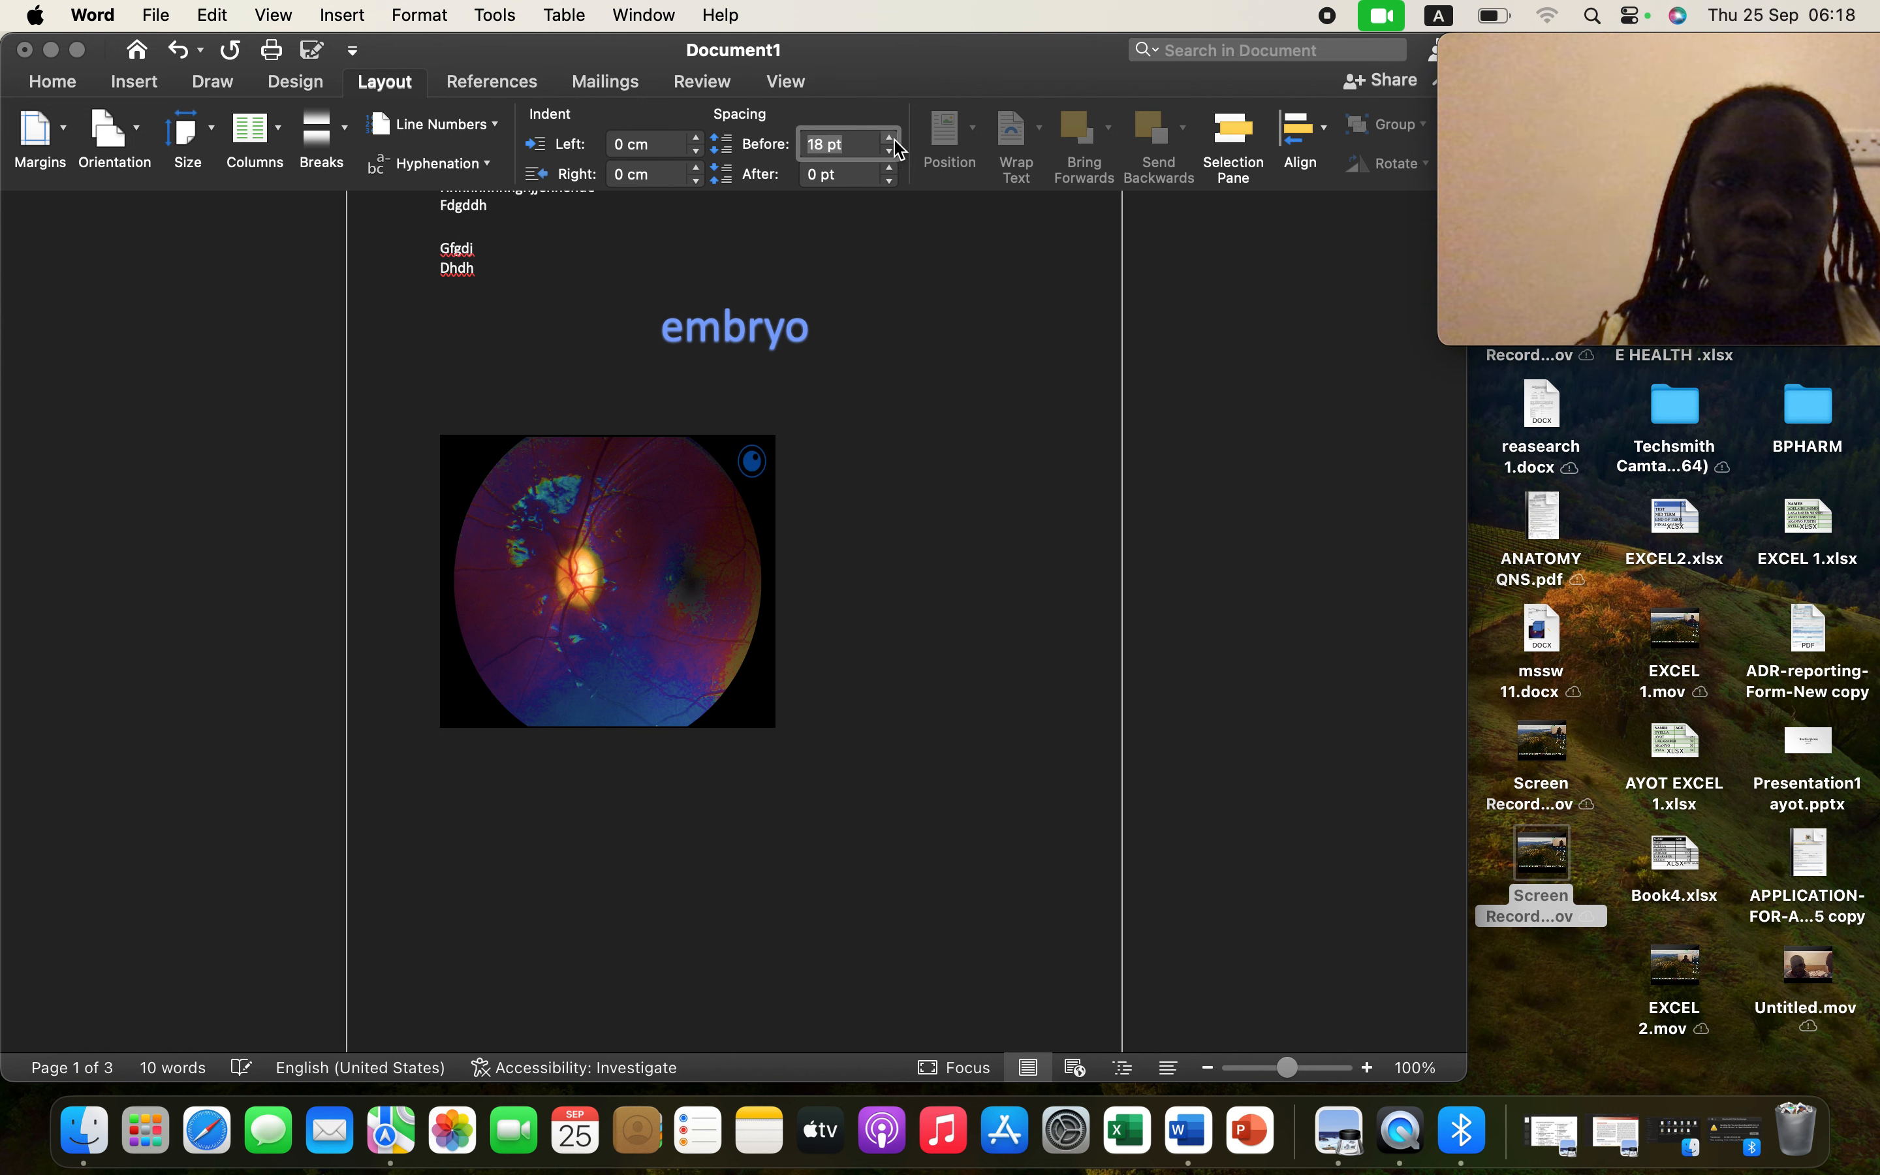
pyautogui.click(890, 139)
pyautogui.click(890, 139)
pyautogui.click(891, 139)
pyautogui.click(890, 139)
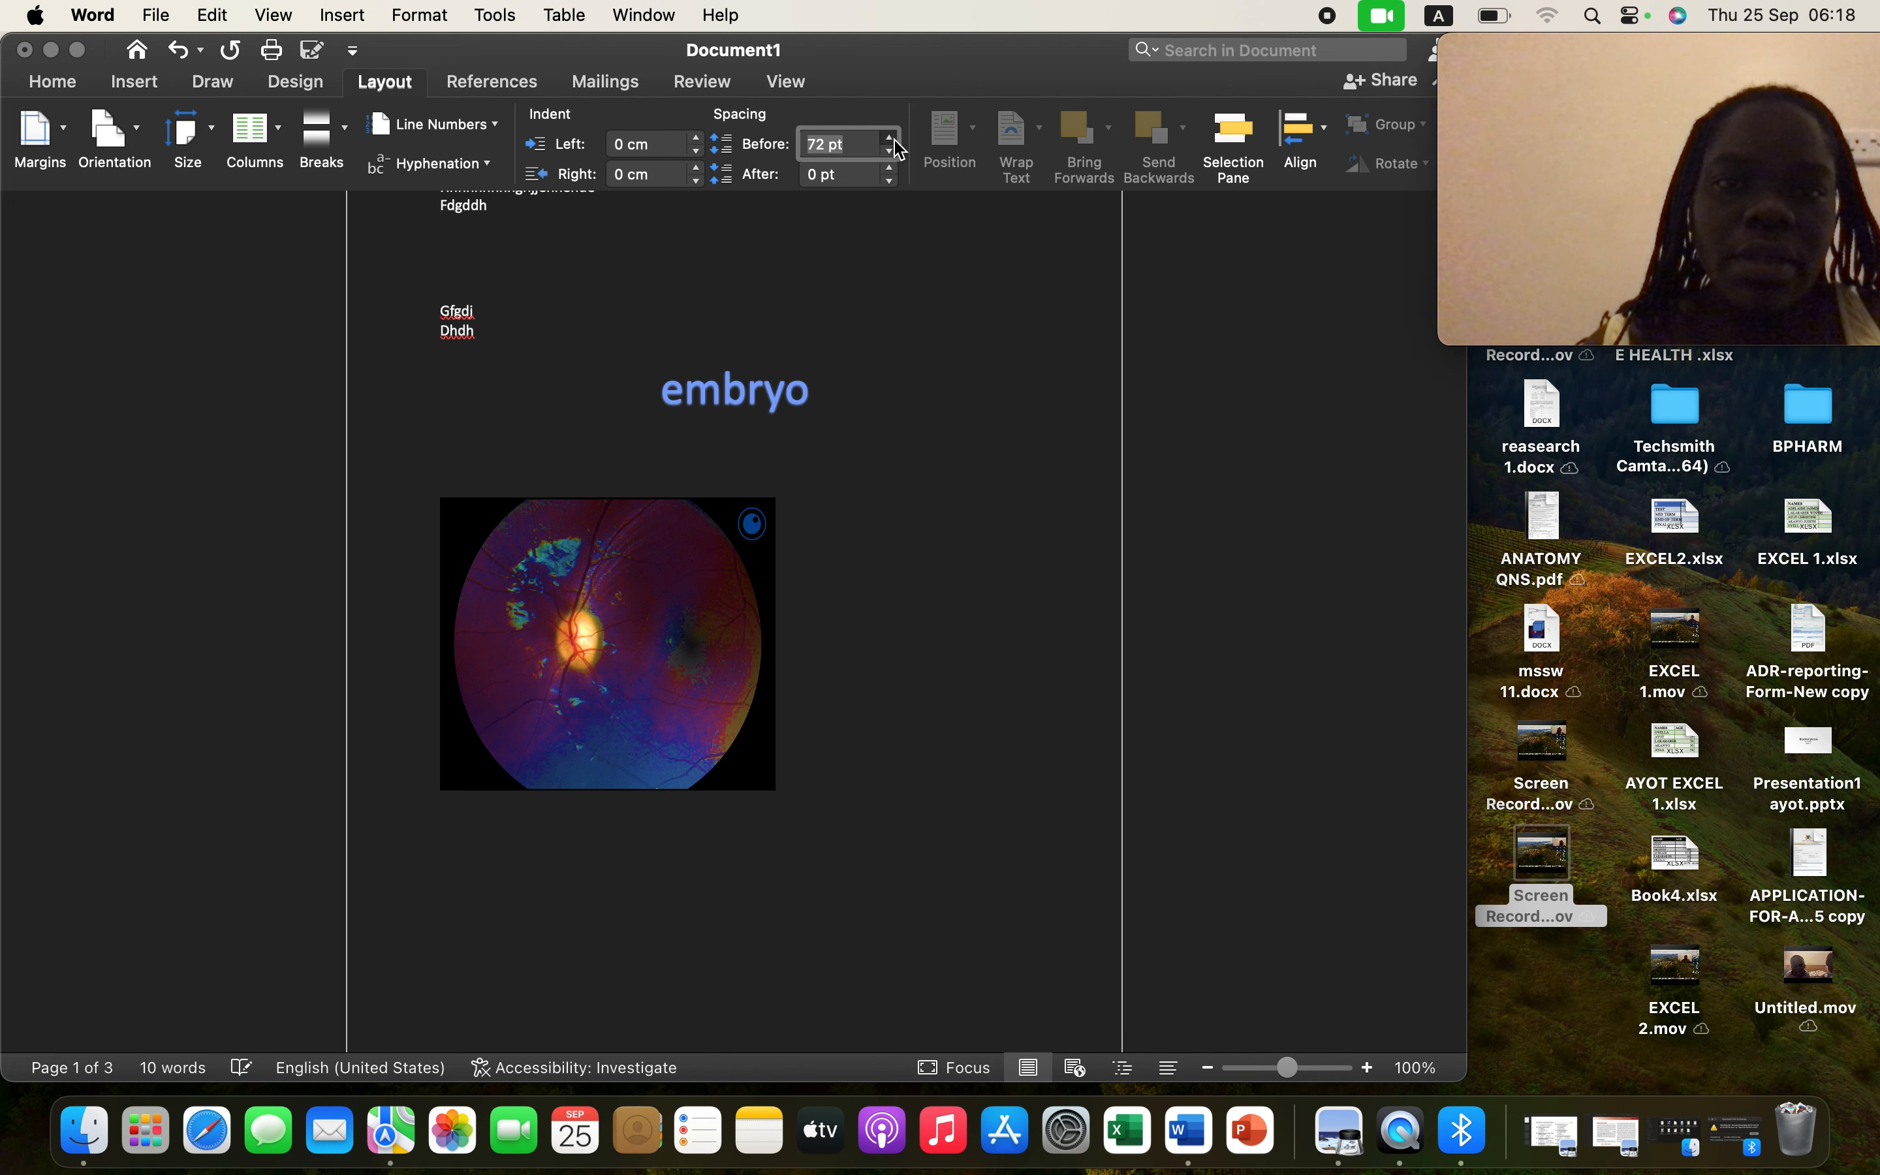
pyautogui.click(890, 139)
pyautogui.click(891, 138)
pyautogui.click(891, 138)
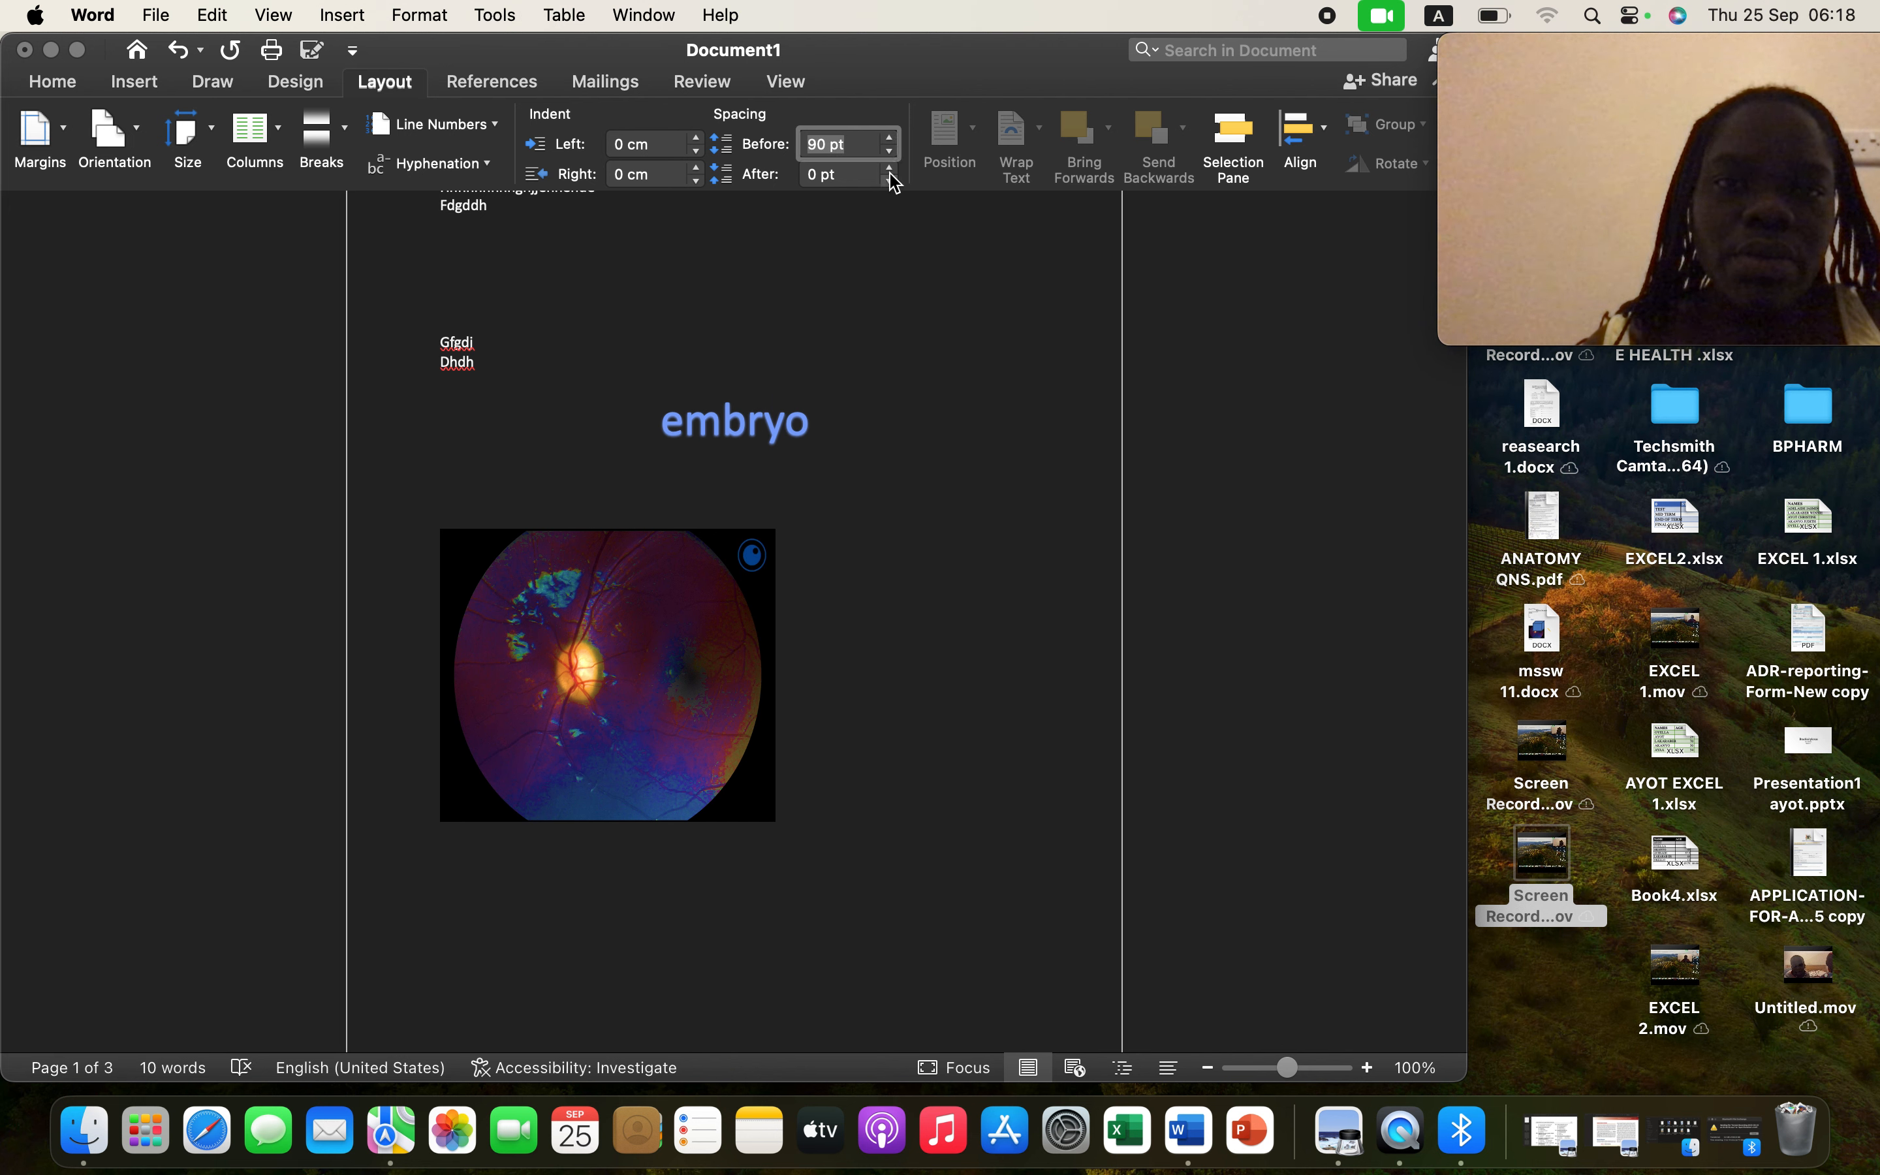
pyautogui.click(891, 170)
pyautogui.click(890, 170)
pyautogui.click(890, 170)
pyautogui.click(890, 170)
pyautogui.click(891, 170)
pyautogui.click(891, 170)
pyautogui.click(890, 170)
pyautogui.click(890, 171)
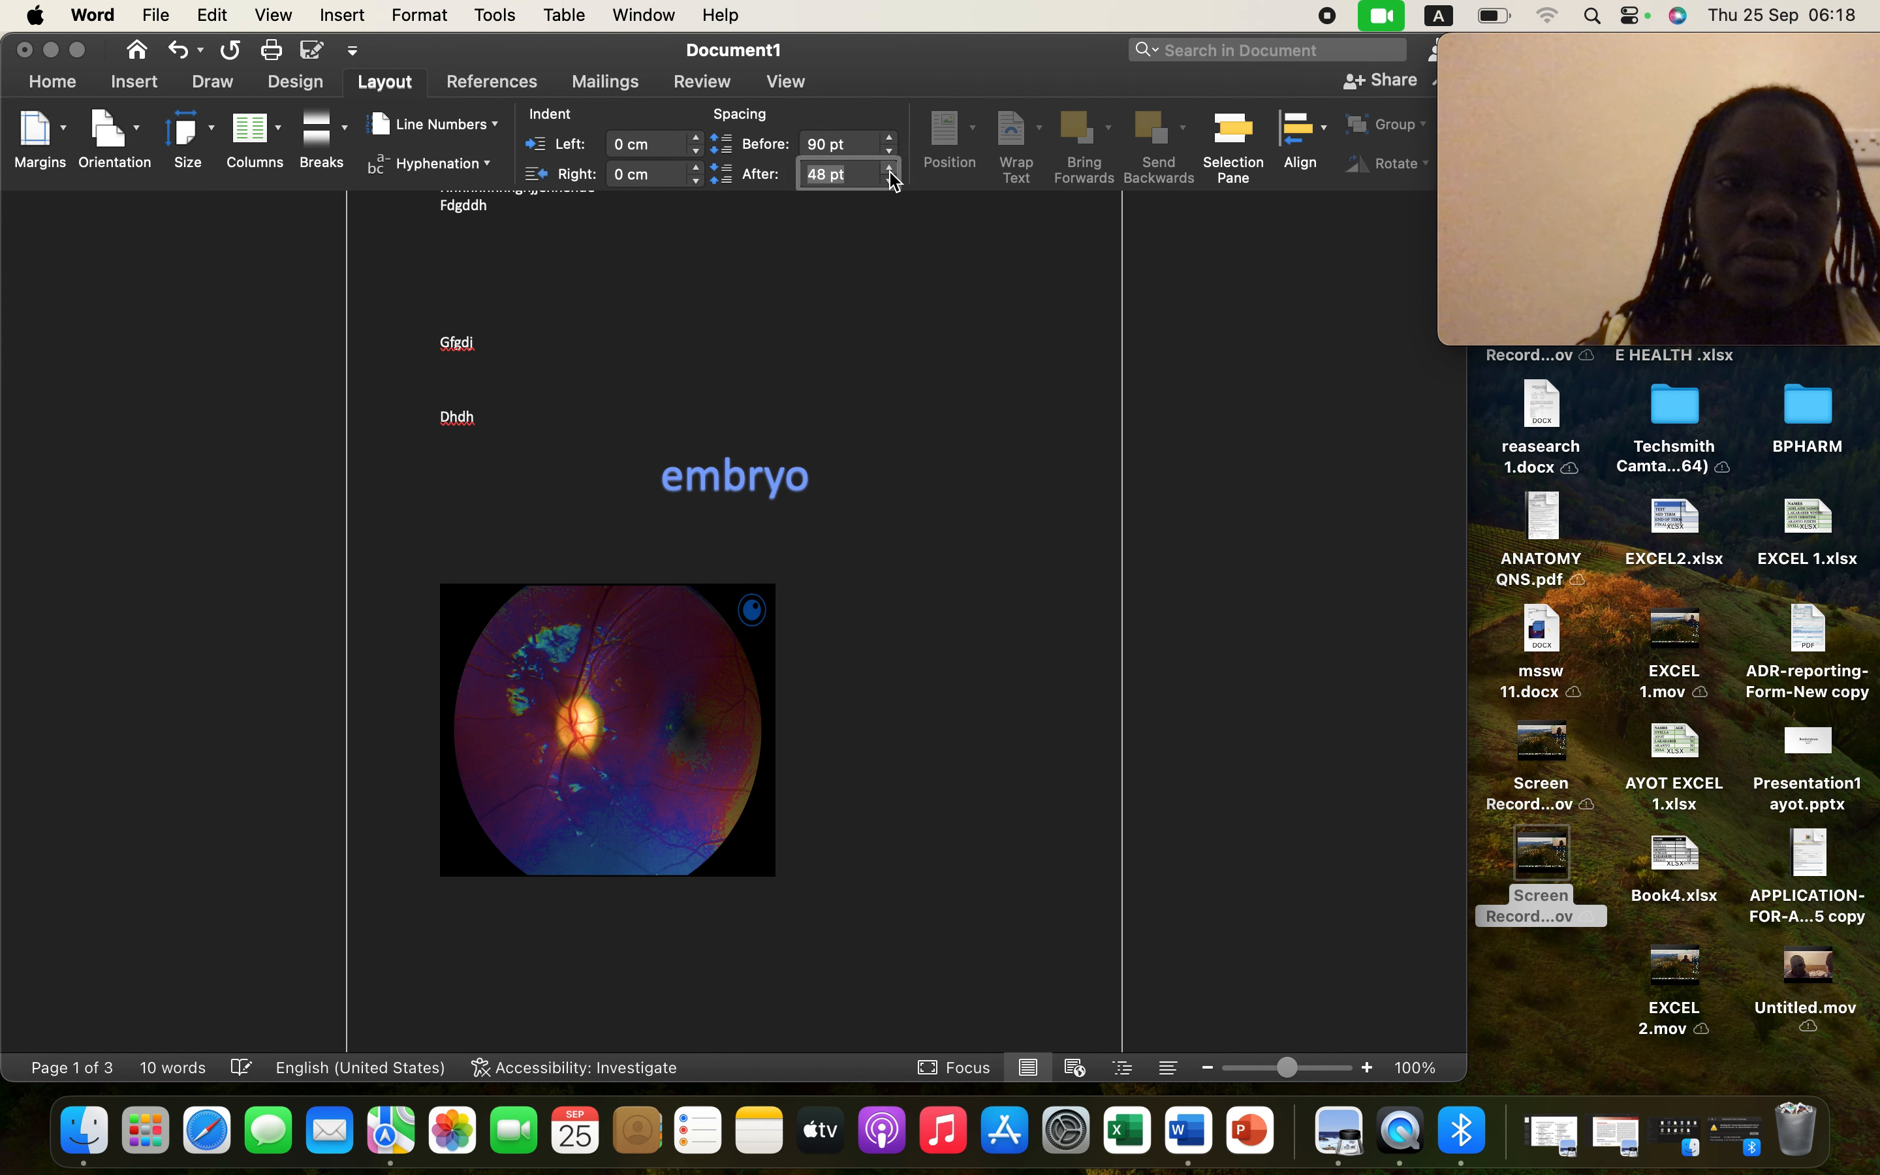
pyautogui.click(891, 171)
pyautogui.click(891, 171)
pyautogui.click(890, 170)
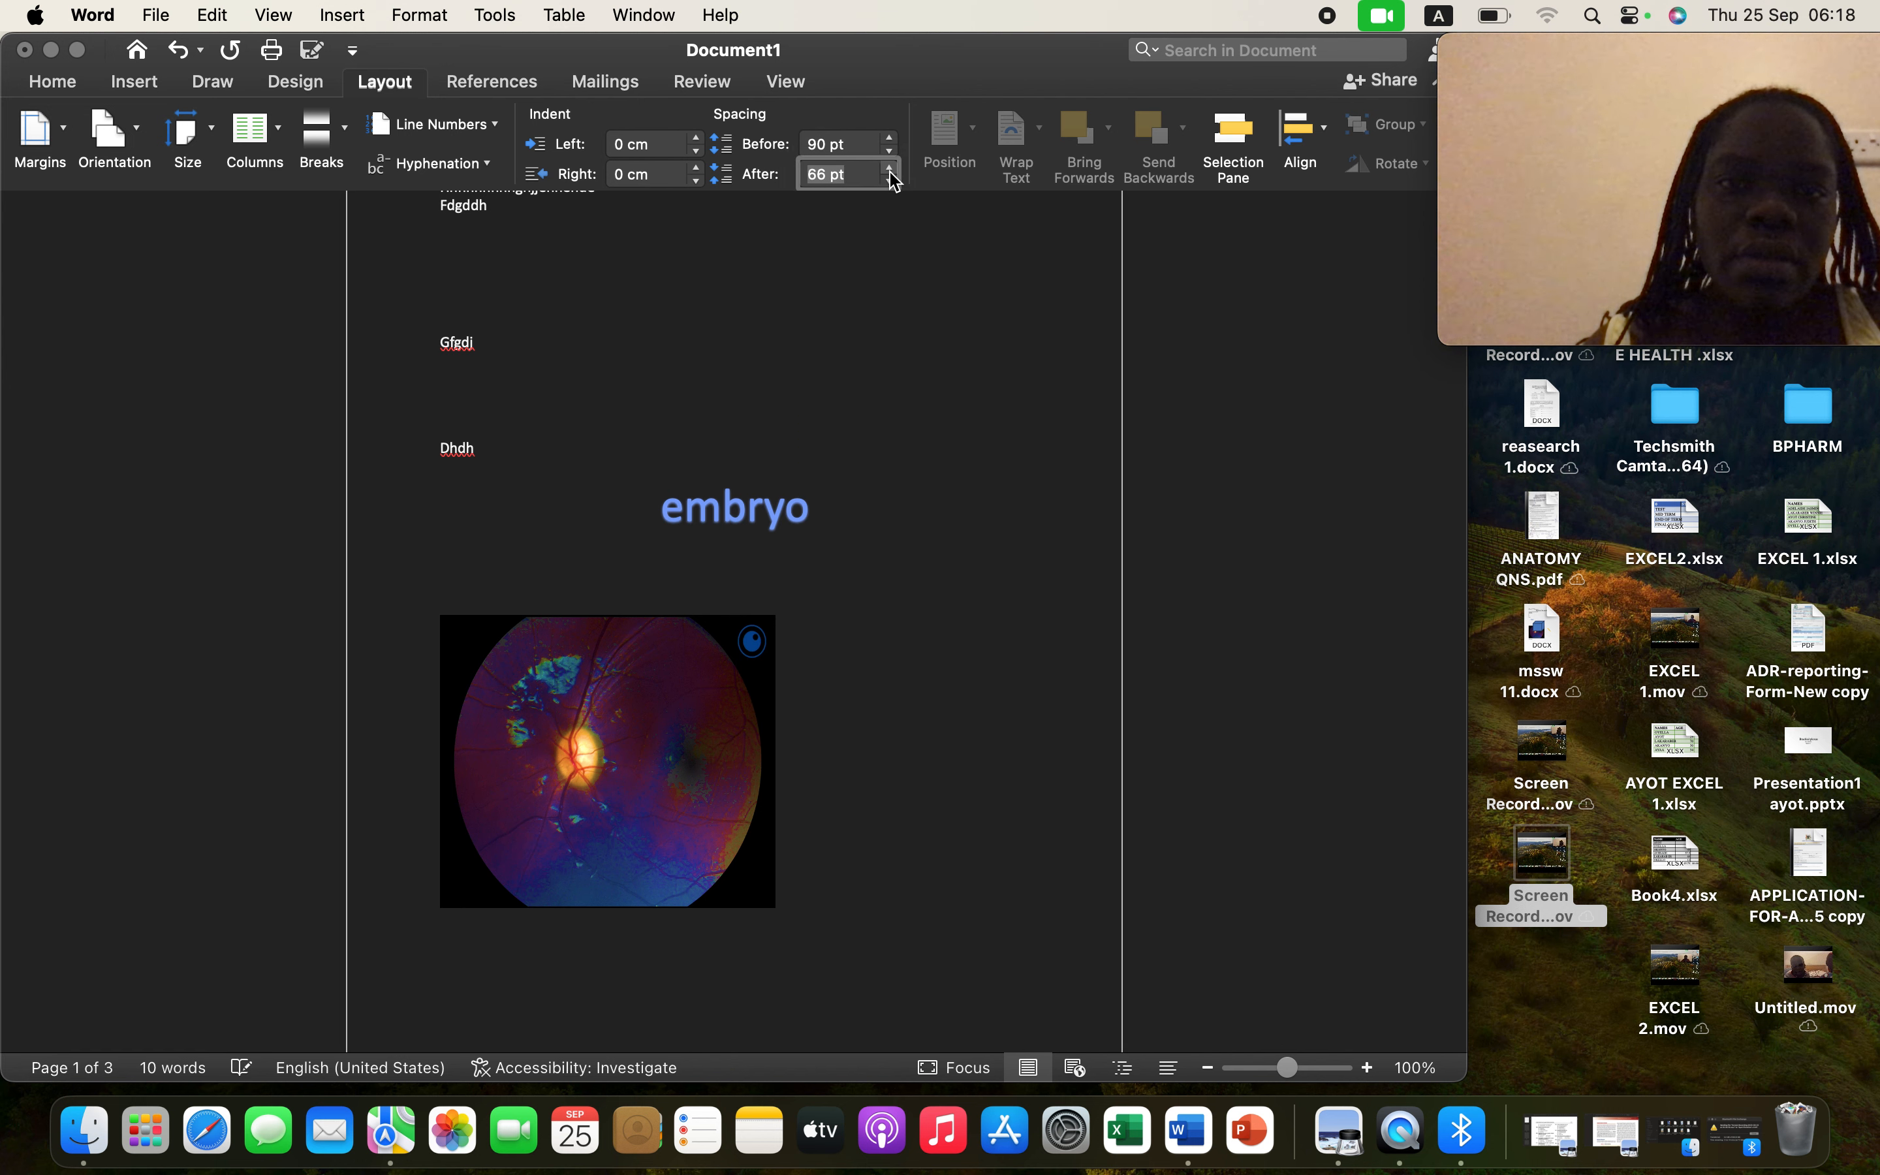
pyautogui.click(537, 339)
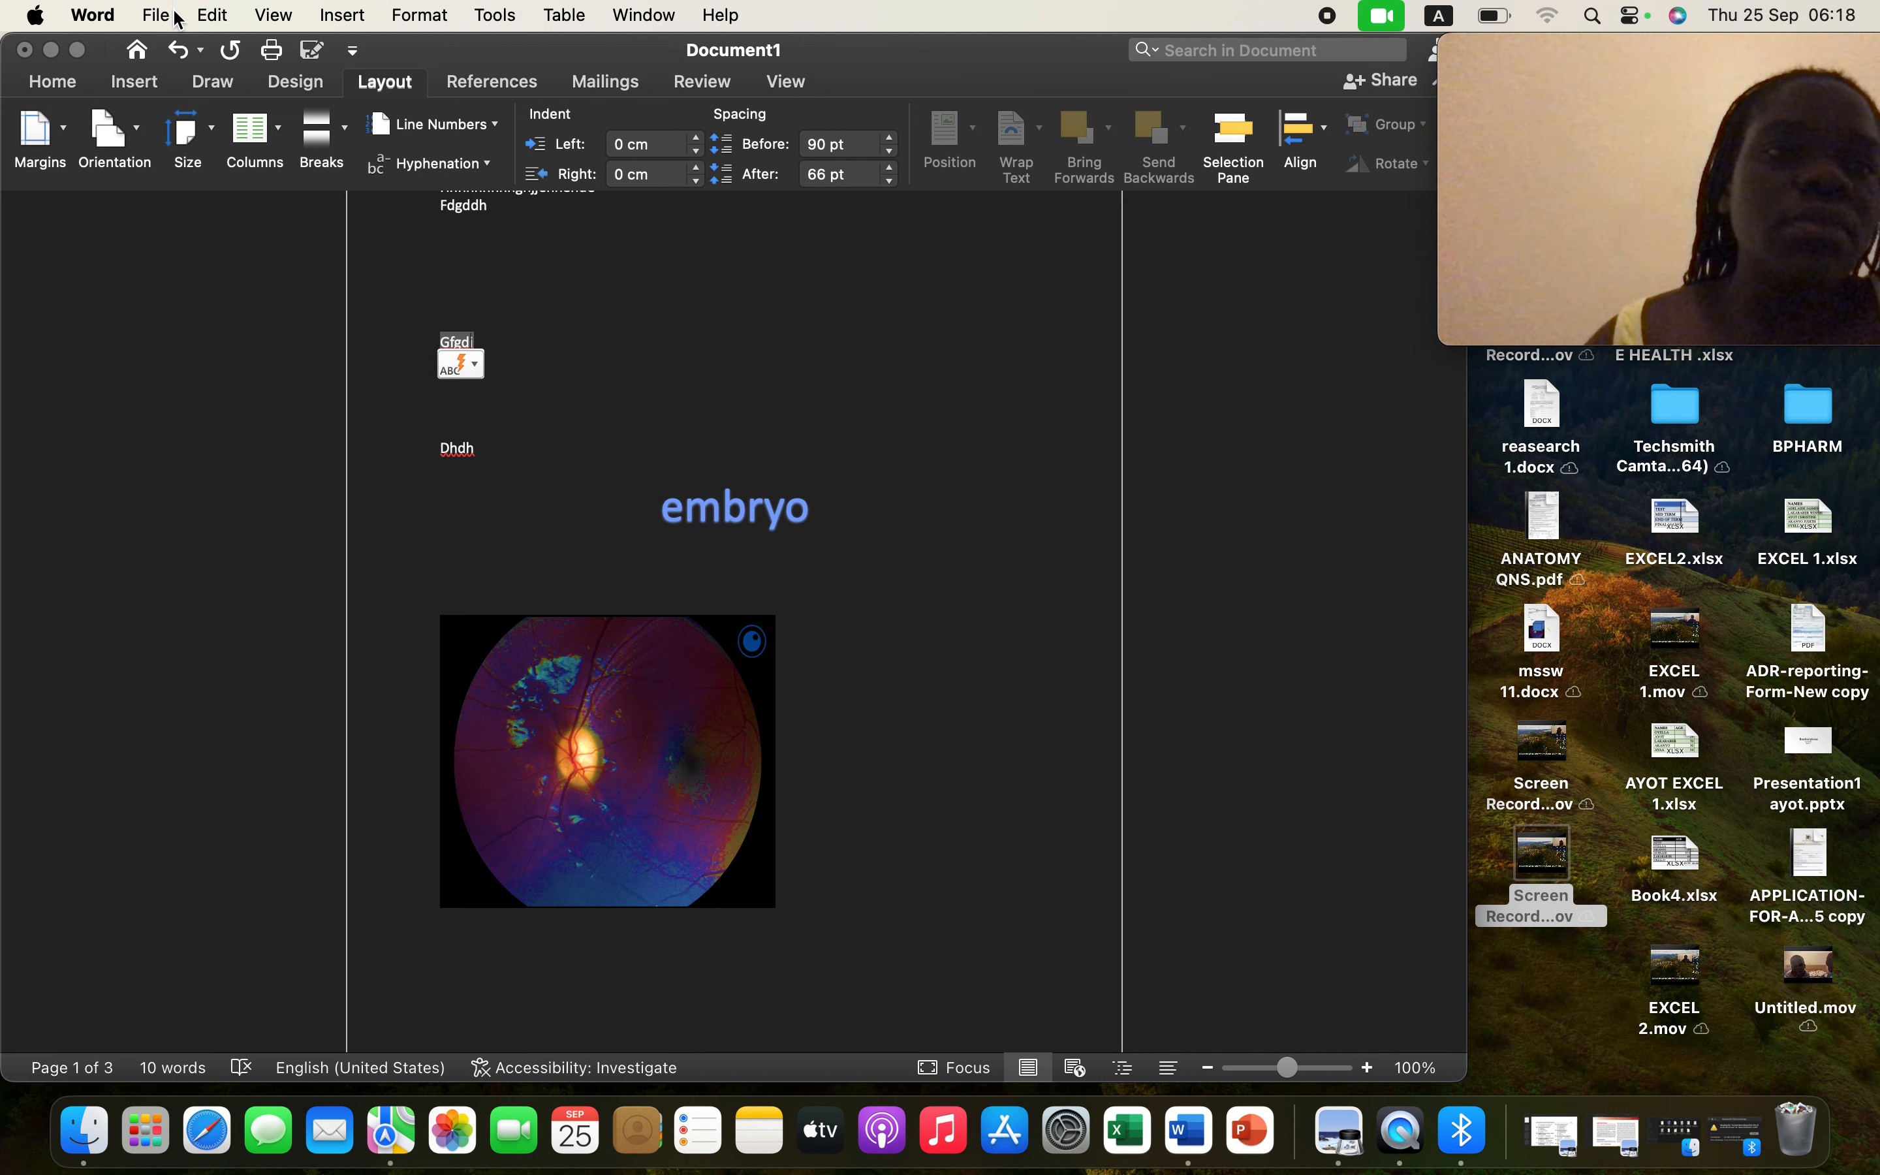
pyautogui.click(179, 52)
pyautogui.click(181, 52)
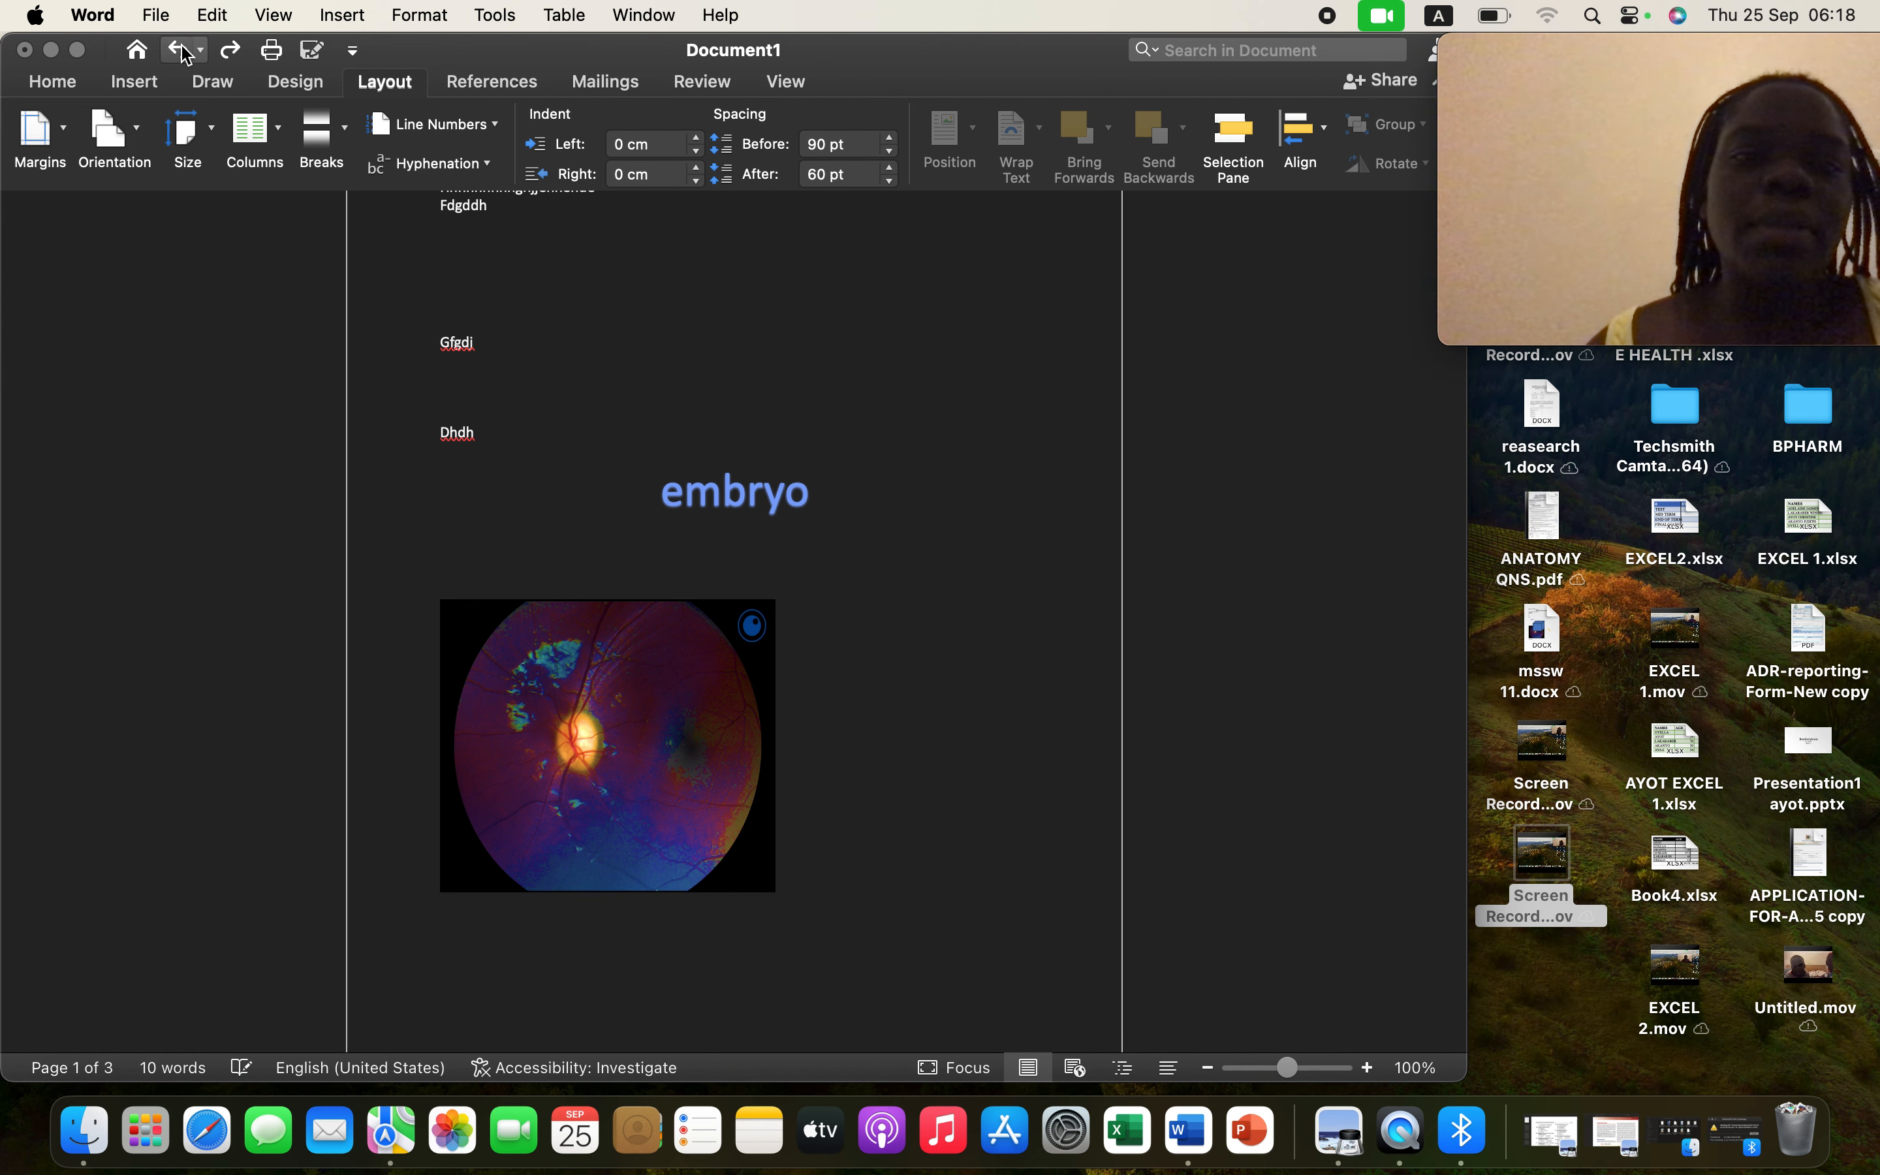
pyautogui.click(183, 53)
pyautogui.click(184, 52)
pyautogui.click(183, 52)
pyautogui.click(183, 52)
pyautogui.click(183, 52)
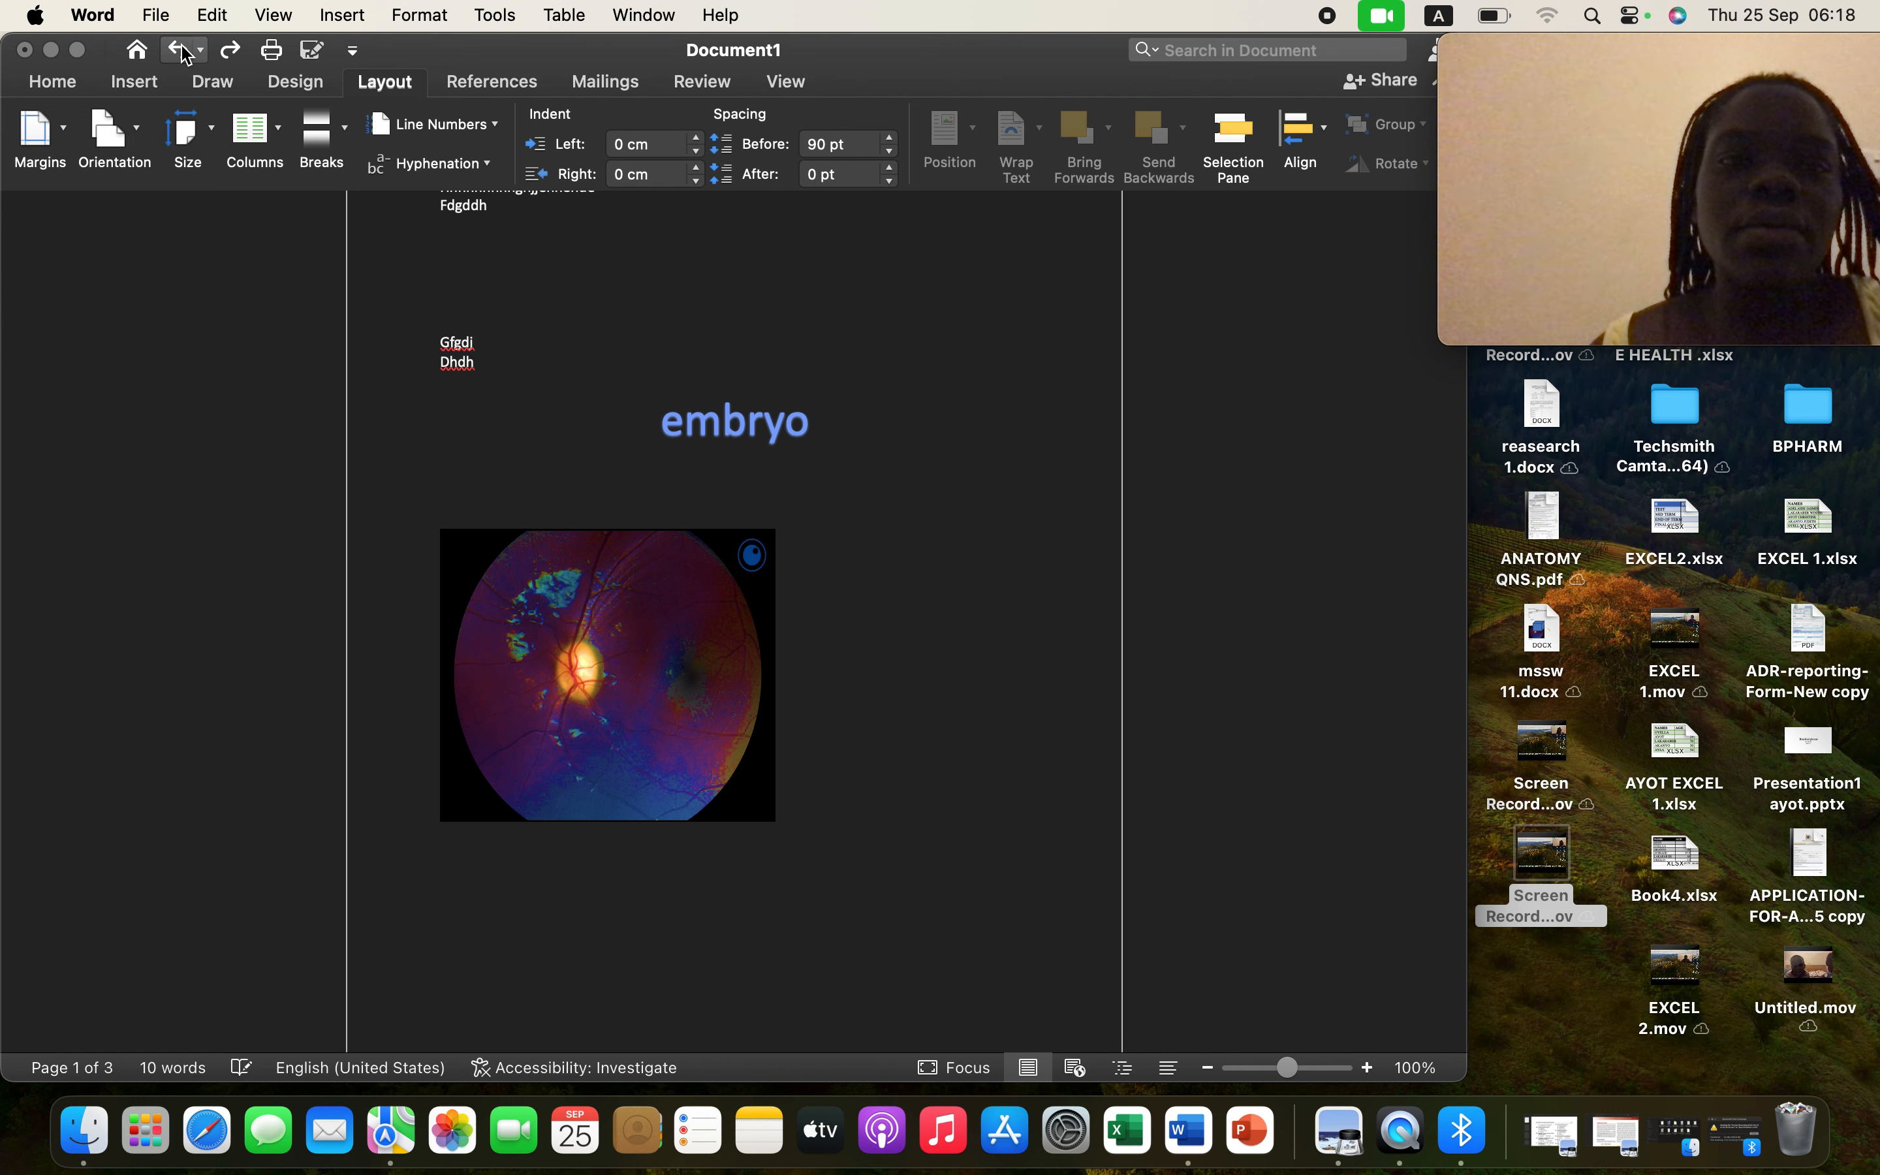
pyautogui.click(182, 51)
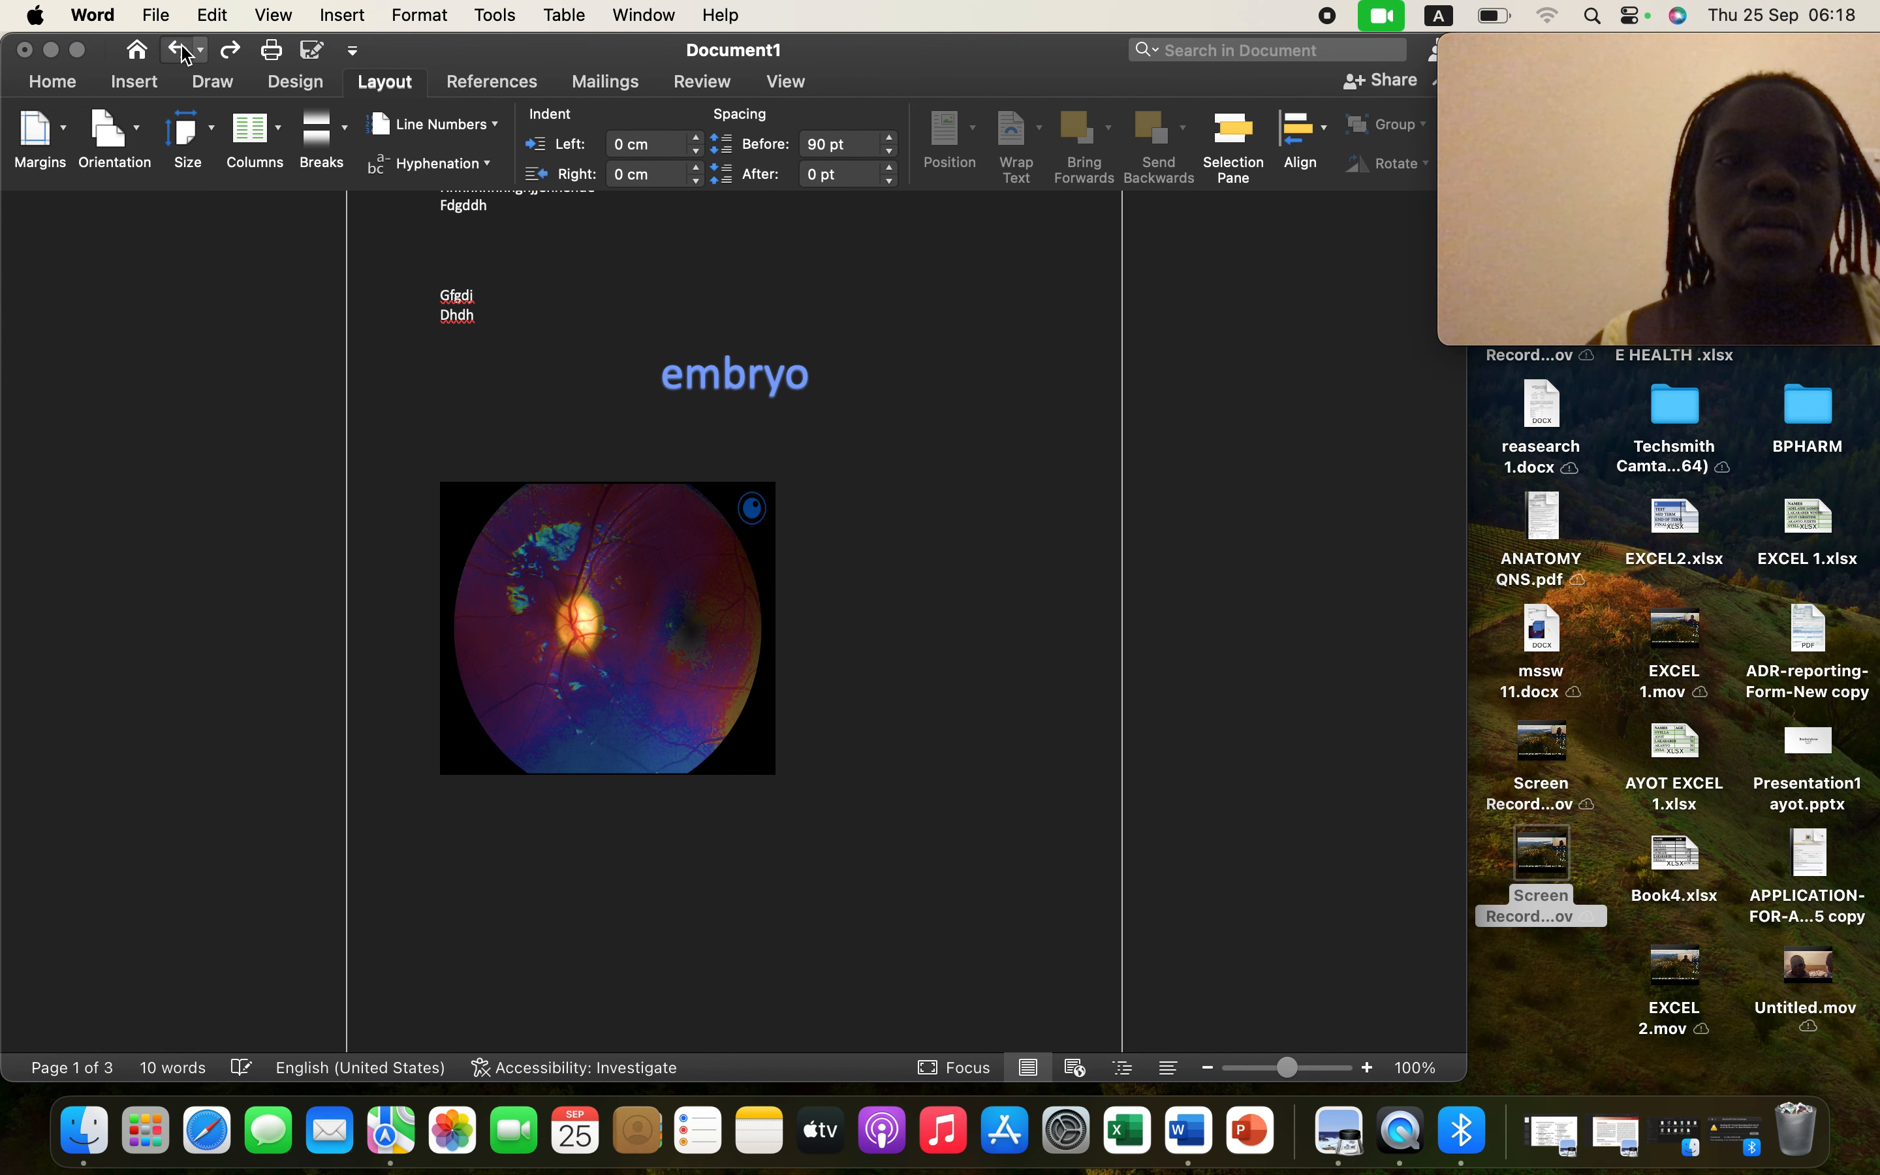
pyautogui.click(183, 52)
pyautogui.click(182, 52)
pyautogui.click(183, 51)
pyautogui.click(183, 51)
pyautogui.click(183, 52)
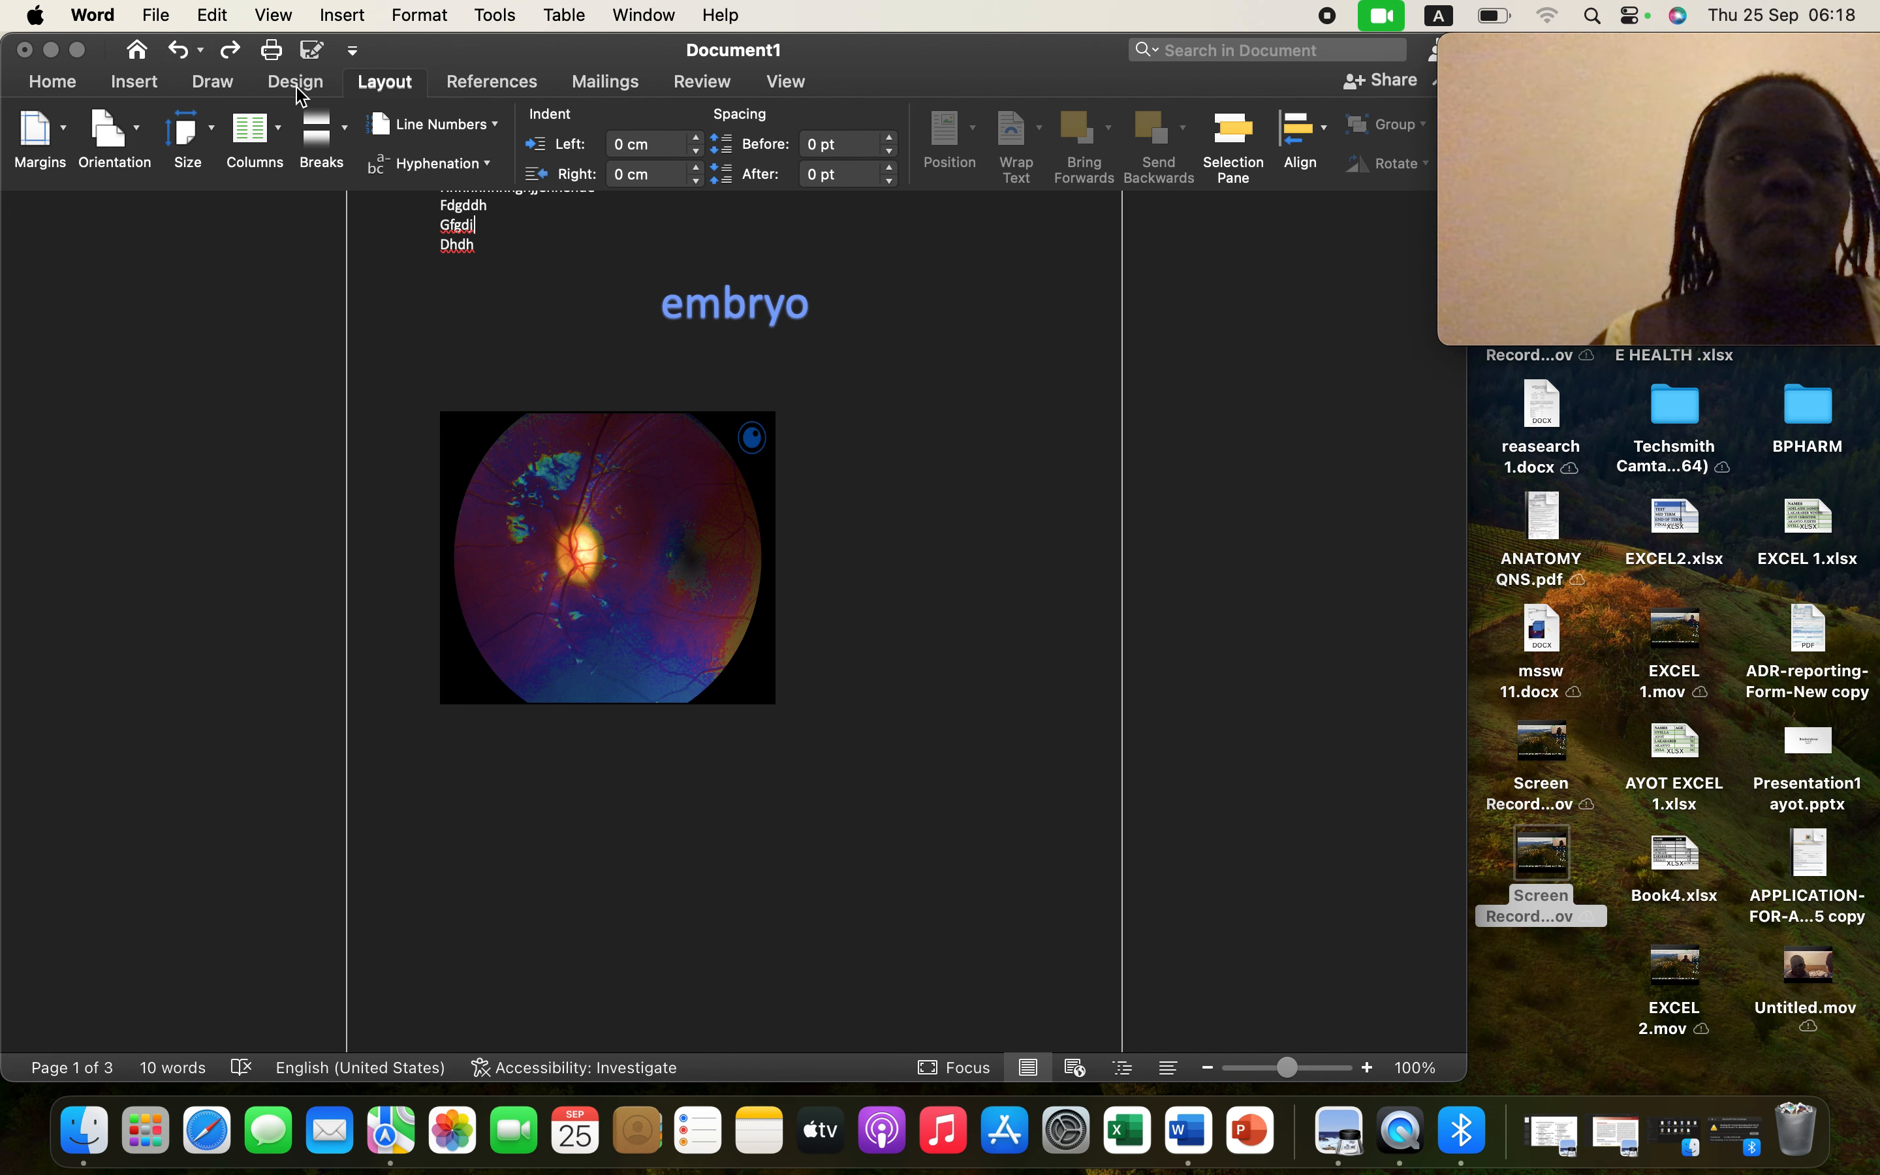
# - Check the Design tab's Paragraph Spacing presets without changing them, then show the Draw pens
pyautogui.click(297, 84)
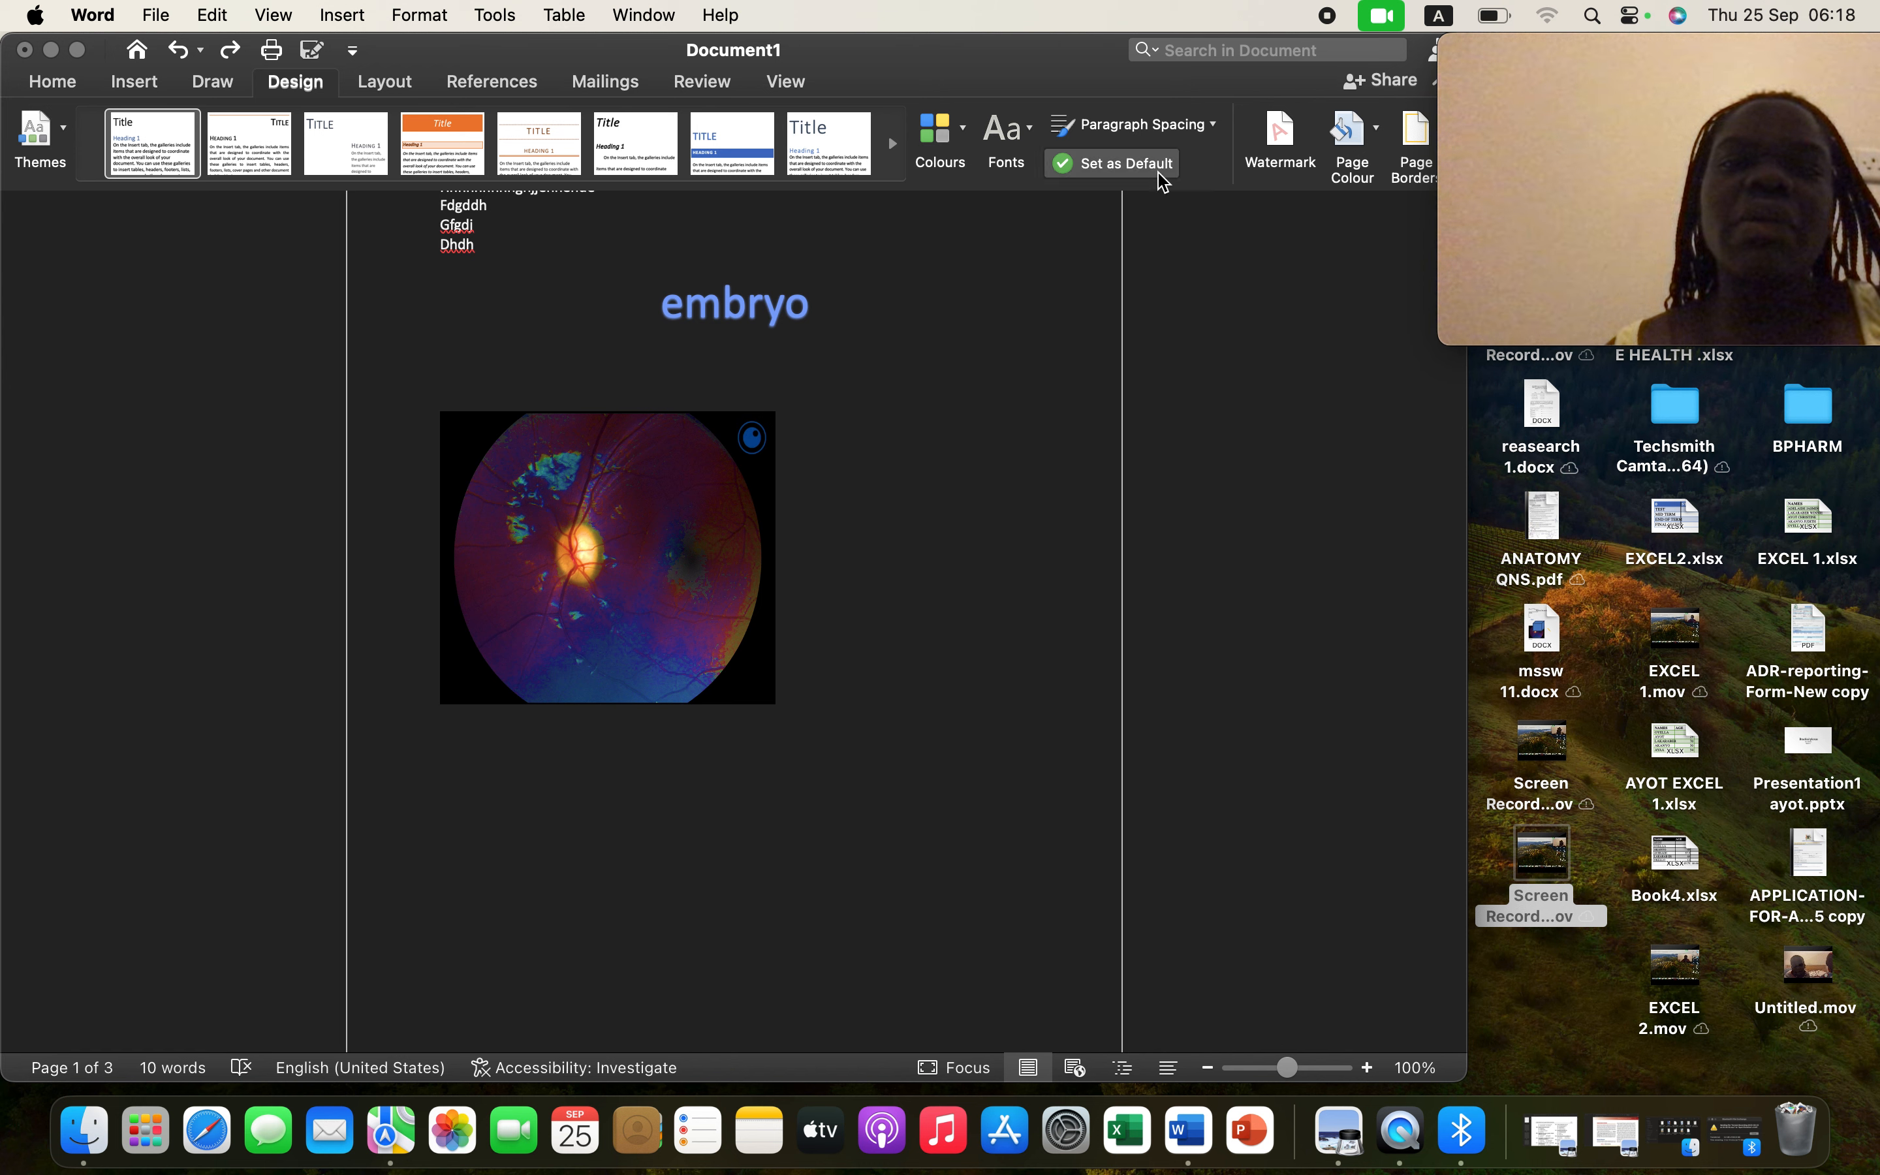
pyautogui.click(1217, 131)
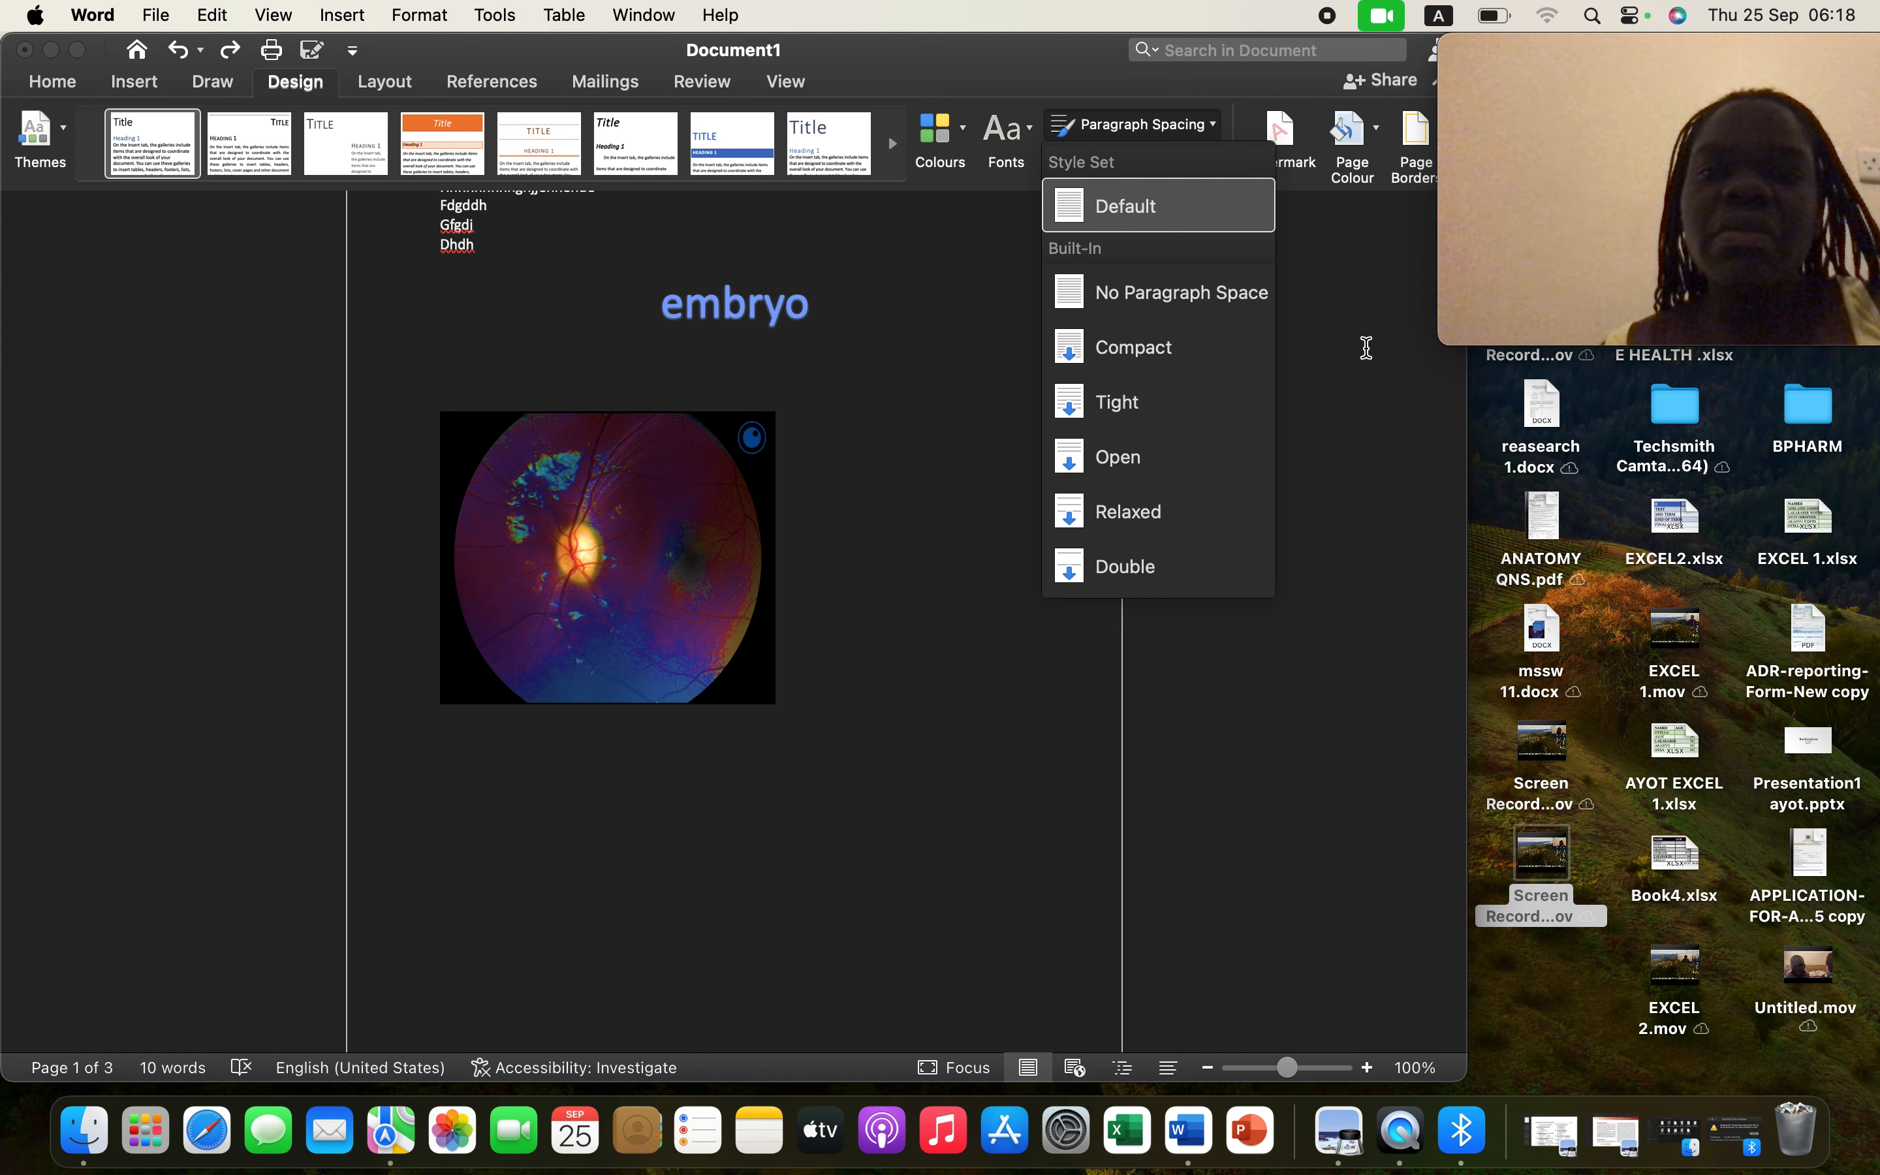
pyautogui.click(1311, 333)
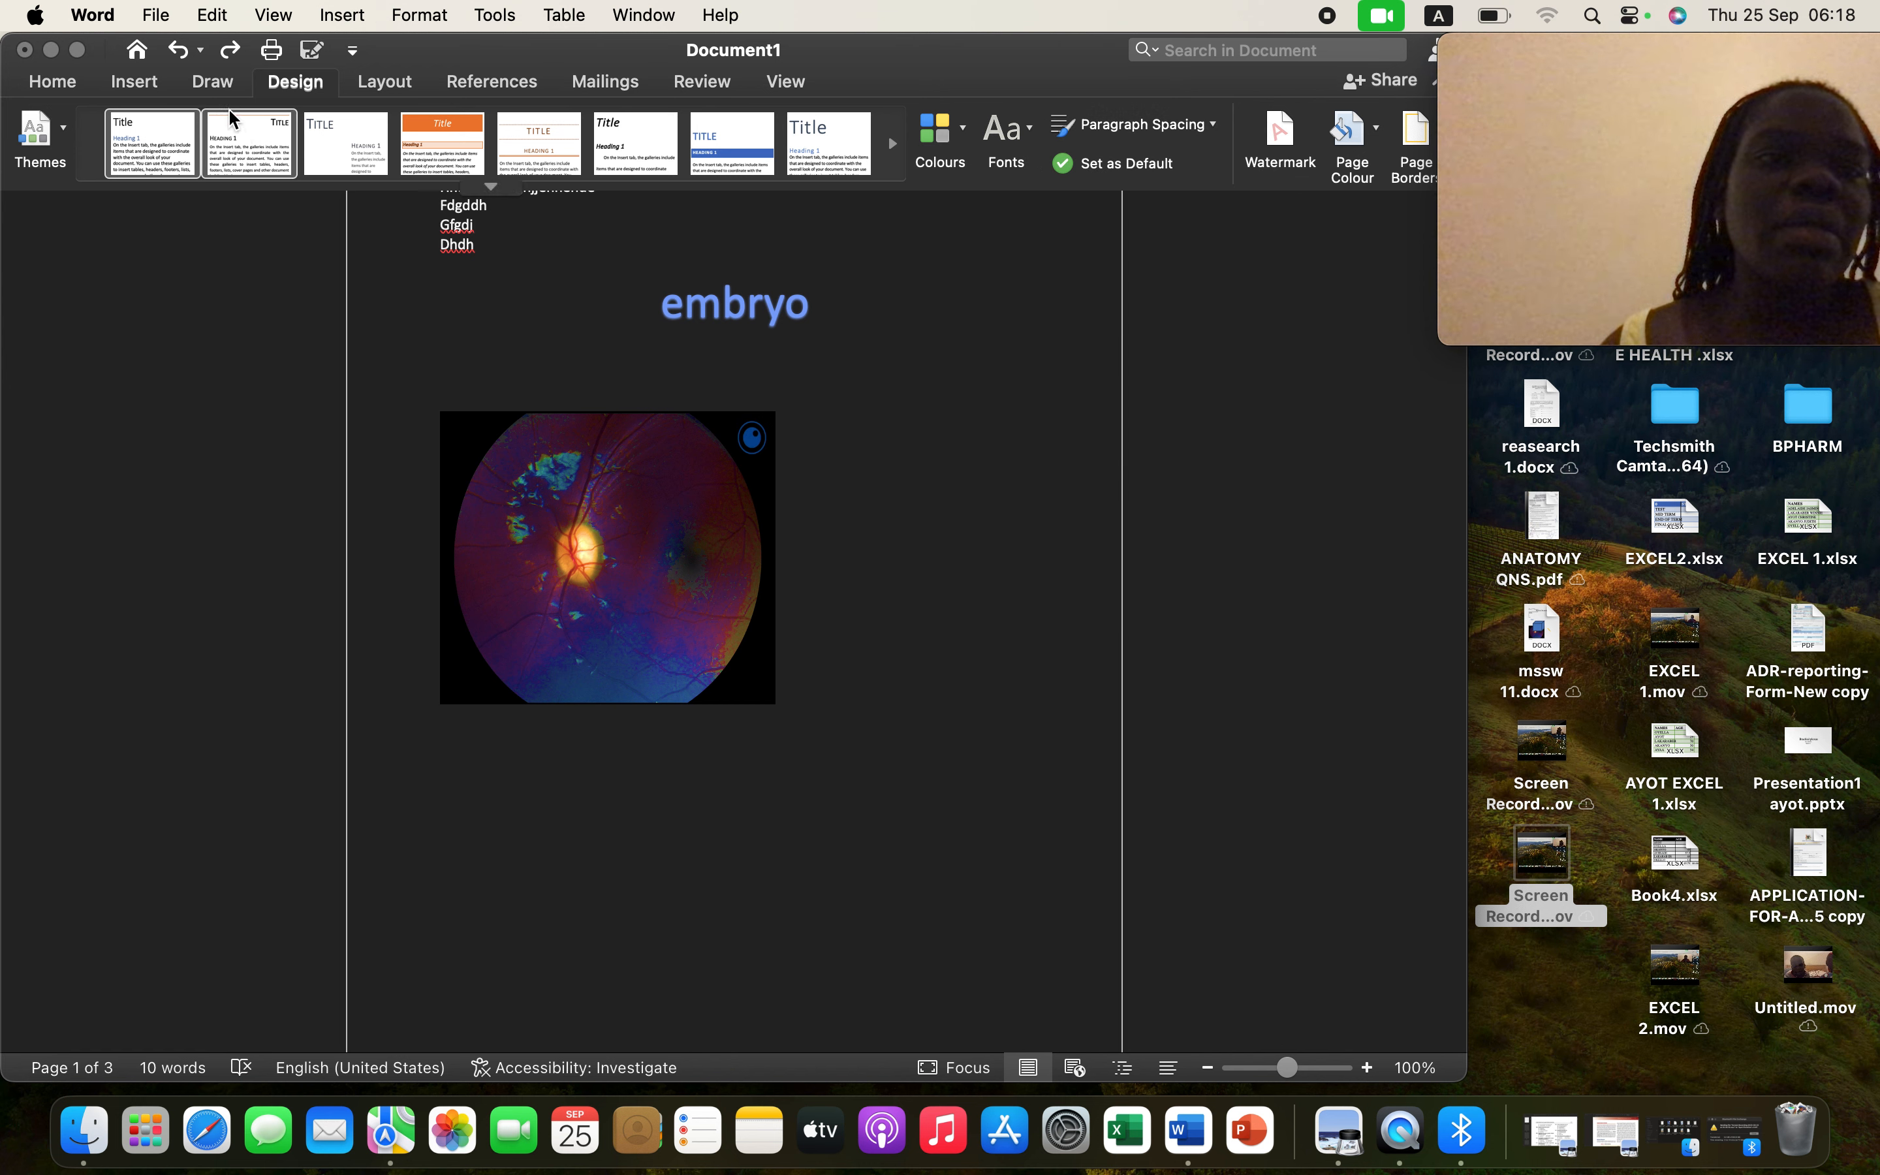
pyautogui.click(214, 82)
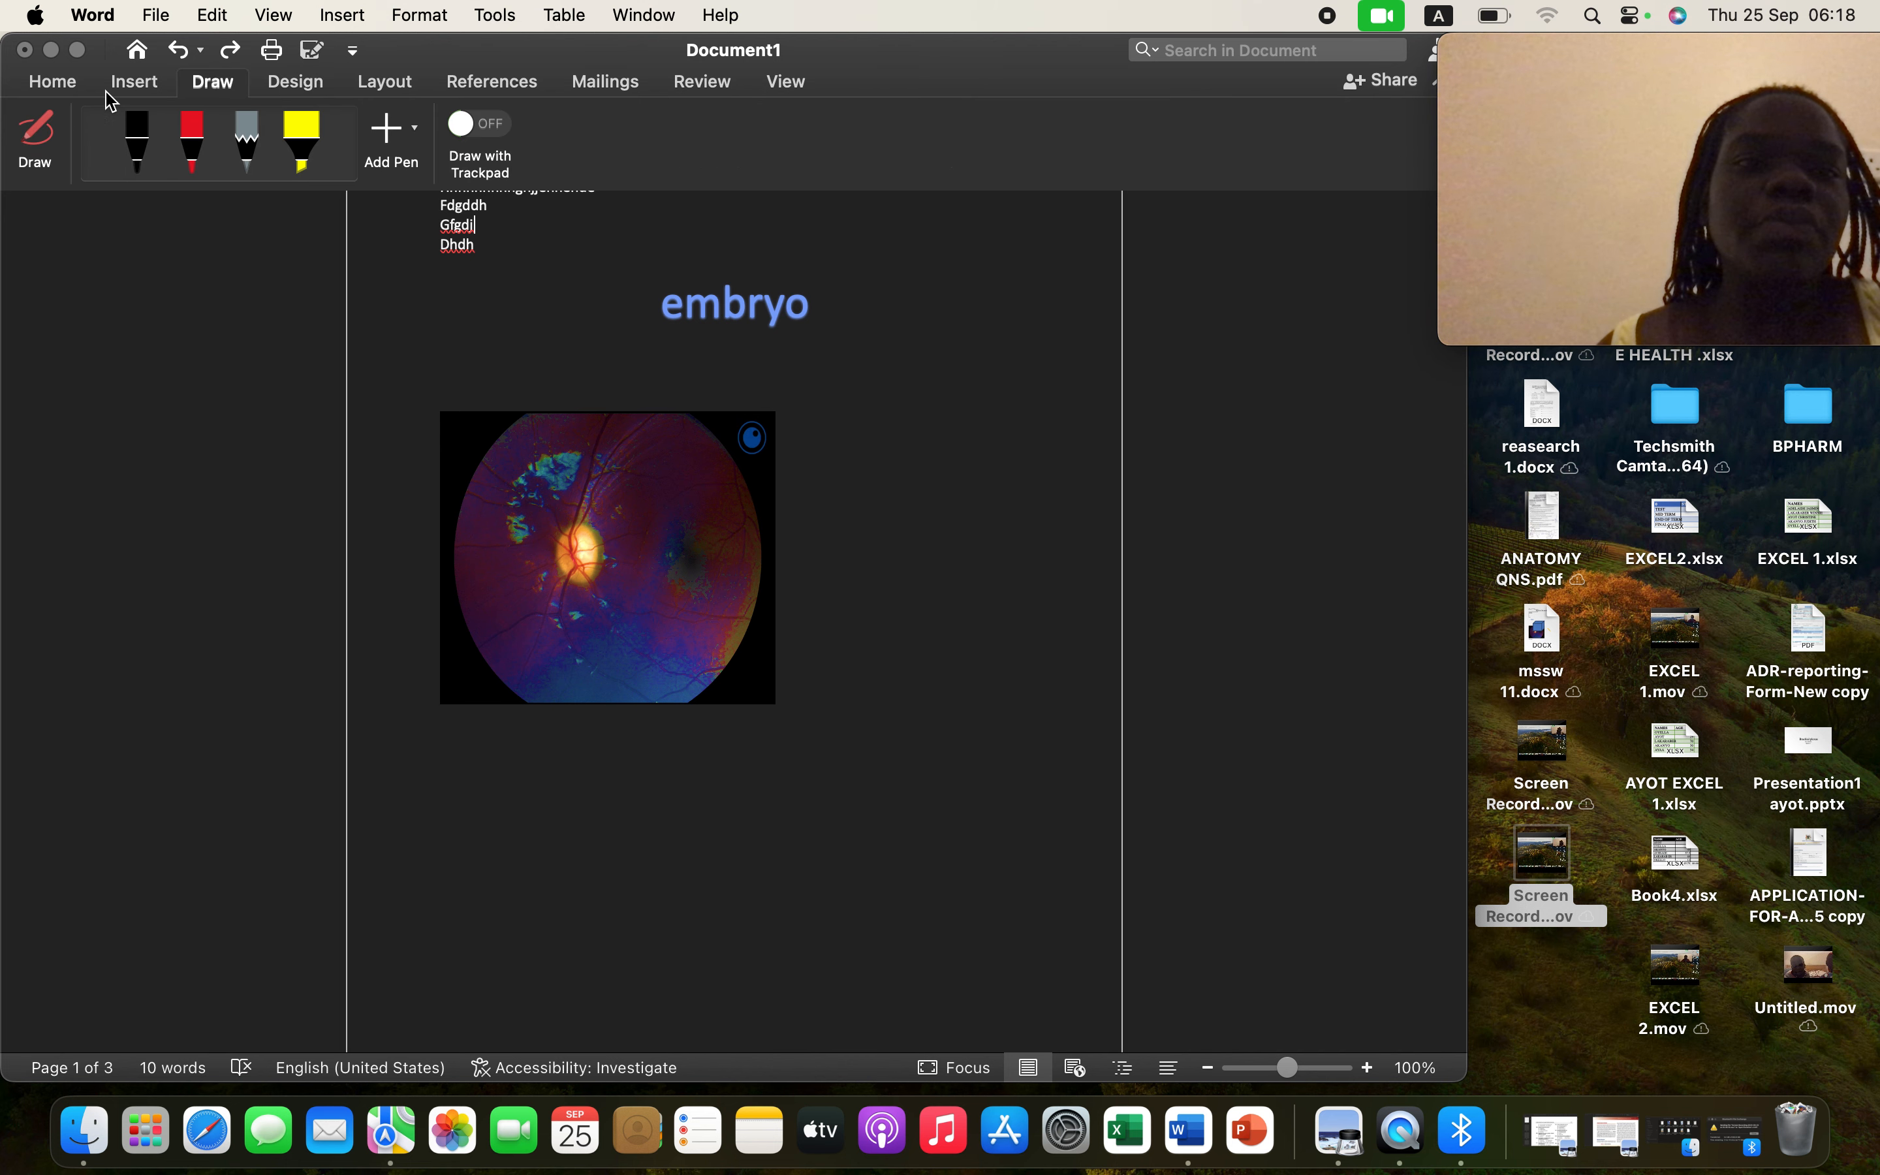
# - Dismiss the templates gallery and return to Document1's Home formatting tools
pyautogui.click(139, 50)
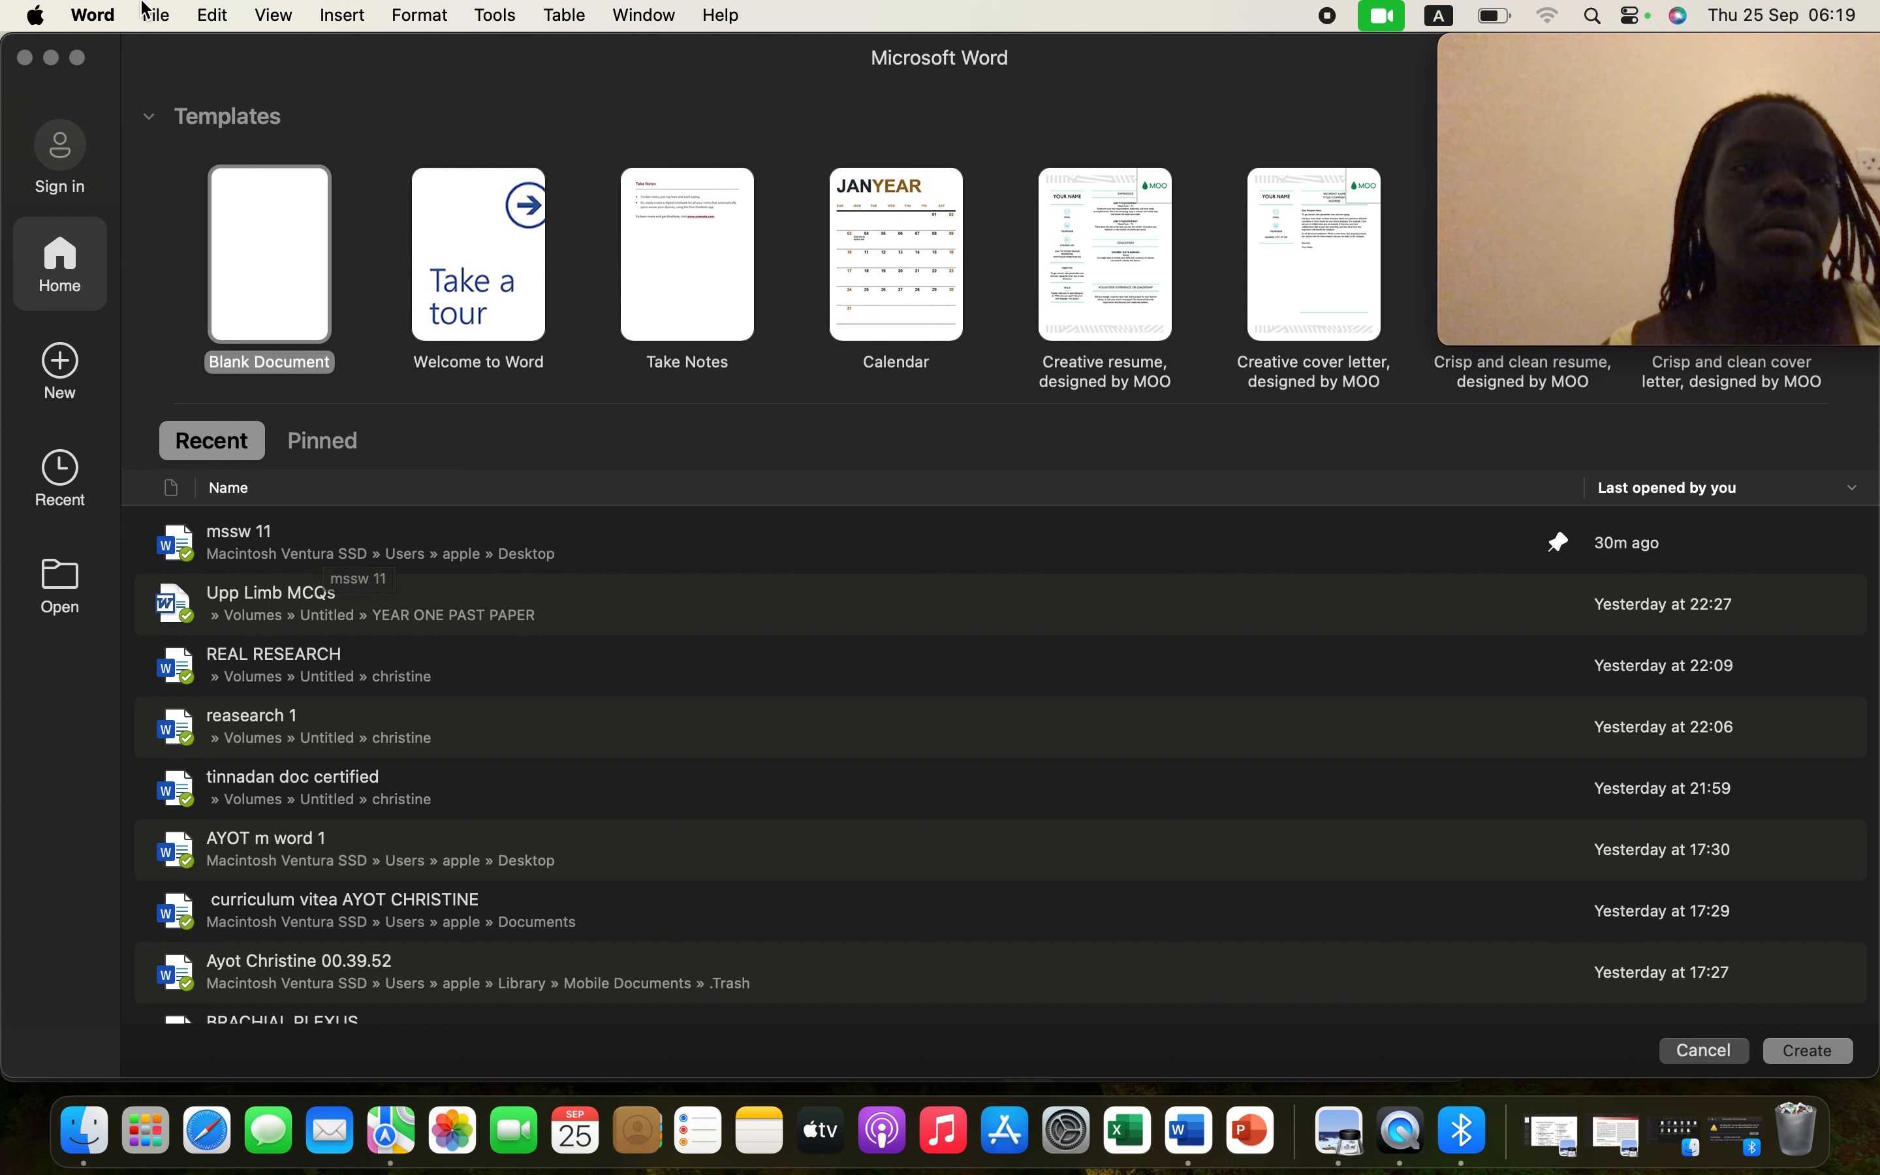
pyautogui.click(51, 58)
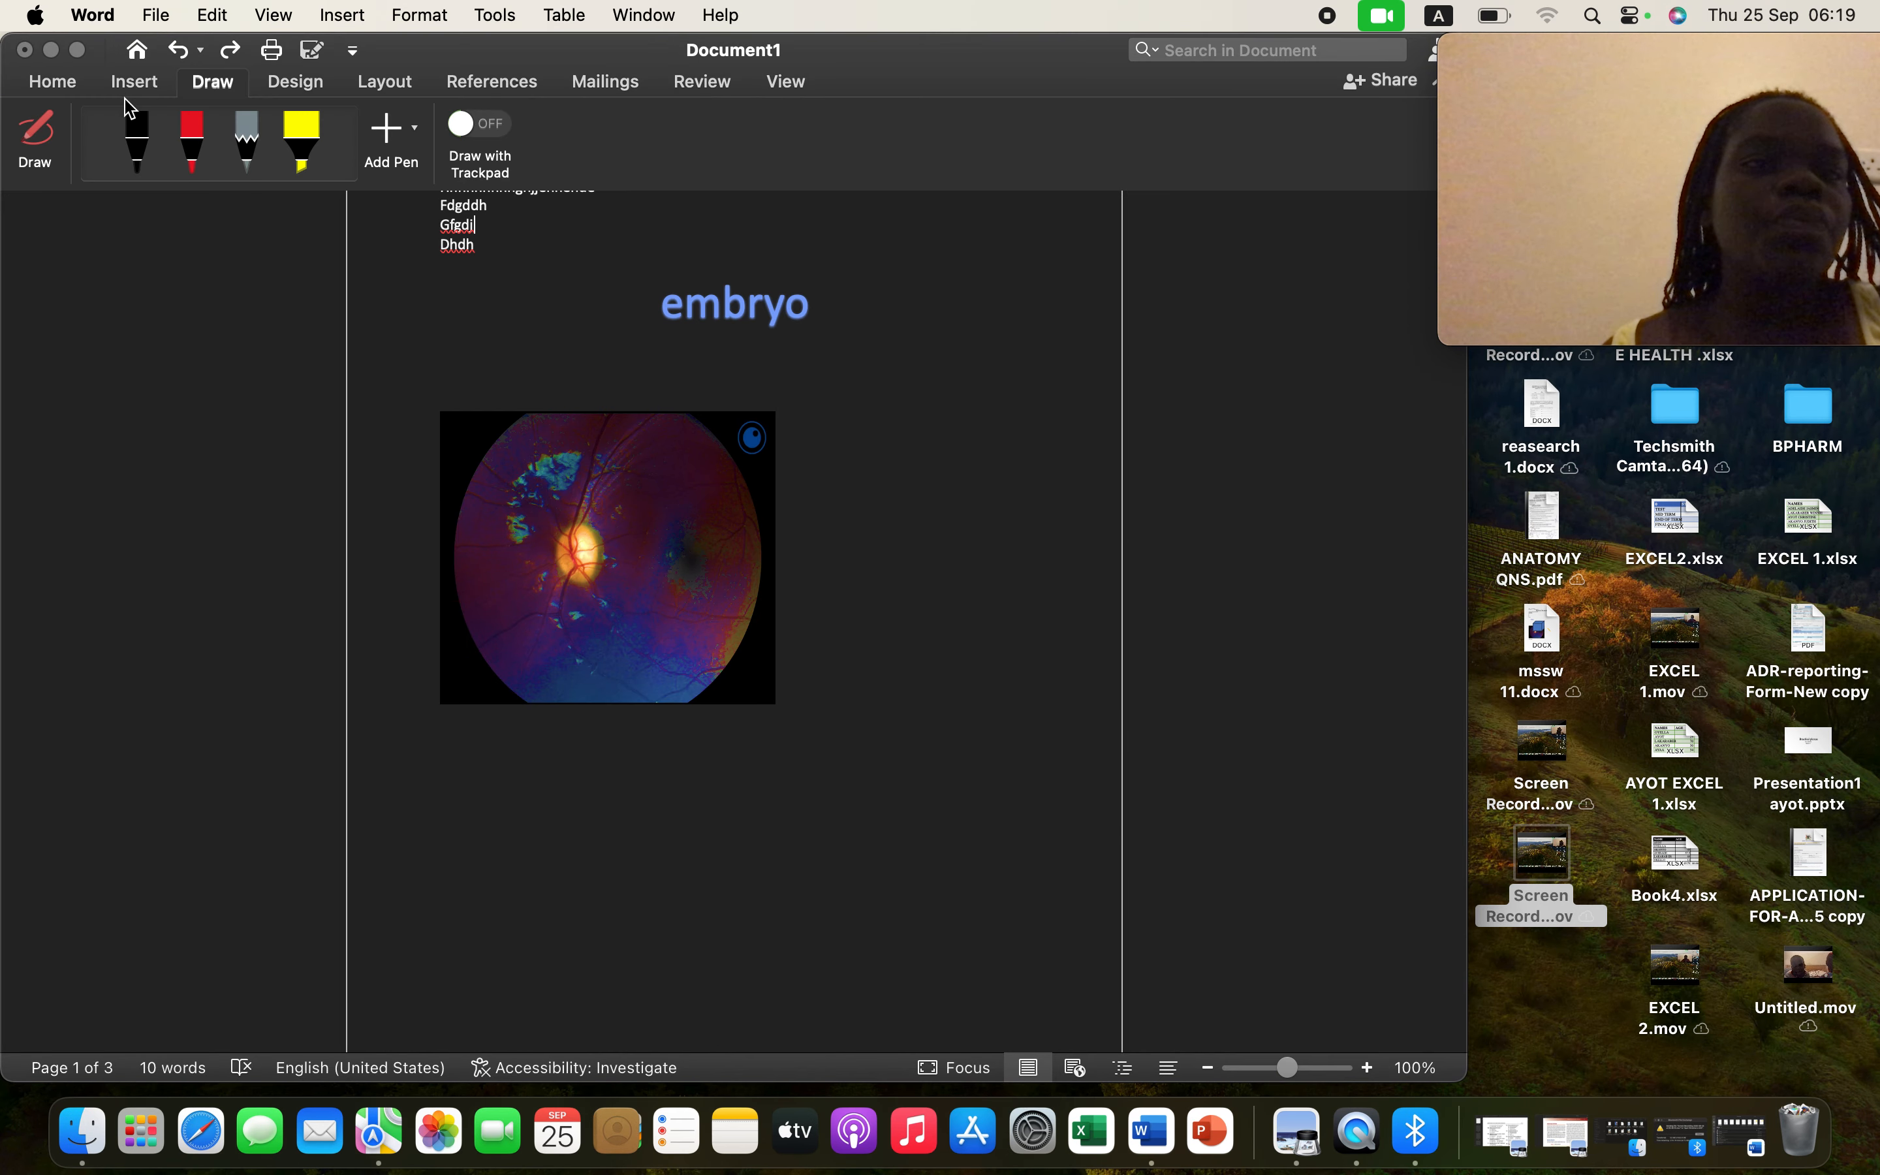
pyautogui.click(66, 90)
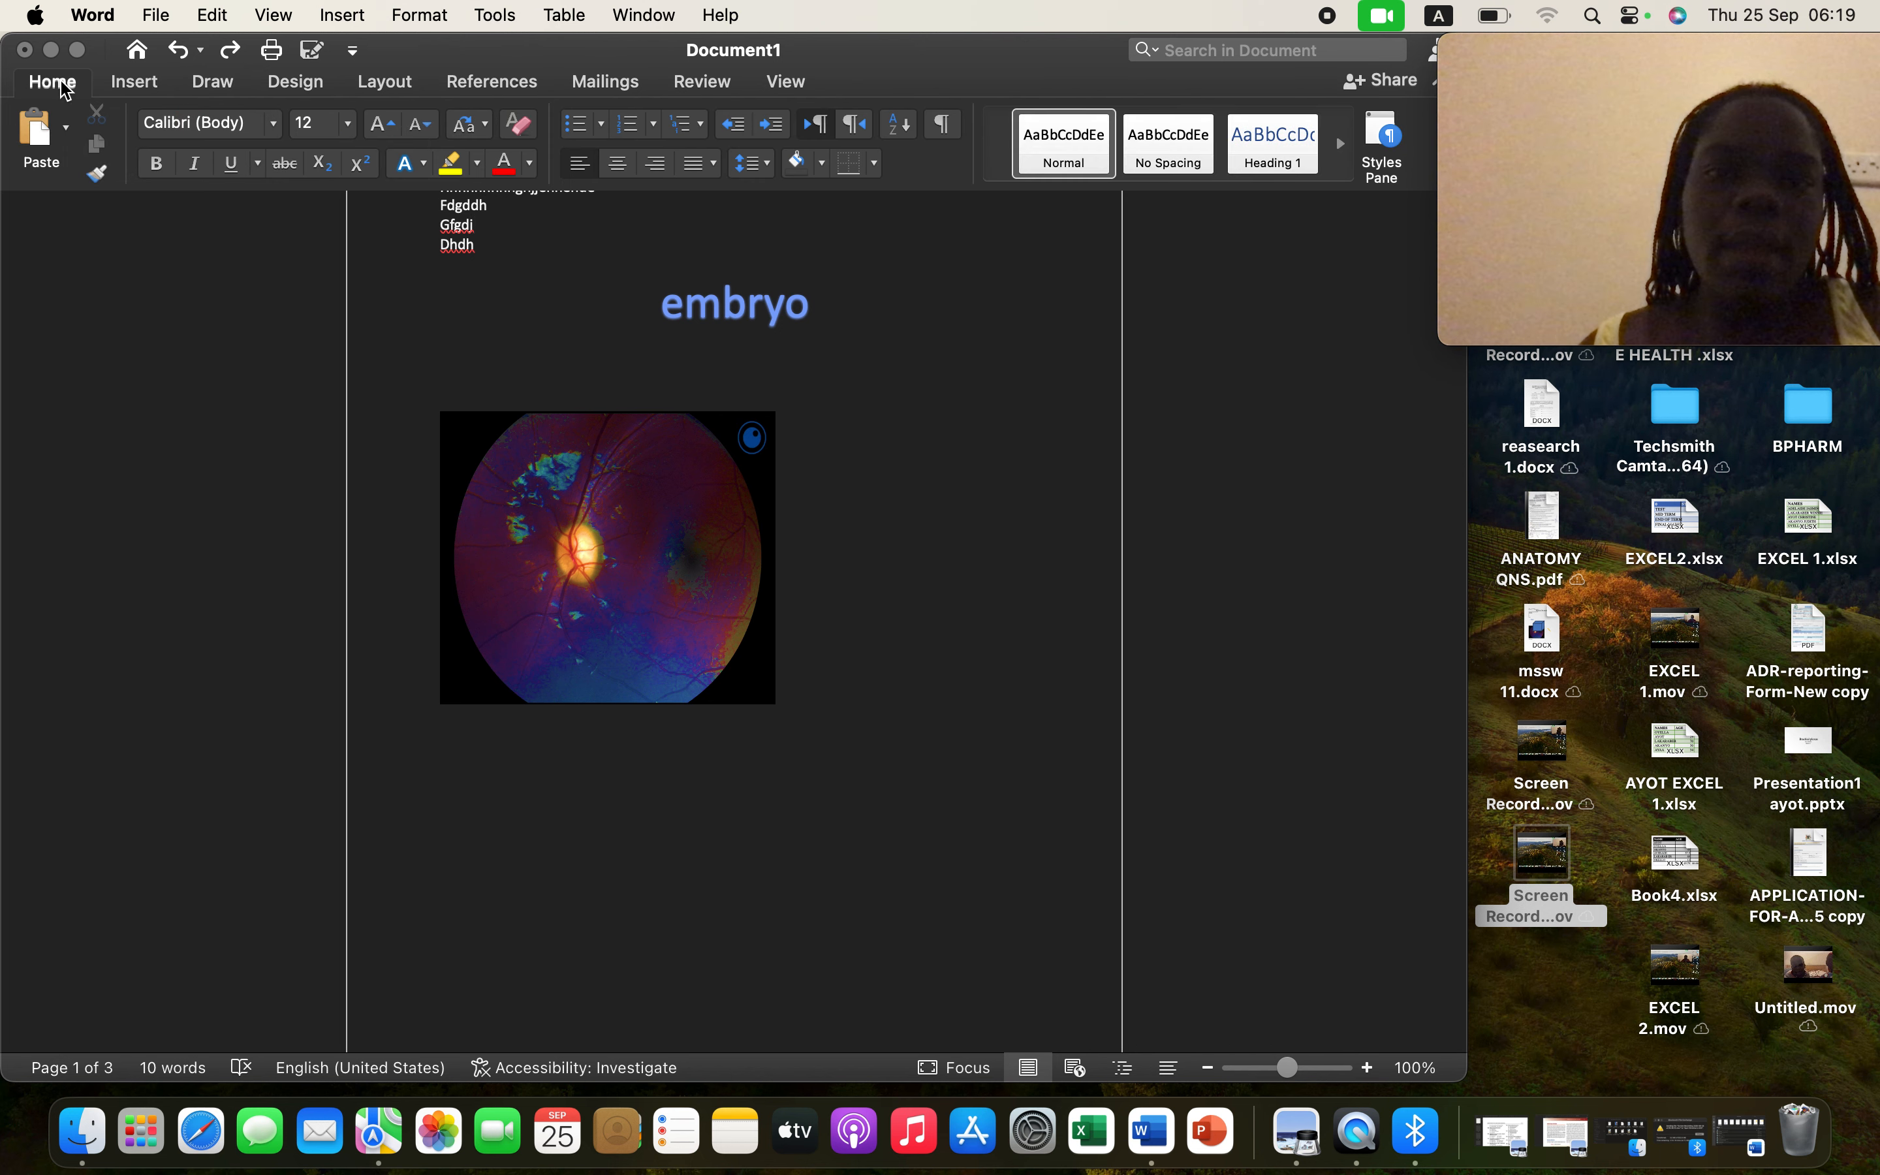
# - Give the Gfgdi line 2.0 line spacing, then select the whole document
pyautogui.click(769, 164)
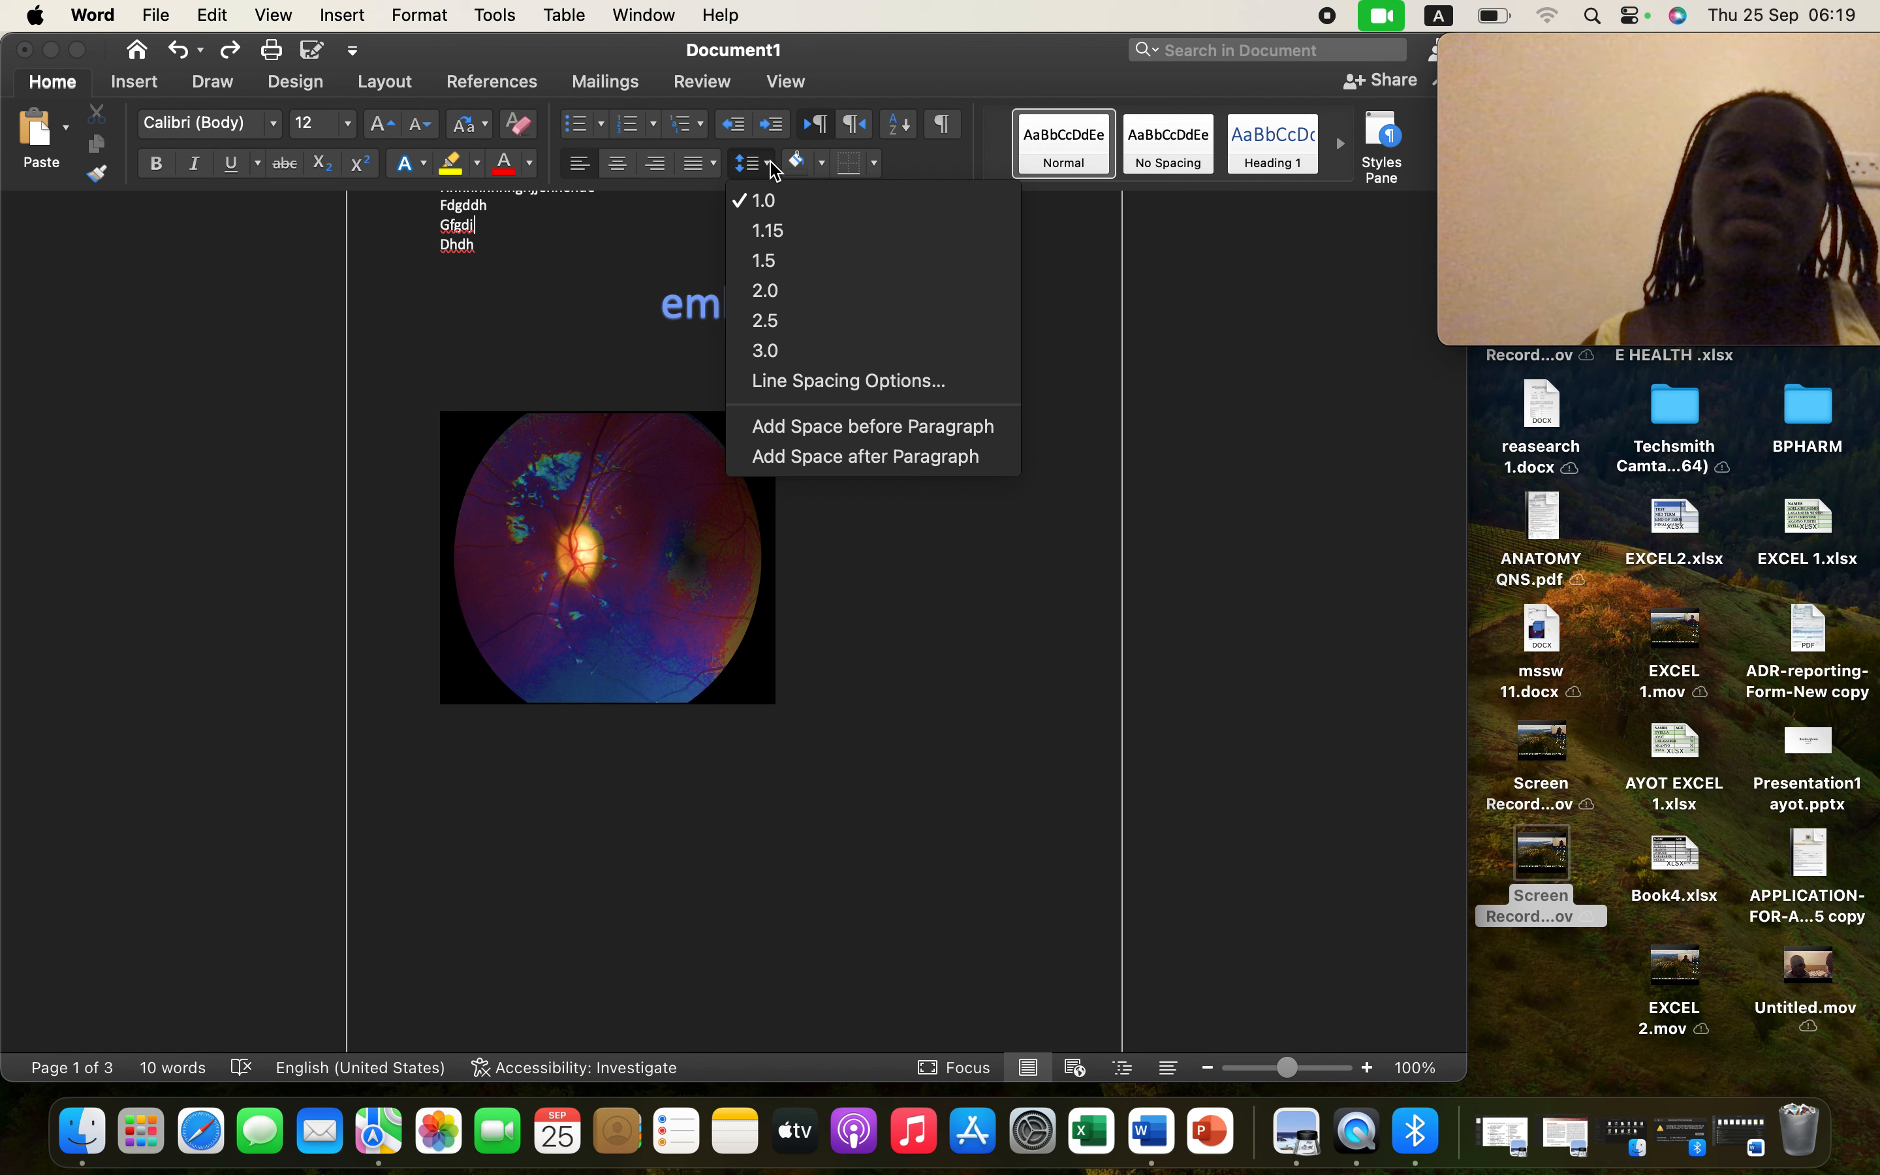
pyautogui.click(778, 286)
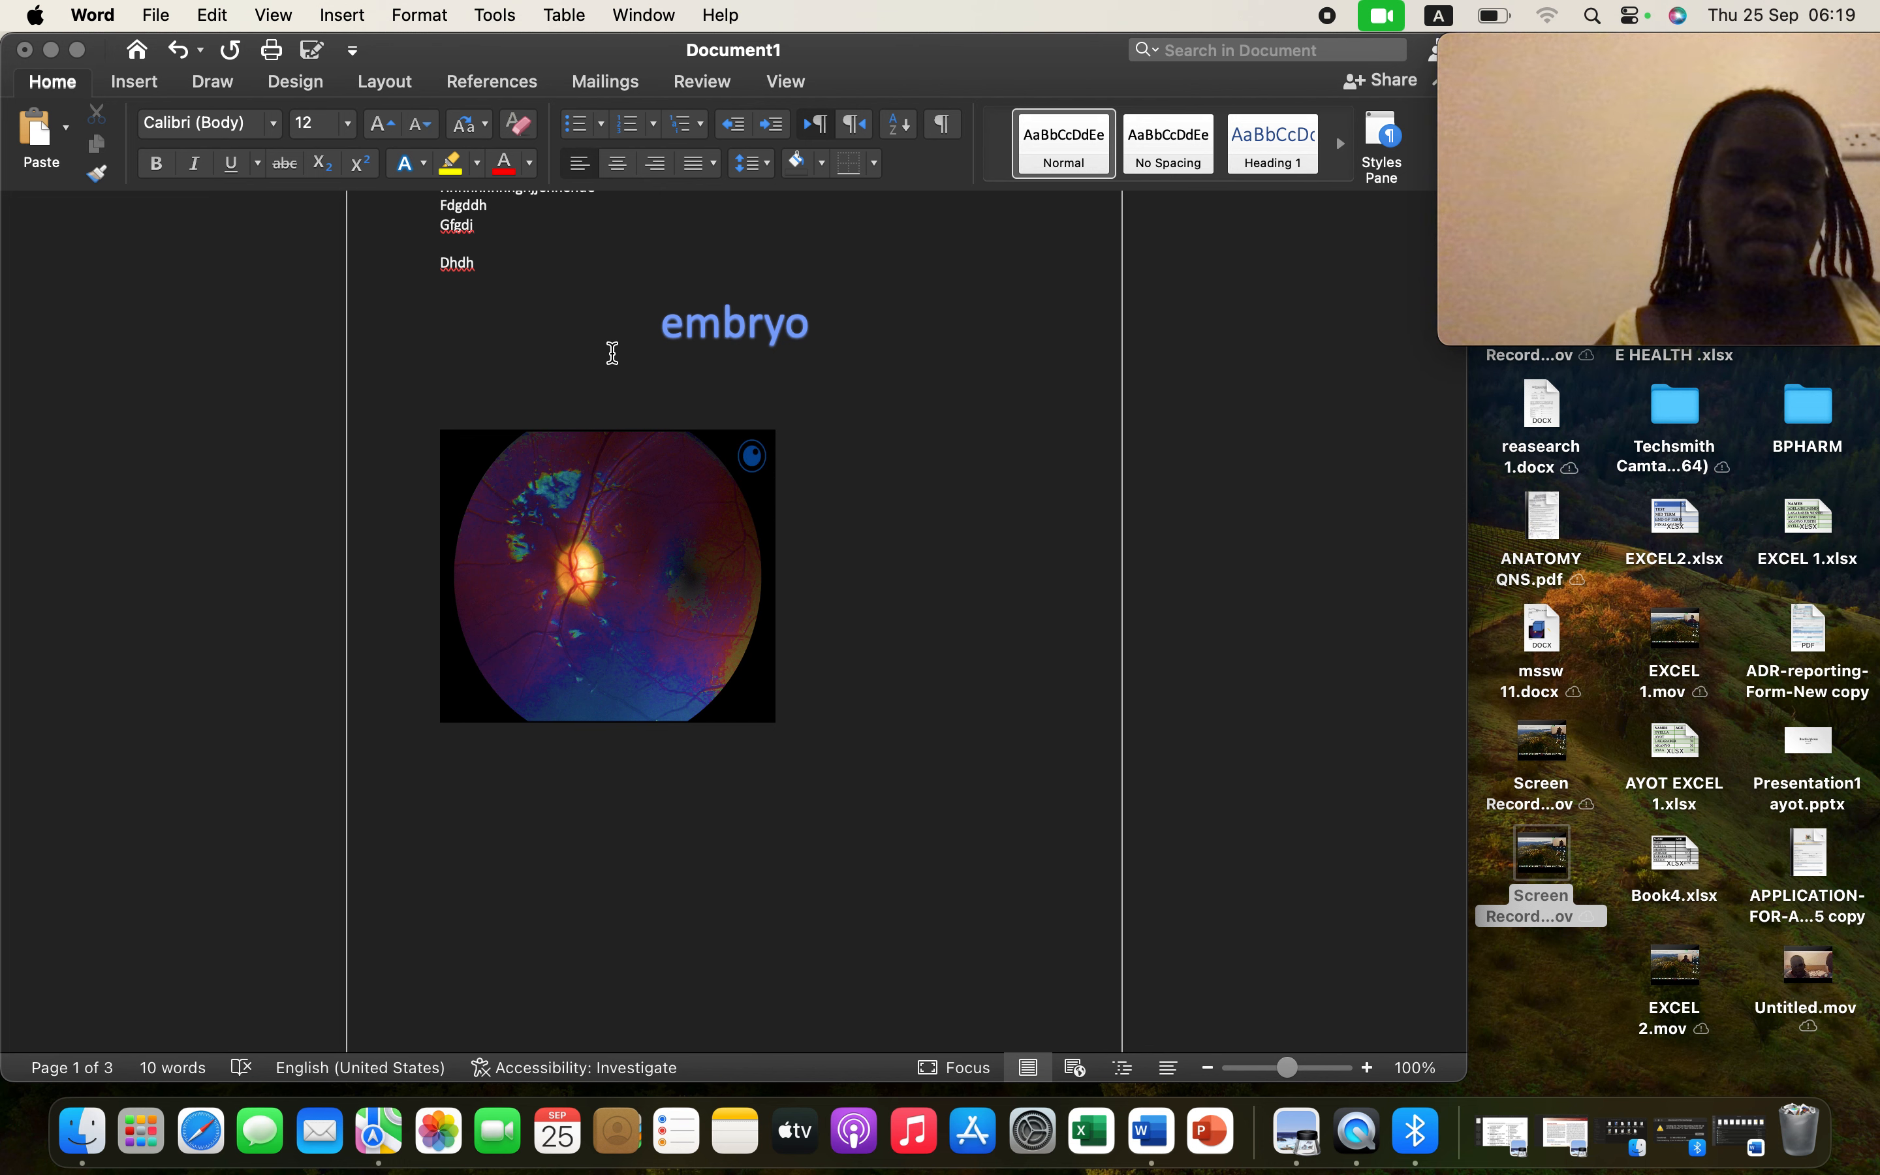
pyautogui.press('super+a')
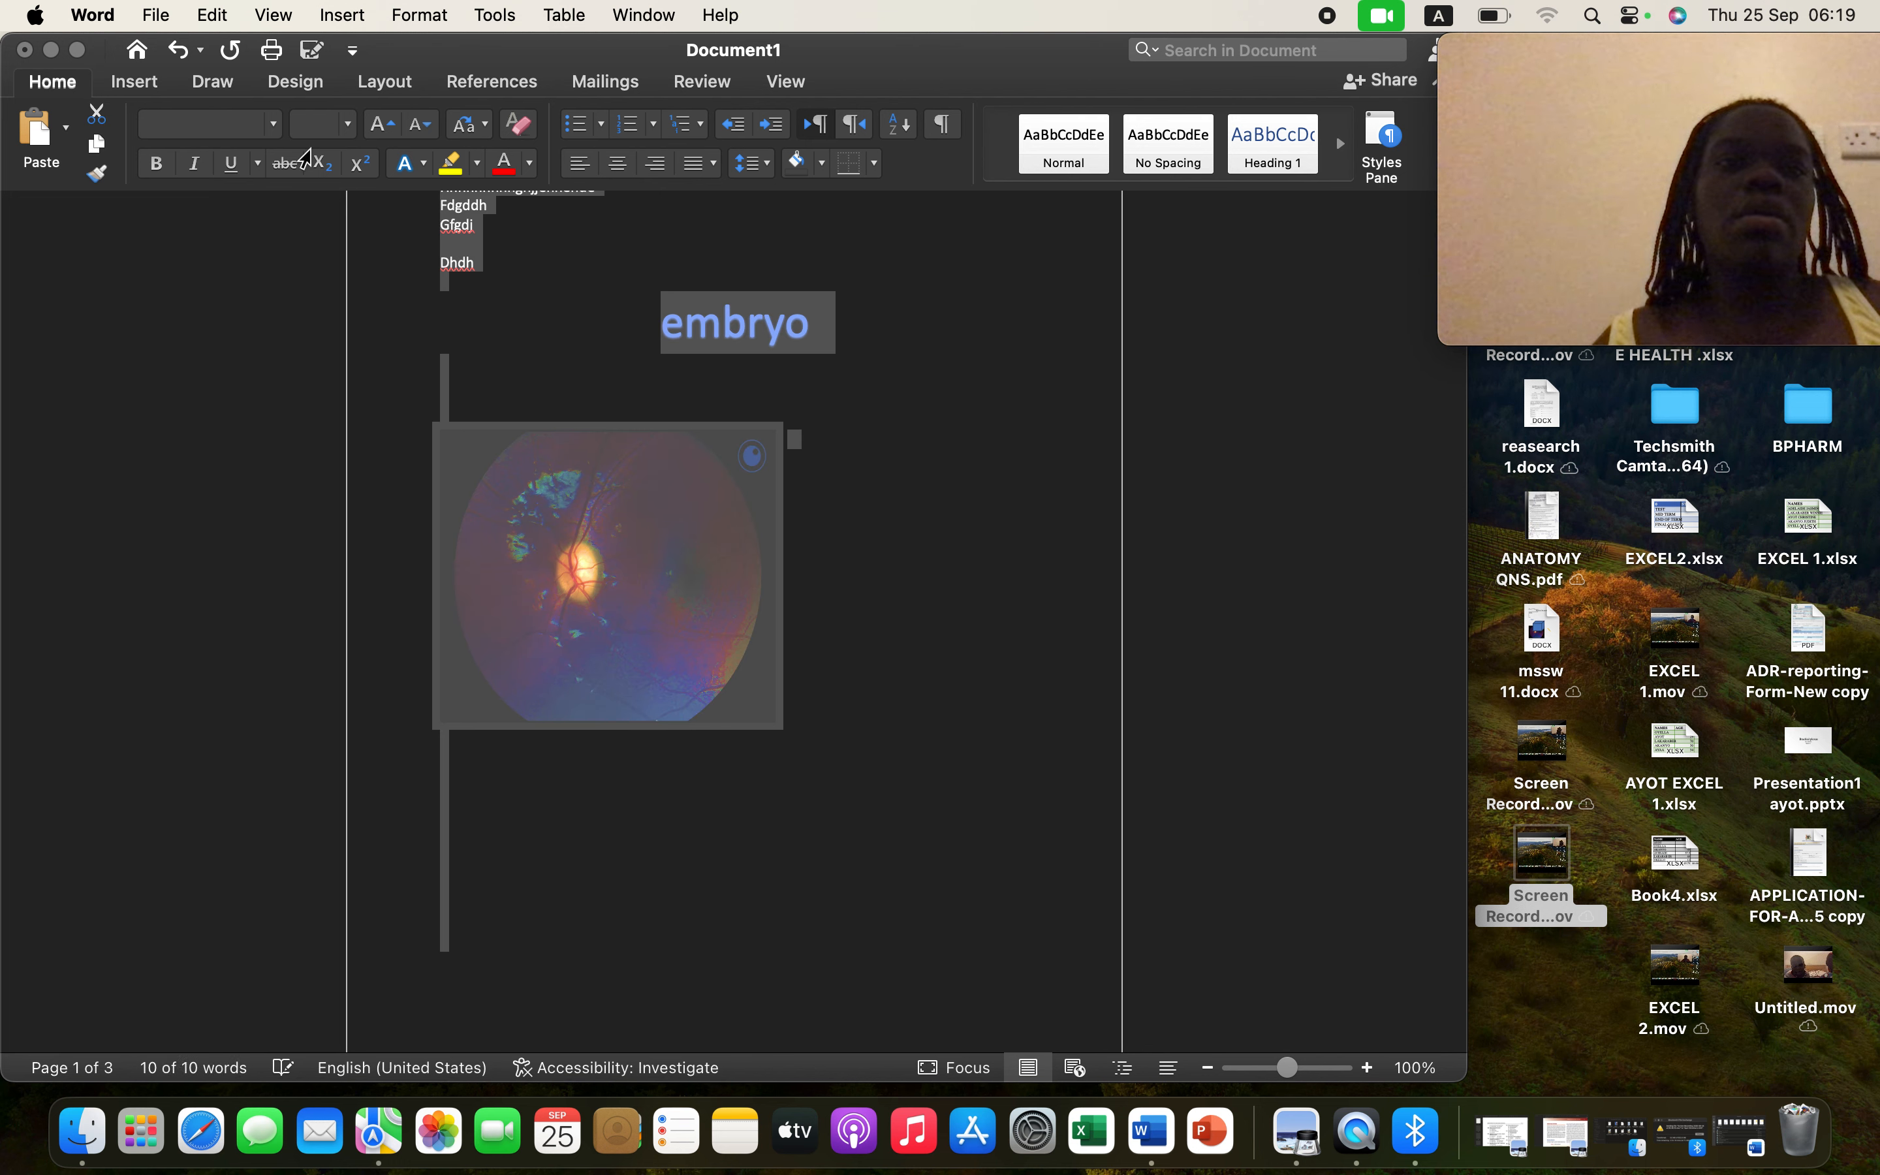